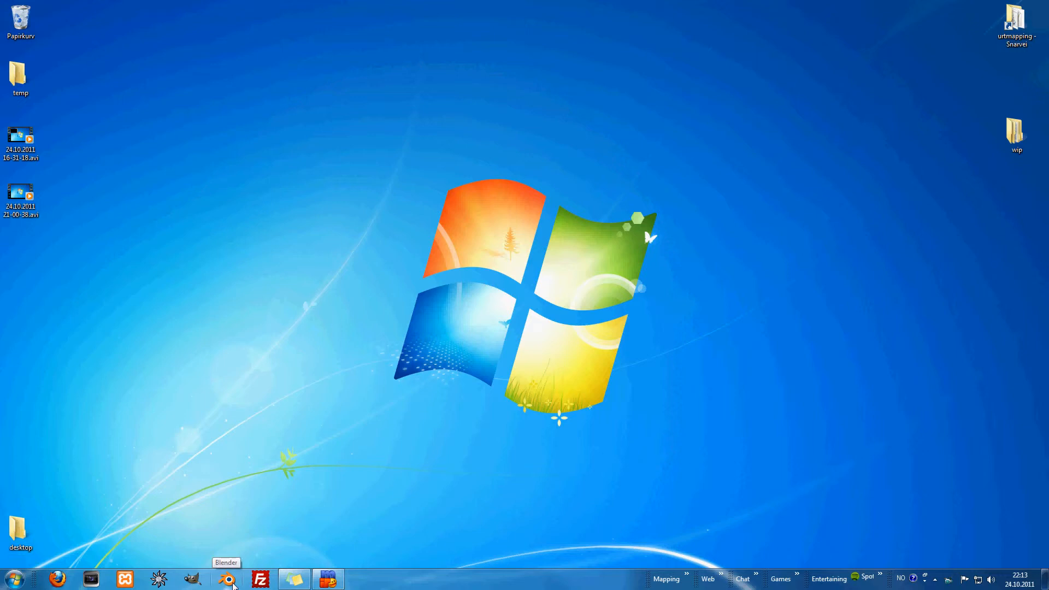
# Open Blender and delete every default object from the scene: the cube, the lamp and the camera
pyautogui.click(232, 582)
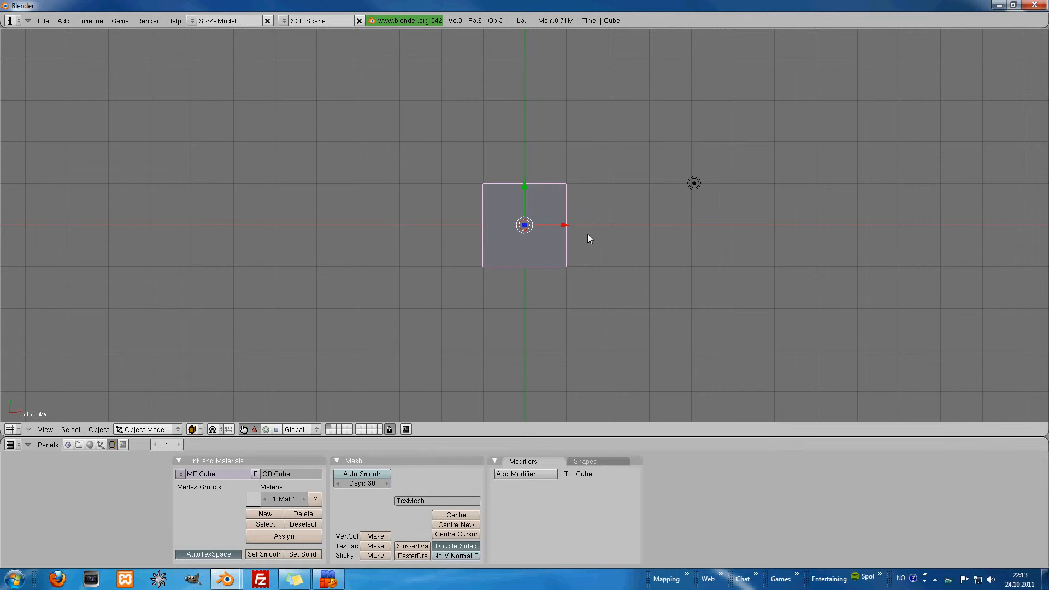
pyautogui.moveTo(588, 234); pyautogui.dragTo(549, 189, button='middle')
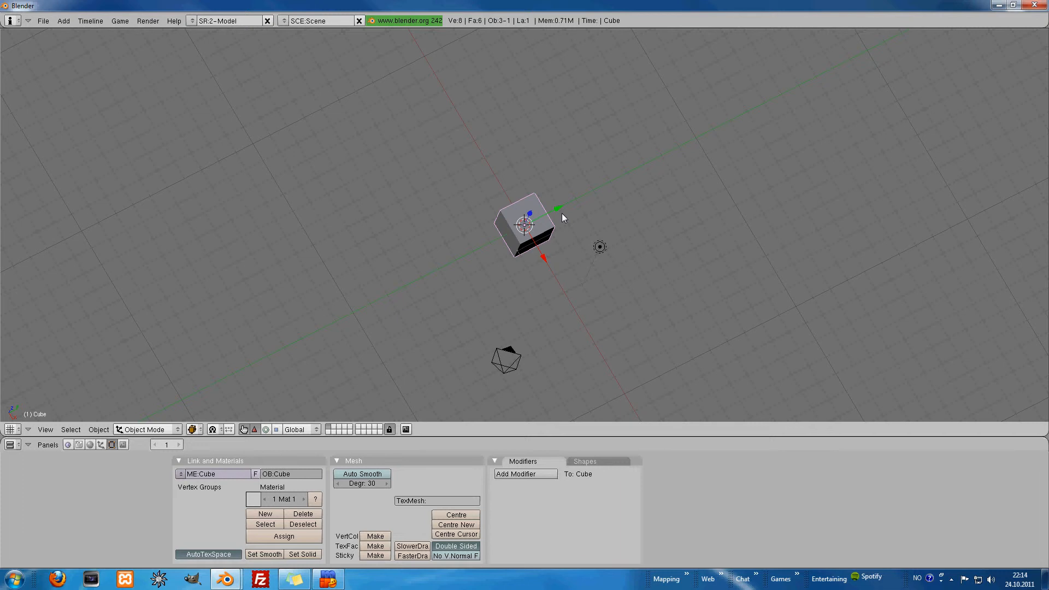
pyautogui.press('KP_7')
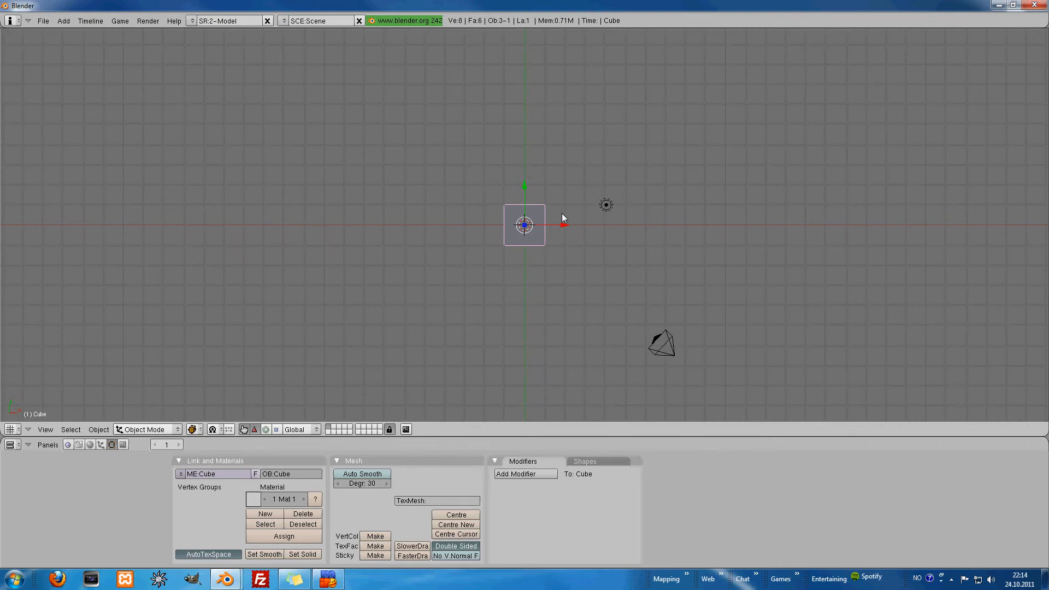
pyautogui.press('a')
pyautogui.press('a')
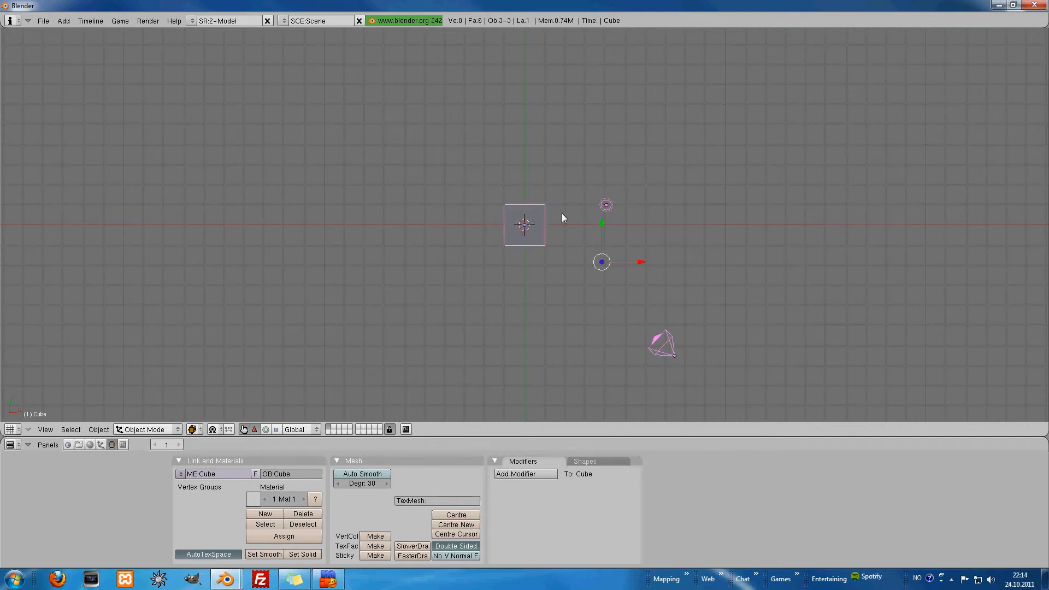
pyautogui.press('x')
pyautogui.click(562, 213)
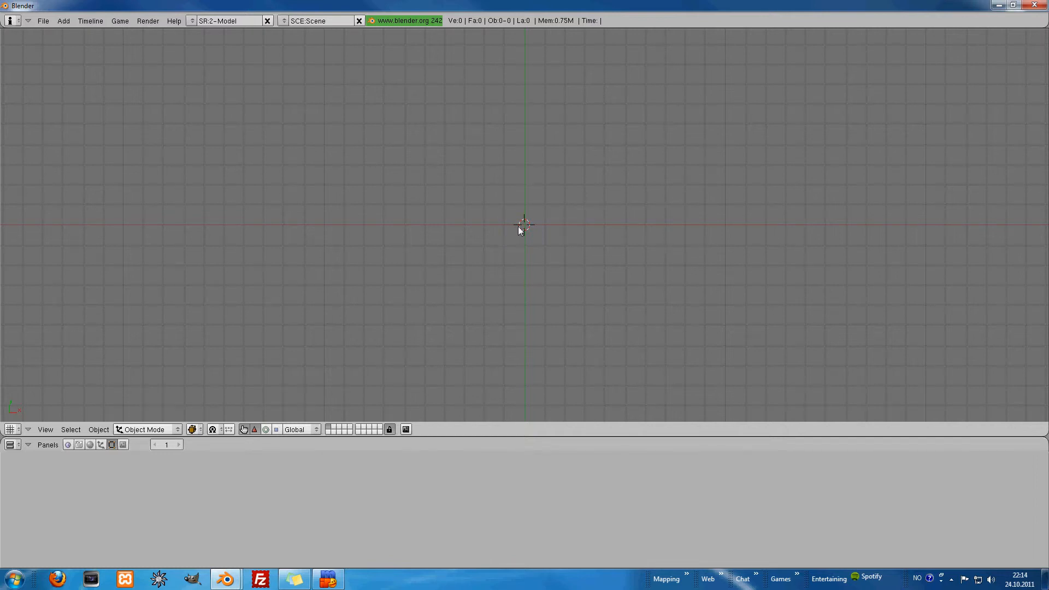
# Add a cube mesh at the scene origin in the top view
pyautogui.press('space')
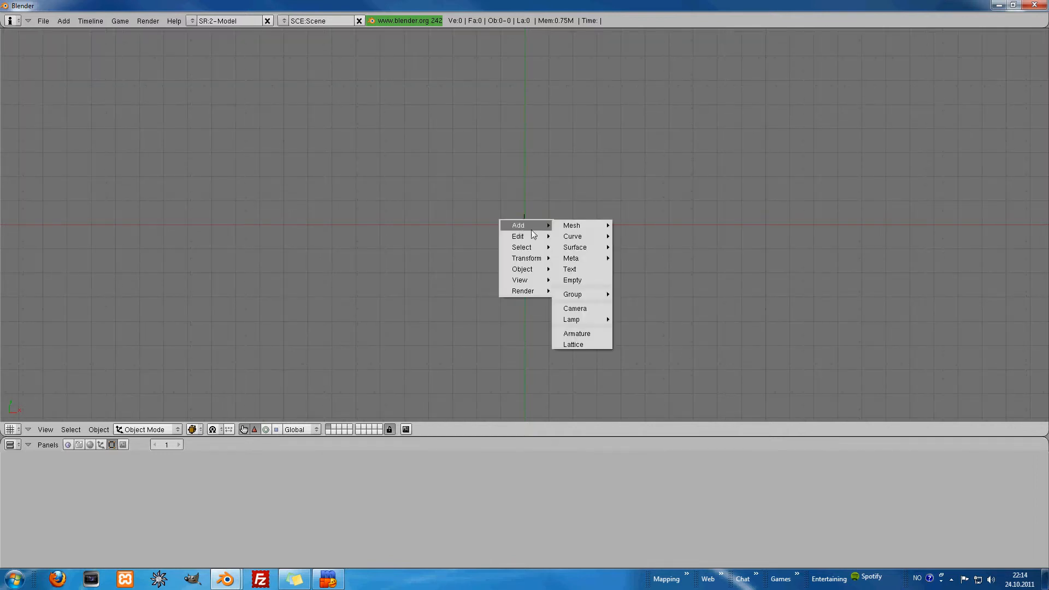
pyautogui.moveTo(571, 236)
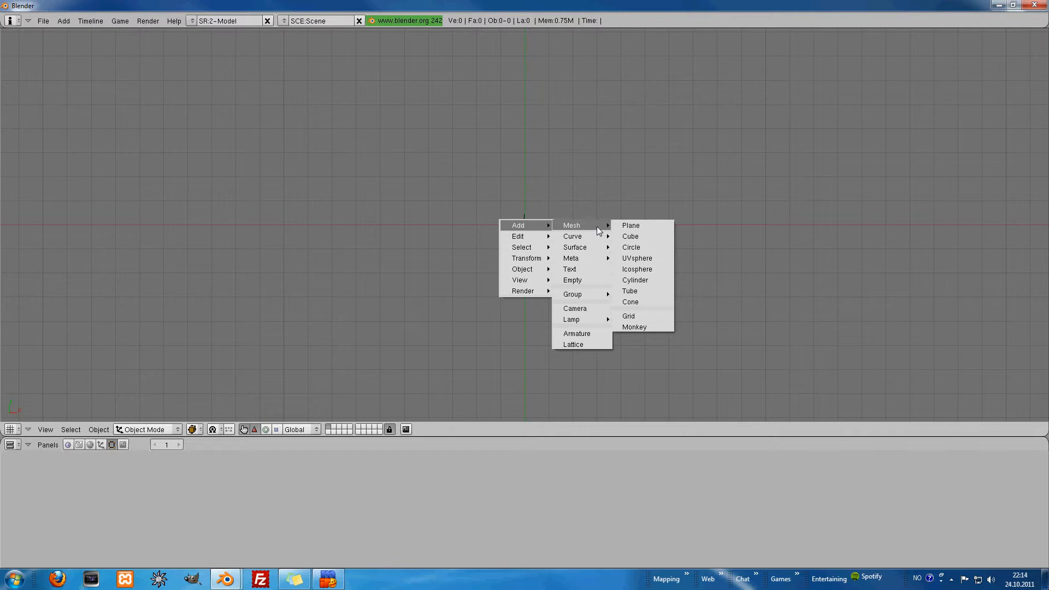
pyautogui.click(633, 236)
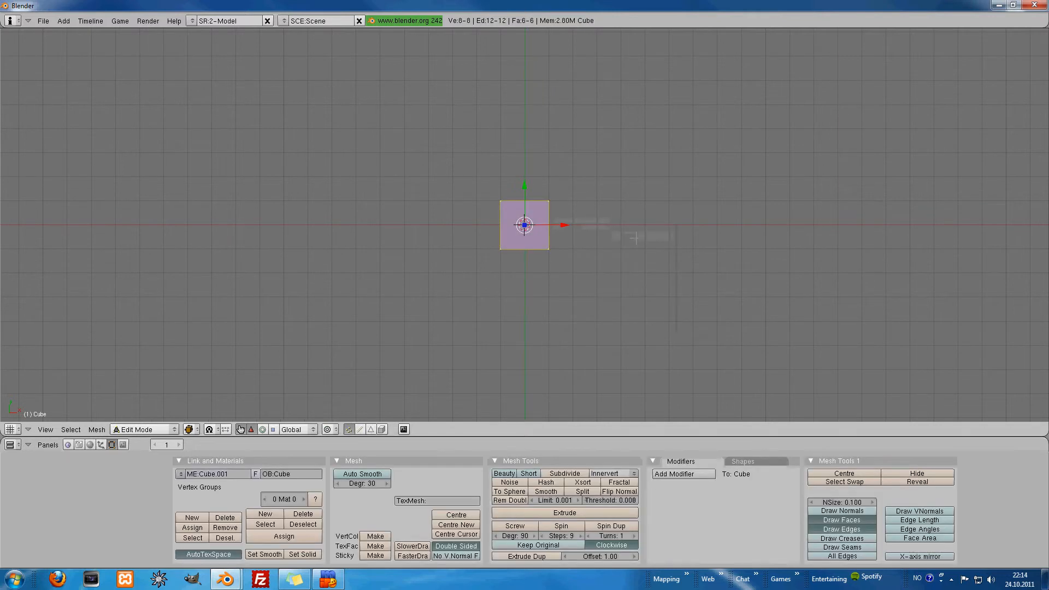
# Scale the cube into a slab about six large grid squares wide along X, and stretch it by about 4.54 along Y
pyautogui.scroll(-4, 618, 232)
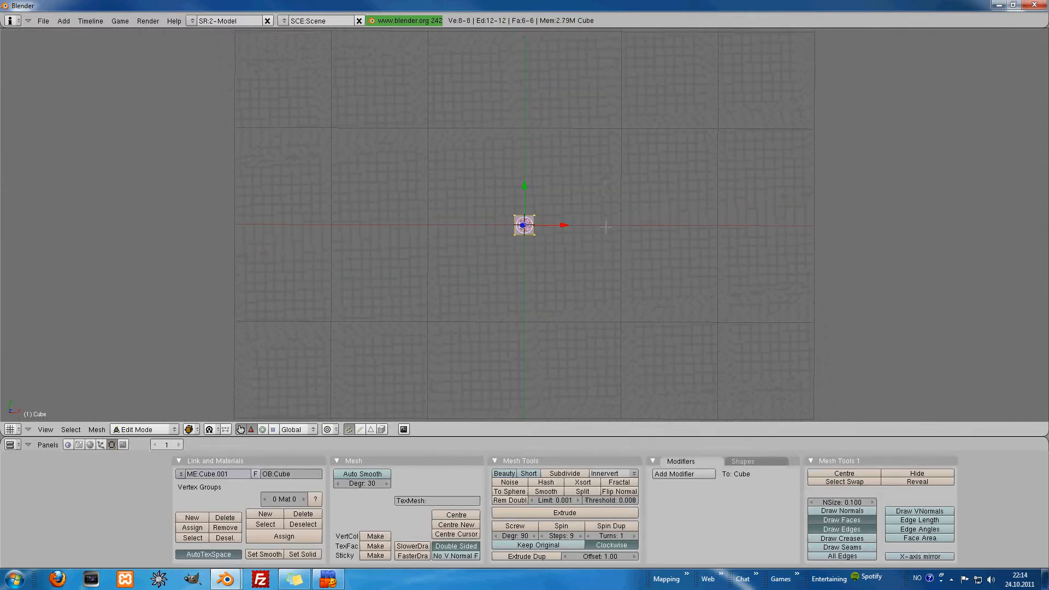
pyautogui.moveTo(606, 226)
pyautogui.mouseDown(button='middle')
pyautogui.moveTo(620, 238)
pyautogui.moveTo(604, 218)
pyautogui.moveTo(614, 220)
pyautogui.mouseUp(button='middle')
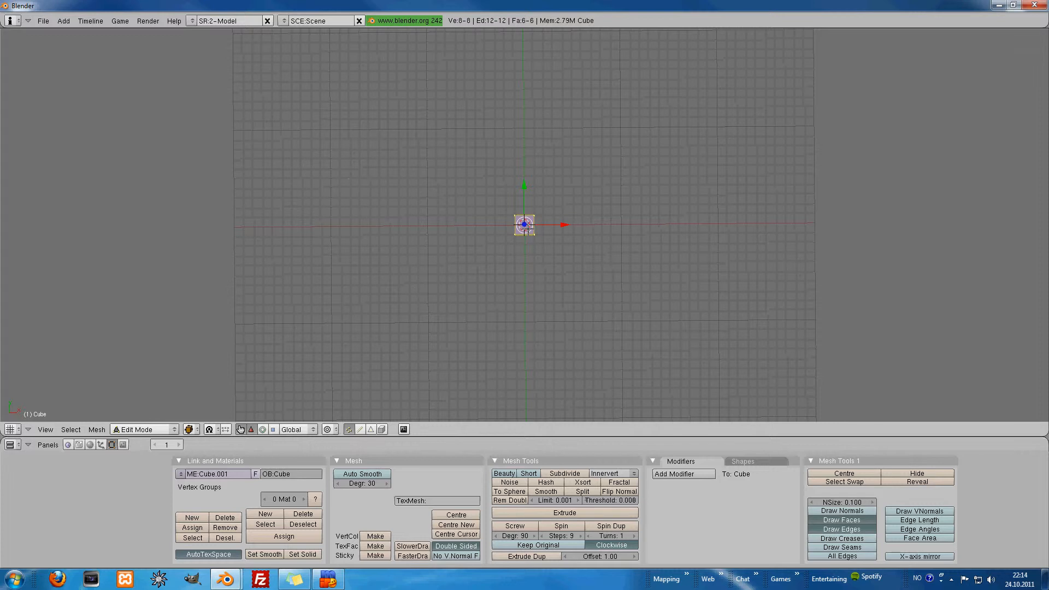
pyautogui.press('KP_7')
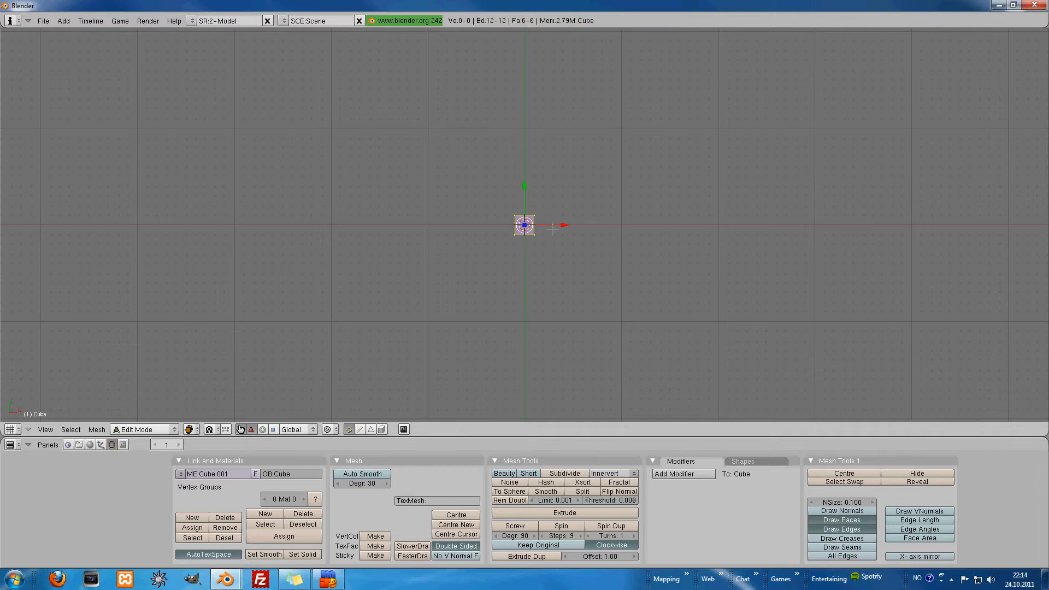
pyautogui.press('s')
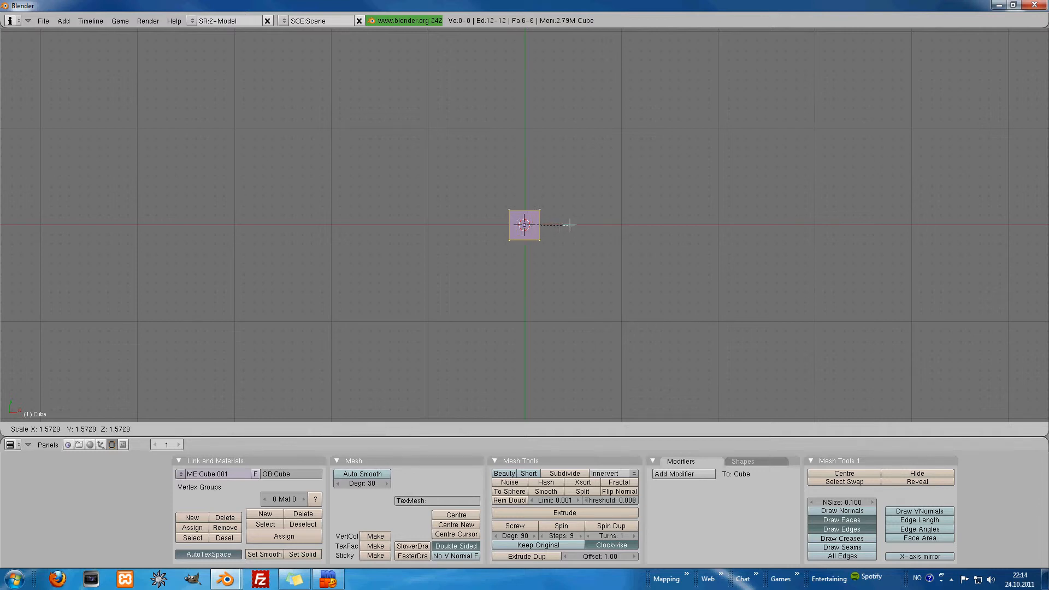
pyautogui.press('x')
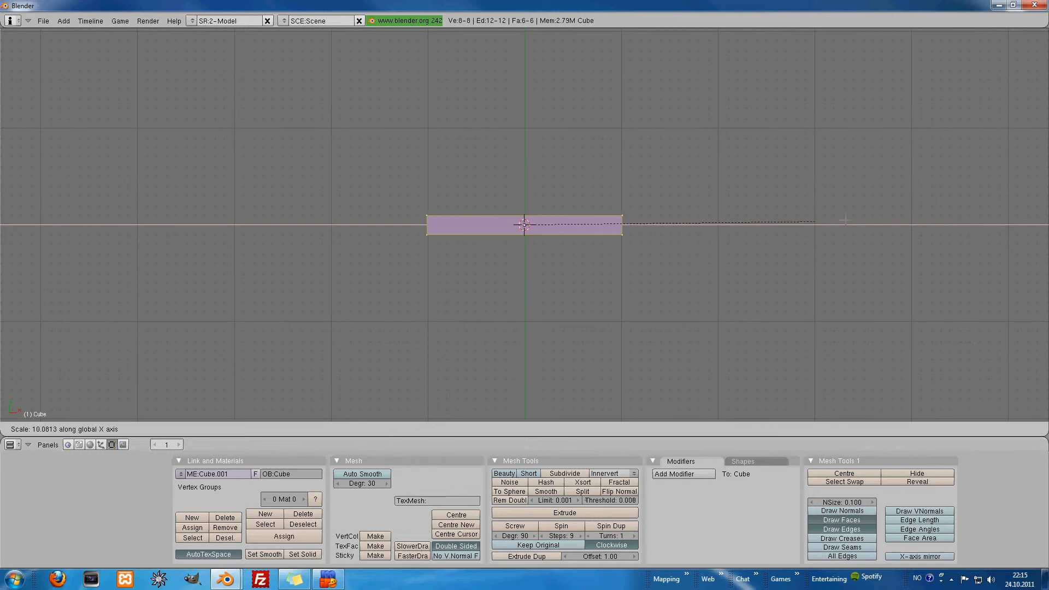
pyautogui.click(822, 236)
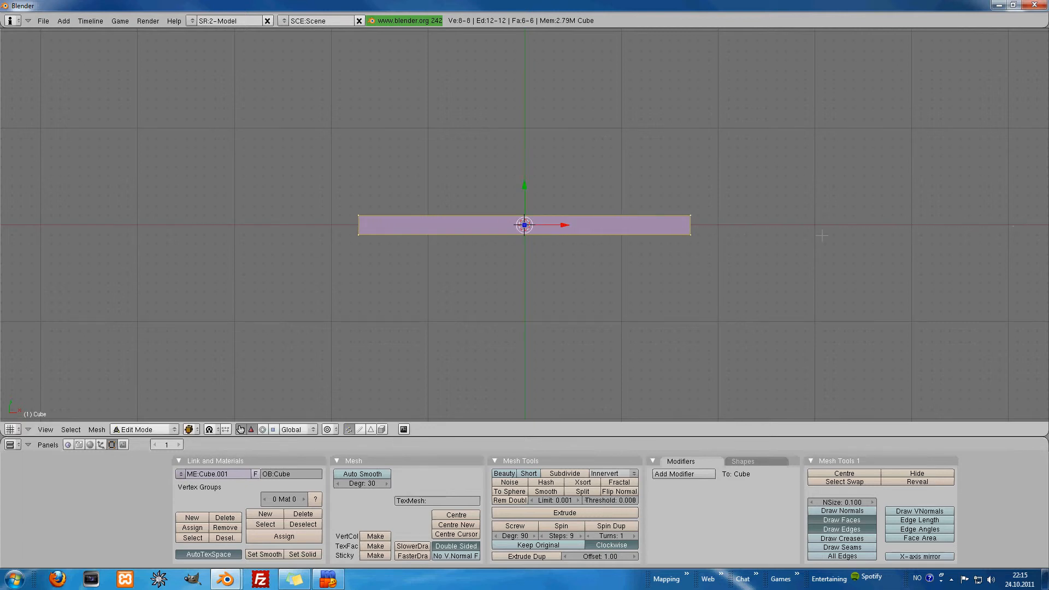
pyautogui.press('s')
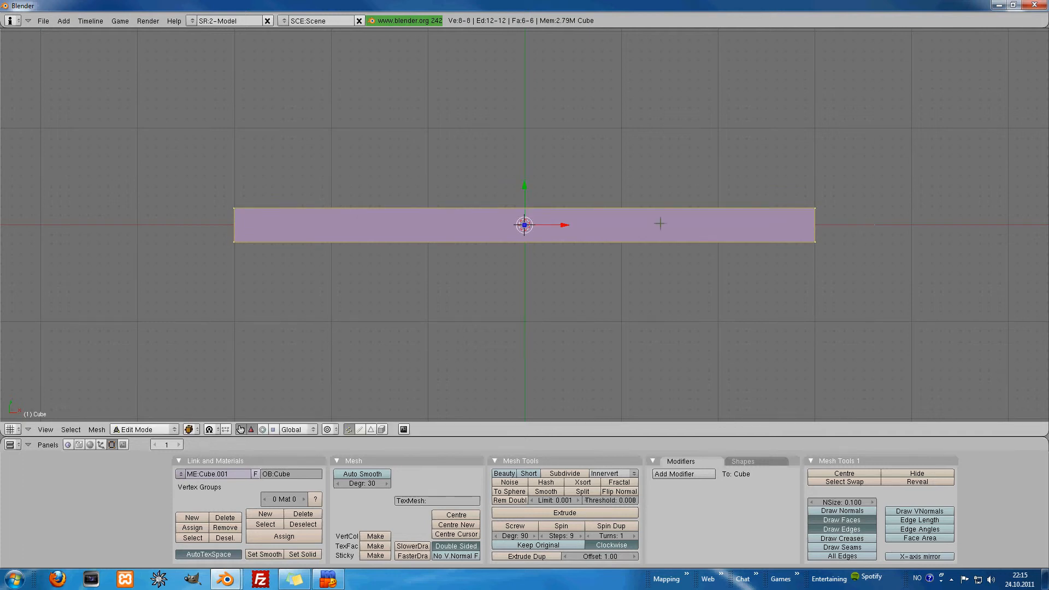
pyautogui.press('y')
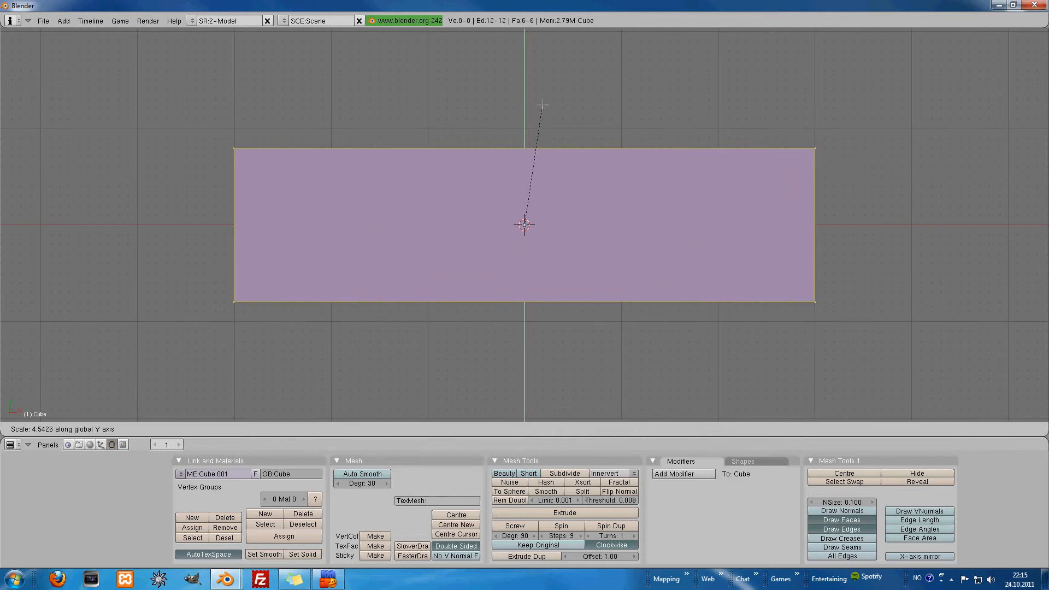
pyautogui.click(543, 104)
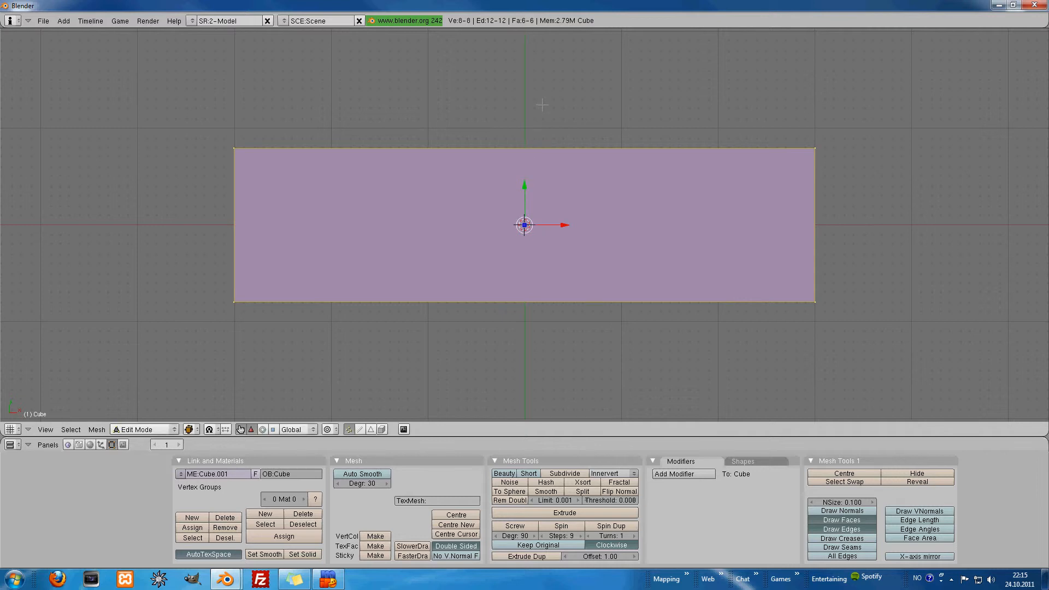
# Lower the slab along Z in the front view until its upper face lies level with the origin
pyautogui.press('KP_1')
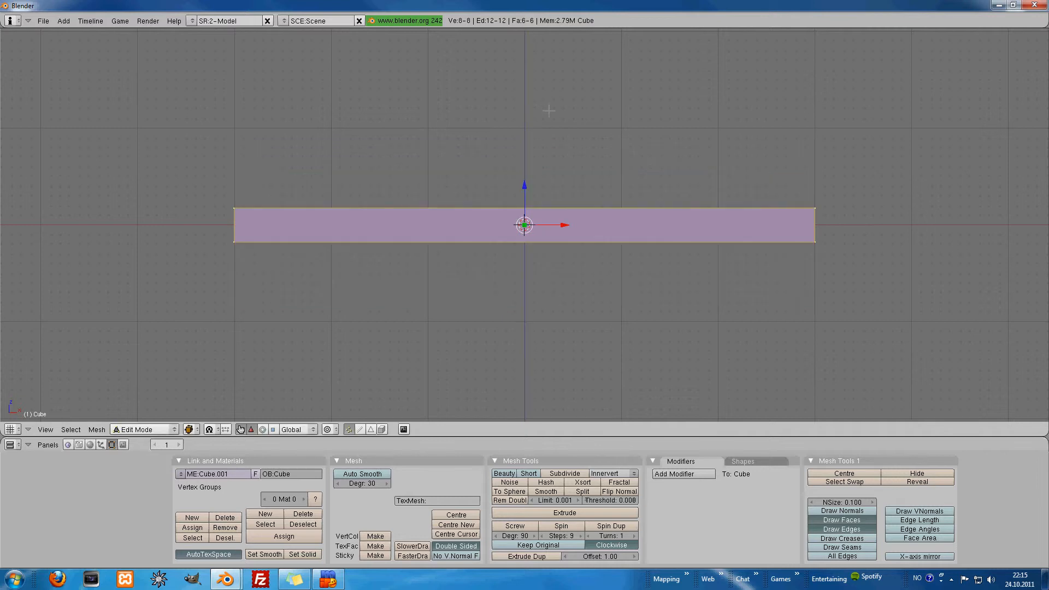
pyautogui.scroll(1, 548, 111)
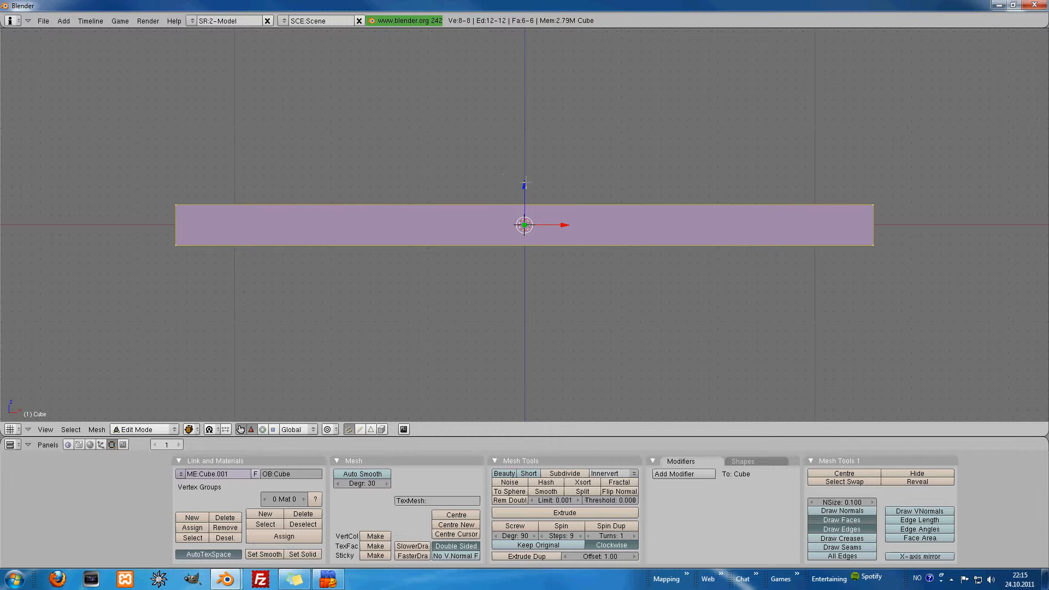
pyautogui.moveTo(525, 182); pyautogui.dragTo(532, 203)
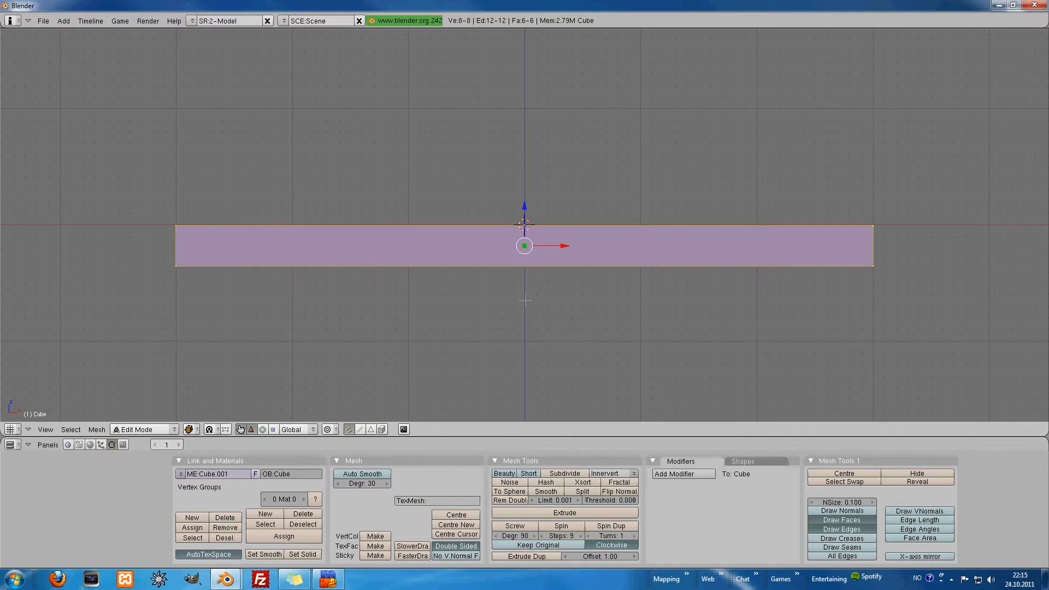
# Thin the slab by scaling it to about 0.64 along Z, and raise its upper face back to the origin level
pyautogui.press('s')
pyautogui.press('x')
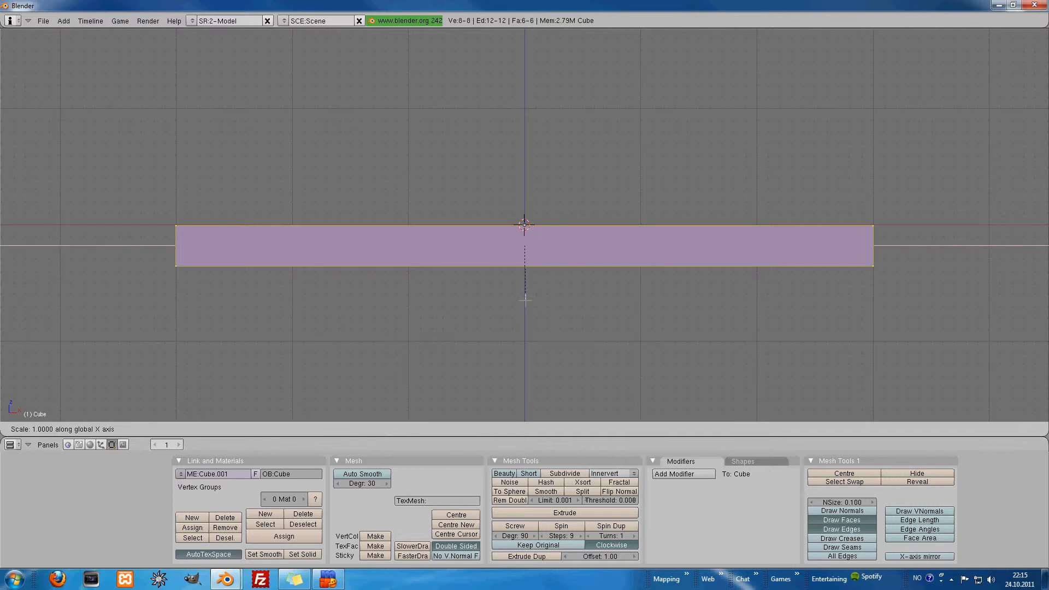
pyautogui.press('x')
pyautogui.press('x')
pyautogui.press('z')
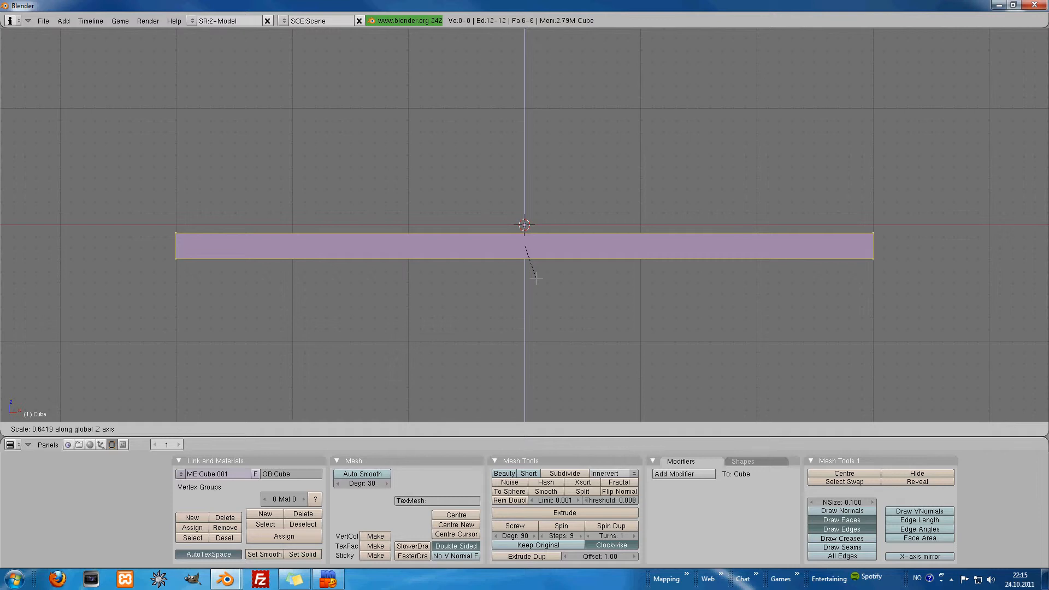
pyautogui.click(537, 277)
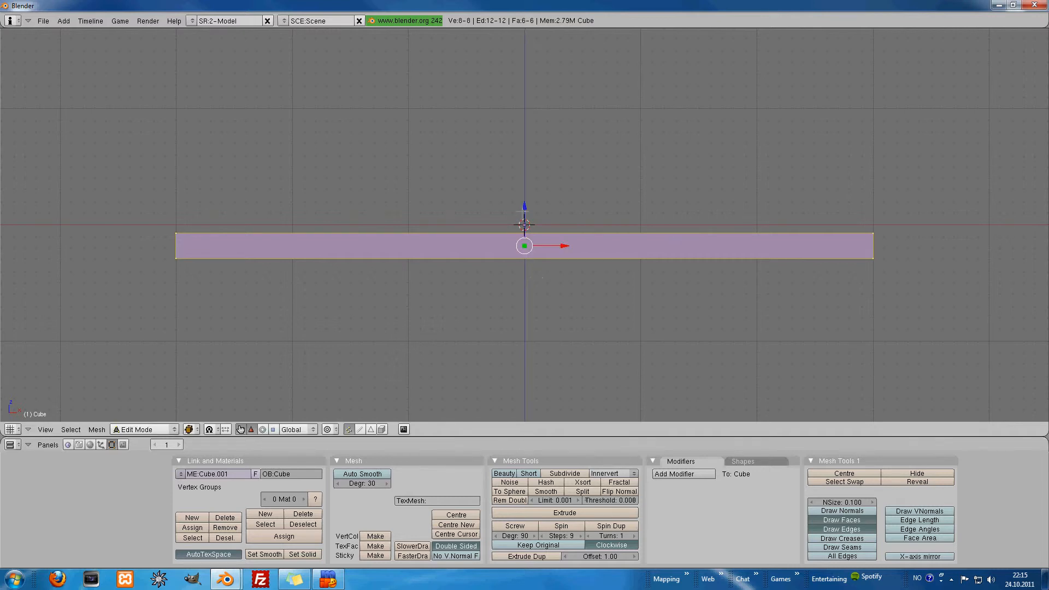
pyautogui.moveTo(525, 206); pyautogui.dragTo(525, 198)
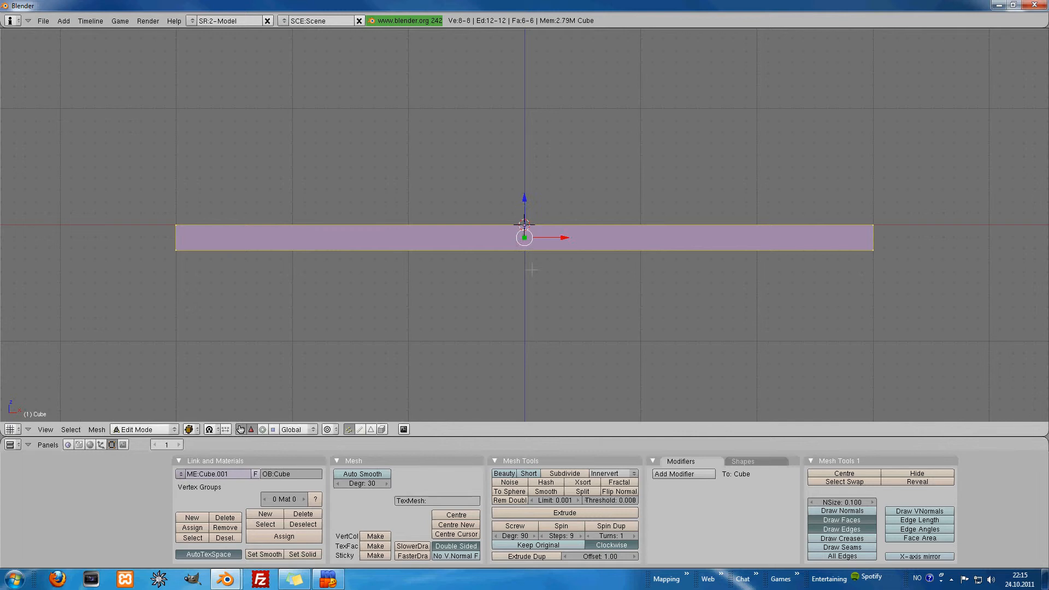
# Thin the slab further with a Z scale of about 0.74 and realign its upper face with the X axis line
pyautogui.press('s')
pyautogui.press('x')
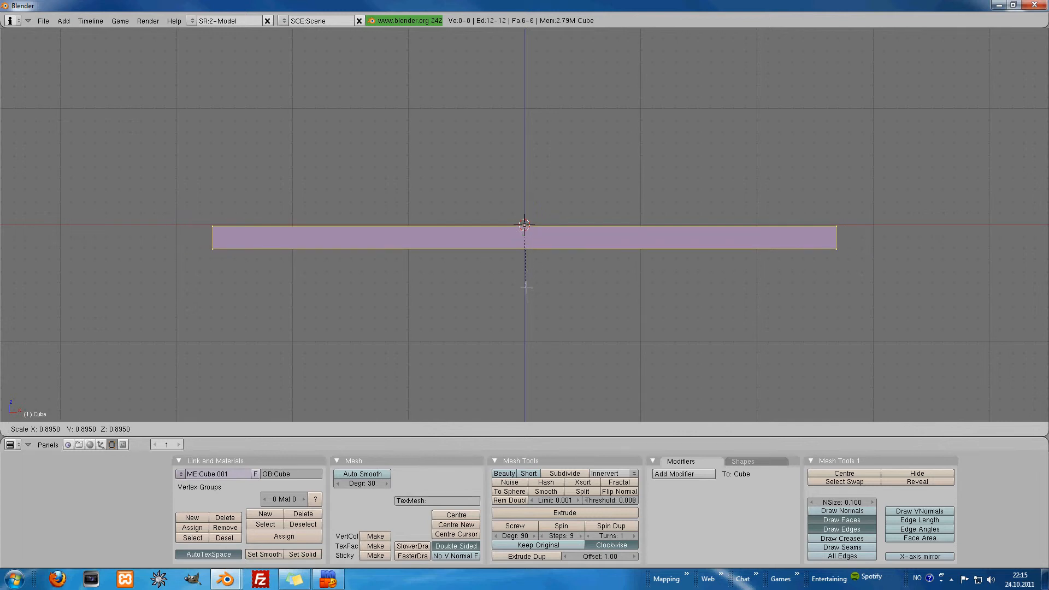
pyautogui.press('z')
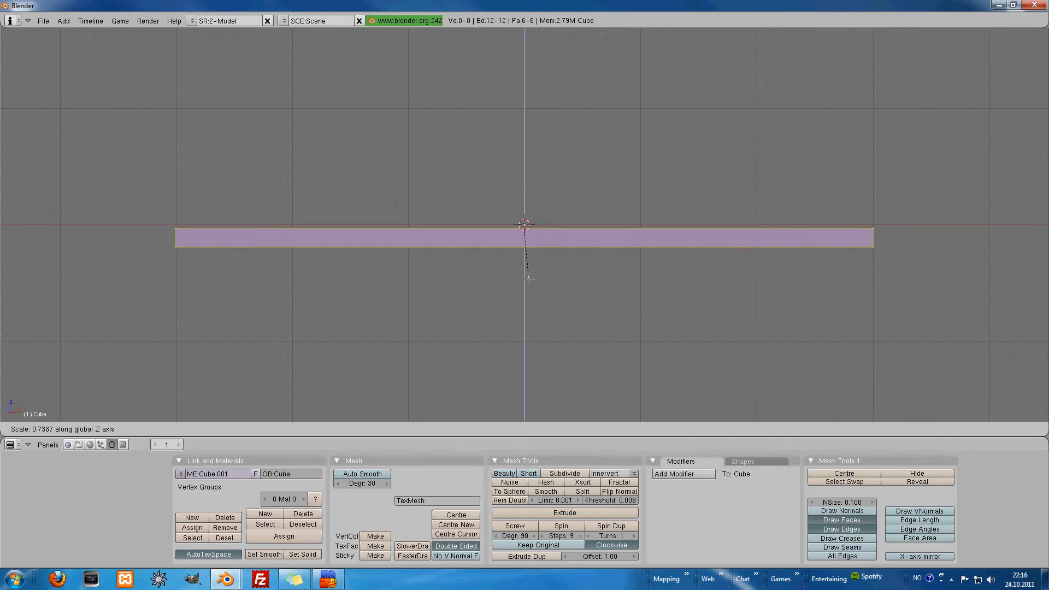
pyautogui.click(528, 276)
pyautogui.moveTo(525, 199); pyautogui.dragTo(525, 194)
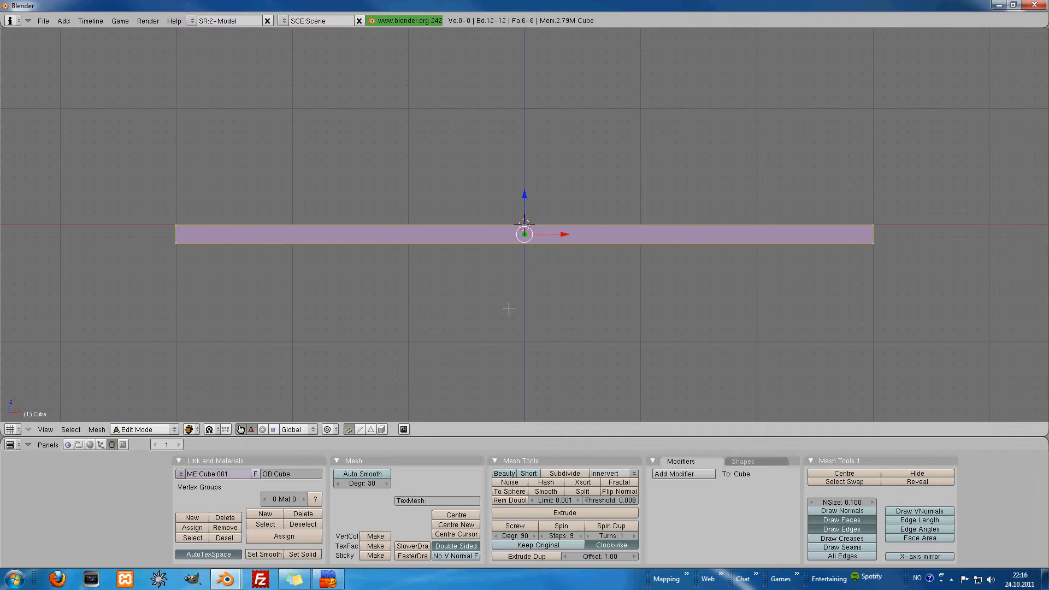
# Duplicate the slab just below the original and shorten the copy to a small block by moving its right-end vertices to the left end
pyautogui.hotkey('shift', 'd')
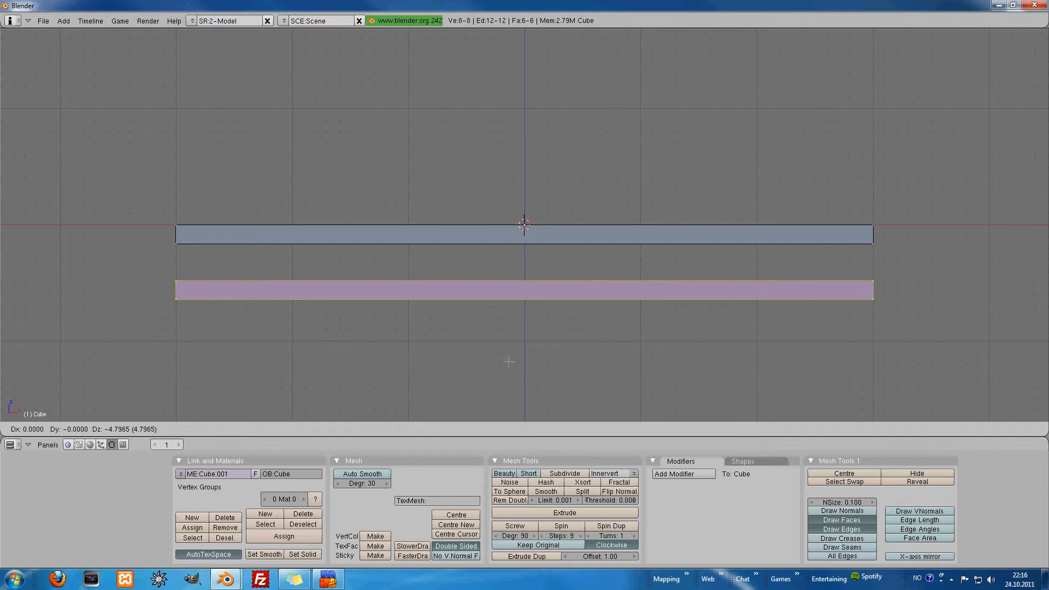
pyautogui.click(509, 353)
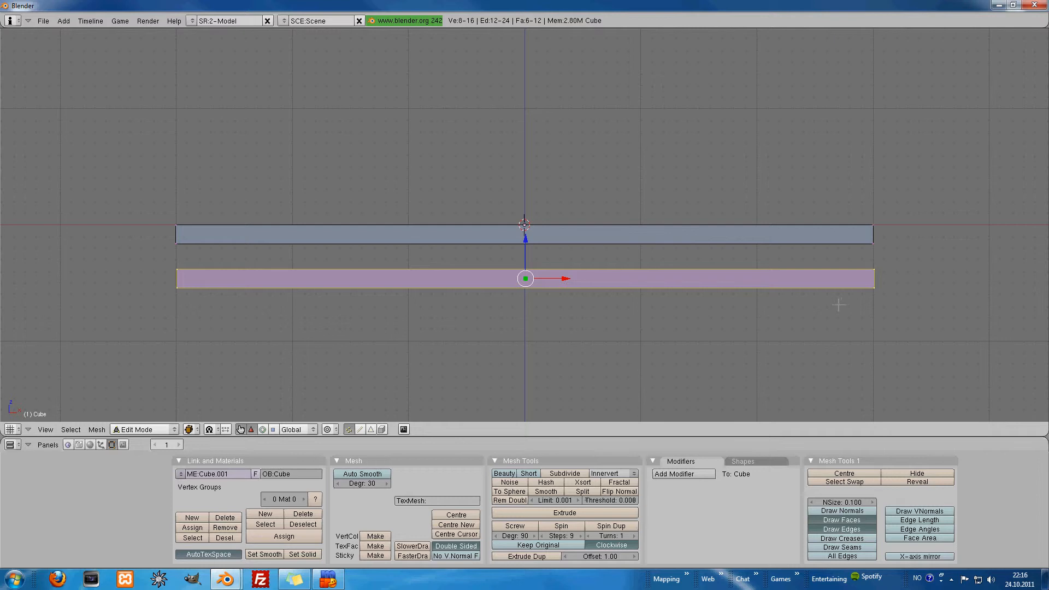
pyautogui.press('a')
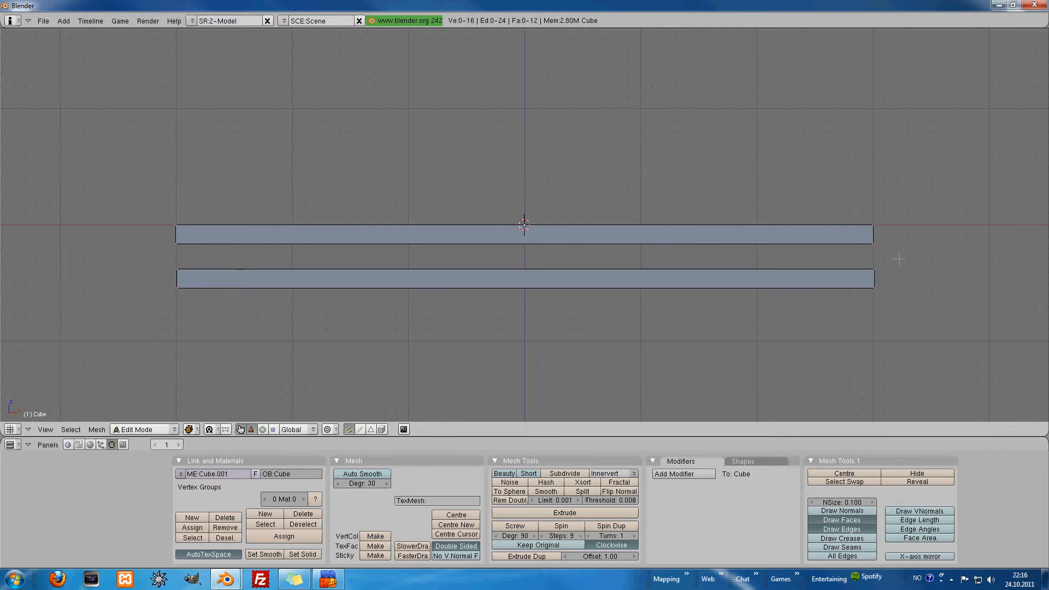
pyautogui.press('b')
pyautogui.moveTo(854, 258); pyautogui.dragTo(235, 279)
pyautogui.scroll(3, 293, 228)
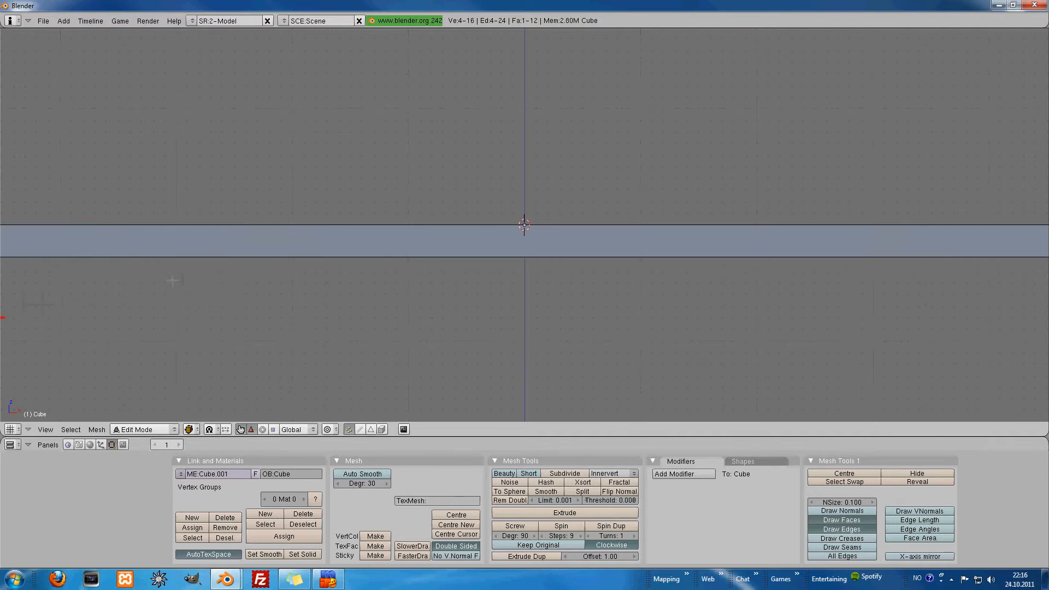
# Raise the small block's upper vertices along Z until they sit just below the slab's underside
pyautogui.keyDown('shift'); pyautogui.moveTo(431, 266); pyautogui.dragTo(613, 251, button='middle'); pyautogui.keyUp('shift')
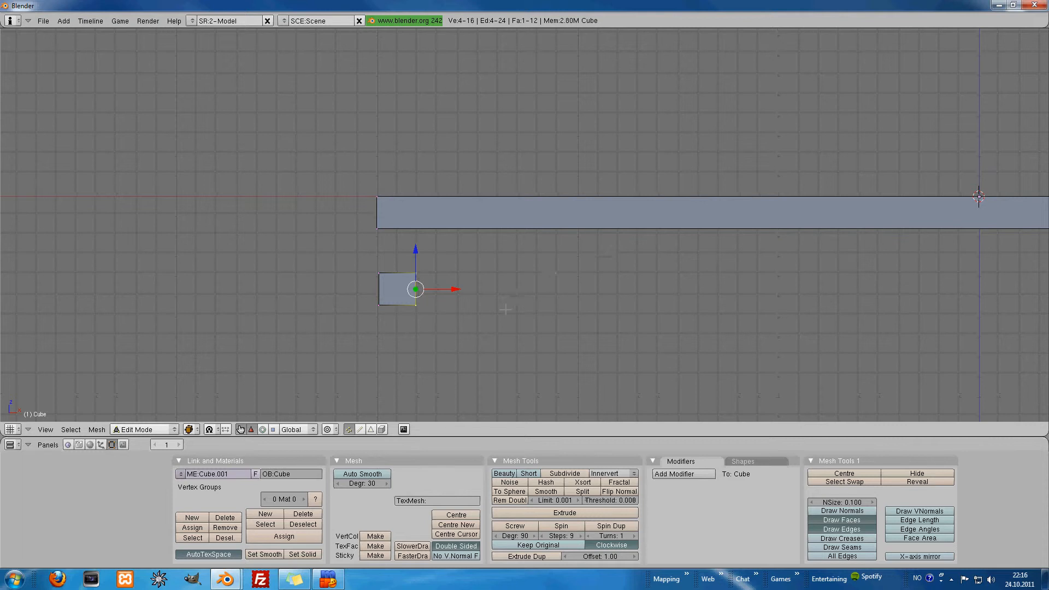
pyautogui.keyDown('shift'); pyautogui.moveTo(485, 327); pyautogui.dragTo(521, 309, button='middle'); pyautogui.keyUp('shift')
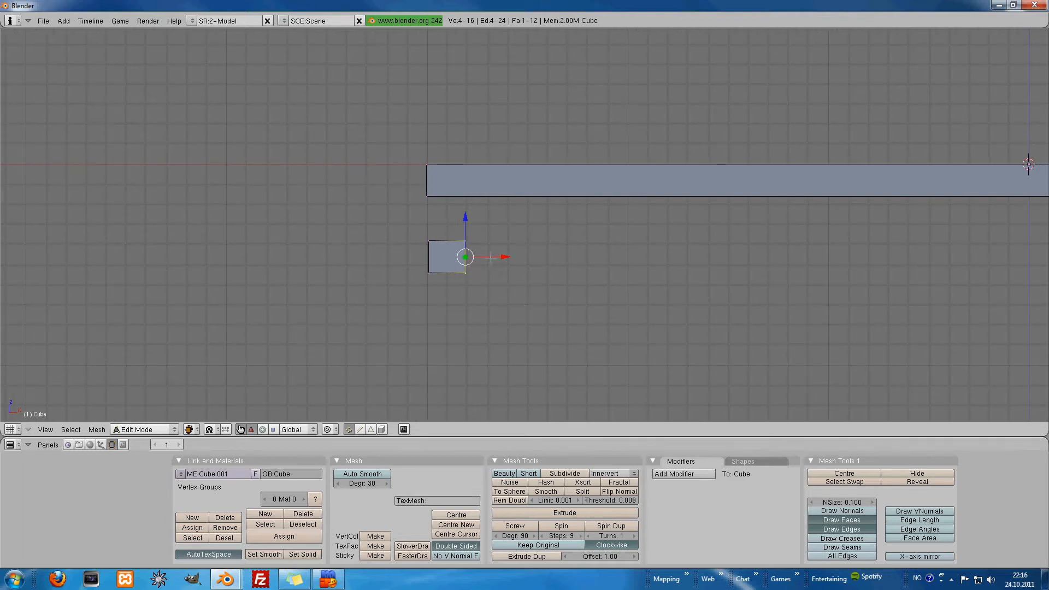
pyautogui.scroll(1, 490, 256)
pyautogui.press('a')
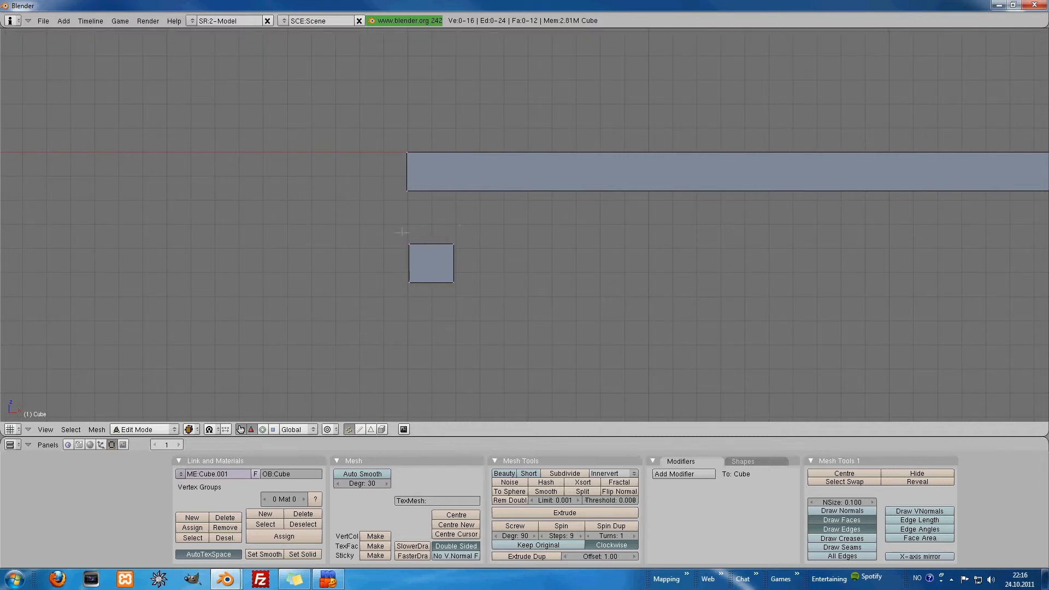
pyautogui.moveTo(470, 244); pyautogui.dragTo(468, 259)
pyautogui.moveTo(432, 206); pyautogui.dragTo(431, 163)
# Lower the small block's bottom vertices along Z to lengthen it into a leg
pyautogui.press('a')
pyautogui.press('b')
pyautogui.moveTo(394, 275); pyautogui.dragTo(463, 304)
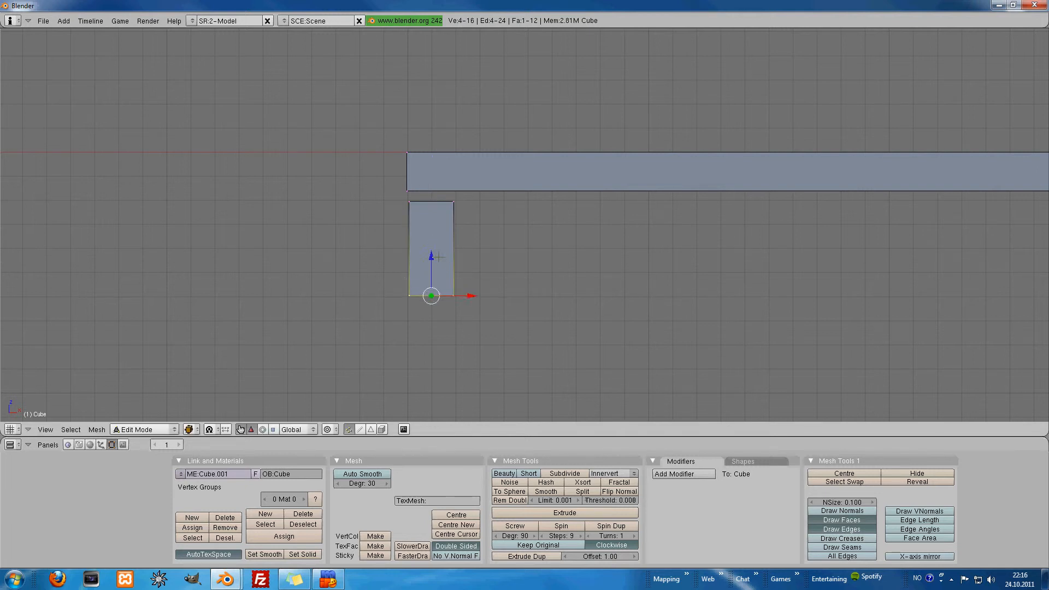
pyautogui.scroll(-4, 439, 257)
pyautogui.scroll(6, 462, 250)
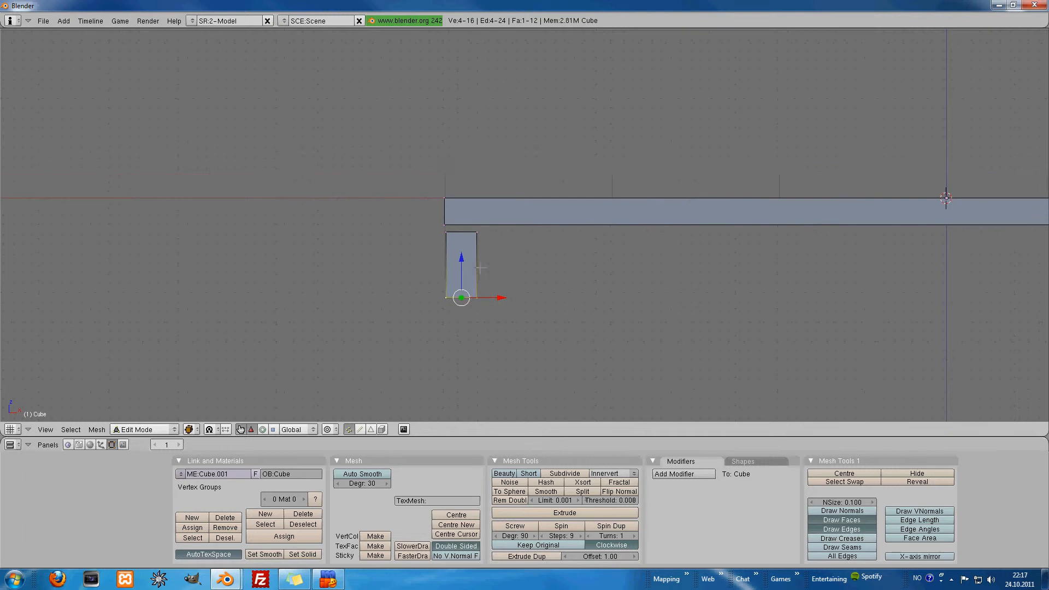
pyautogui.press('a')
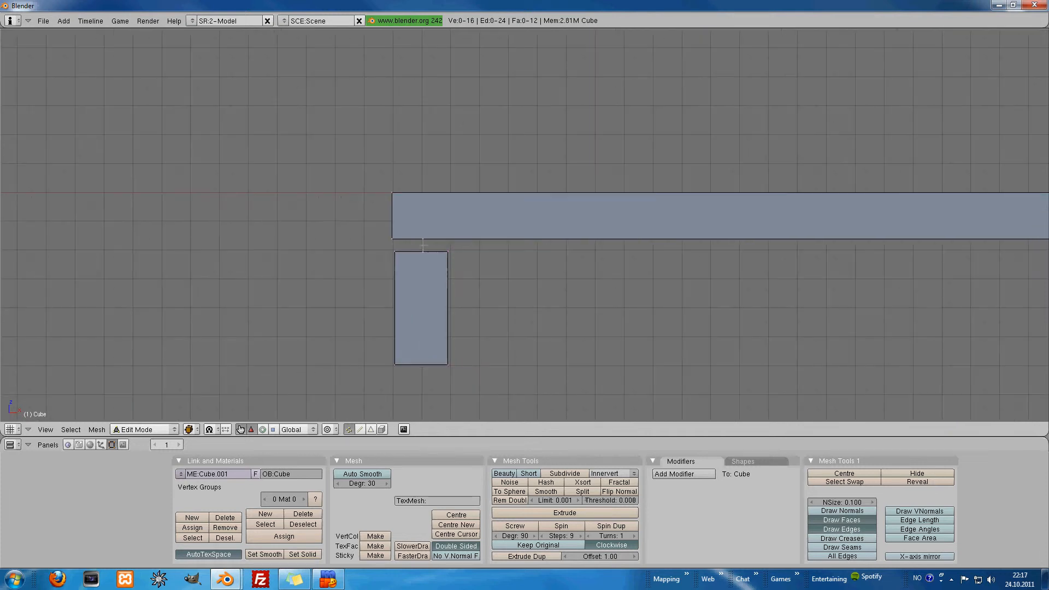
# Move the slab's lower-left vertices about 2.04 units inward along X and slightly down to the leg's inner top corner
pyautogui.rightClick(403, 241)
pyautogui.press('g')
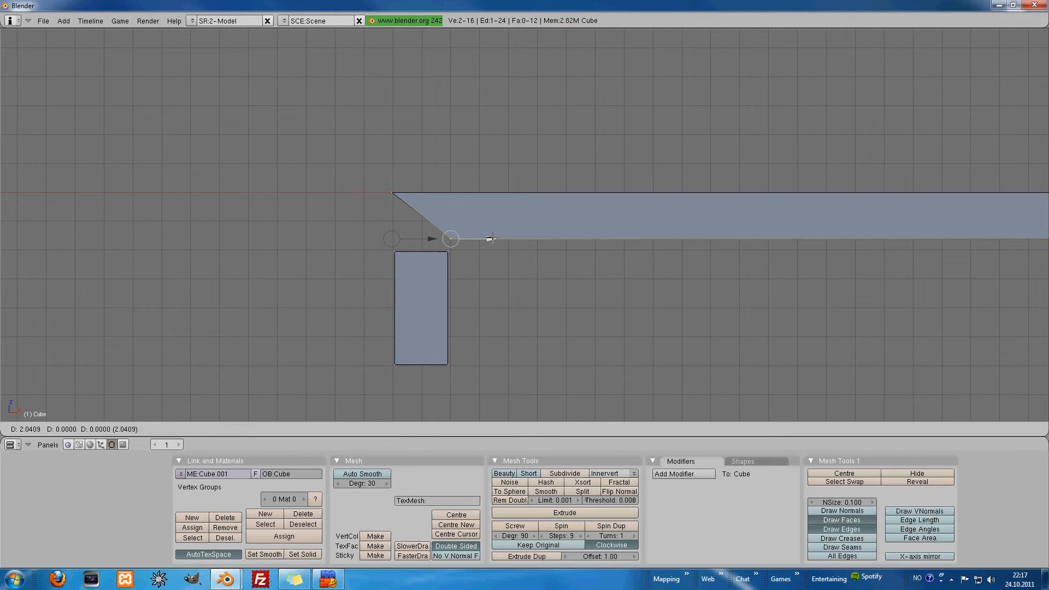
pyautogui.click(490, 238)
pyautogui.moveTo(454, 207); pyautogui.dragTo(454, 225)
pyautogui.press('a')
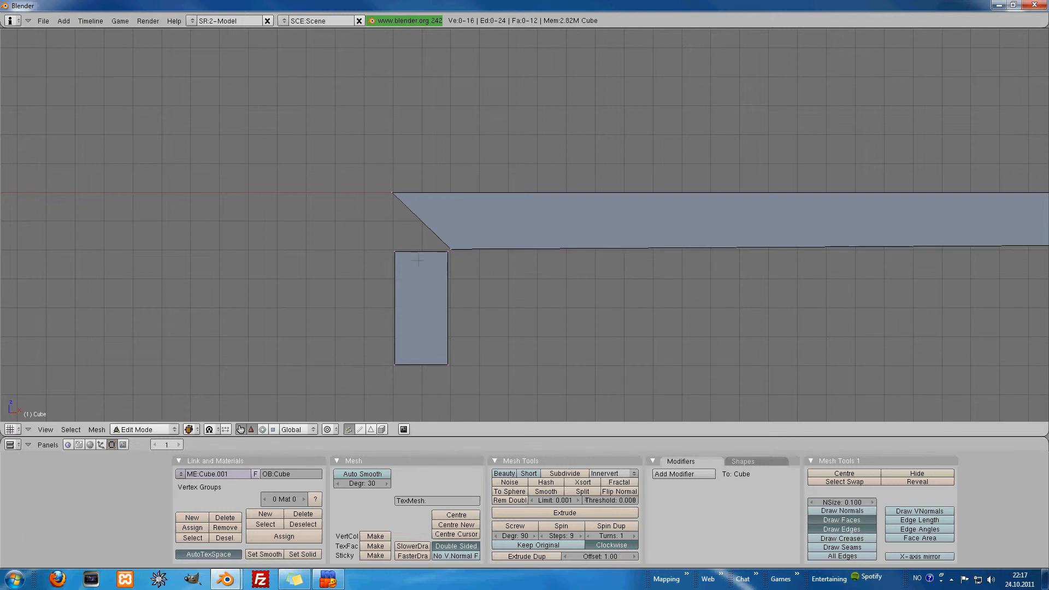
# Duplicate the whole left leg and place the copy beneath the slab's right end, flush with its outer edge
pyautogui.rightClick(401, 255)
pyautogui.moveTo(394, 217)
pyautogui.mouseDown()
pyautogui.moveTo(395, 158)
pyautogui.moveTo(395, 211)
pyautogui.mouseUp()
pyautogui.press('a')
pyautogui.press('l')
pyautogui.scroll(-4, 456, 298)
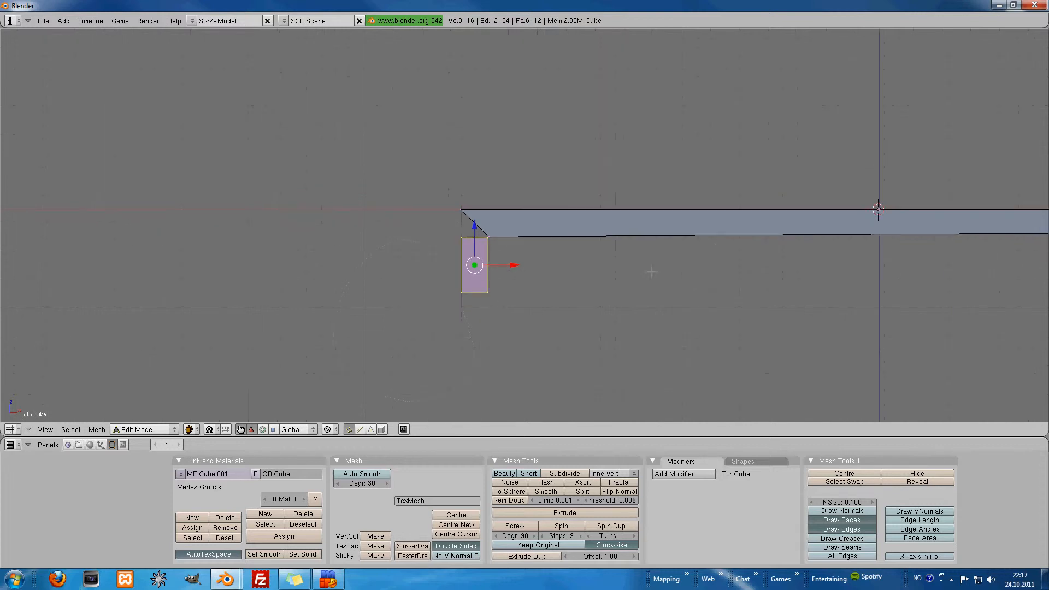
pyautogui.keyDown('shift'); pyautogui.moveTo(656, 250); pyautogui.dragTo(304, 256, button='middle'); pyautogui.keyUp('shift')
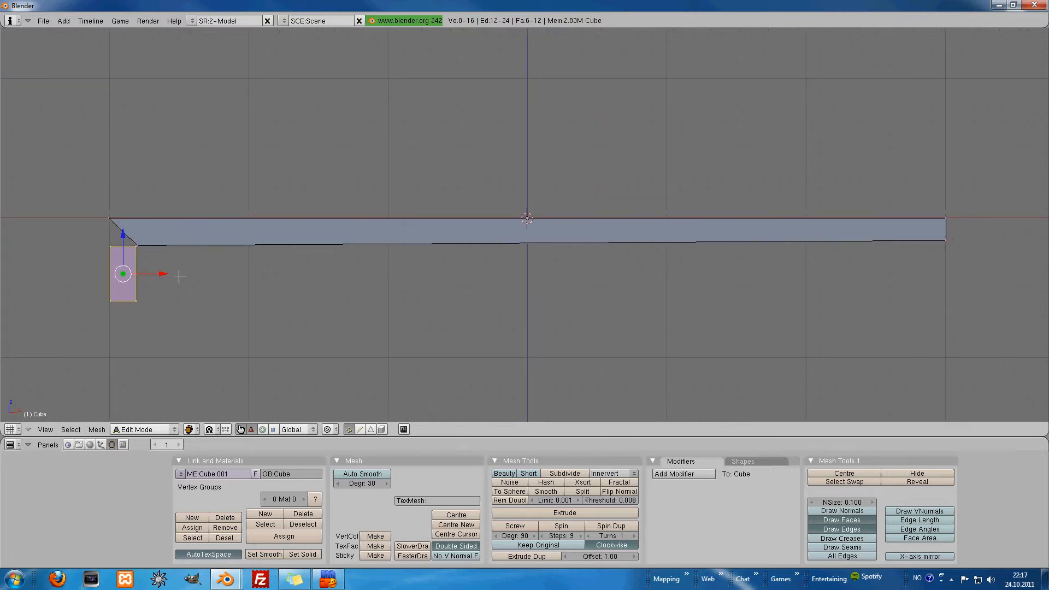
pyautogui.hotkey('shift', 'd')
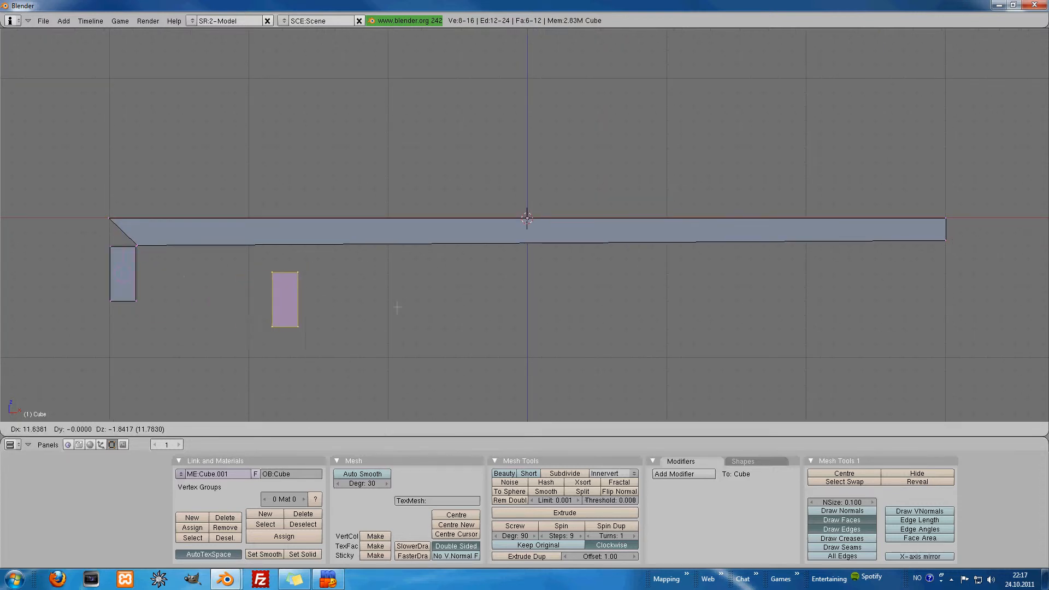
pyautogui.click(987, 275)
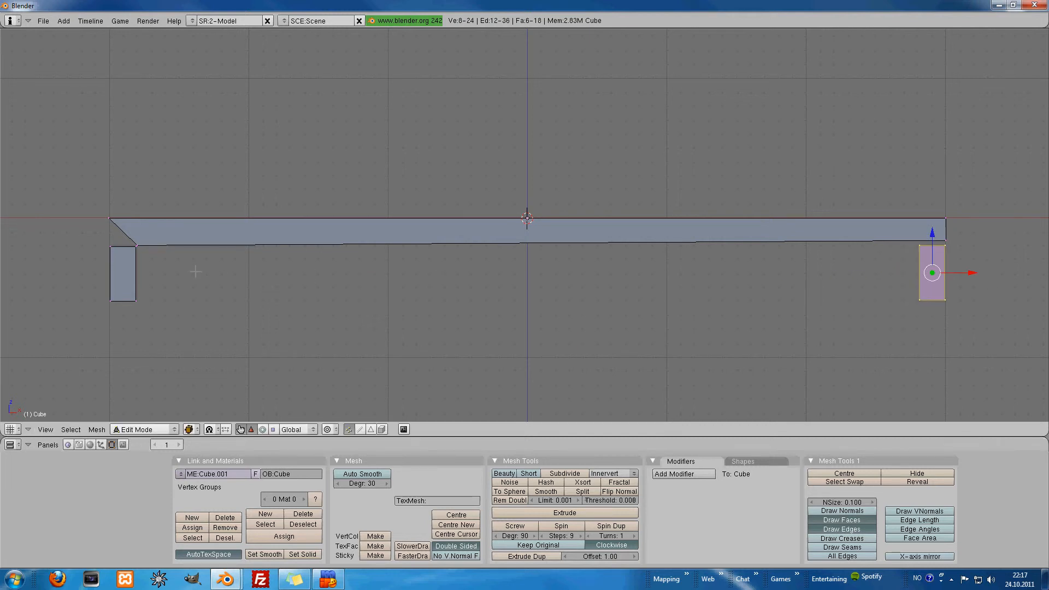
pyautogui.press('a')
# Raise the left leg's outer top vertices along Z to the slab's upper-left corner, forming a mitred joint
pyautogui.keyDown('shift'); pyautogui.moveTo(106, 256); pyautogui.dragTo(632, 219, button='middle'); pyautogui.keyUp('shift')
pyautogui.scroll(4, 365, 268)
pyautogui.scroll(6, 632, 219)
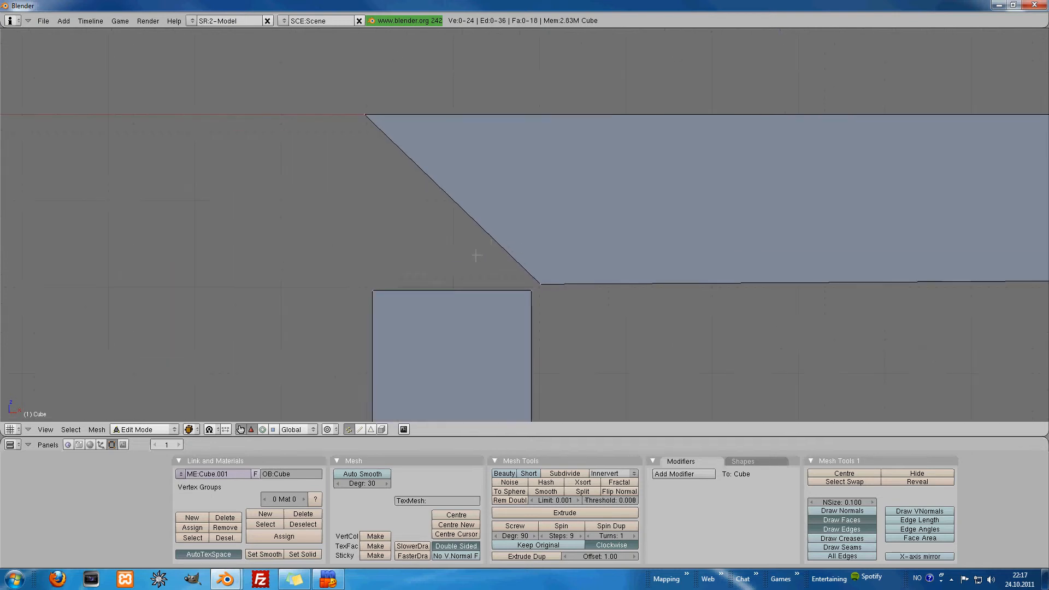
pyautogui.rightClick(373, 291)
pyautogui.press('g')
pyautogui.press('z')
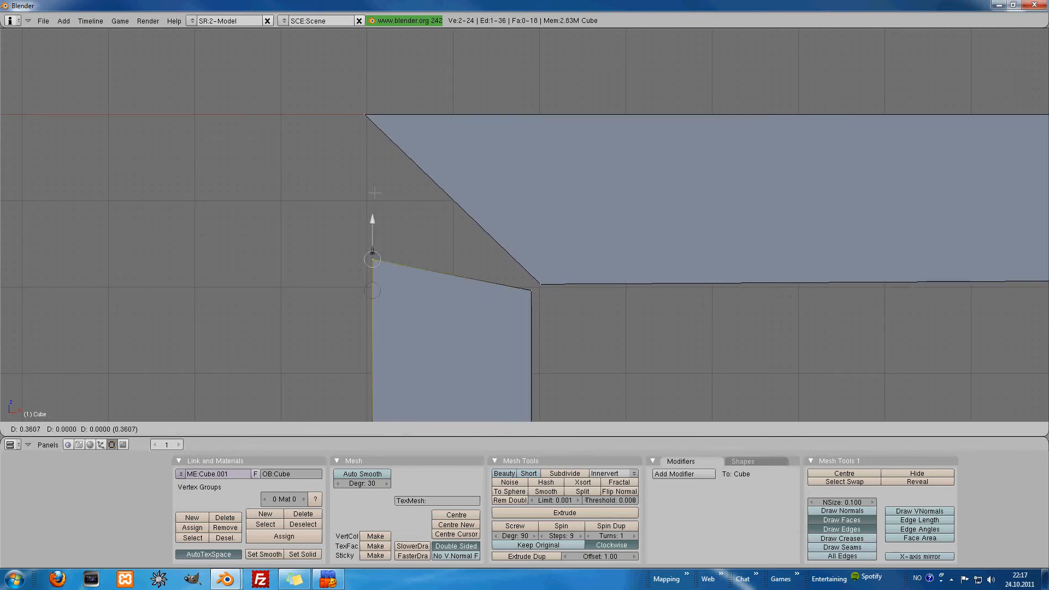
pyautogui.moveTo(364, 87); pyautogui.dragTo(368, 76)
pyautogui.press('a')
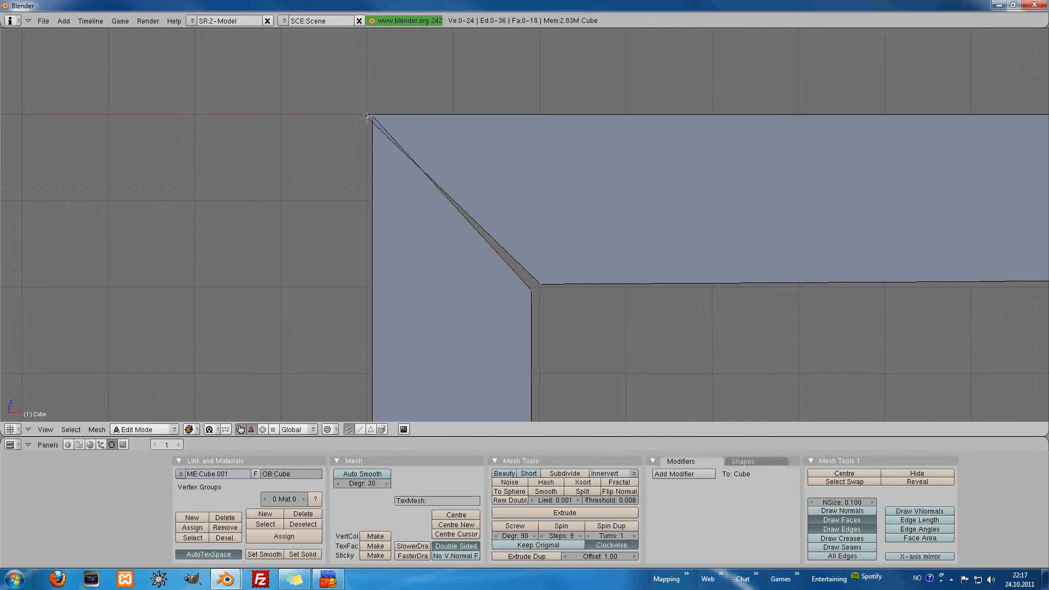
# Close the left mitre gap by aligning the slab's end vertices with the leg's edges and raising the leg's inner top vertices
pyautogui.moveTo(366, 116); pyautogui.dragTo(412, 115)
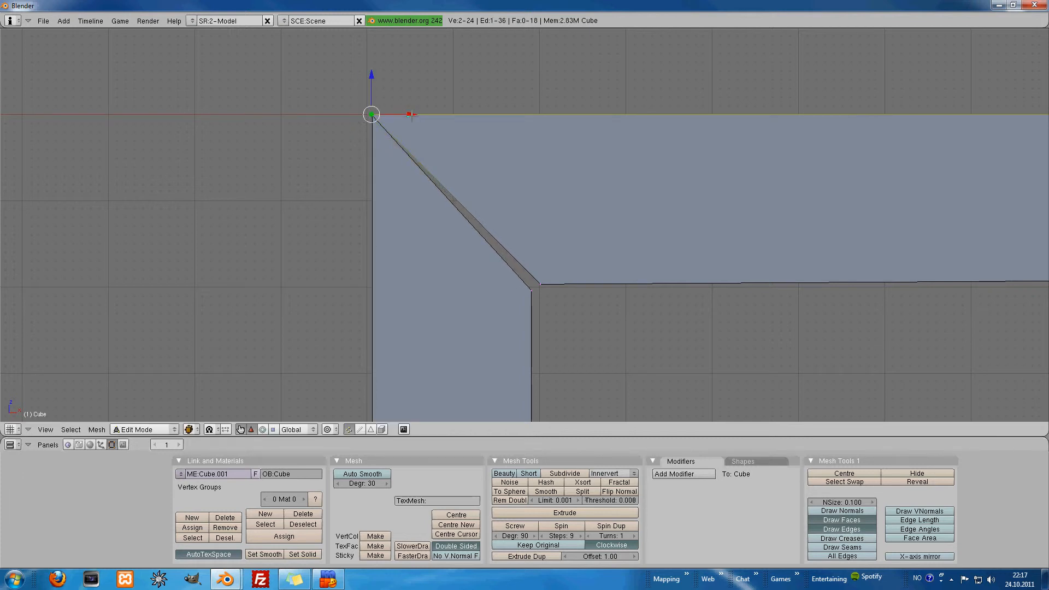
pyautogui.press('a')
pyautogui.moveTo(539, 294); pyautogui.dragTo(541, 294)
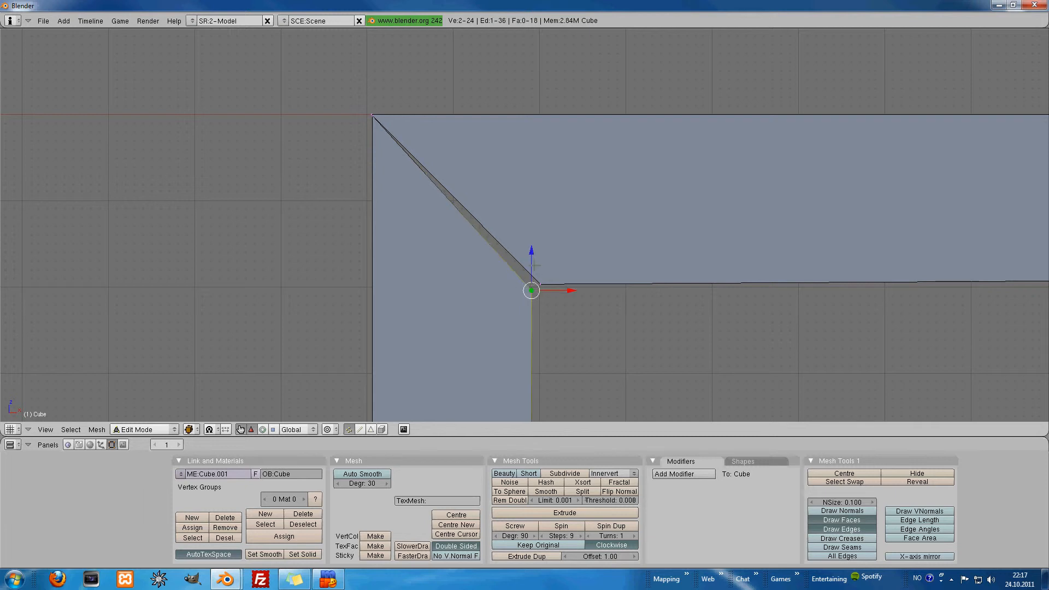
pyautogui.moveTo(532, 252); pyautogui.dragTo(556, 283)
pyautogui.press('a')
pyautogui.press('b')
pyautogui.press('a')
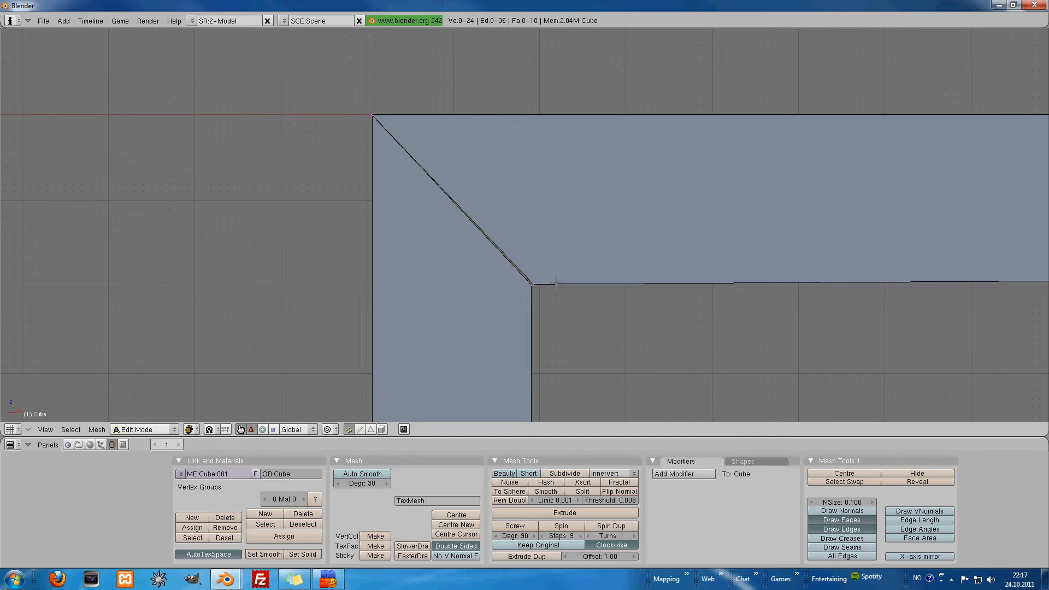
# Merge the near outer and near inner vertex pairs of the left mitre joint at their centers
pyautogui.moveTo(433, 249); pyautogui.dragTo(470, 280, button='middle')
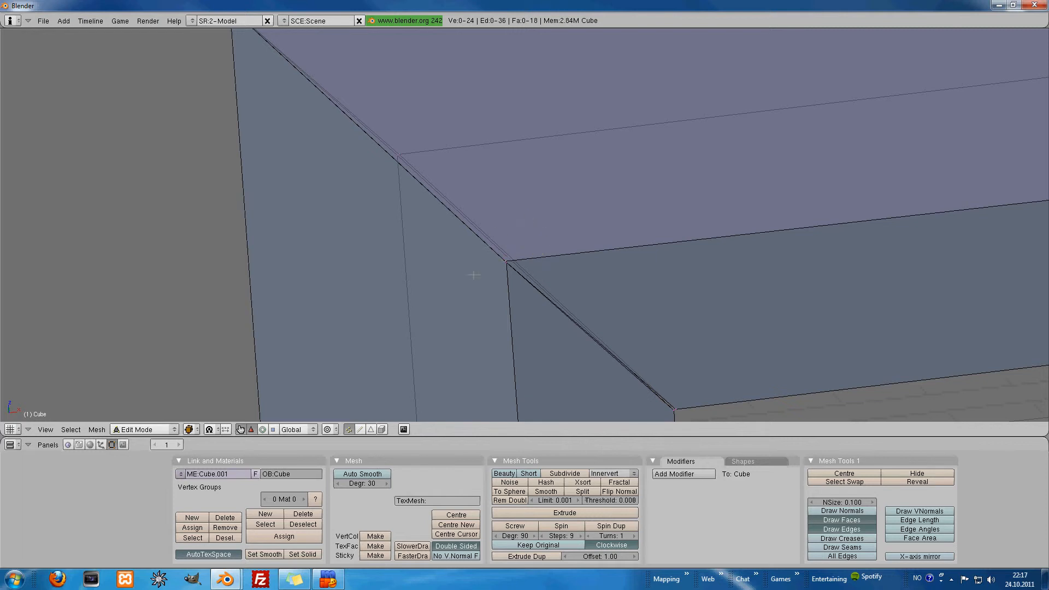
pyautogui.rightClick(550, 258)
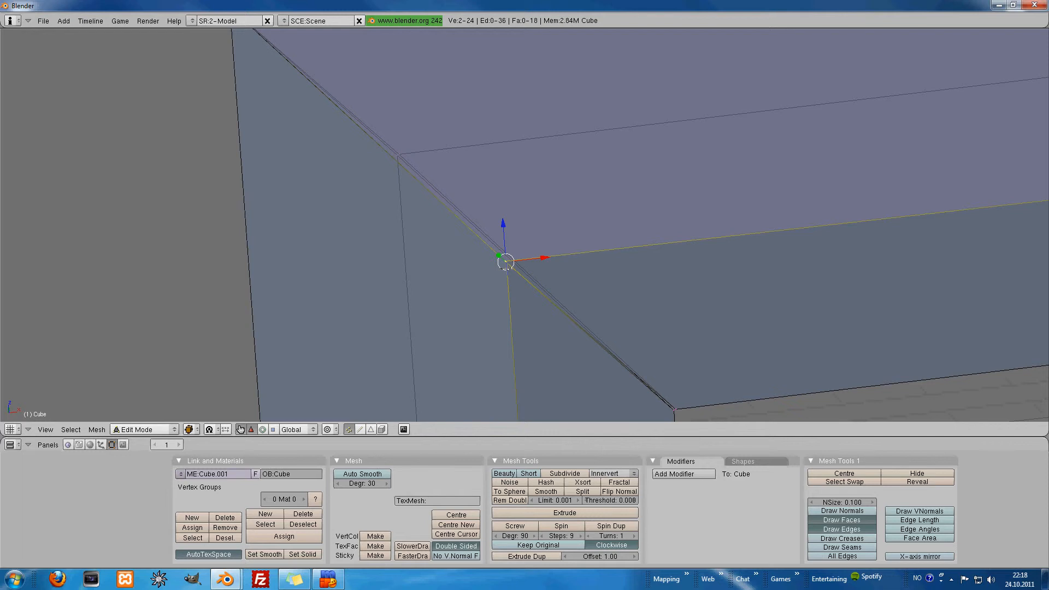
pyautogui.hotkey('alt', 'm')
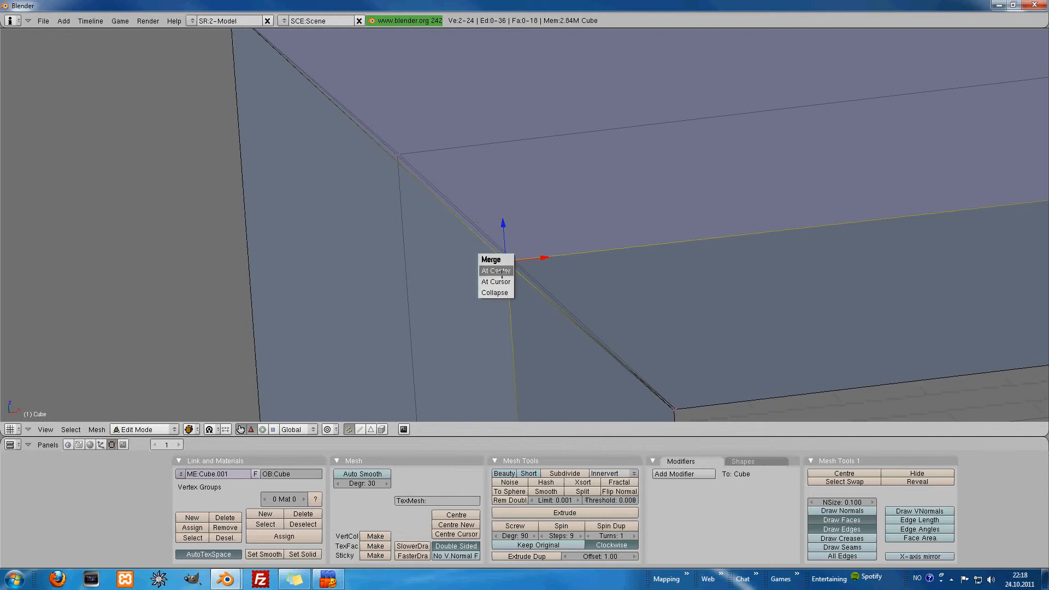
pyautogui.click(496, 271)
pyautogui.press('a')
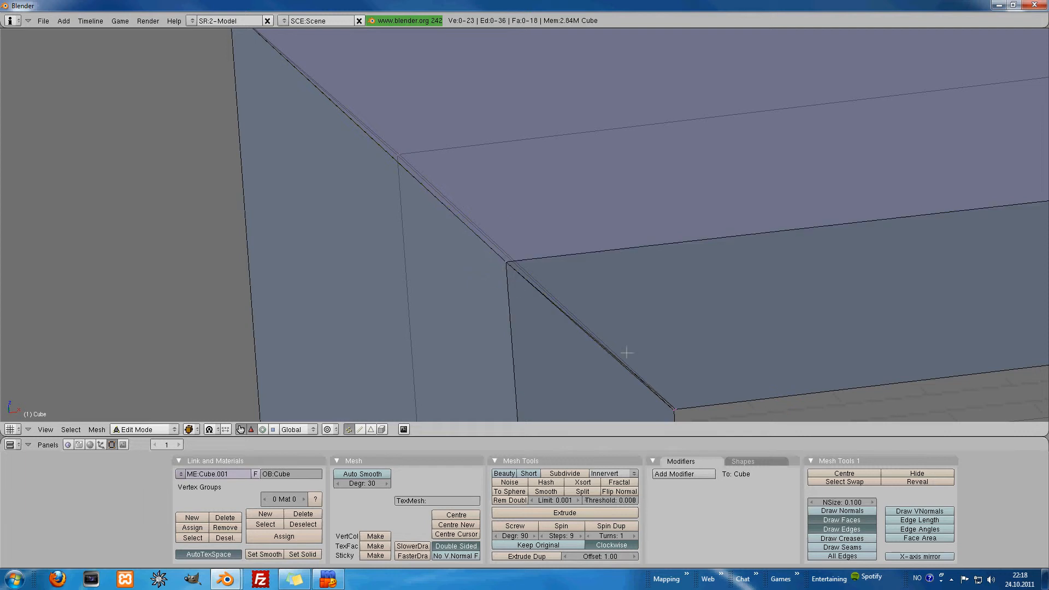
pyautogui.keyDown('shift'); pyautogui.moveTo(660, 361); pyautogui.dragTo(621, 312, button='middle'); pyautogui.keyUp('shift')
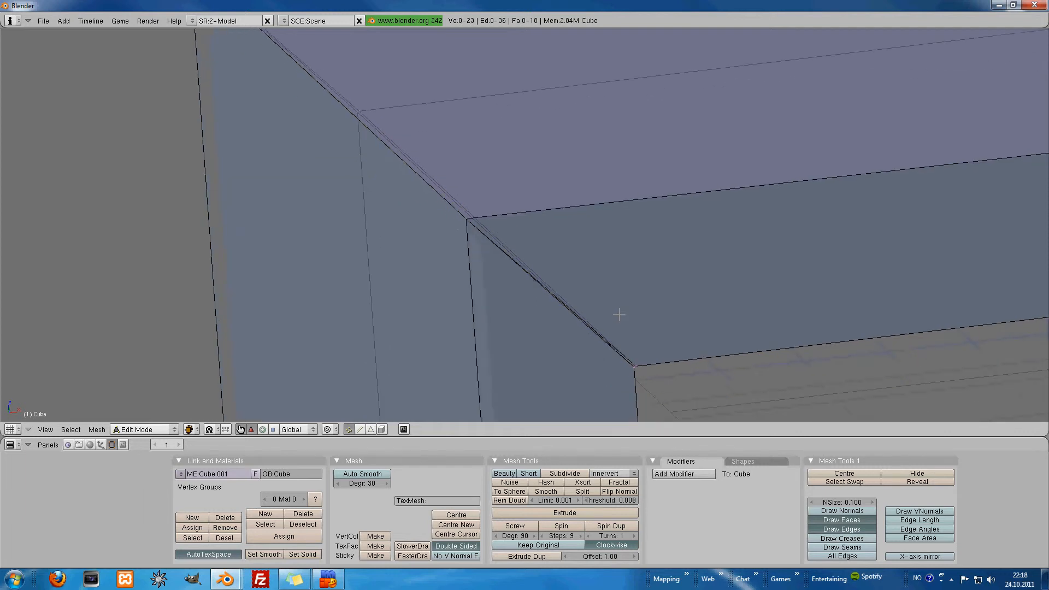
pyautogui.rightClick(655, 371)
pyautogui.hotkey('alt', 'm')
pyautogui.click(655, 359)
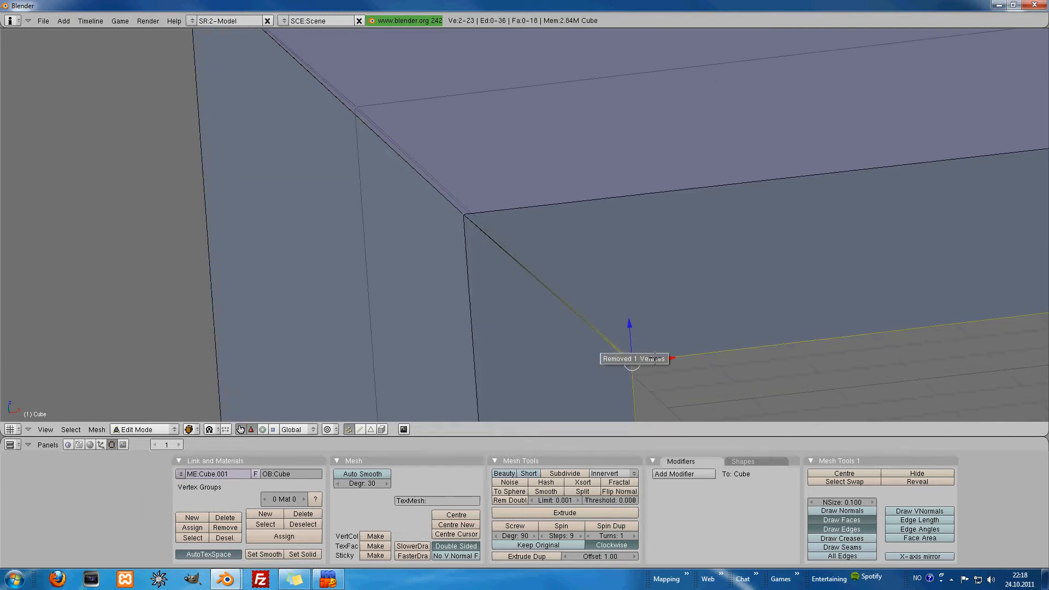
pyautogui.press('a')
# Merge the far outer and far inner vertex pairs of the left mitre joint at their centers
pyautogui.keyDown('shift'); pyautogui.moveTo(435, 256); pyautogui.dragTo(540, 388, button='middle'); pyautogui.keyUp('shift')
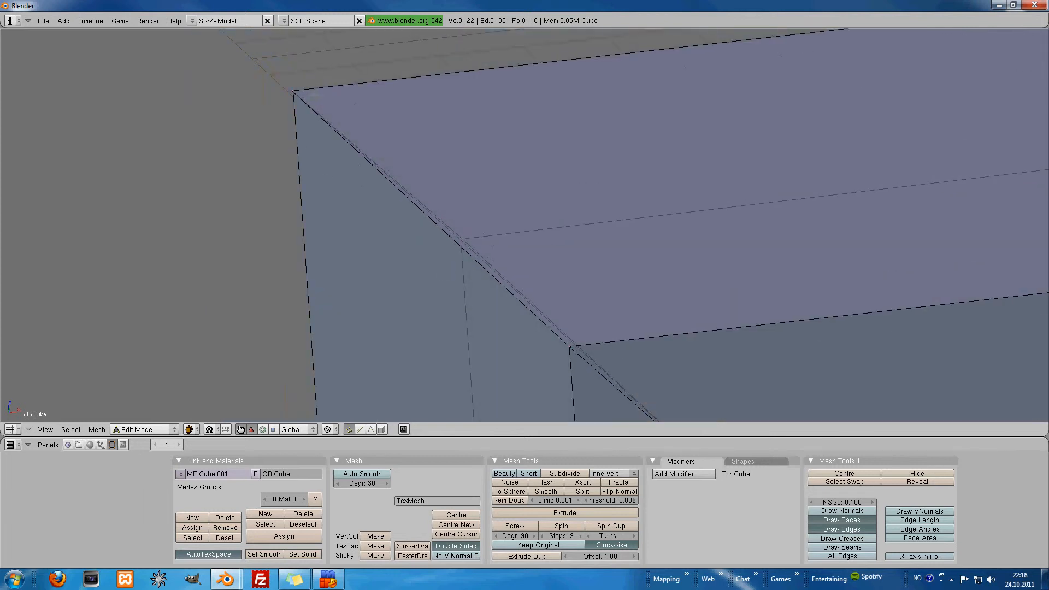
pyautogui.rightClick(298, 104)
pyautogui.hotkey('alt', 'm')
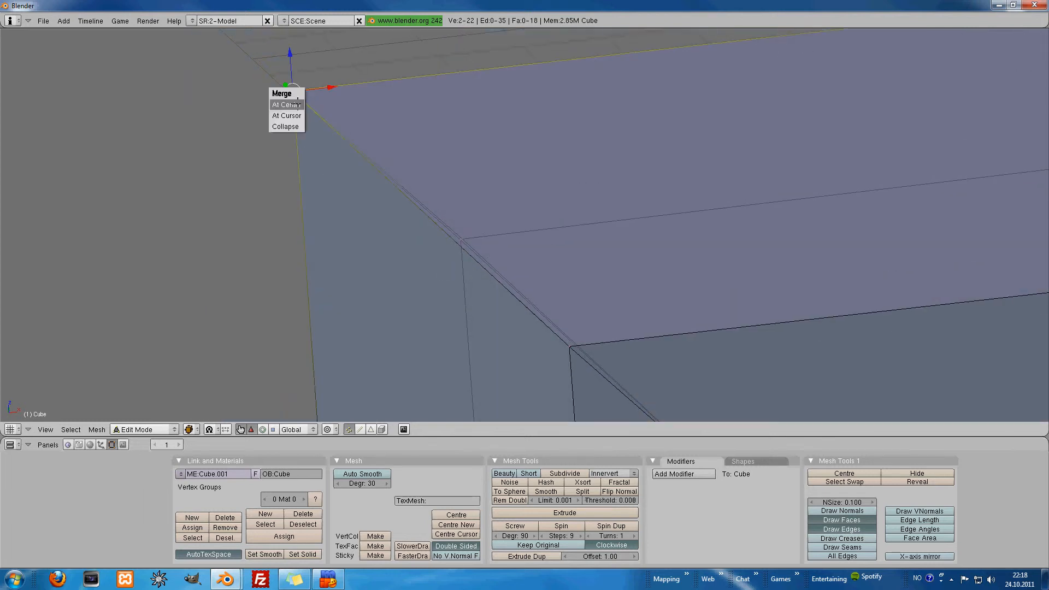
pyautogui.click(289, 100)
pyautogui.press('a')
pyautogui.rightClick(461, 239)
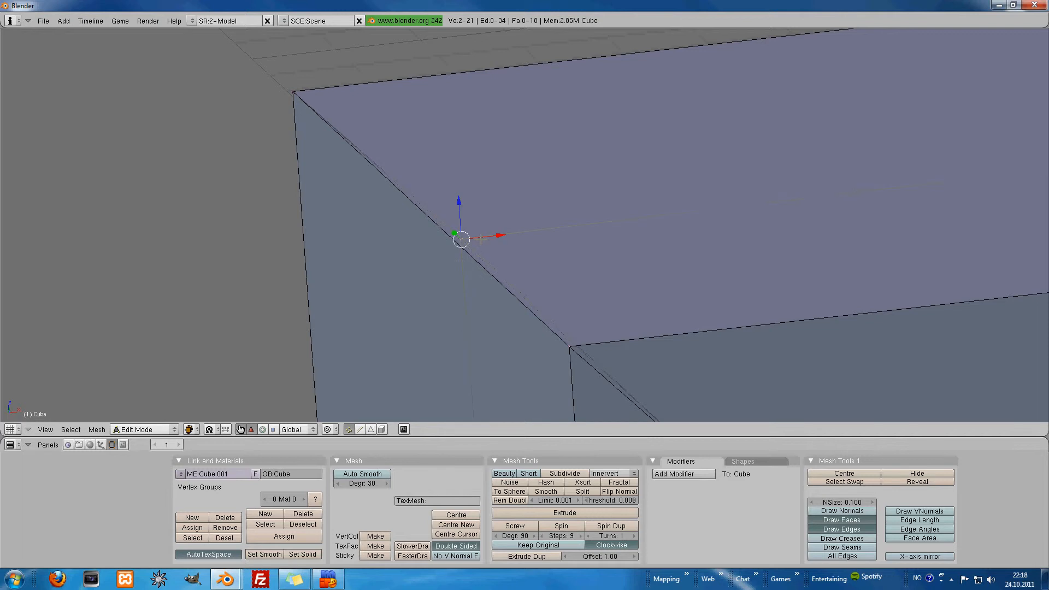
pyautogui.hotkey('alt', 'm')
pyautogui.click(481, 242)
pyautogui.press('a')
# In front view, move the slab's lower-right vertices inward along X to line up with the right leg's inner edge
pyautogui.scroll(-8, 488, 255)
pyautogui.moveTo(539, 251); pyautogui.dragTo(480, 265, button='middle')
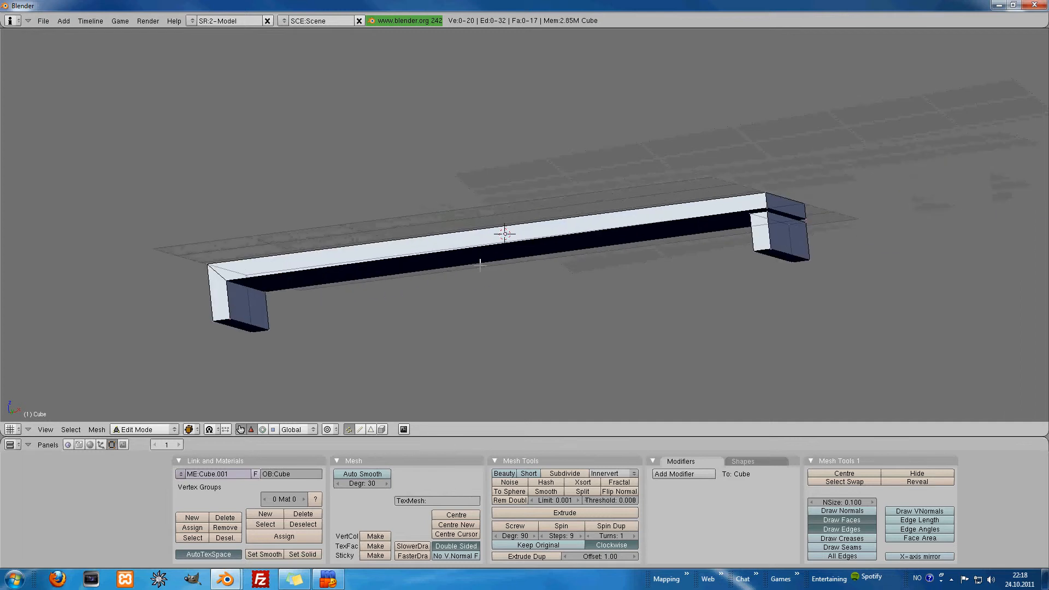
pyautogui.press('KP_1')
pyautogui.keyDown('shift'); pyautogui.moveTo(734, 244); pyautogui.dragTo(414, 140, button='middle'); pyautogui.keyUp('shift')
pyautogui.scroll(7, 609, 262)
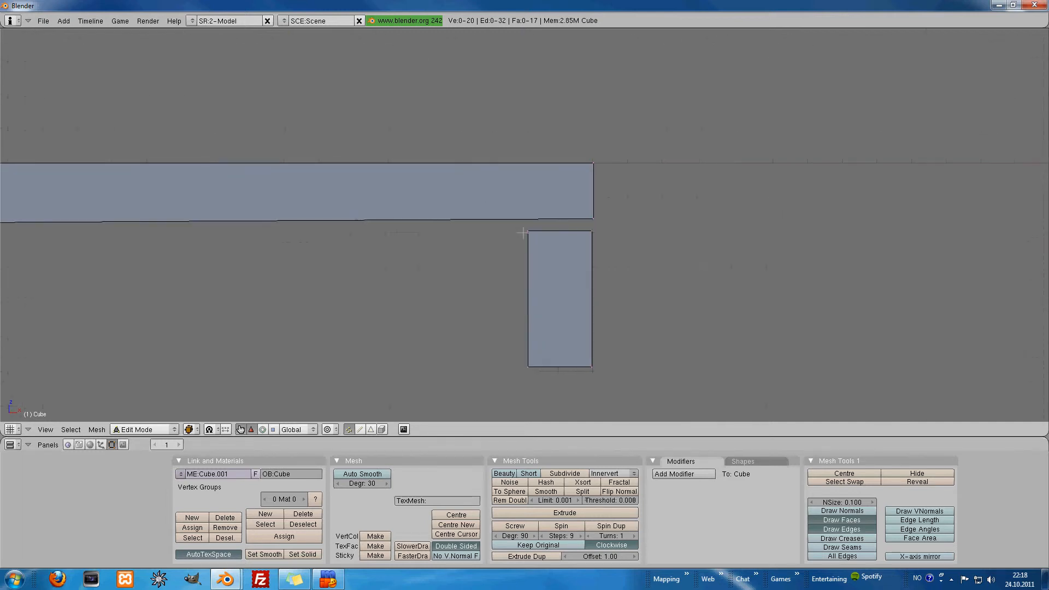
pyautogui.scroll(4, 632, 243)
pyautogui.rightClick(668, 211)
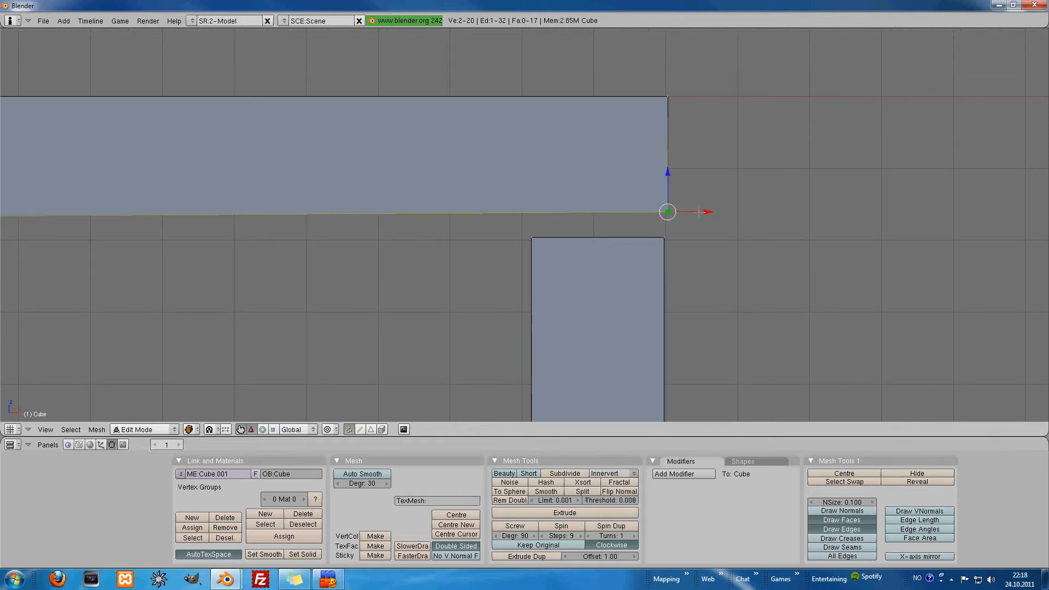
pyautogui.moveTo(701, 216); pyautogui.dragTo(562, 216)
pyautogui.press('a')
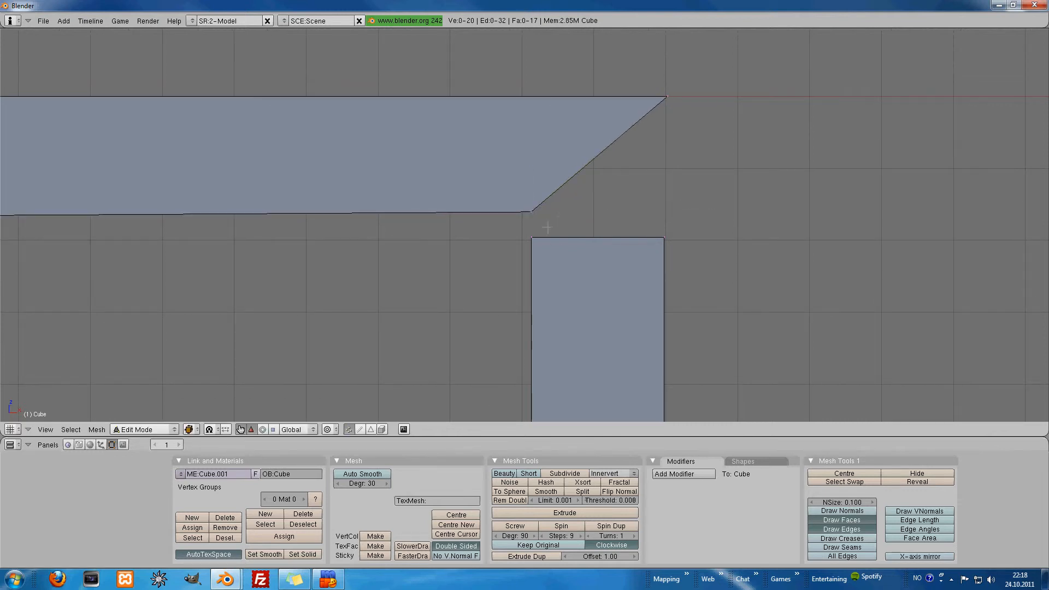
# Raise the right leg's inner top vertices about 0.27 units along Z toward the slab's lower corner
pyautogui.rightClick(541, 241)
pyautogui.press('g')
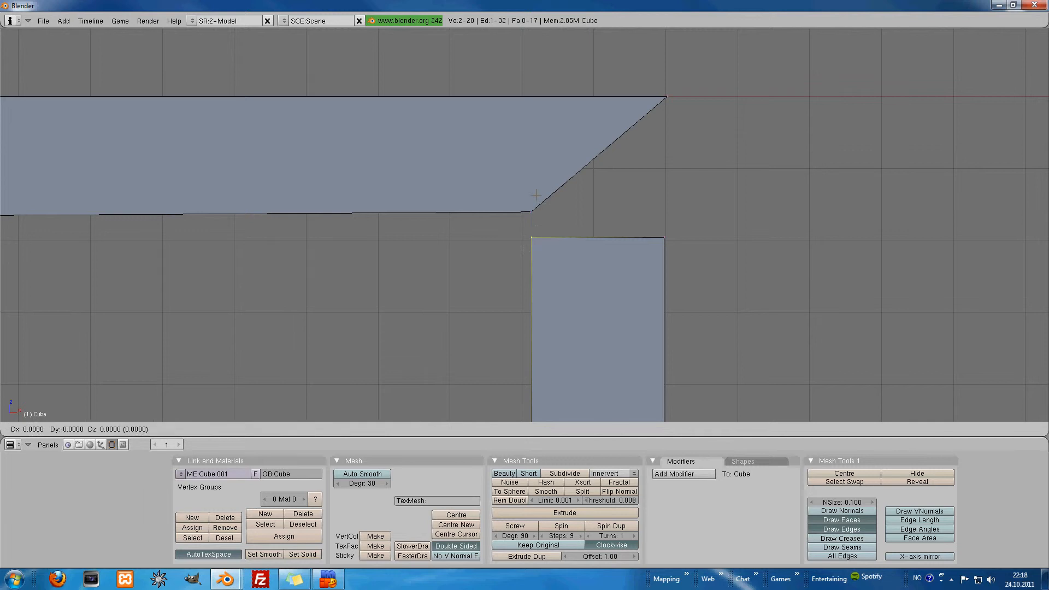
pyautogui.click(533, 191)
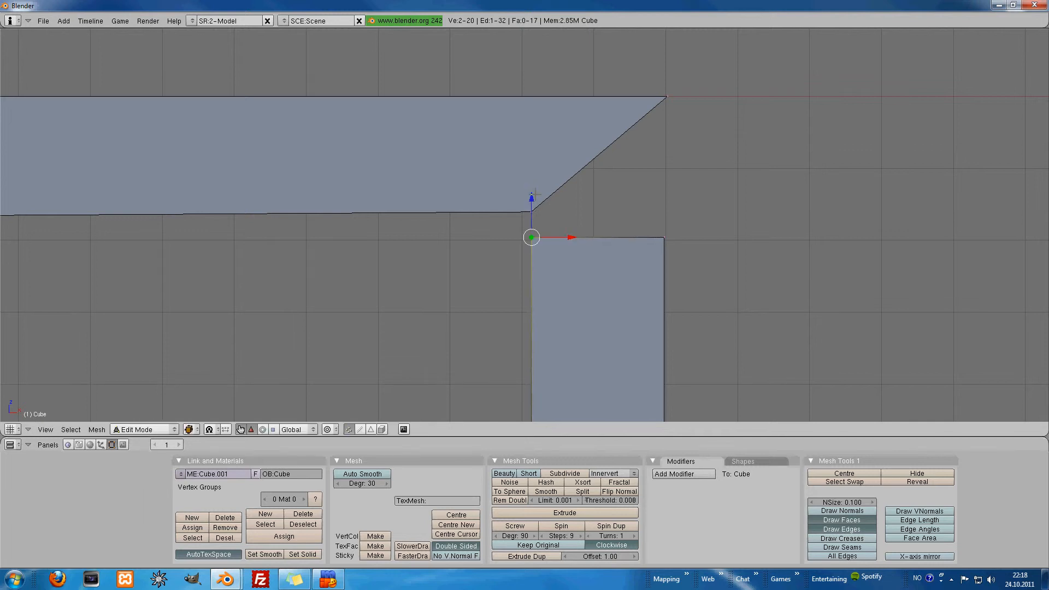
pyautogui.moveTo(532, 196); pyautogui.dragTo(532, 181)
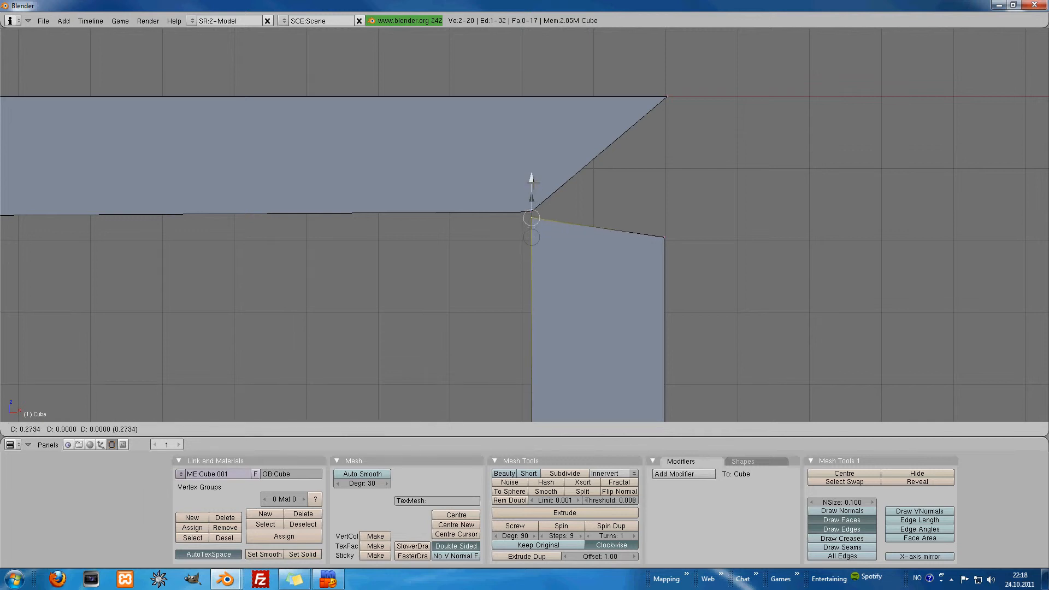
pyautogui.press('a')
# Raise the right leg's outer top vertices along Z to the slab's upper-right corner and nudge them along X into alignment
pyautogui.rightClick(664, 237)
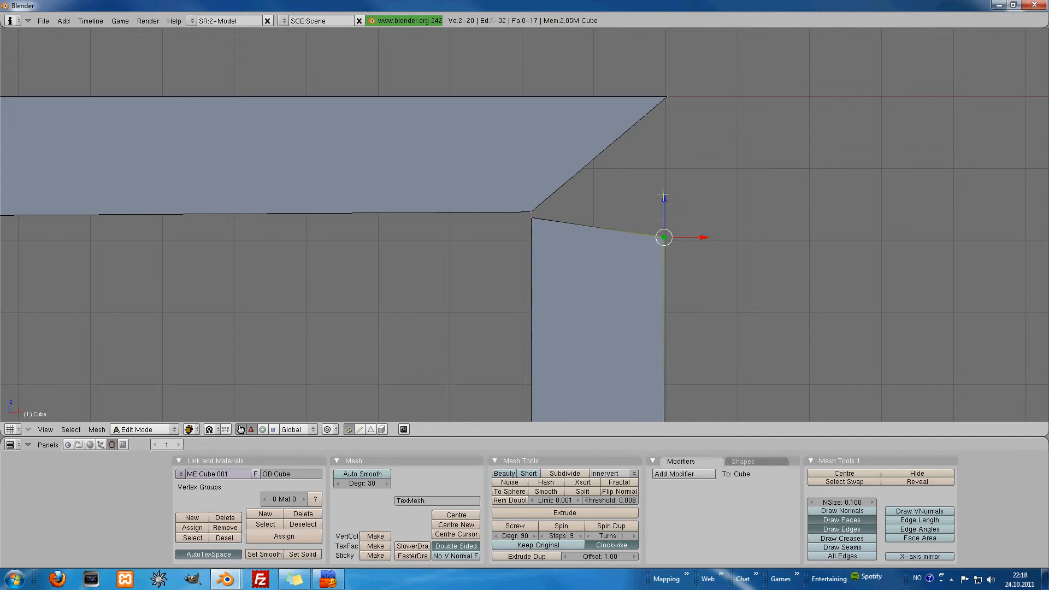
pyautogui.moveTo(665, 200); pyautogui.dragTo(665, 69)
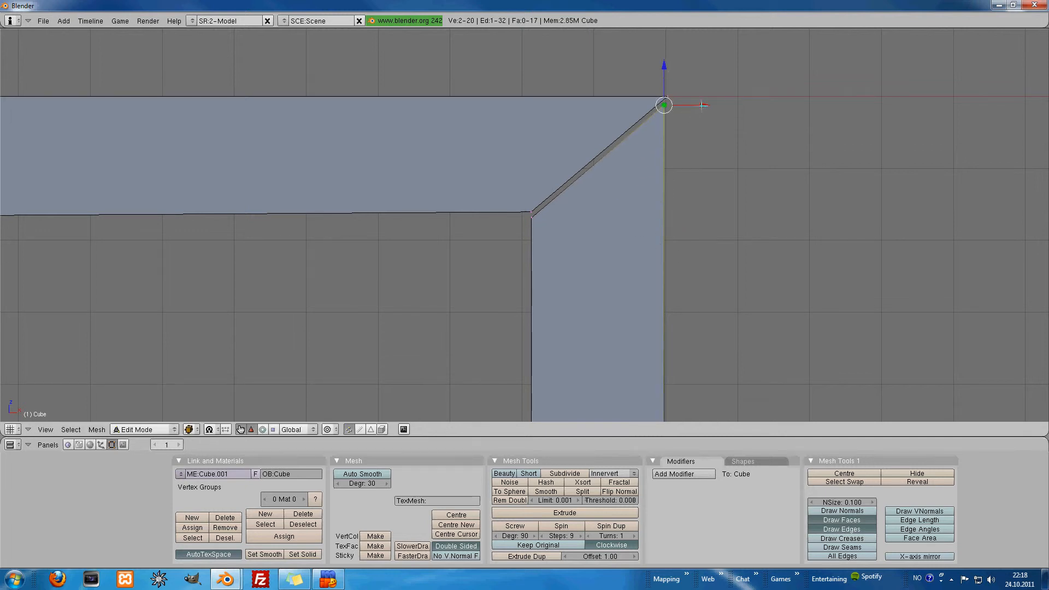
pyautogui.moveTo(702, 106); pyautogui.dragTo(705, 106)
pyautogui.moveTo(668, 70); pyautogui.dragTo(667, 56)
pyautogui.press('a')
# Nudge the right leg's inner top vertices up along Z to meet the slab's lower corner
pyautogui.scroll(3, 546, 241)
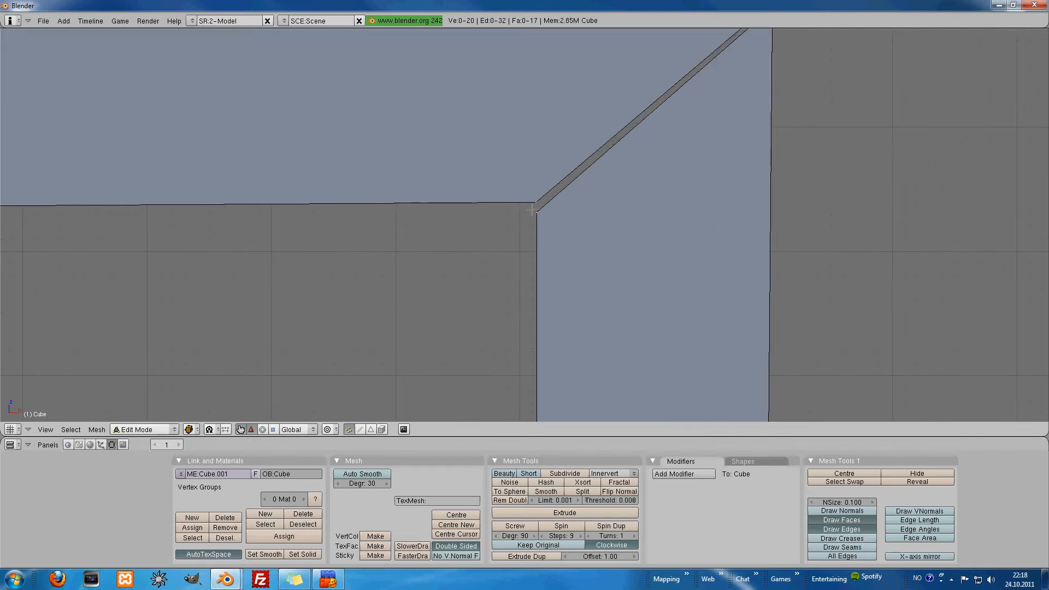
pyautogui.rightClick(532, 210)
pyautogui.moveTo(542, 170); pyautogui.dragTo(538, 164)
pyautogui.moveTo(529, 166); pyautogui.dragTo(539, 216, button='middle')
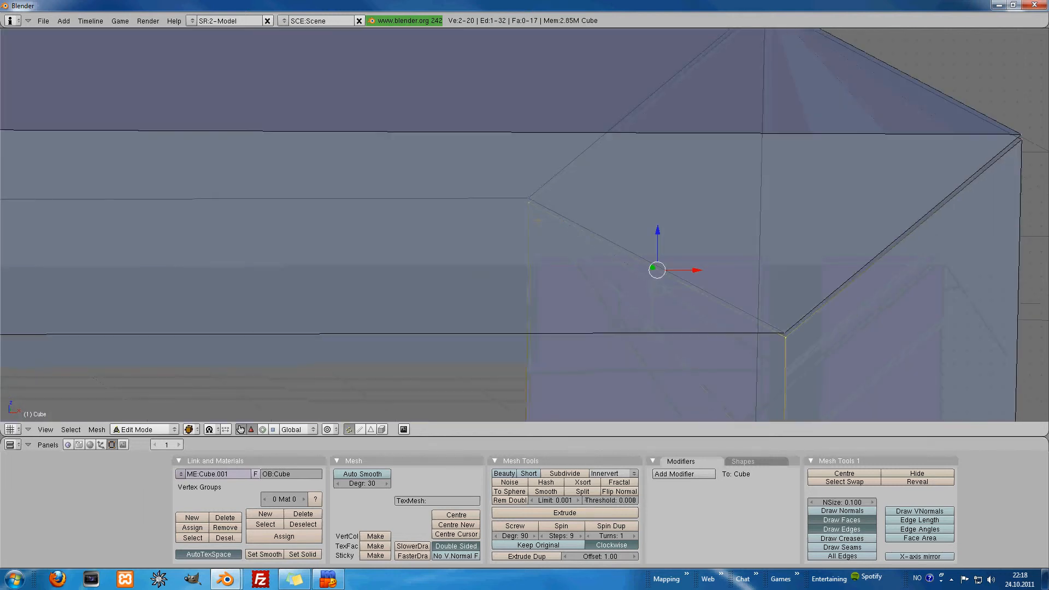
# Merge the two overlapping vertex pairs at the right joint's inner corner at center, back pair first and front pair second
pyautogui.press('a')
pyautogui.moveTo(557, 178); pyautogui.dragTo(497, 219)
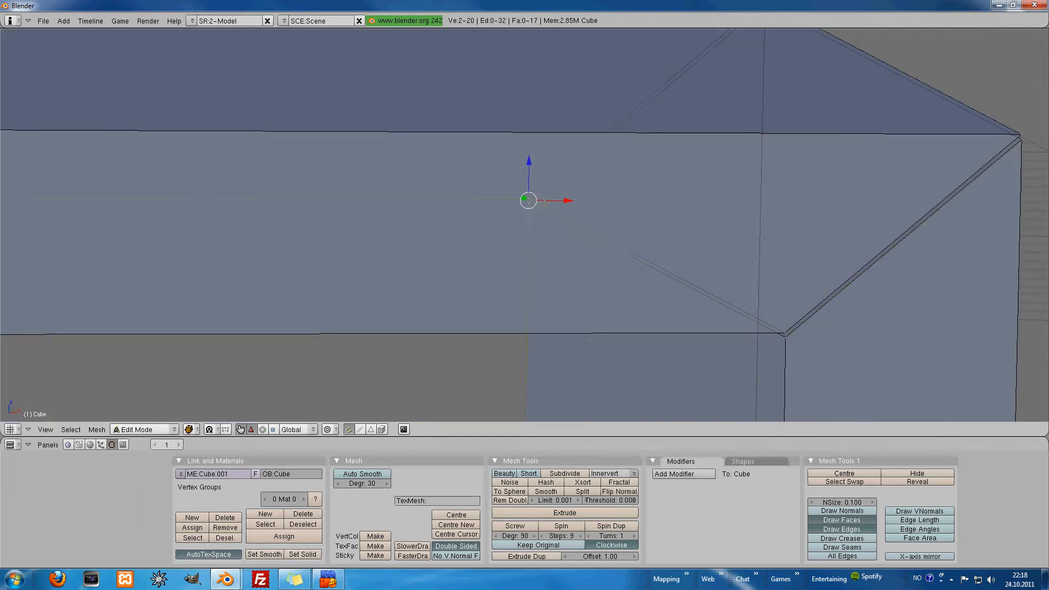
pyautogui.hotkey('alt', 'm')
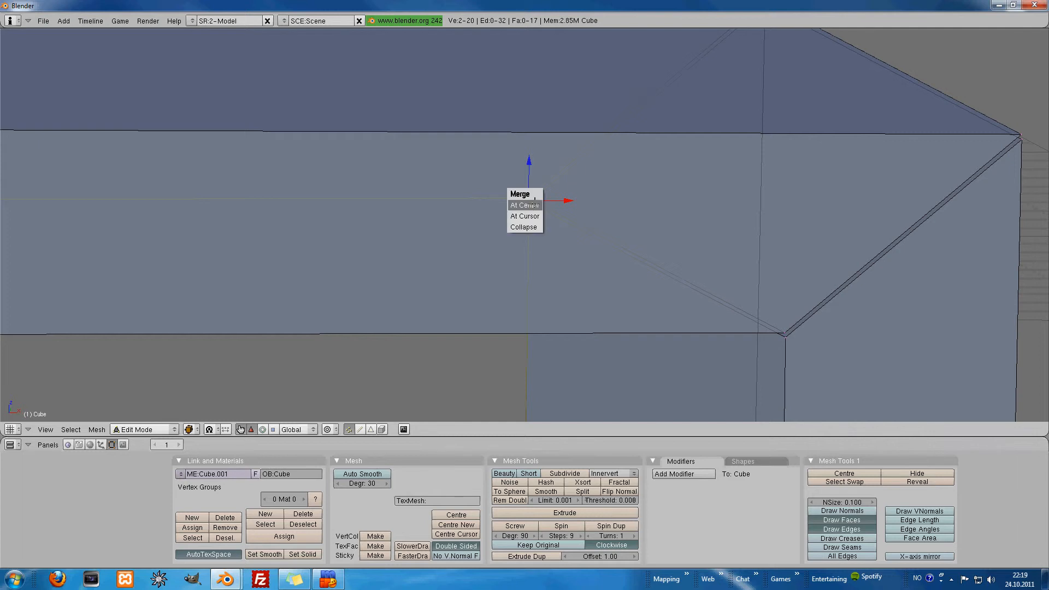
pyautogui.click(534, 205)
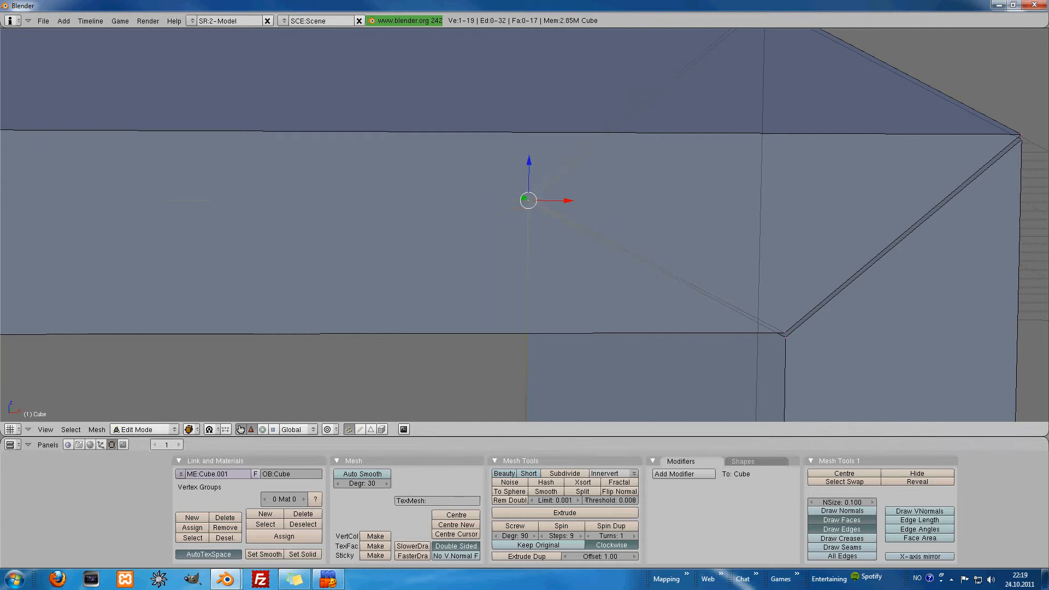
pyautogui.press('a')
pyautogui.press('b')
pyautogui.moveTo(770, 320); pyautogui.dragTo(800, 343)
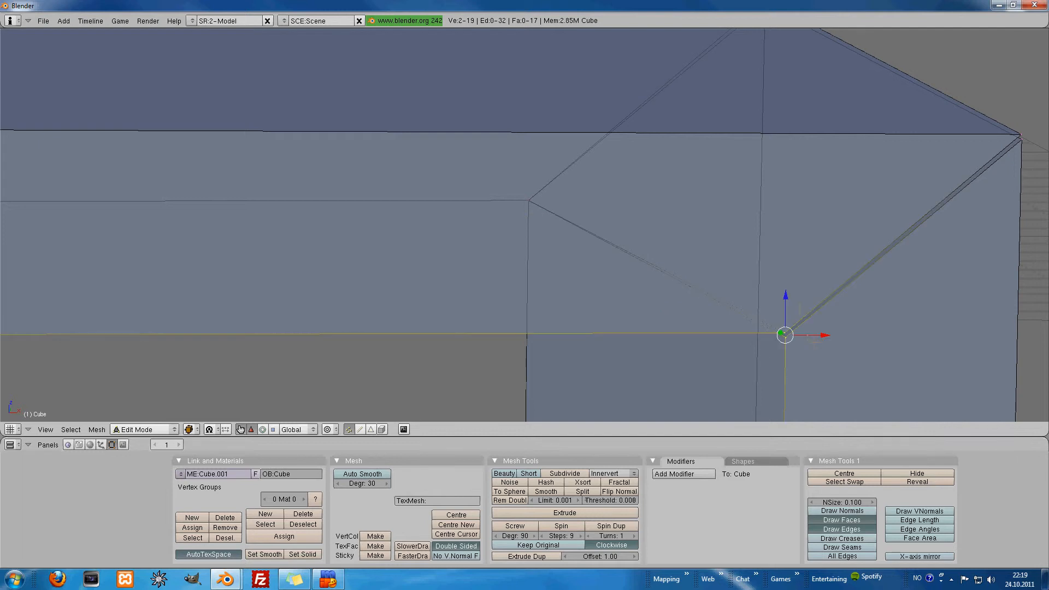
pyautogui.hotkey('alt', 'm')
pyautogui.click(787, 343)
pyautogui.press('a')
# Merge the two overlapping vertex pairs at the right joint's outer upper corner at center, back pair first and front pair second
pyautogui.keyDown('shift'); pyautogui.moveTo(787, 342); pyautogui.dragTo(657, 454, button='middle'); pyautogui.keyUp('shift')
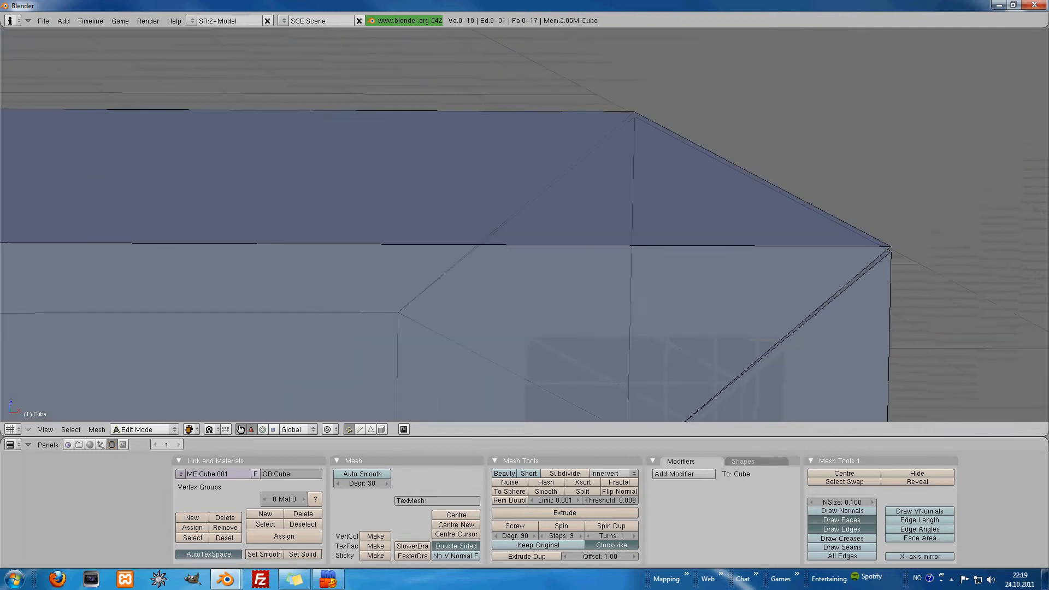
pyautogui.press('b')
pyautogui.moveTo(613, 100); pyautogui.dragTo(647, 120)
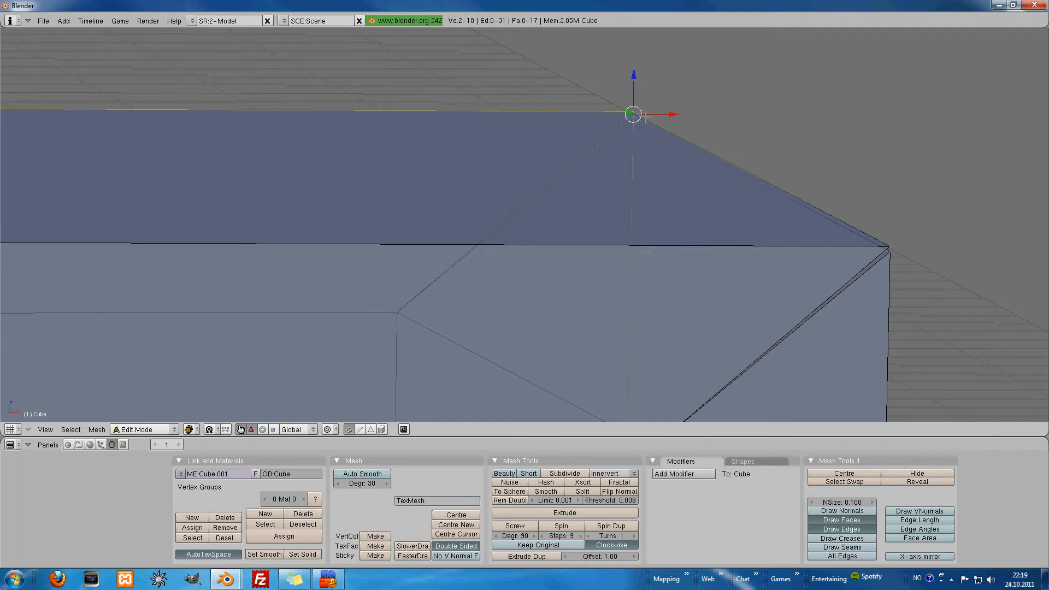
pyautogui.hotkey('alt', 'm')
pyautogui.click(650, 121)
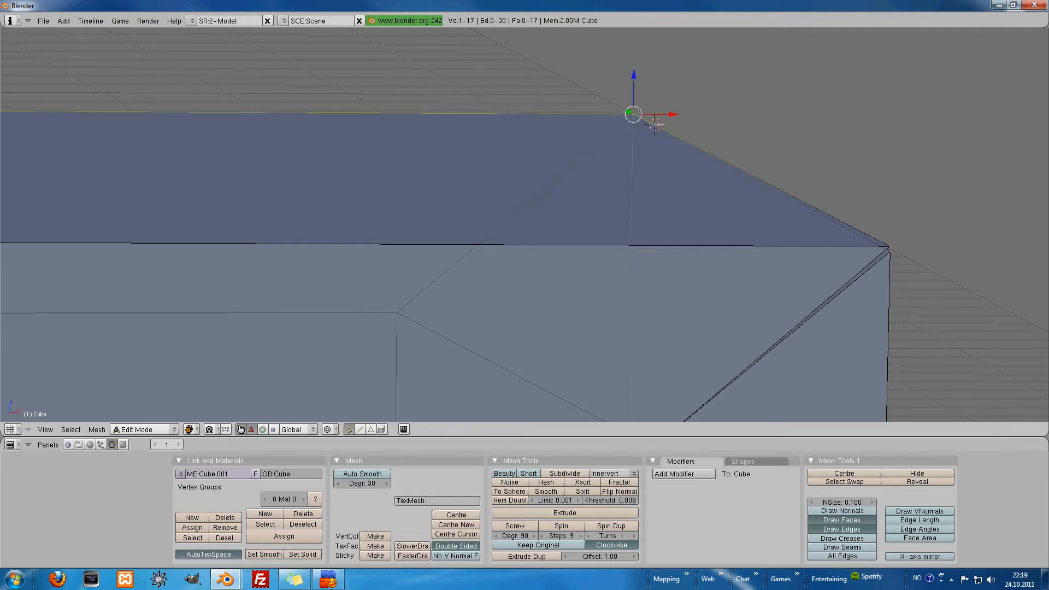
pyautogui.press('a')
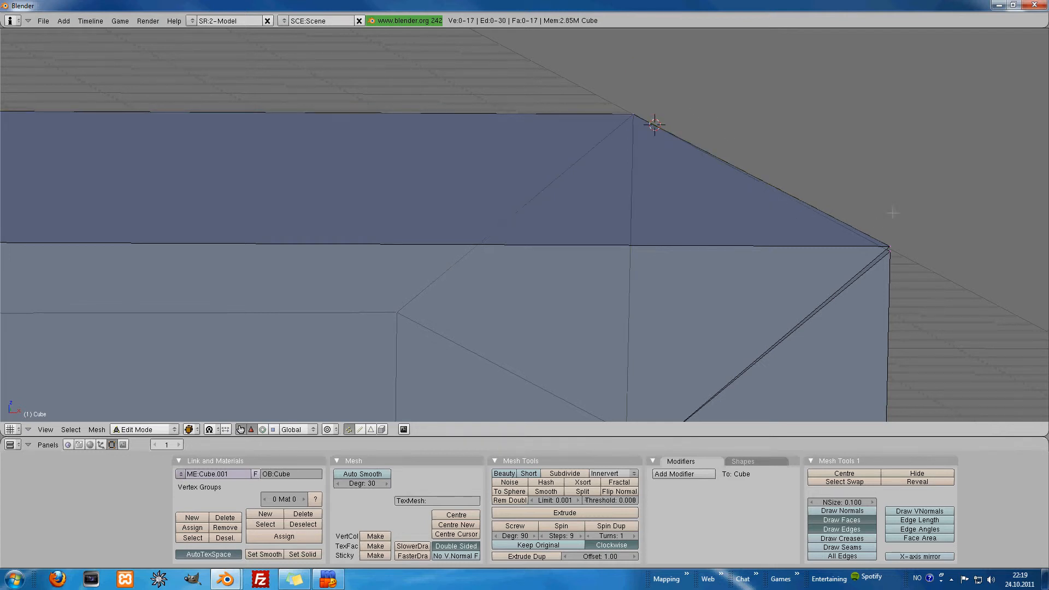
pyautogui.press('b')
pyautogui.moveTo(865, 235); pyautogui.dragTo(933, 257)
pyautogui.hotkey('alt', 'm')
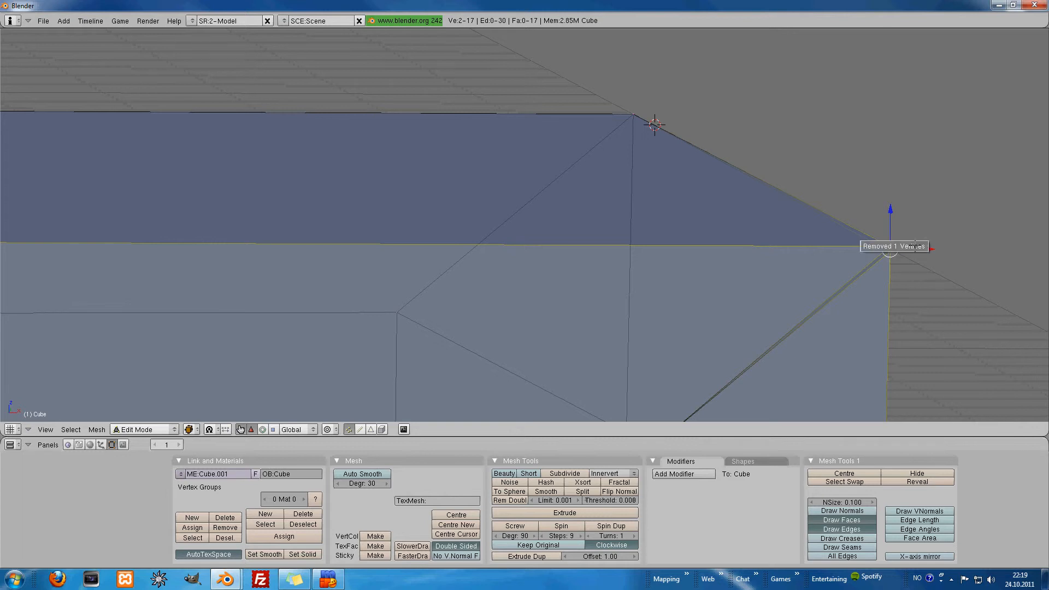
pyautogui.click(919, 248)
pyautogui.press('a')
# In top view, add a cube to the mesh and move it to the slab's center
pyautogui.scroll(-5, 715, 270)
pyautogui.scroll(-4, 715, 270)
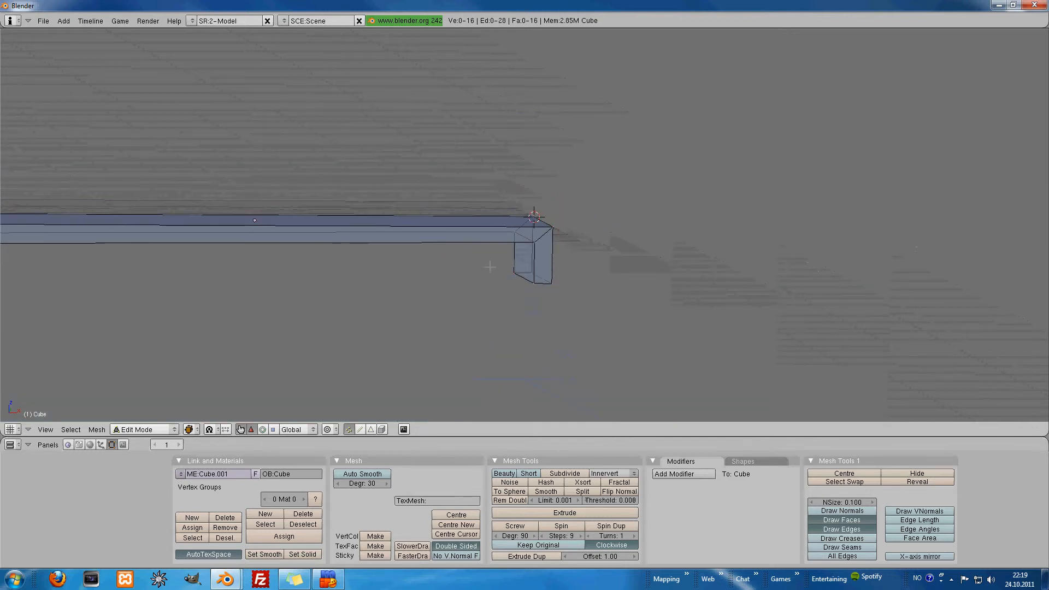
pyautogui.moveTo(743, 203)
pyautogui.mouseDown(button='middle')
pyautogui.moveTo(735, 154)
pyautogui.moveTo(764, 235)
pyautogui.moveTo(747, 209)
pyautogui.mouseUp(button='middle')
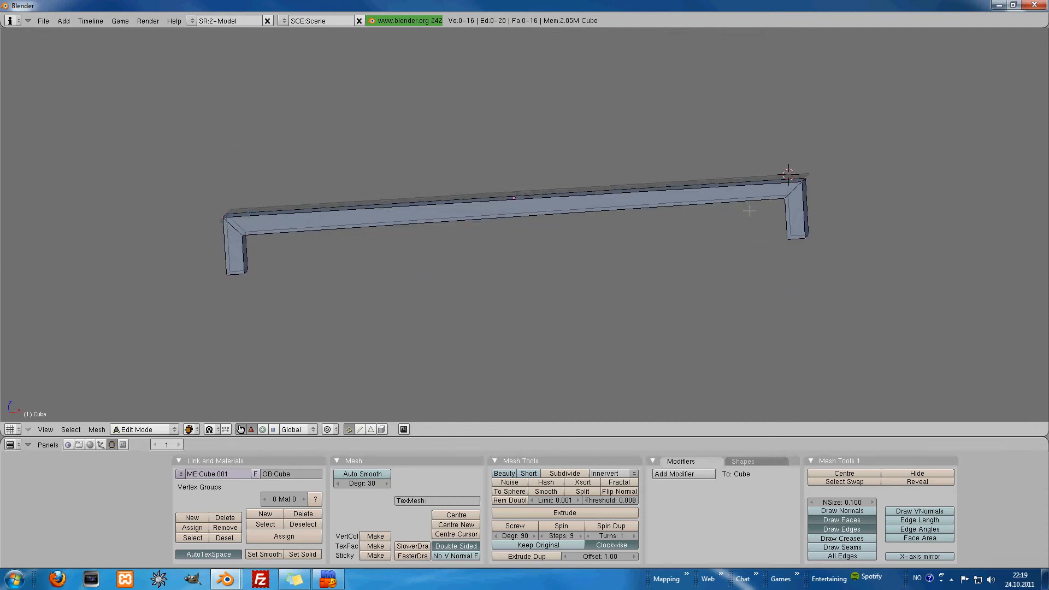
pyautogui.press('KP_1')
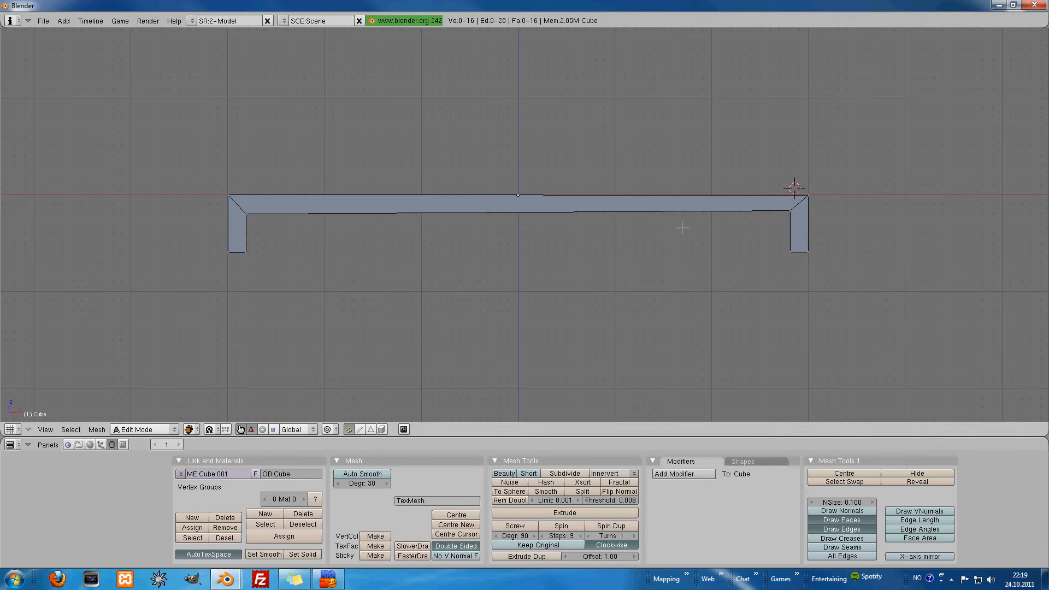
pyautogui.press('KP_3')
pyautogui.press('KP_7')
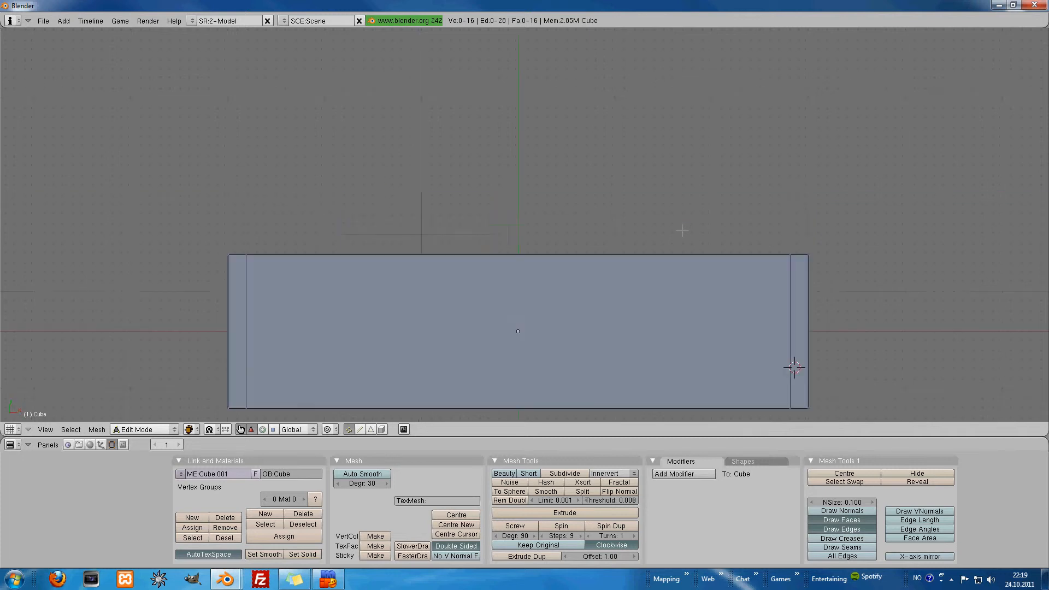
pyautogui.keyDown('shift'); pyautogui.moveTo(509, 336); pyautogui.dragTo(508, 244, button='middle'); pyautogui.keyUp('shift')
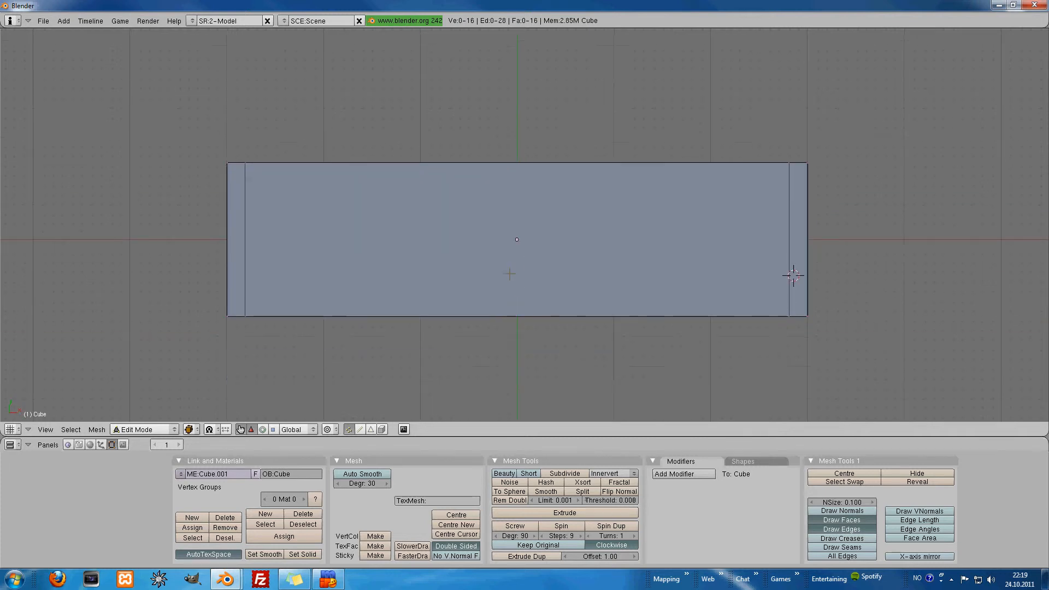
pyautogui.press('space')
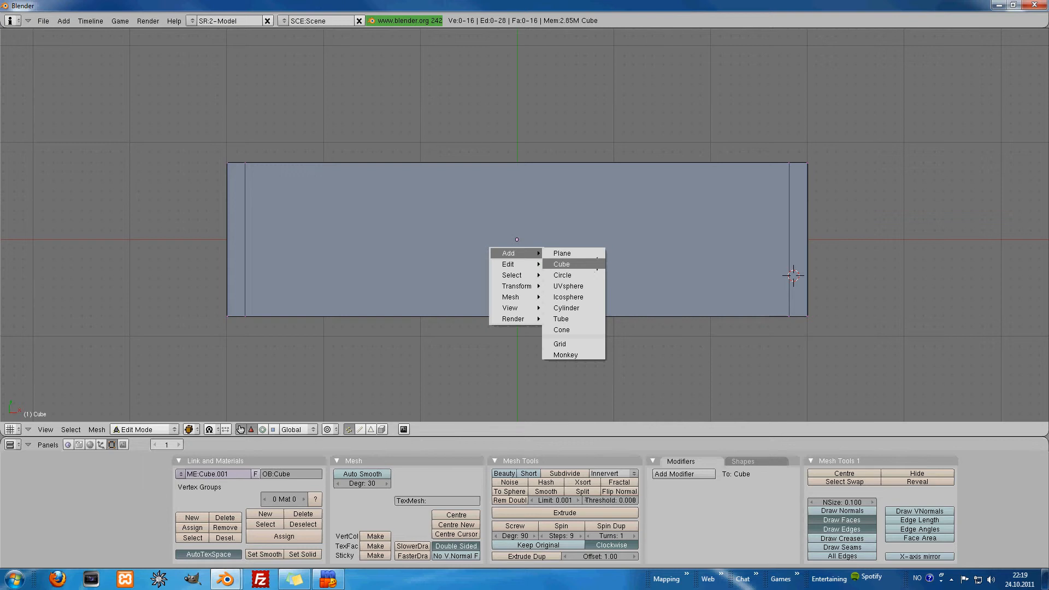
pyautogui.click(598, 265)
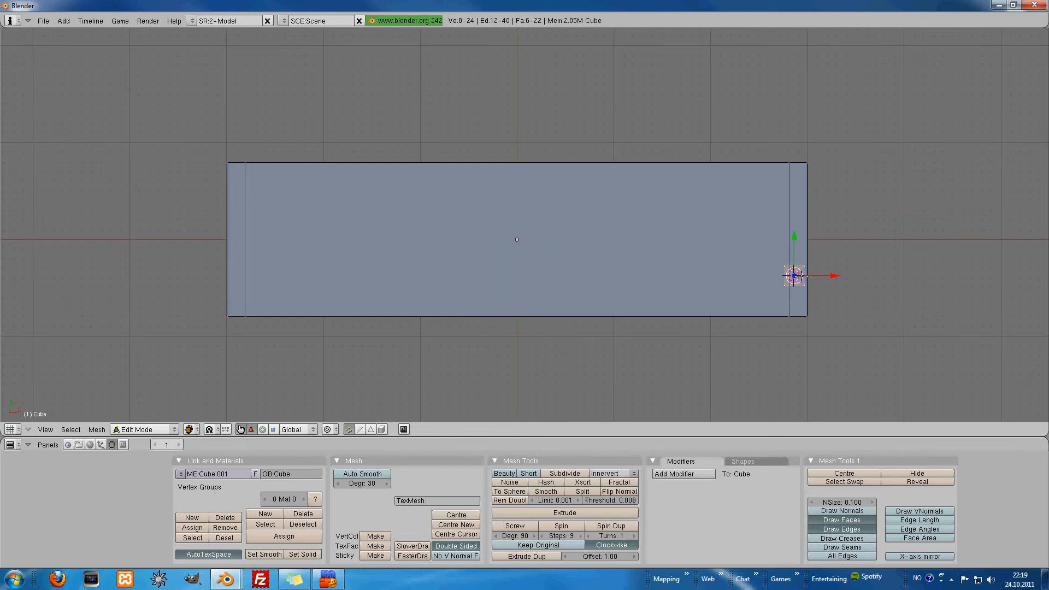
pyautogui.press('g')
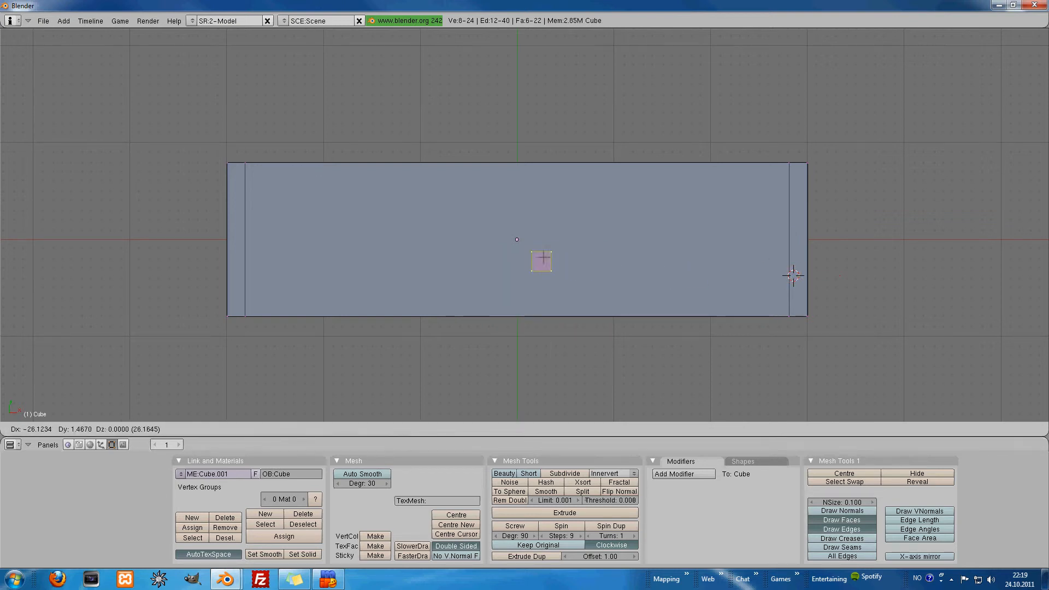
pyautogui.click(520, 241)
# Scale the new cube uniformly by about 7.9 to the slab's depth and shift it slightly to line up with the slab's long edges
pyautogui.scroll(2, 517, 245)
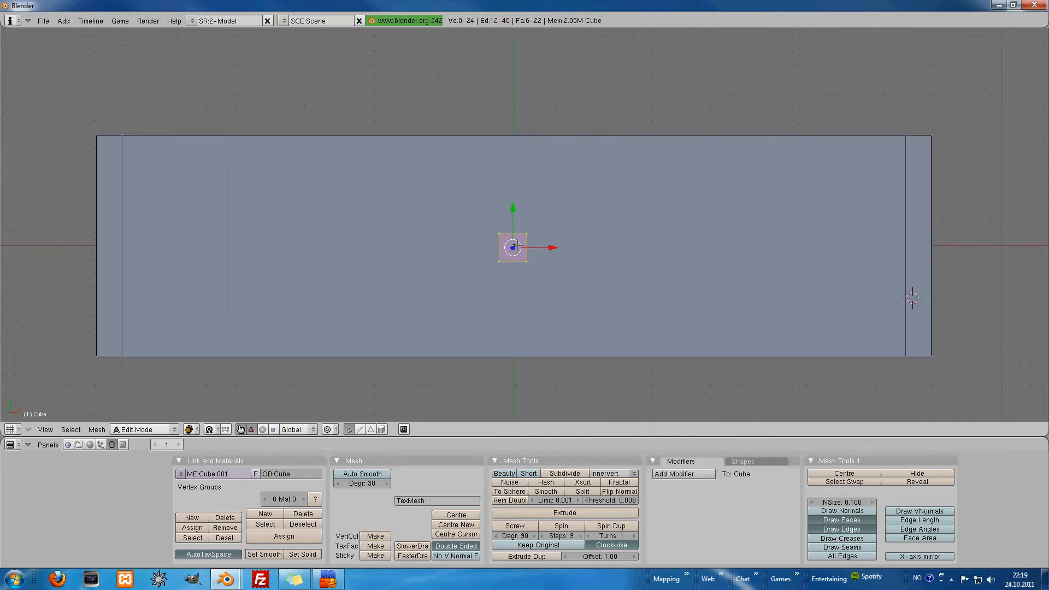
pyautogui.press('s')
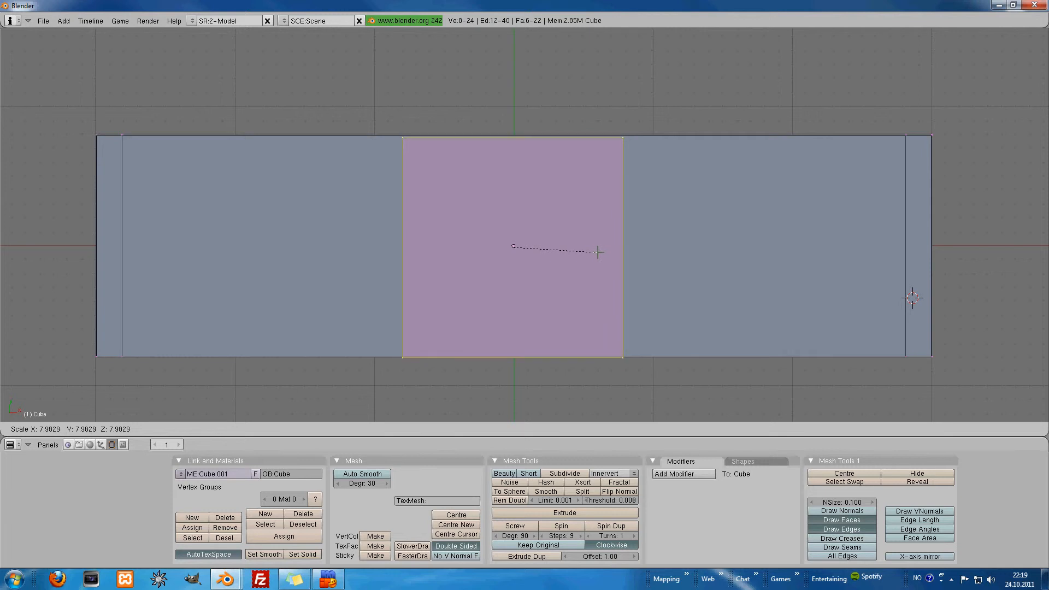
pyautogui.click(599, 251)
pyautogui.press('g')
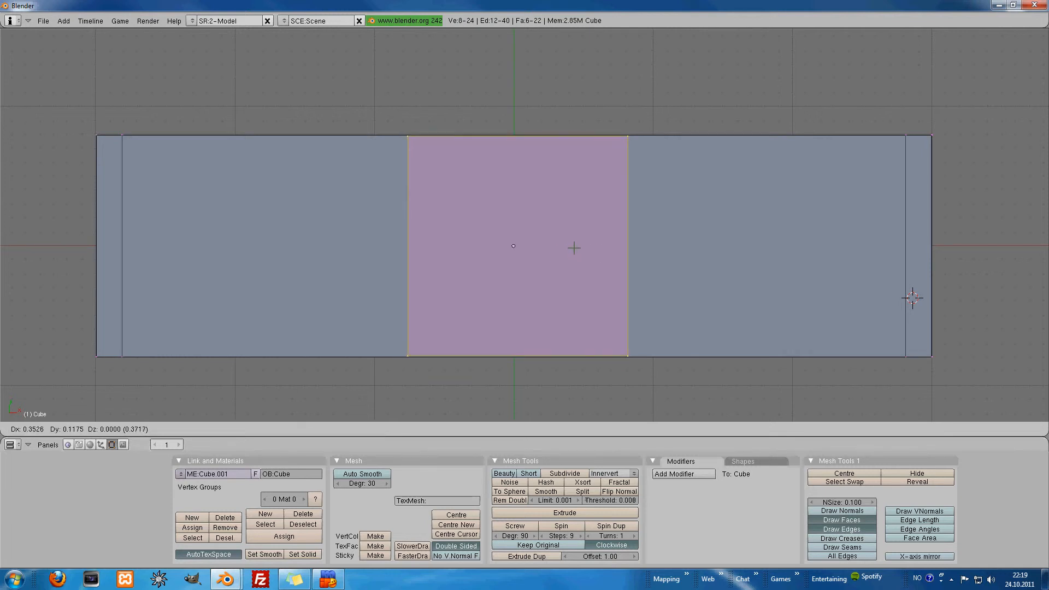
pyautogui.click(574, 248)
# Stretch the cube along X by about 3.55 and shift it sideways by about -0.2 to fit between the legs' inner edges
pyautogui.press('s')
pyautogui.press('x')
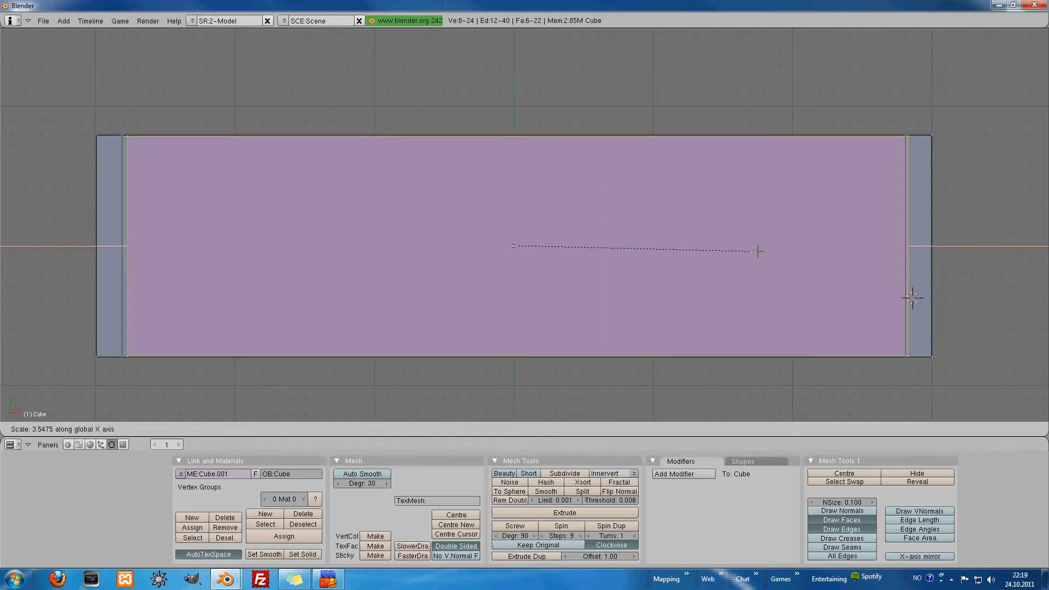
pyautogui.click(758, 252)
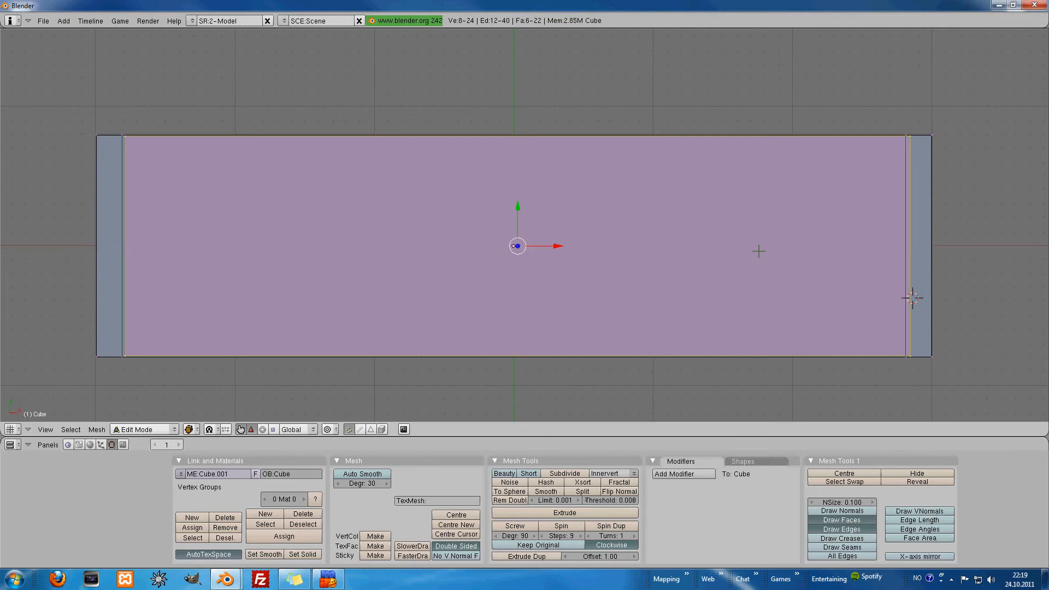
pyautogui.press('g')
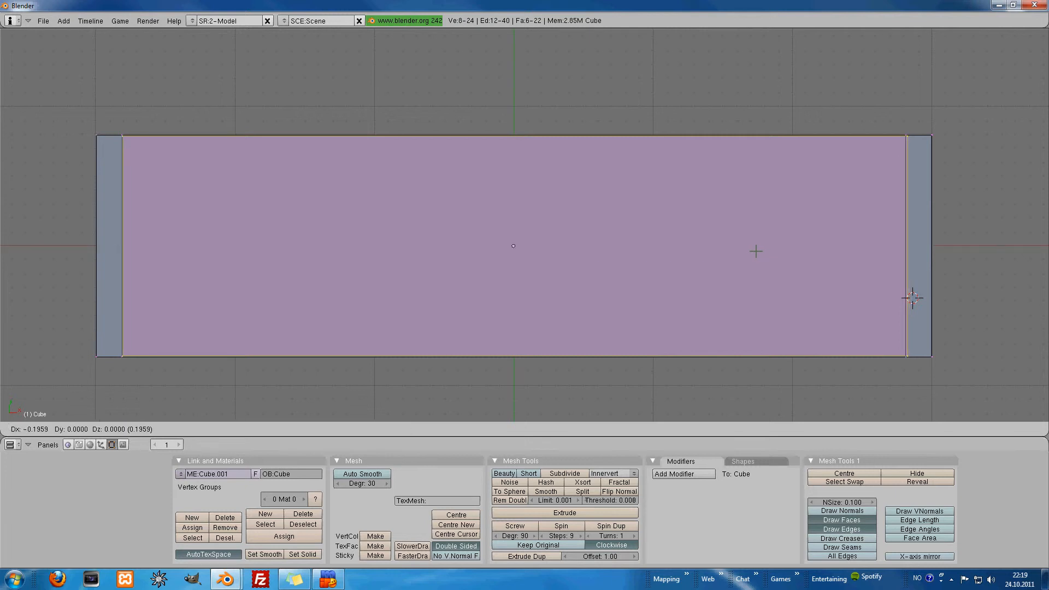
pyautogui.click(756, 251)
# In front view, raise the cube along Z until its underside lines up with the bottoms of the legs
pyautogui.press('KP_3')
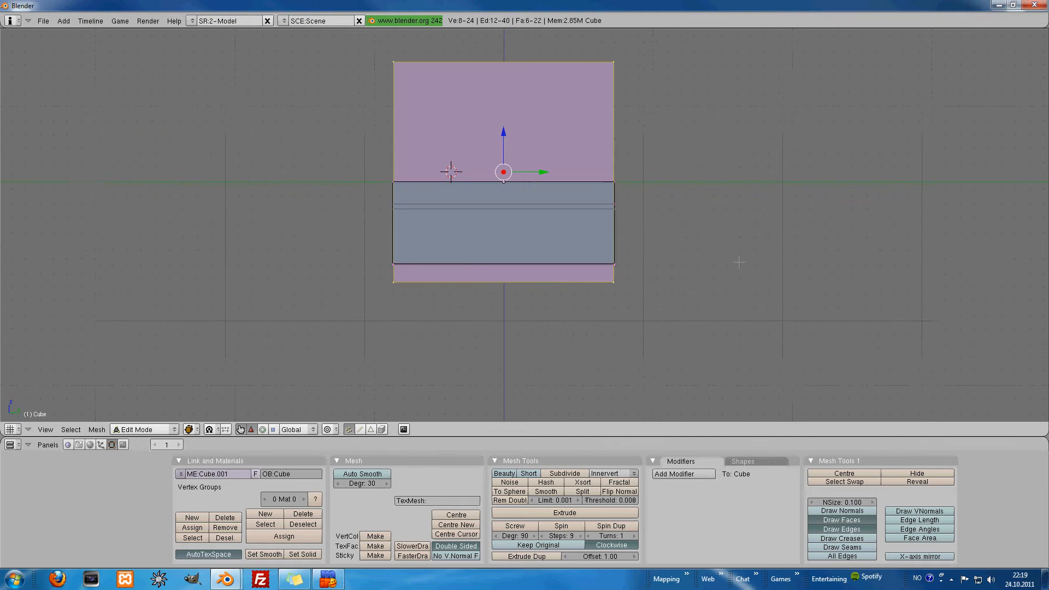
pyautogui.press('KP_1')
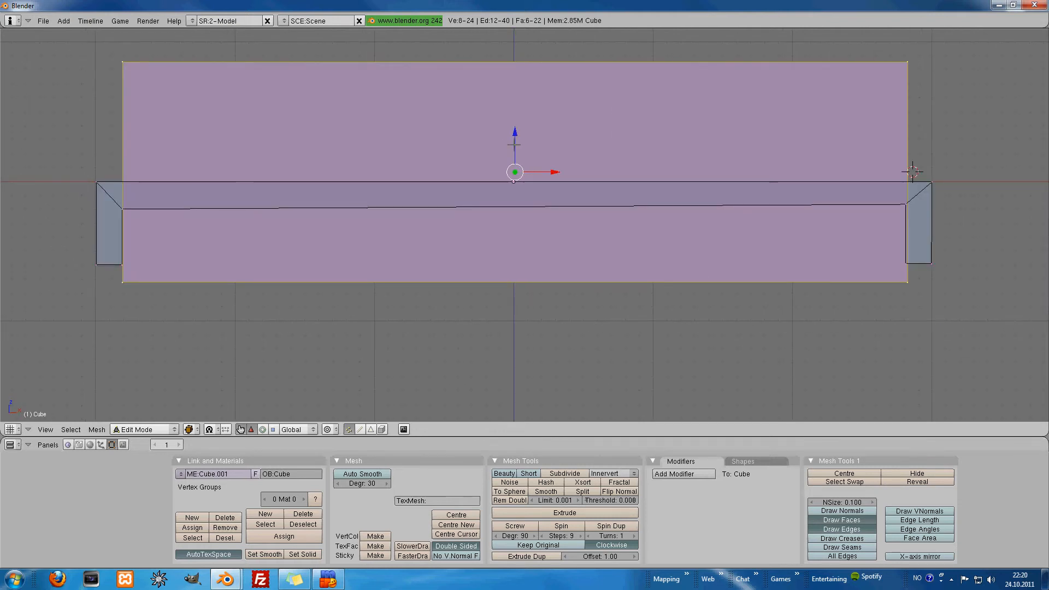
pyautogui.moveTo(515, 145); pyautogui.dragTo(521, 120)
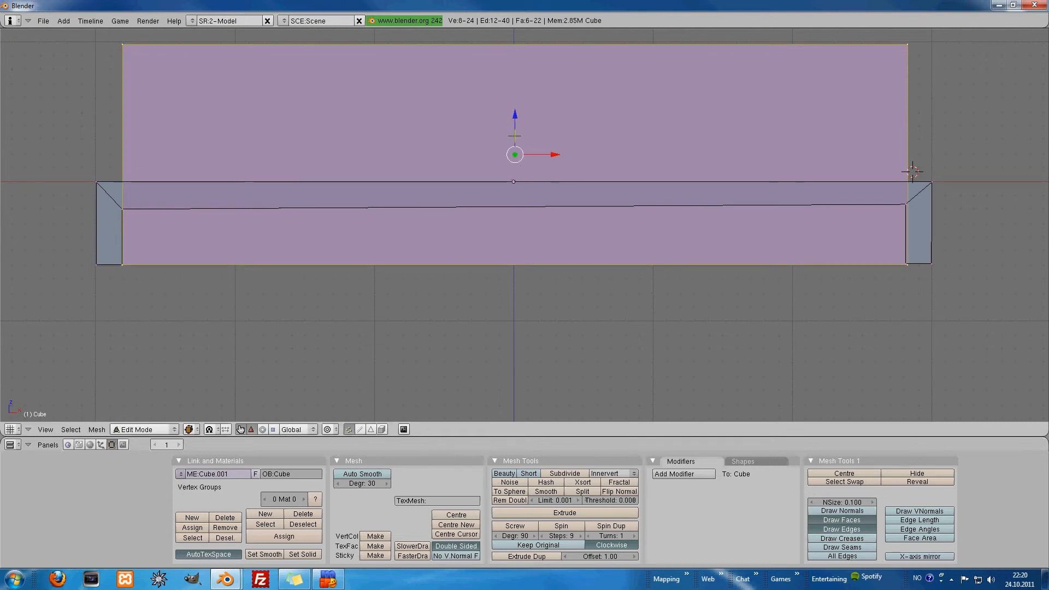
# Lower the cube's top vertices by about 11.6 units to the slab's underside and adjust them to meet the left inner corner
pyautogui.keyDown('shift'); pyautogui.moveTo(520, 121); pyautogui.dragTo(487, 205, button='middle'); pyautogui.keyUp('shift')
pyautogui.press('a')
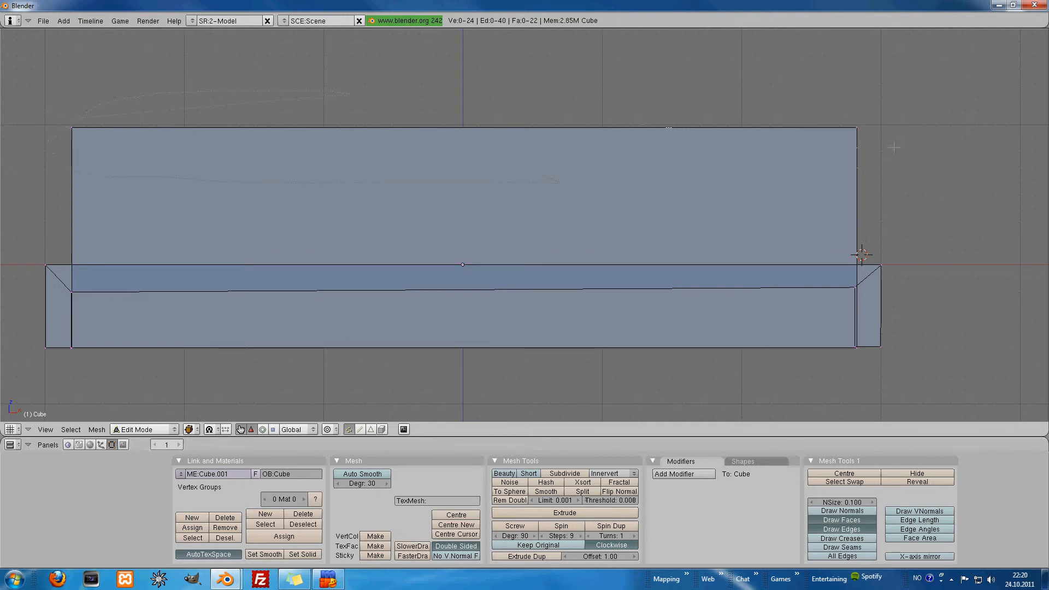
pyautogui.keyDown('ctrl'); pyautogui.moveTo(894, 148); pyautogui.dragTo(803, 101); pyautogui.keyUp('ctrl')
pyautogui.moveTo(465, 89); pyautogui.dragTo(464, 254)
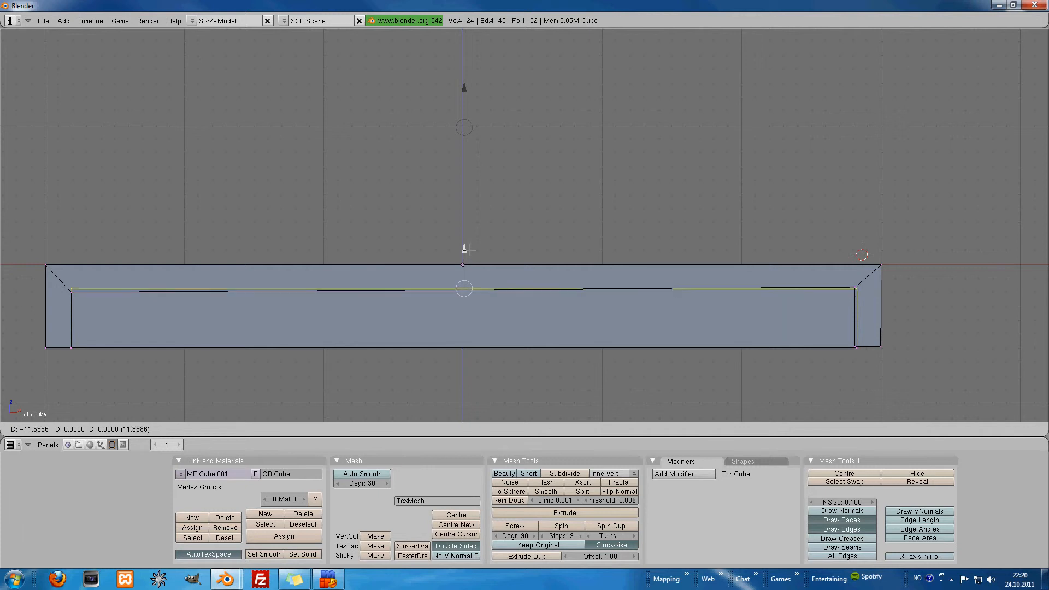
pyautogui.click(469, 248)
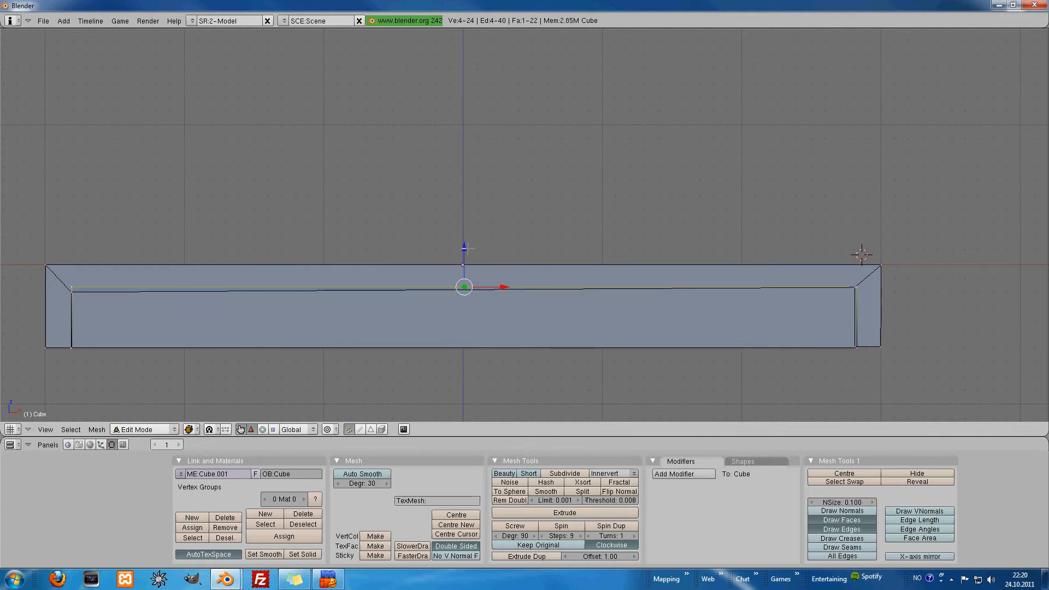
pyautogui.press('g')
pyautogui.click(460, 255)
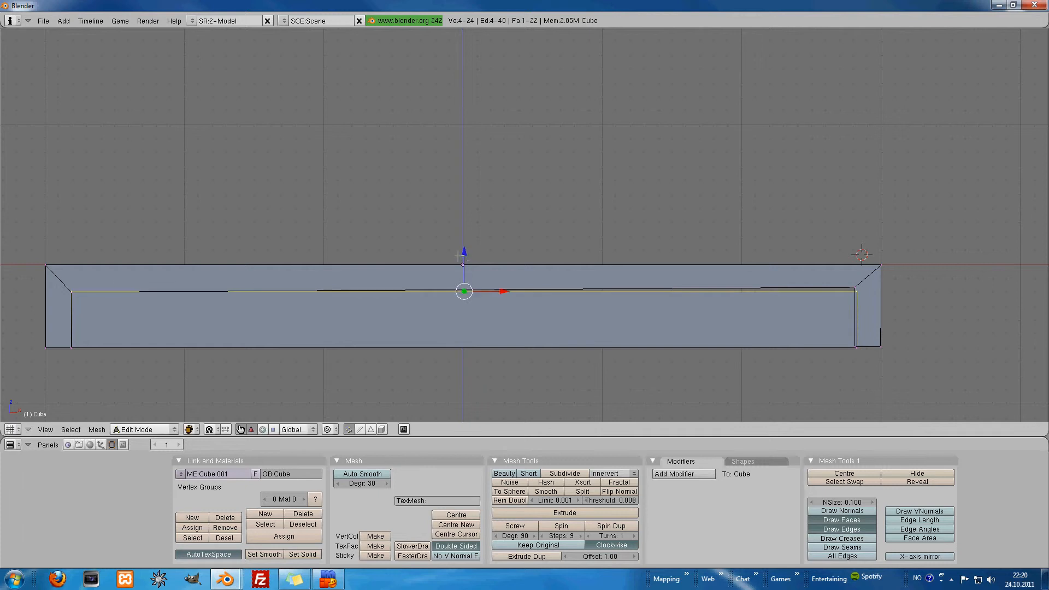
# Merge the cube's upper back vertex with the left joint's inner corner vertex at center
pyautogui.moveTo(273, 302); pyautogui.dragTo(548, 234, button='middle')
pyautogui.press('a')
pyautogui.scroll(3, 350, 284)
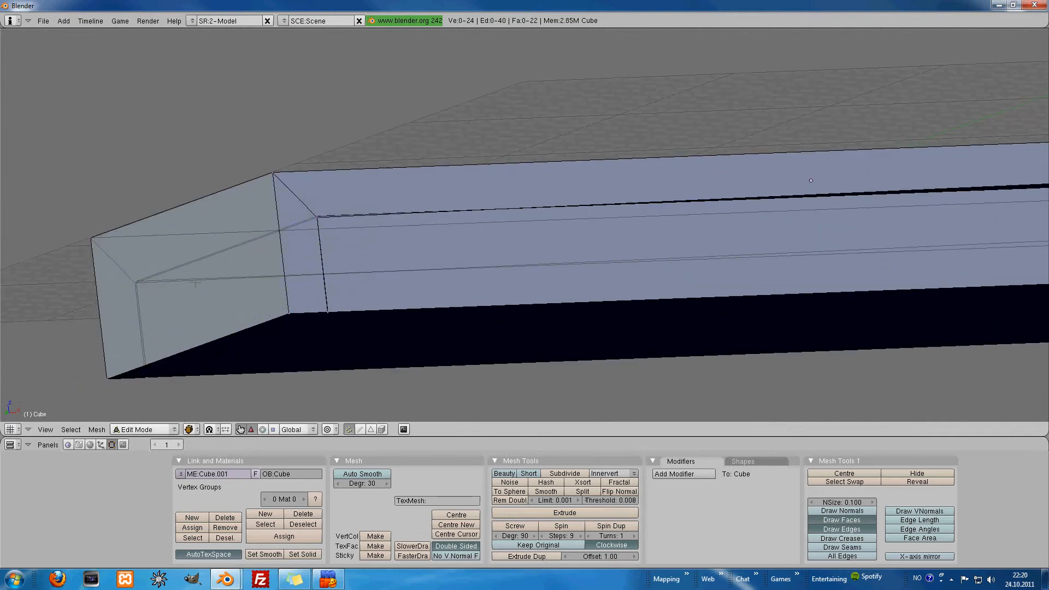
pyautogui.rightClick(146, 293)
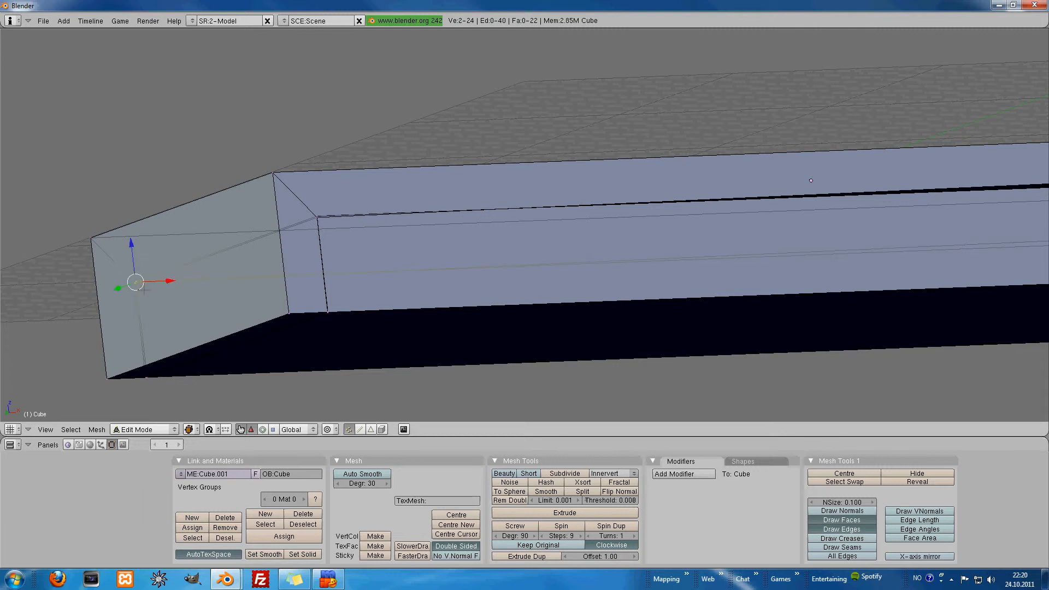
pyautogui.hotkey('alt', 'm')
pyautogui.click(144, 290)
pyautogui.press('a')
# Merge the cube's bottom vertices with the left leg's inner bottom vertices at center, back pair first and front pair second
pyautogui.keyDown('ctrl'); pyautogui.moveTo(167, 367); pyautogui.dragTo(133, 377); pyautogui.keyUp('ctrl')
pyautogui.hotkey('alt', 'm')
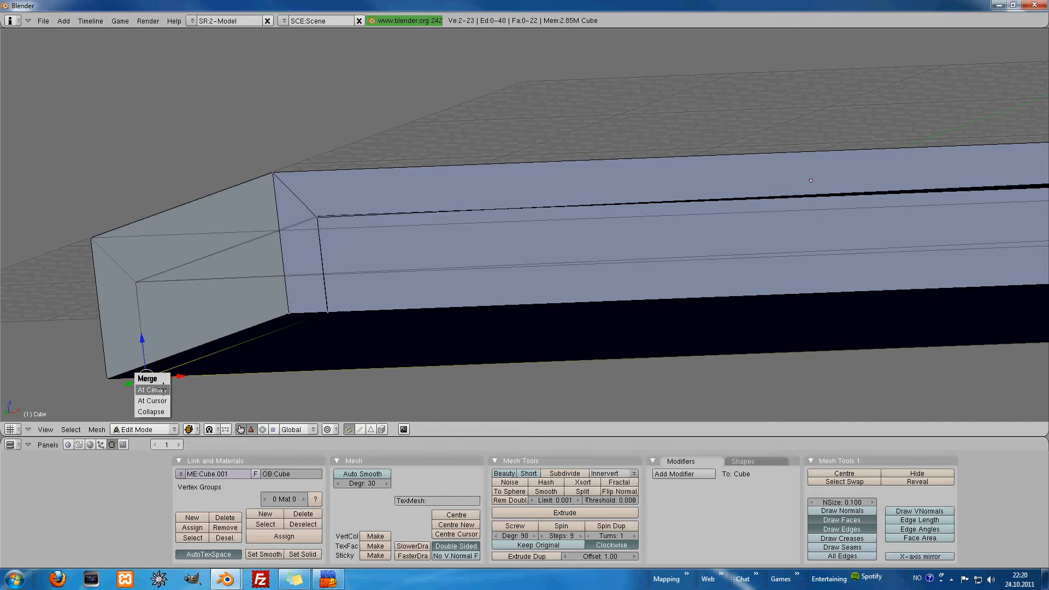
pyautogui.click(162, 389)
pyautogui.click(167, 394)
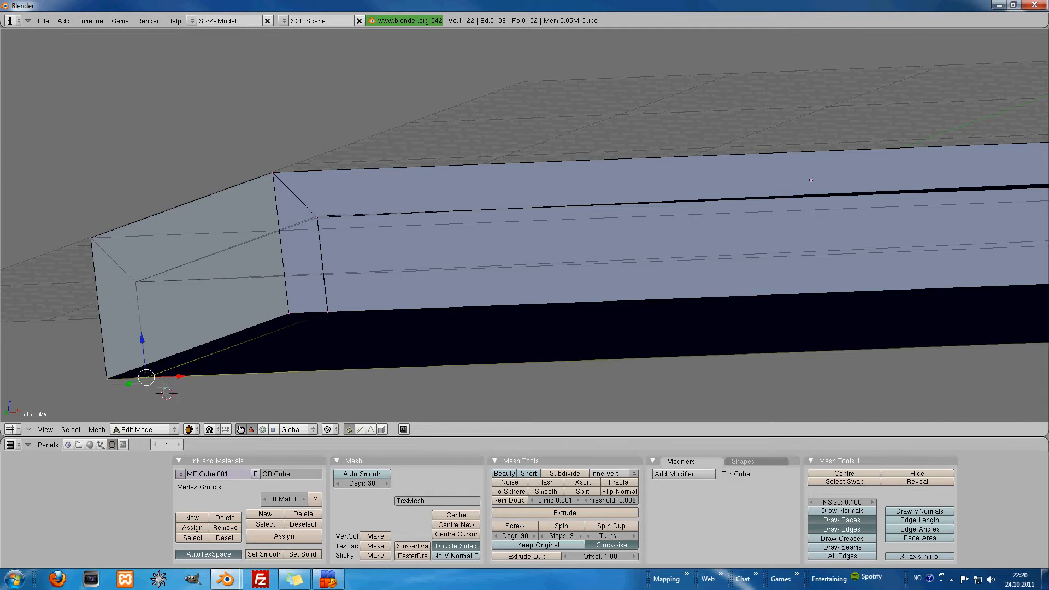
pyautogui.press('a')
pyautogui.keyDown('ctrl'); pyautogui.moveTo(310, 330); pyautogui.dragTo(339, 325); pyautogui.keyUp('ctrl')
pyautogui.hotkey('alt', 'm')
pyautogui.click(332, 331)
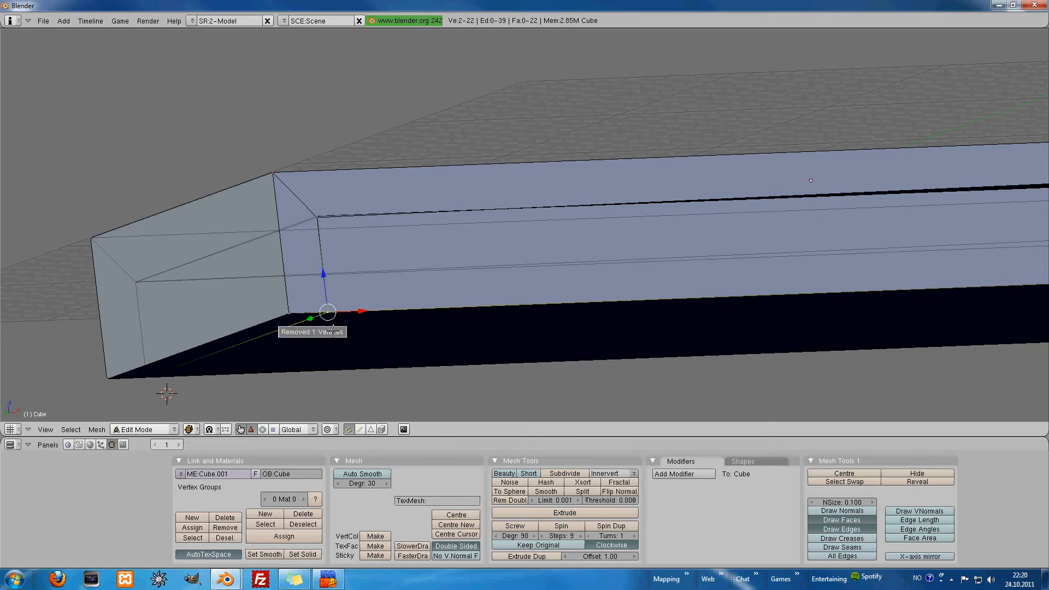
# Merge the cube's upper front vertex with the left joint's inner corner vertex at center
pyautogui.press('a')
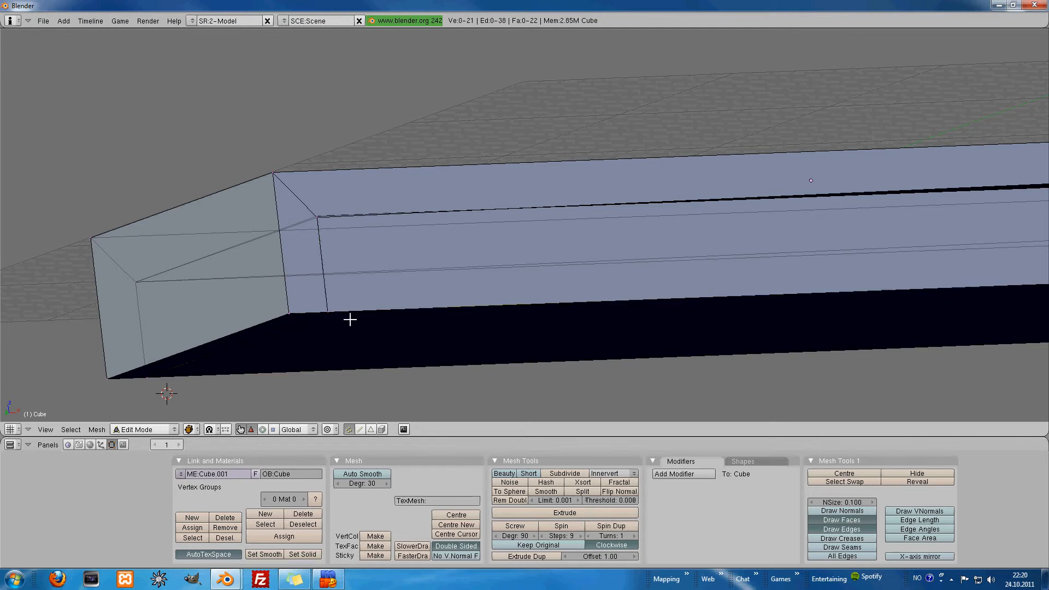
pyautogui.rightClick(321, 222)
pyautogui.hotkey('alt', 'm')
pyautogui.click(320, 225)
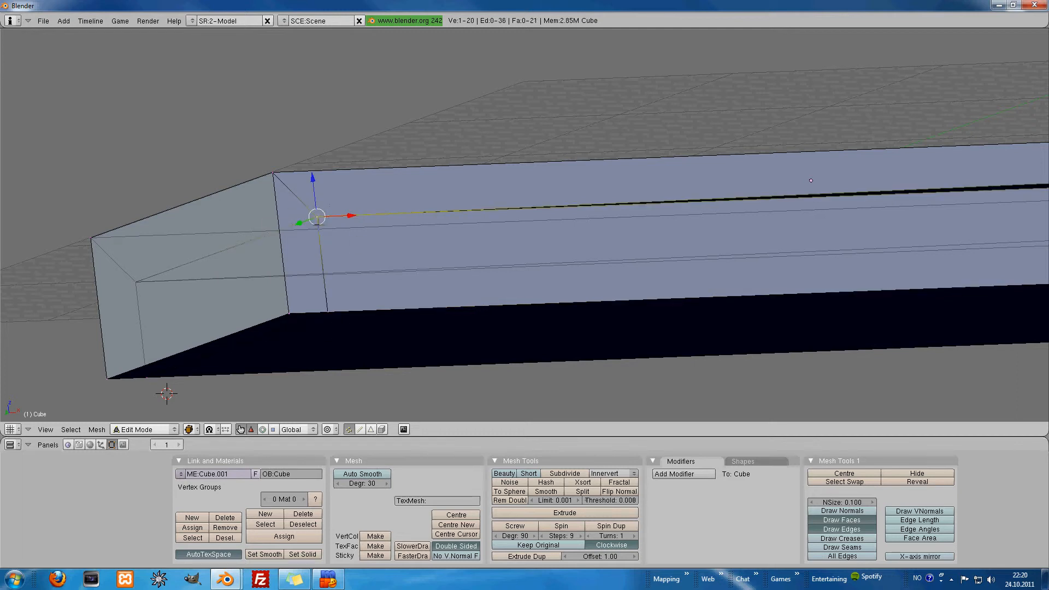
pyautogui.press('a')
# At the right end, merge the cube's upper back vertex with the joint's inner back corner vertex at center
pyautogui.keyDown('shift'); pyautogui.moveTo(513, 250); pyautogui.dragTo(6, 311, button='middle'); pyautogui.keyUp('shift')
pyautogui.moveTo(784, 295)
pyautogui.keyDown('shift'); pyautogui.mouseDown(button='middle')
pyautogui.moveTo(620, 259)
pyautogui.moveTo(622, 271)
pyautogui.mouseUp(button='middle'); pyautogui.keyUp('shift')
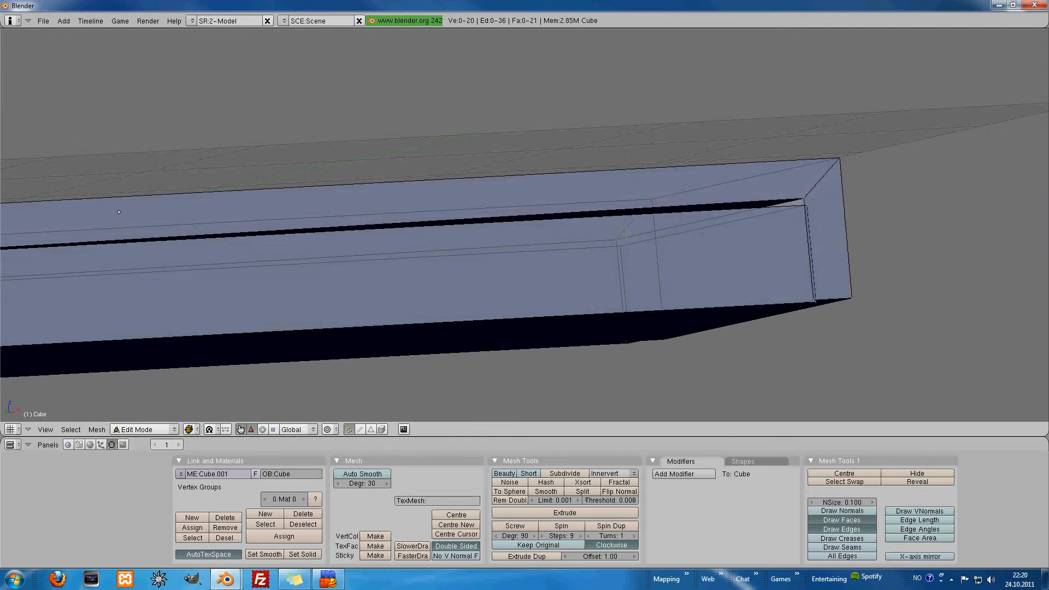
pyautogui.rightClick(624, 234)
pyautogui.hotkey('alt', 'm')
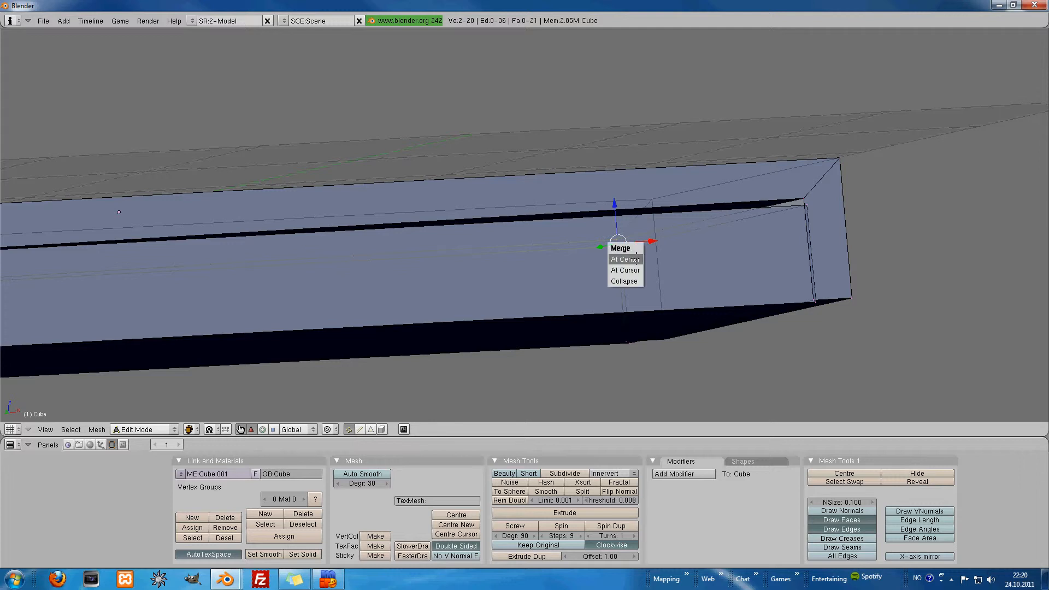
pyautogui.click(637, 259)
pyautogui.press('a')
# Merge the cube's upper front vertex with the right joint's inner front corner vertex at center
pyautogui.keyDown('shift'); pyautogui.moveTo(792, 207); pyautogui.dragTo(703, 228, button='middle'); pyautogui.keyUp('shift')
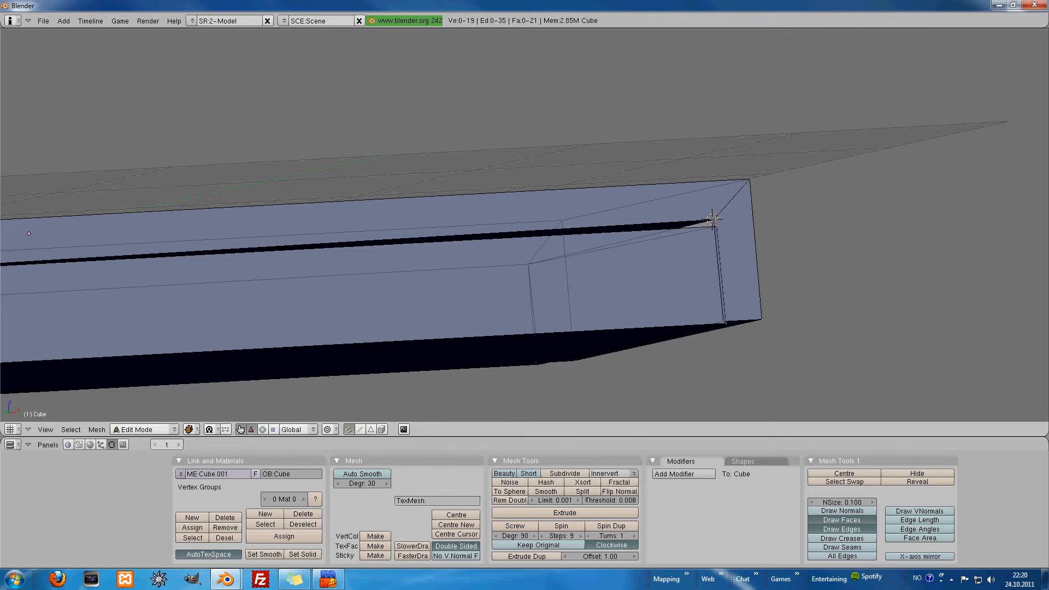
pyautogui.rightClick(714, 220)
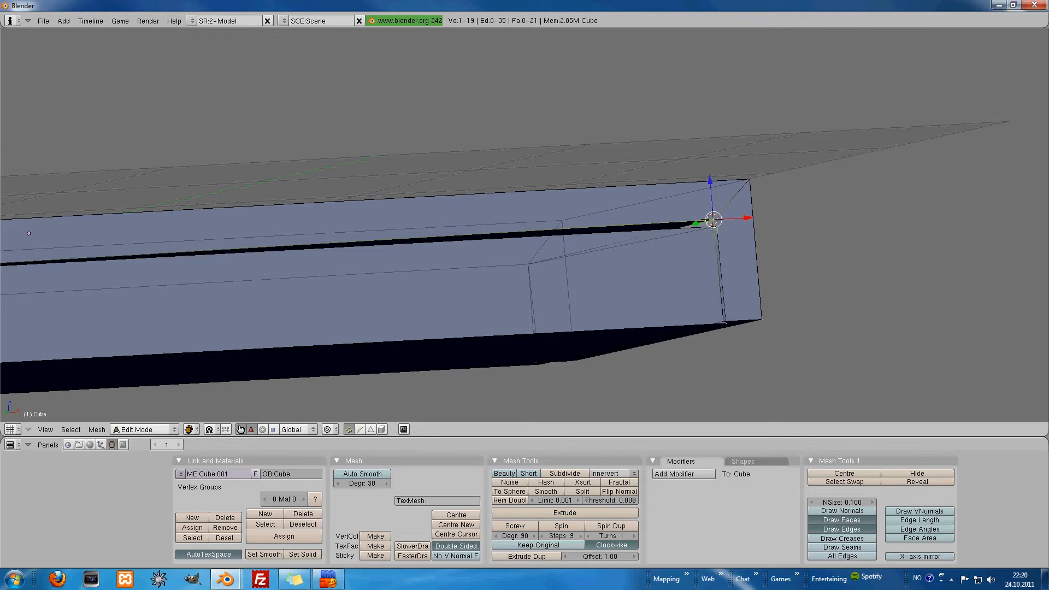
pyautogui.keyDown('shift'); pyautogui.rightClick(715, 223); pyautogui.keyUp('shift')
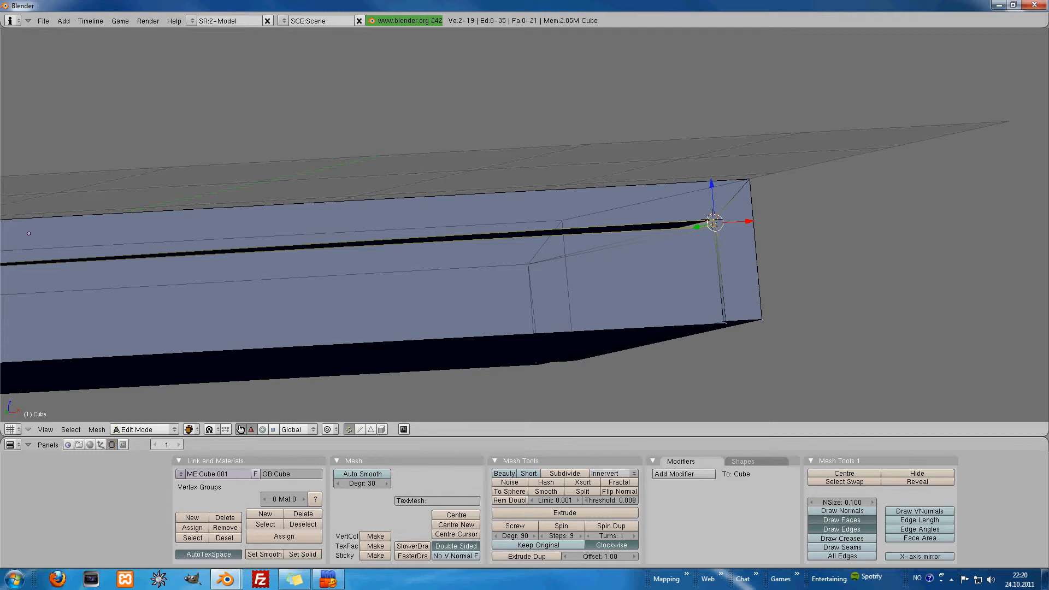
pyautogui.hotkey('alt', 'm')
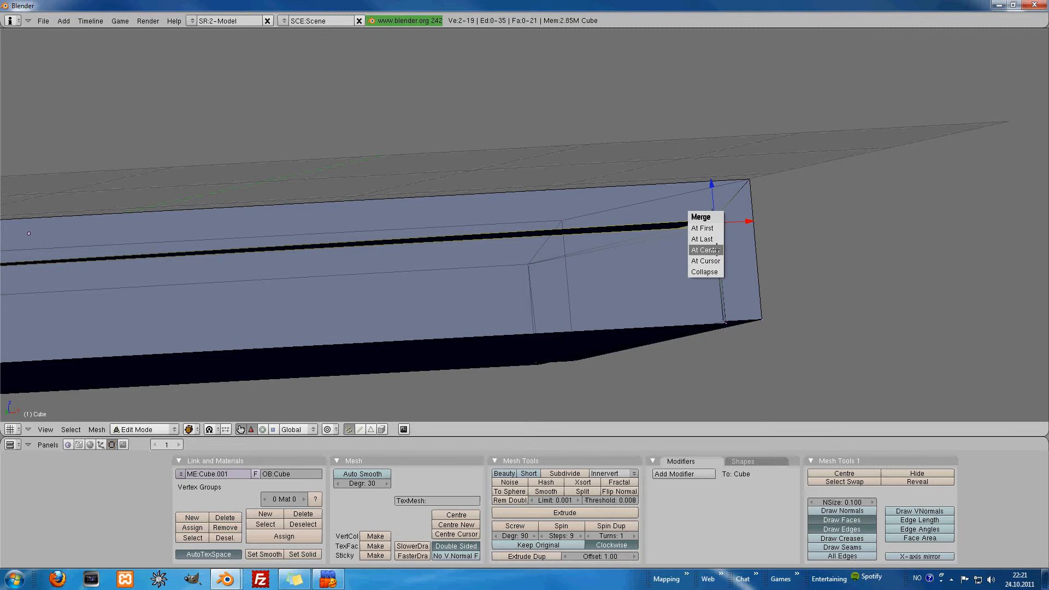
pyautogui.click(705, 250)
pyautogui.press('a')
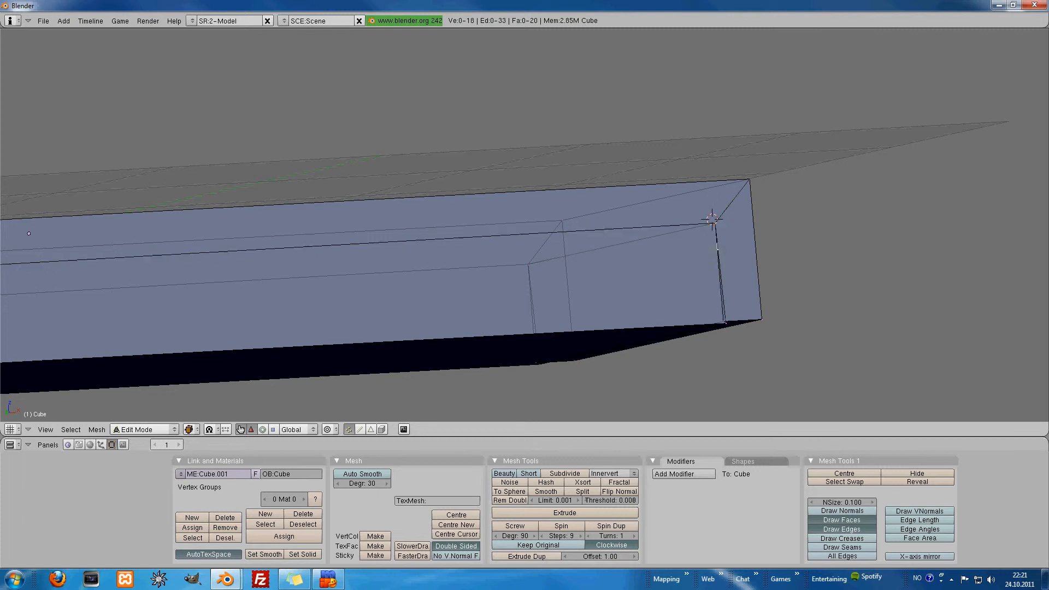
# Merge the cube's bottom front vertex with the right leg's inner bottom front vertex at center
pyautogui.rightClick(725, 322)
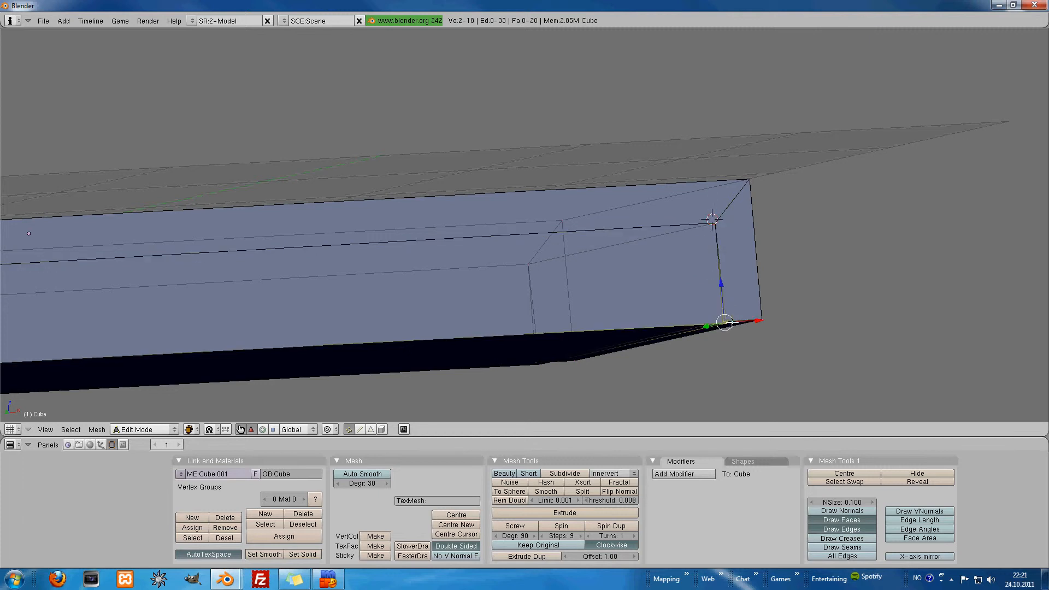
pyautogui.hotkey('alt', 'm')
pyautogui.click(724, 323)
pyautogui.press('a')
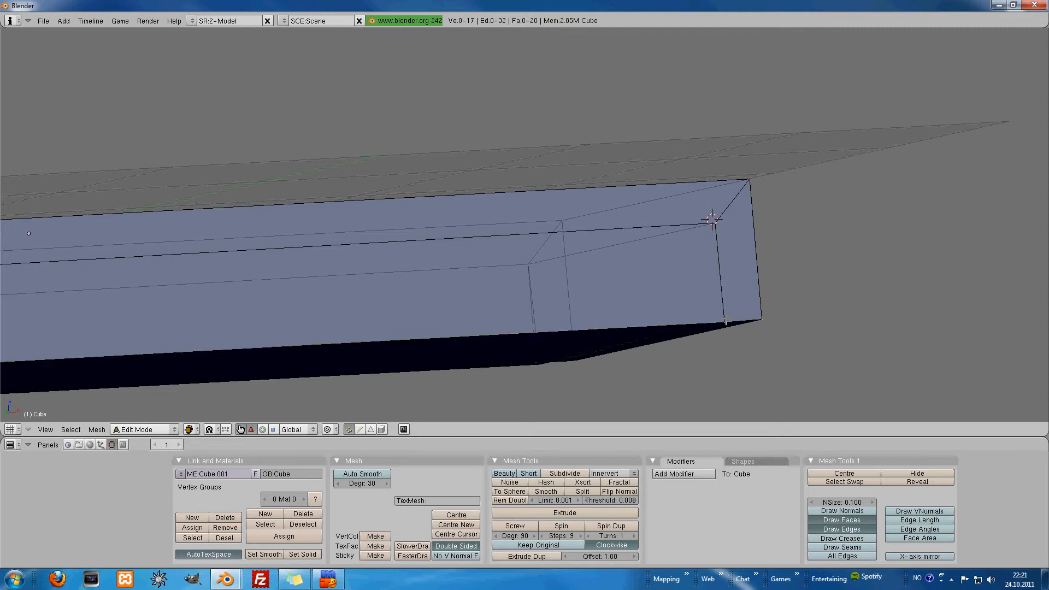
# Merge the cube's bottom back vertex with the right leg's inner bottom back vertex at center
pyautogui.press('KP_1')
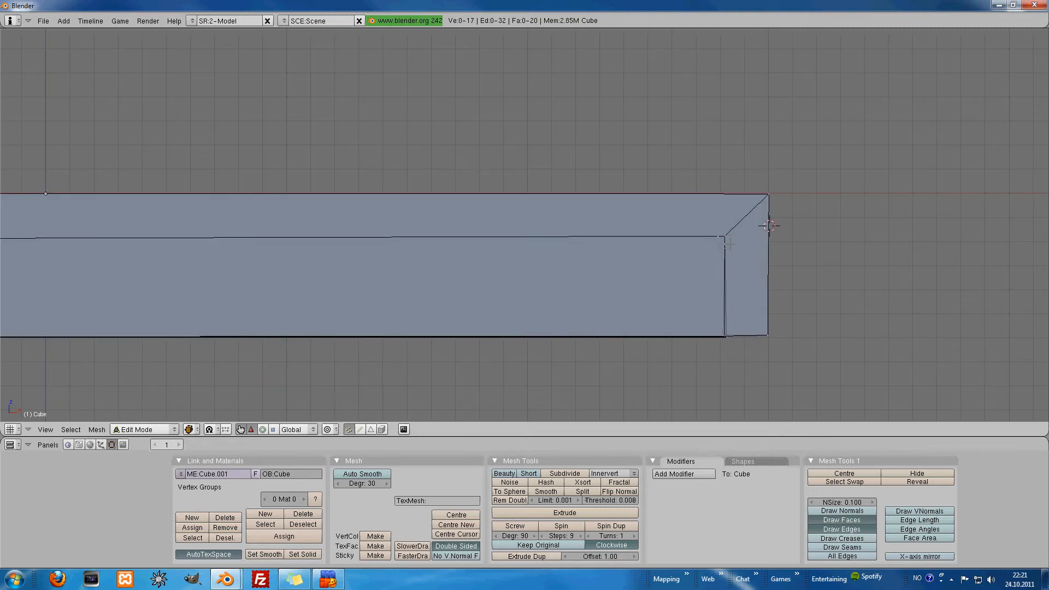
pyautogui.moveTo(730, 244); pyautogui.dragTo(757, 240)
pyautogui.moveTo(758, 241); pyautogui.dragTo(745, 323, button='middle')
pyautogui.press('a')
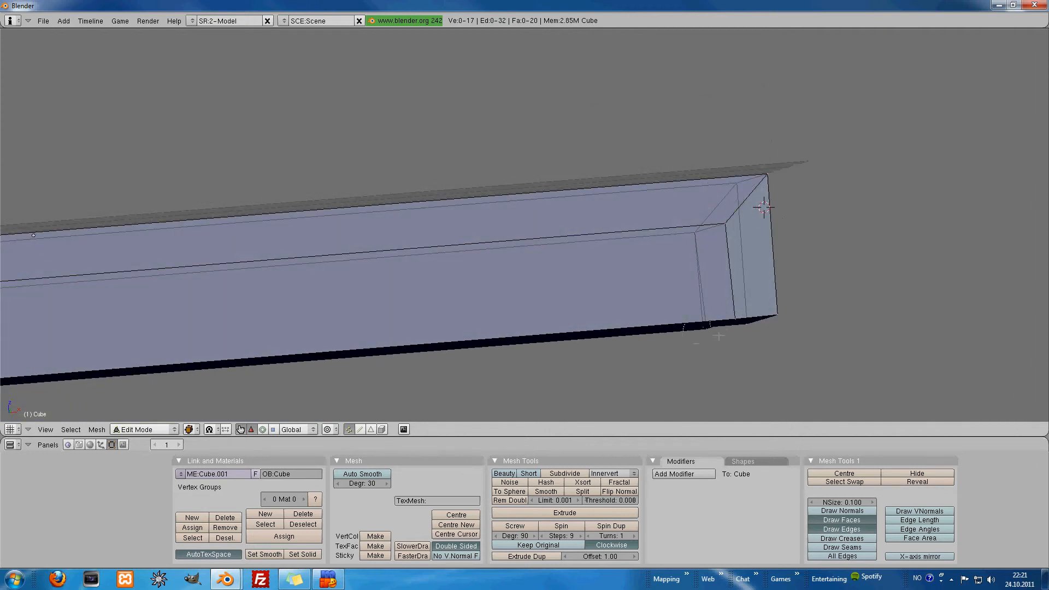
pyautogui.rightClick(718, 335)
pyautogui.hotkey('alt', 'm')
pyautogui.click(716, 336)
pyautogui.click(716, 337)
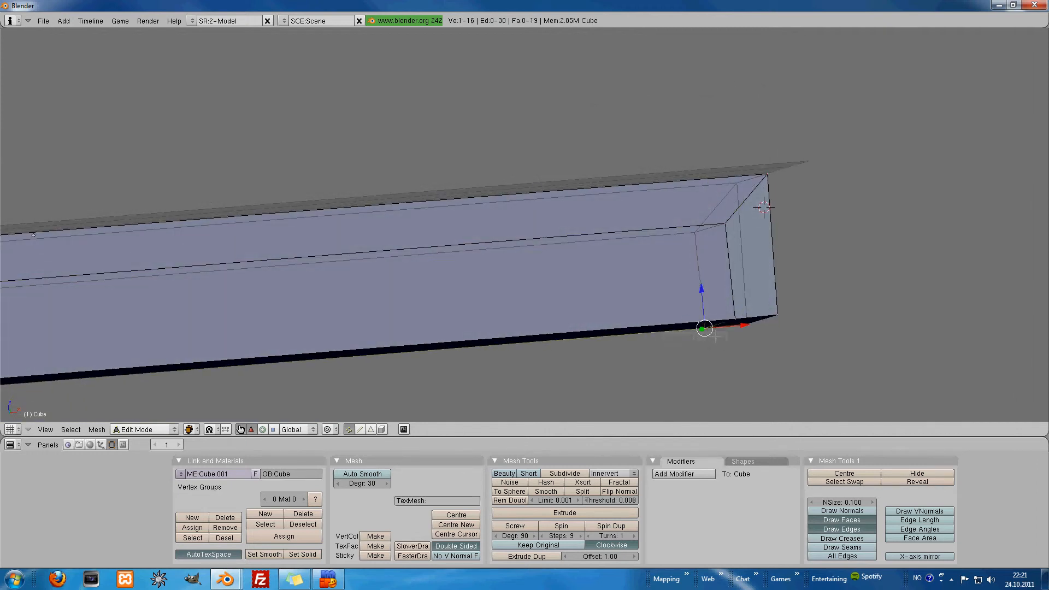
pyautogui.press('a')
# In face select mode, delete the hidden interior face between the slab's underside and the block
pyautogui.moveTo(720, 338); pyautogui.dragTo(569, 263, button='middle')
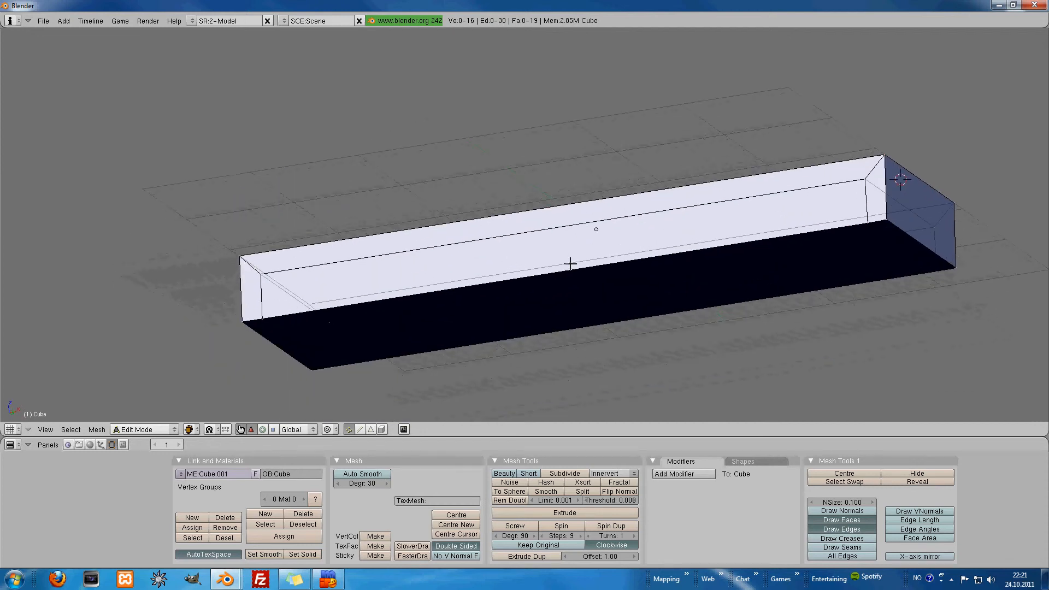
pyautogui.moveTo(804, 244); pyautogui.dragTo(396, 304, button='middle')
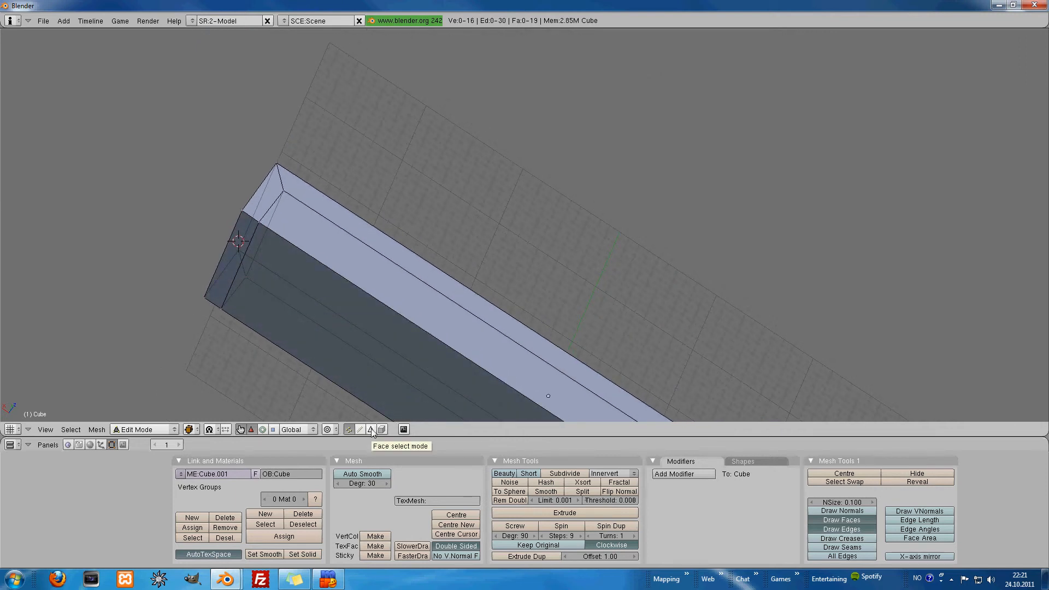
pyautogui.click(371, 430)
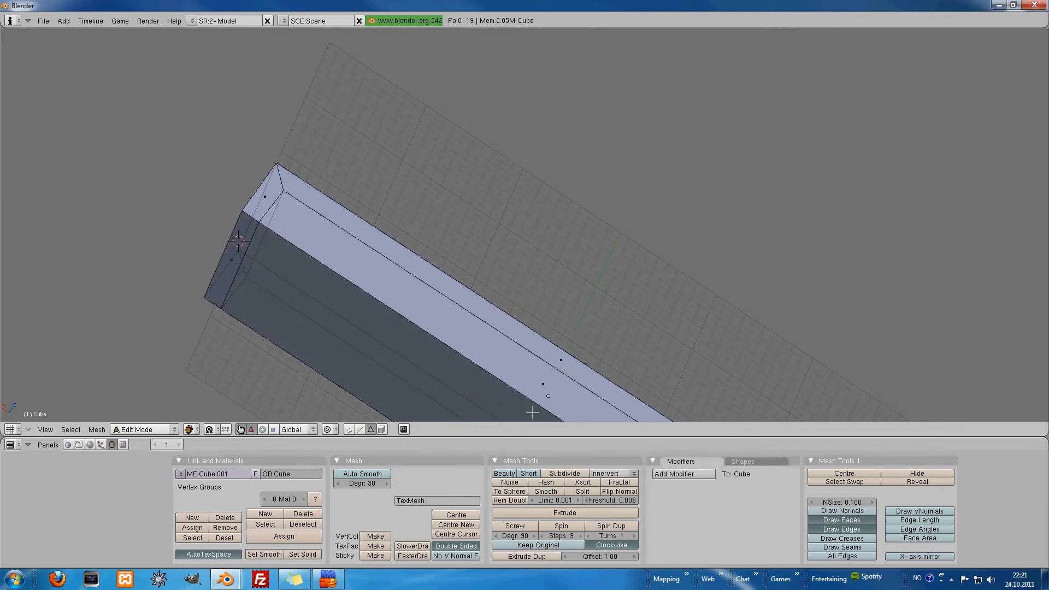
pyautogui.moveTo(534, 409); pyautogui.dragTo(475, 278, button='middle')
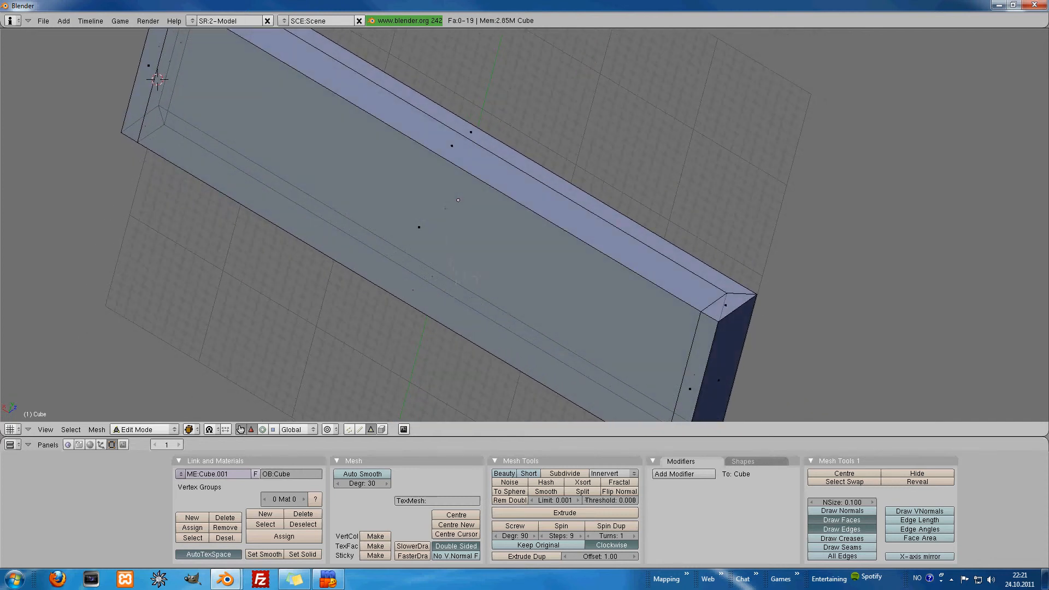
pyautogui.rightClick(446, 208)
pyautogui.press('x')
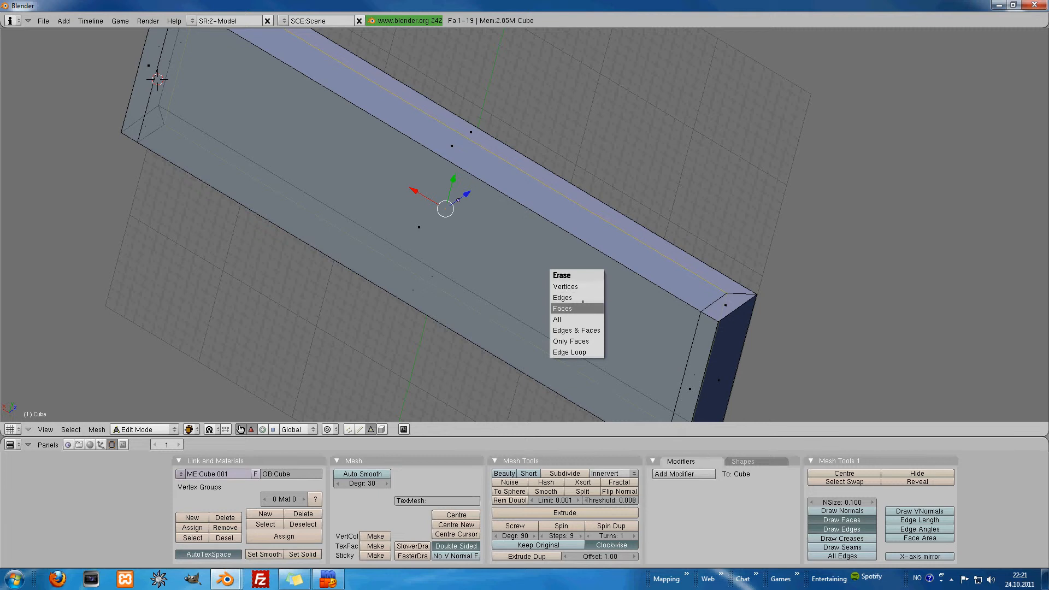
pyautogui.click(583, 308)
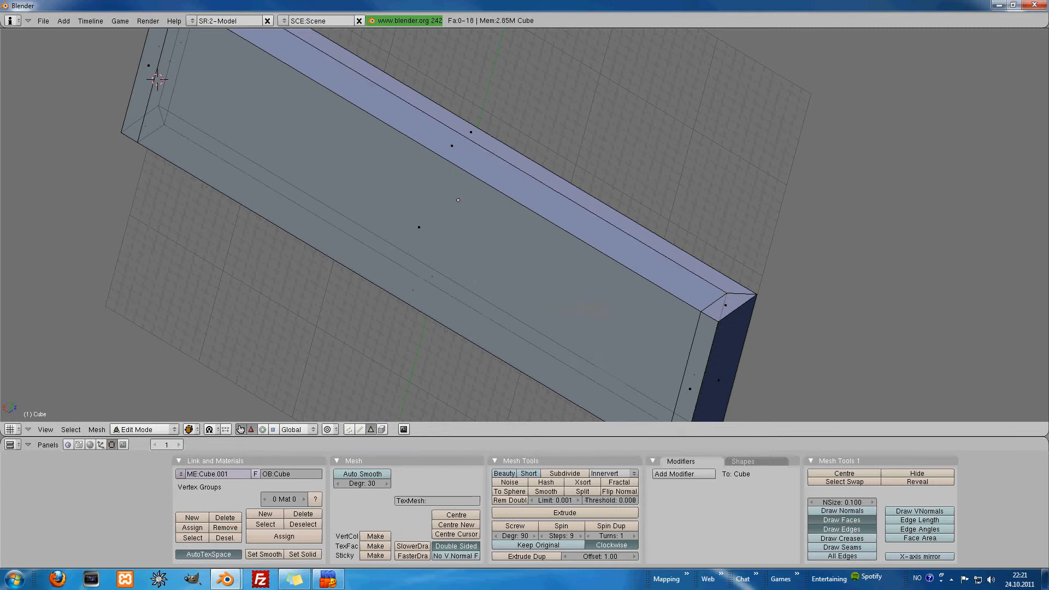
# Delete the interior face between the block and the leg nearest the 3D cursor
pyautogui.keyDown('shift'); pyautogui.moveTo(177, 106); pyautogui.dragTo(442, 256, button='middle'); pyautogui.keyUp('shift')
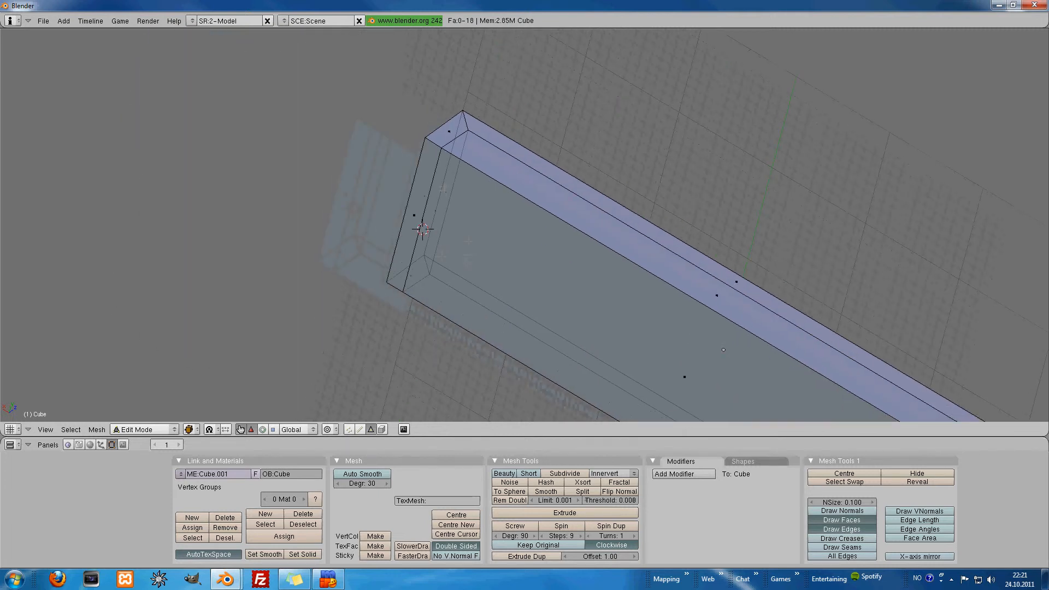
pyautogui.moveTo(443, 189); pyautogui.dragTo(347, 172, button='middle')
pyautogui.rightClick(424, 210)
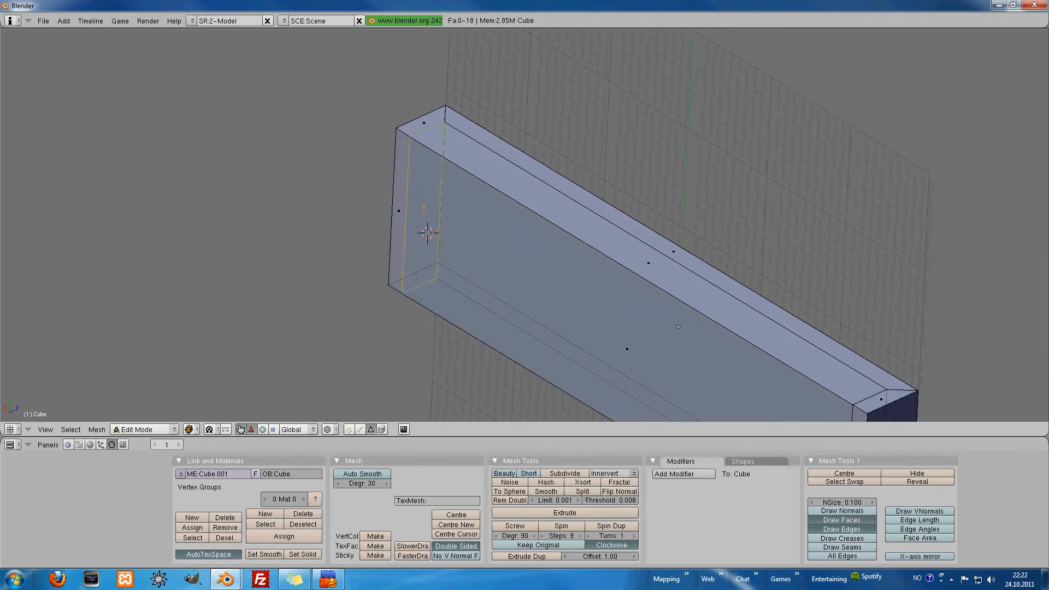
pyautogui.press('x')
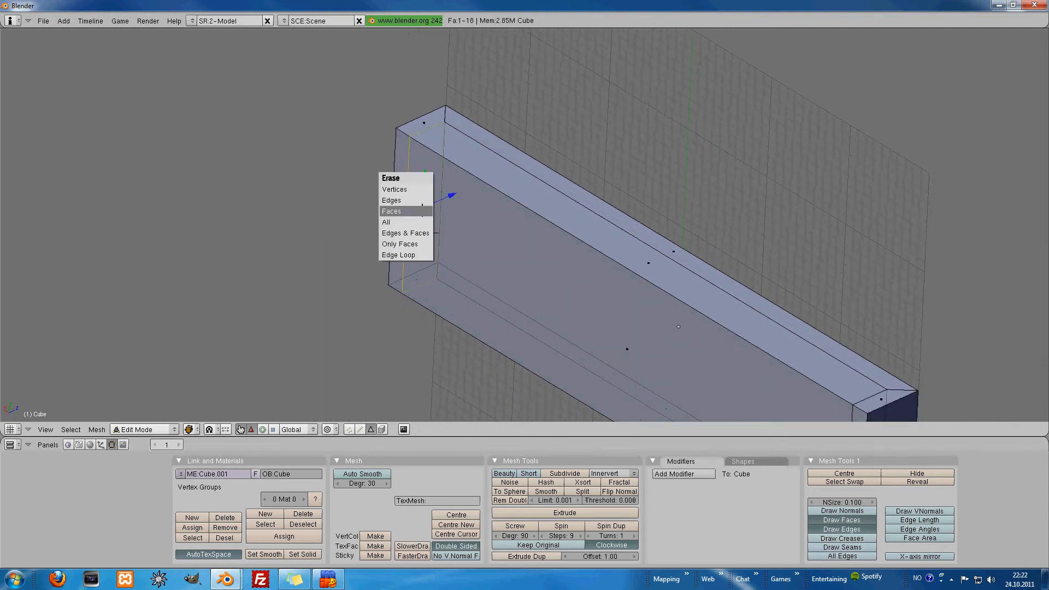
pyautogui.click(422, 211)
# Delete the two interior faces between the block and the leg farthest from the 3D cursor
pyautogui.moveTo(776, 262); pyautogui.dragTo(475, 244, button='middle')
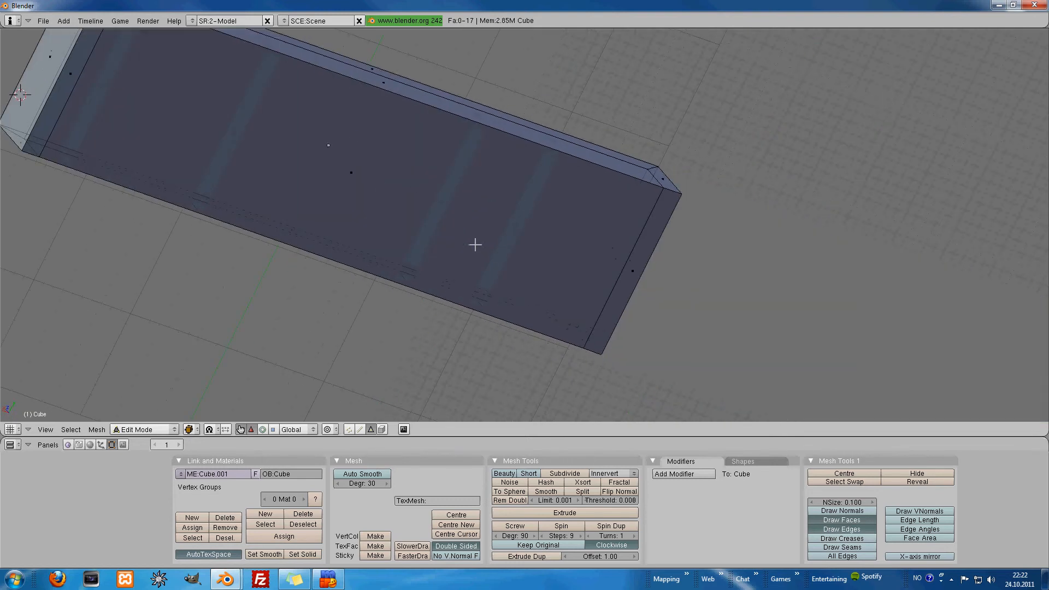
pyautogui.rightClick(616, 260)
pyautogui.press('x')
pyautogui.click(616, 259)
pyautogui.moveTo(487, 166); pyautogui.dragTo(553, 246, button='middle')
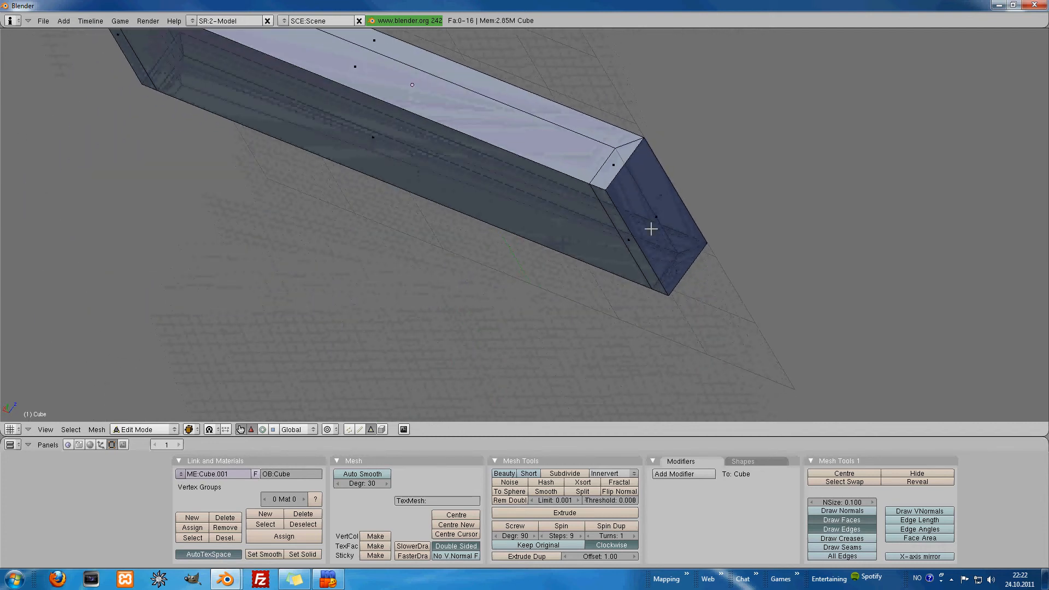
pyautogui.rightClick(662, 196)
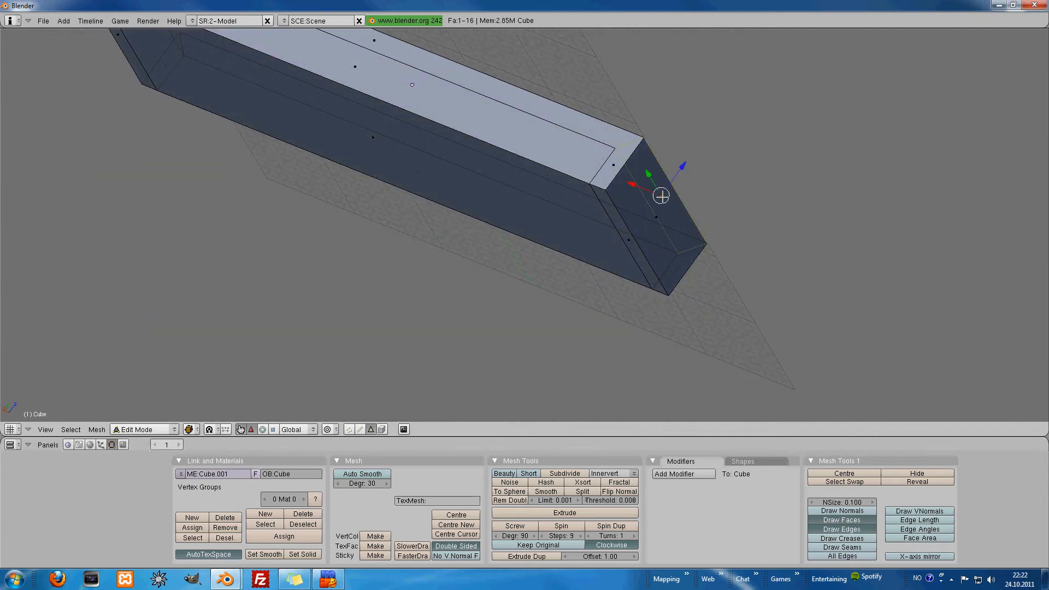
pyautogui.press('x')
pyautogui.click(663, 197)
# Delete the remaining interior face between the block and the leg beside the 3D cursor
pyautogui.moveTo(323, 161); pyautogui.dragTo(489, 165, button='middle')
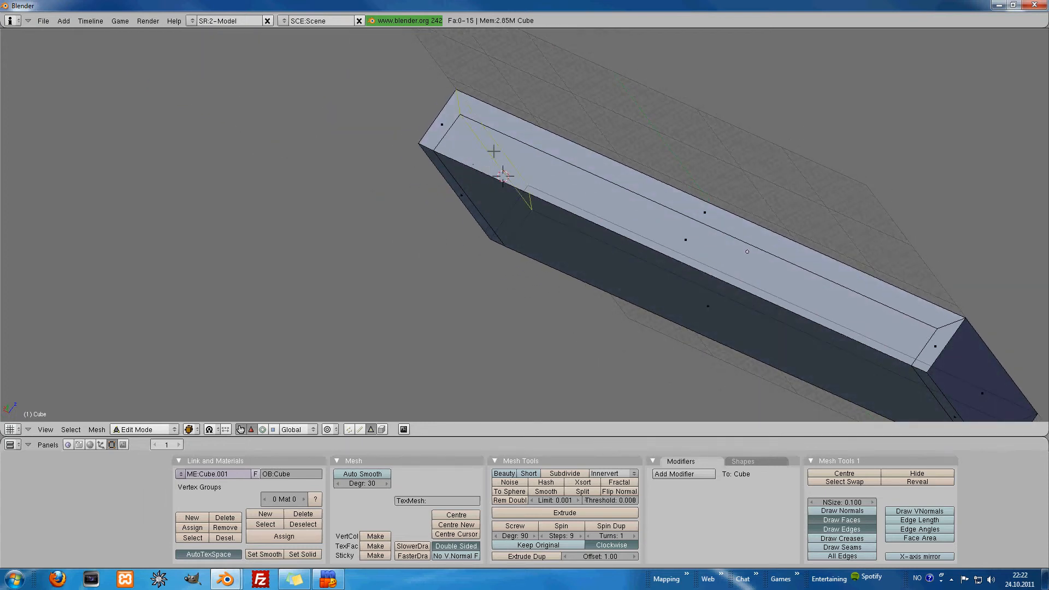
pyautogui.rightClick(493, 151)
pyautogui.press('x')
pyautogui.click(493, 151)
# Return to vertex select mode and view the whole model
pyautogui.scroll(-5, 494, 150)
pyautogui.moveTo(585, 289); pyautogui.dragTo(678, 181, button='middle')
pyautogui.click(350, 430)
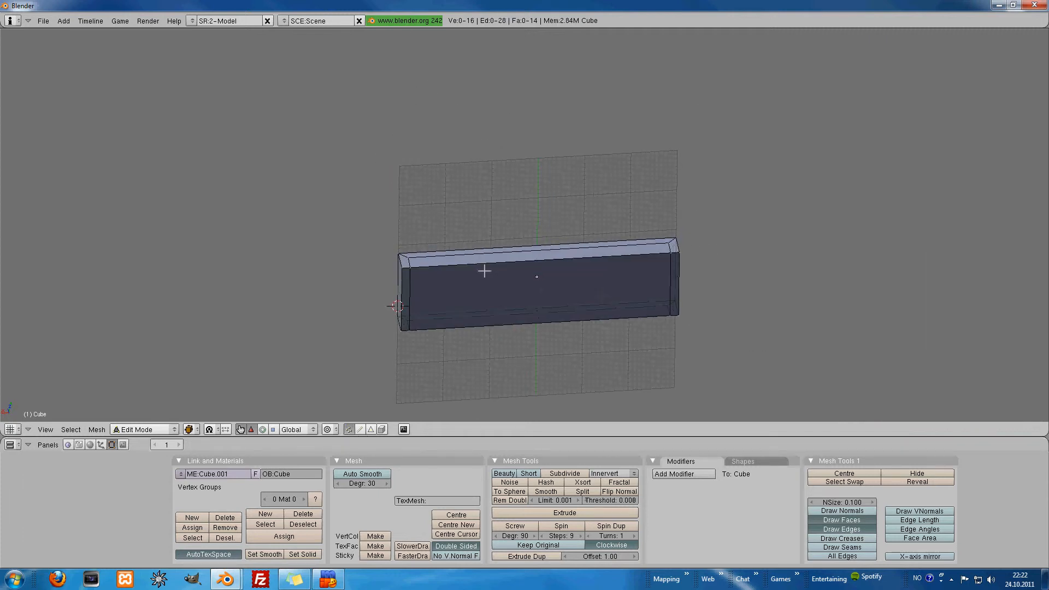
pyautogui.moveTo(576, 217); pyautogui.dragTo(448, 323, button='middle')
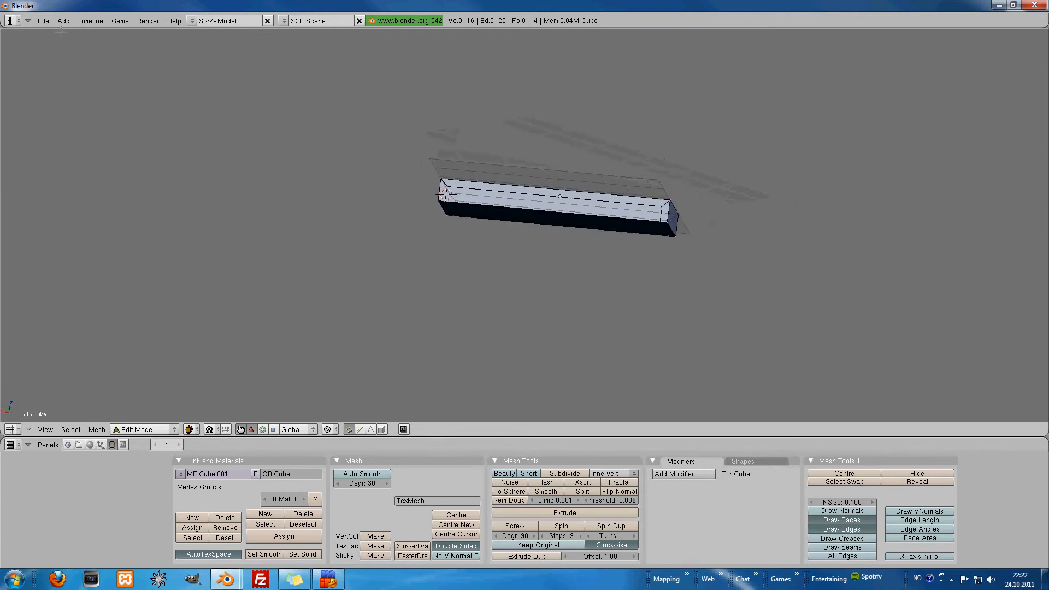
# Save the model as light_2 in the mapobjects folder
pyautogui.click(44, 20)
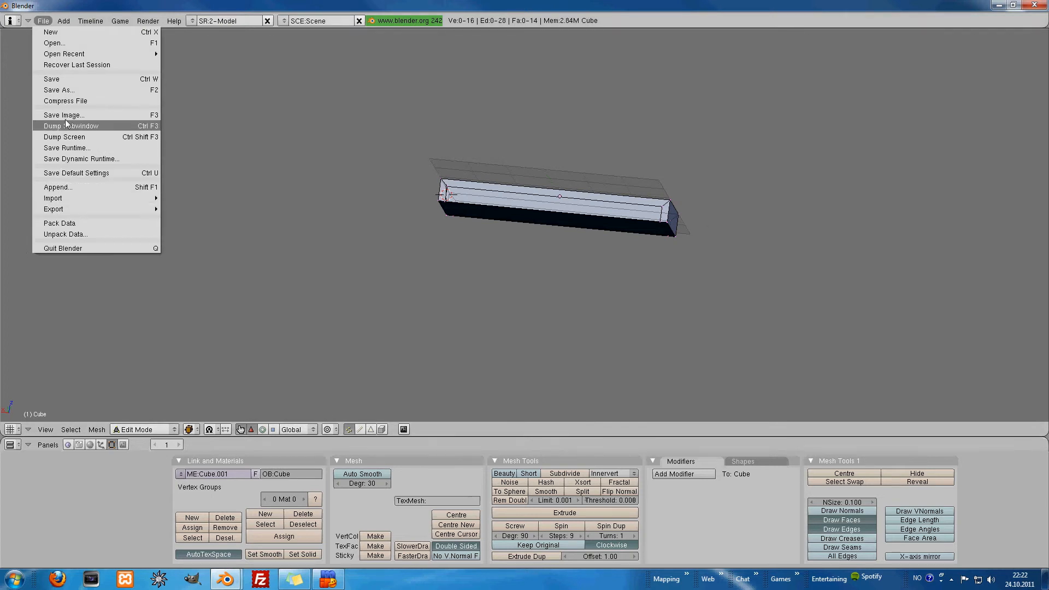
pyautogui.click(68, 89)
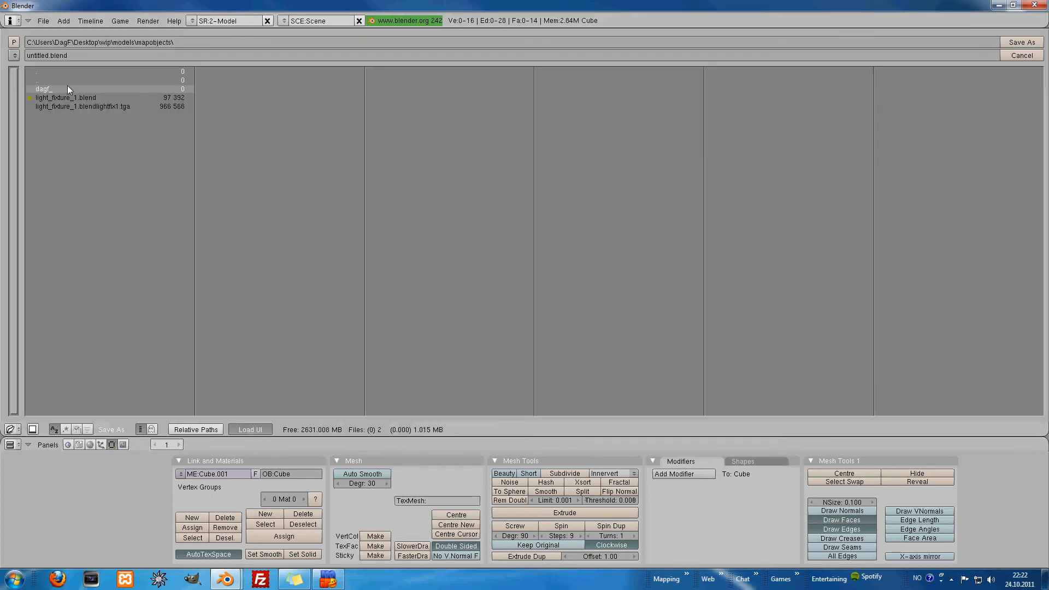
pyautogui.click(74, 55)
pyautogui.write('ligh')
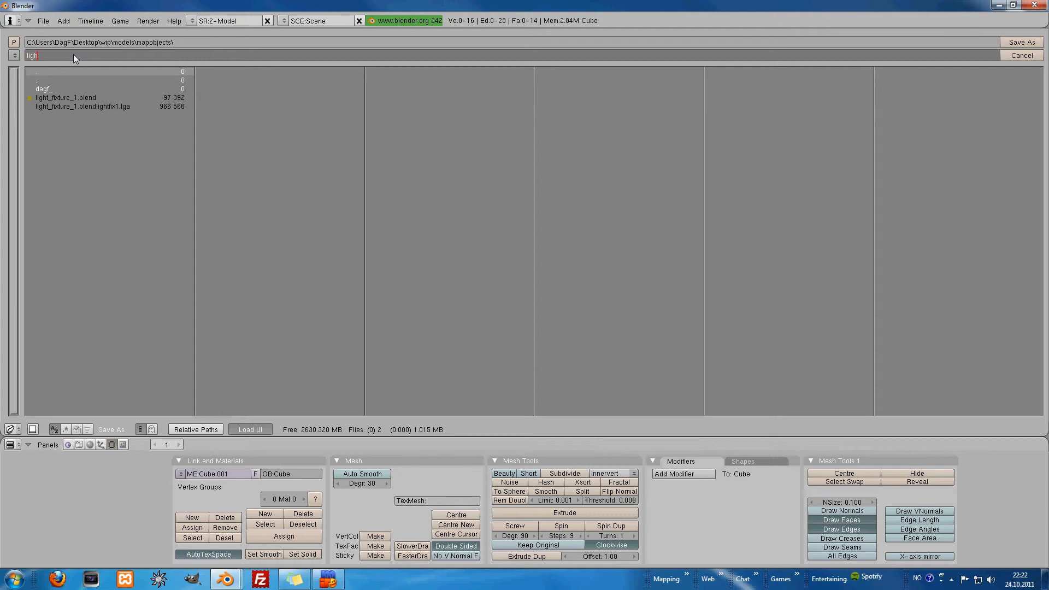
pyautogui.write('t_2')
pyautogui.press('Return')
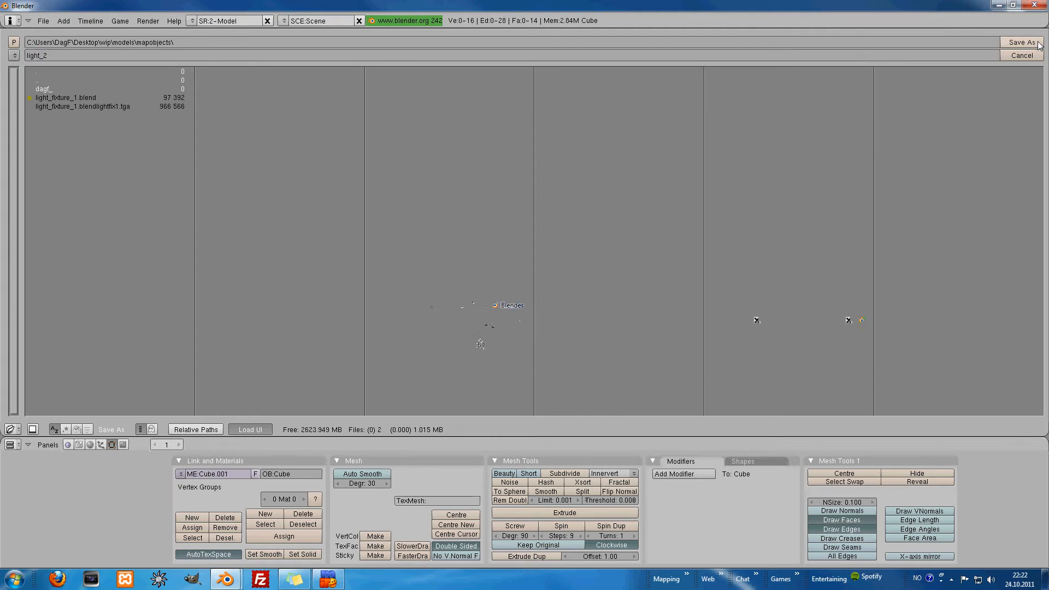
# Split the 3D view vertically into two areas and turn one of them into a UV/Image Editor
pyautogui.moveTo(555, 150); pyautogui.dragTo(390, 192, button='middle')
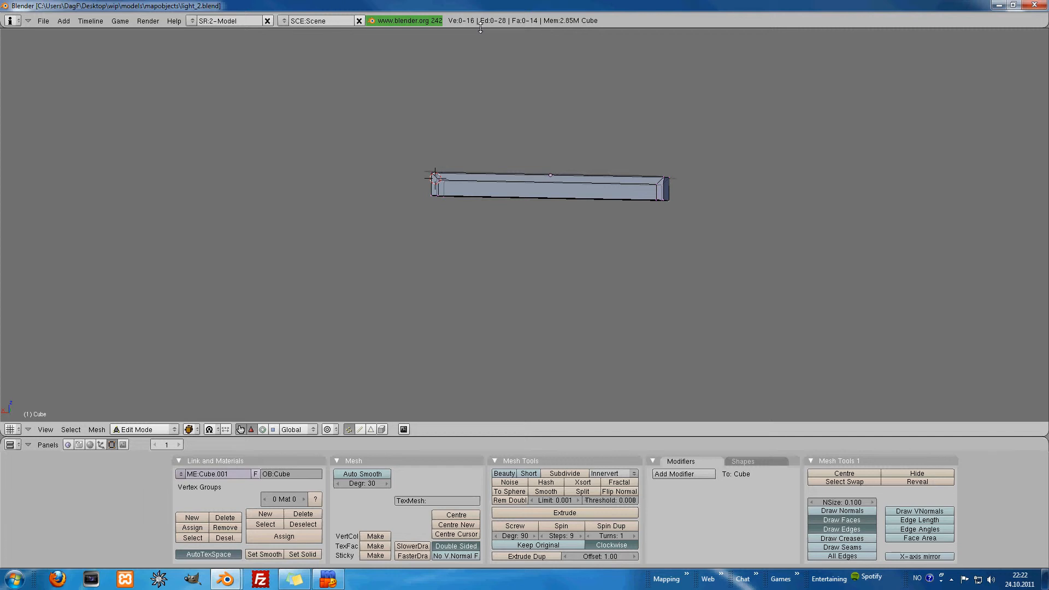
pyautogui.rightClick(481, 29)
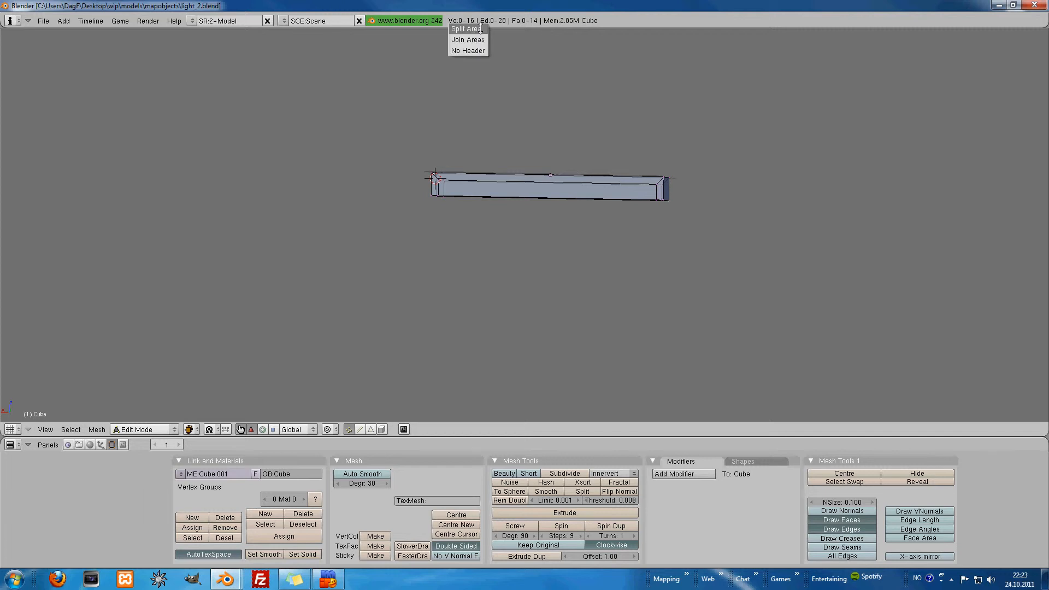
pyautogui.click(480, 29)
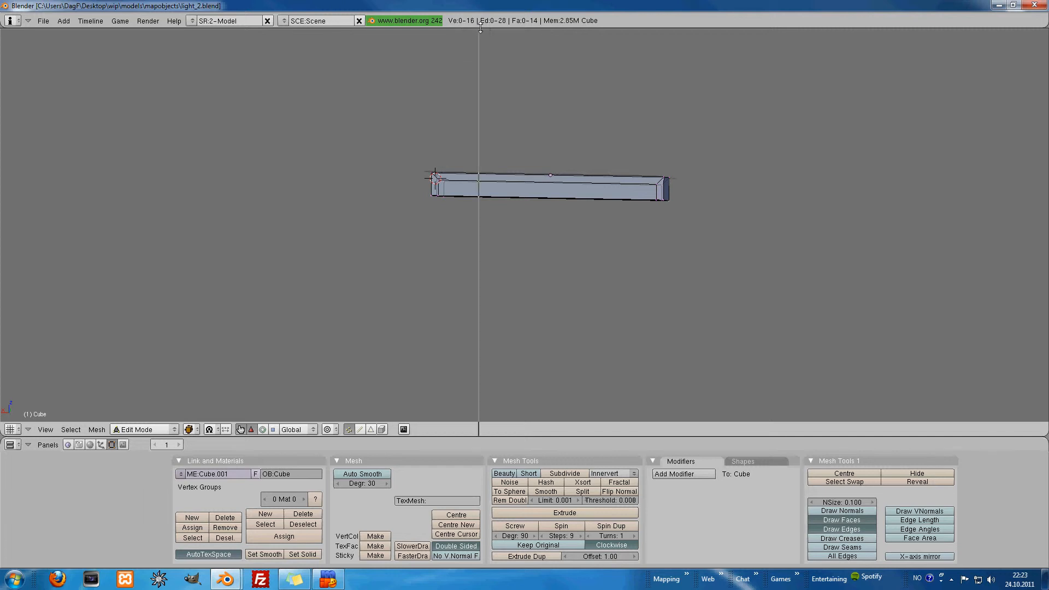
pyautogui.click(488, 141)
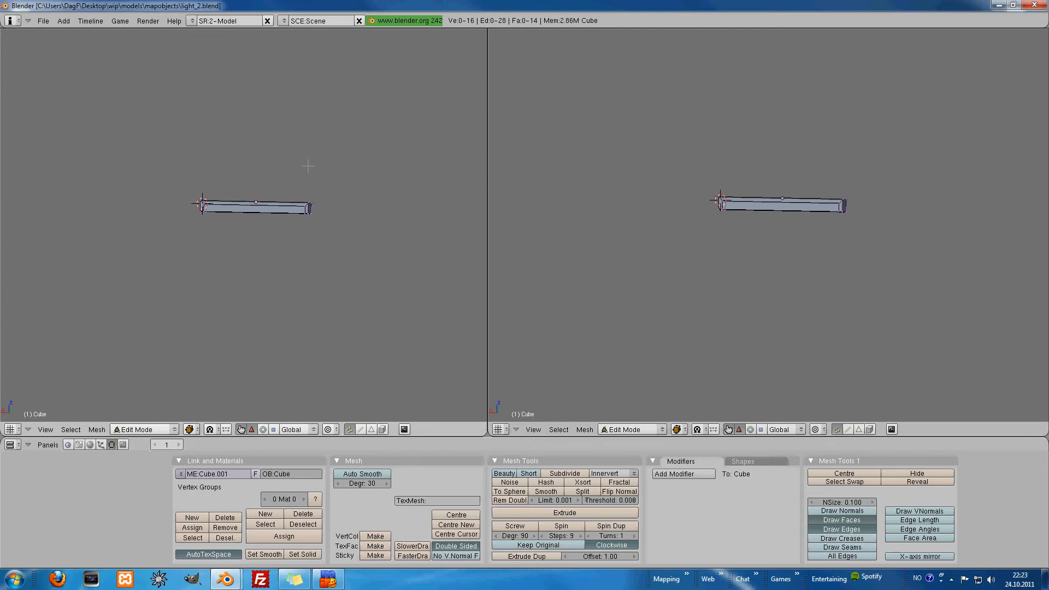
pyautogui.click(18, 431)
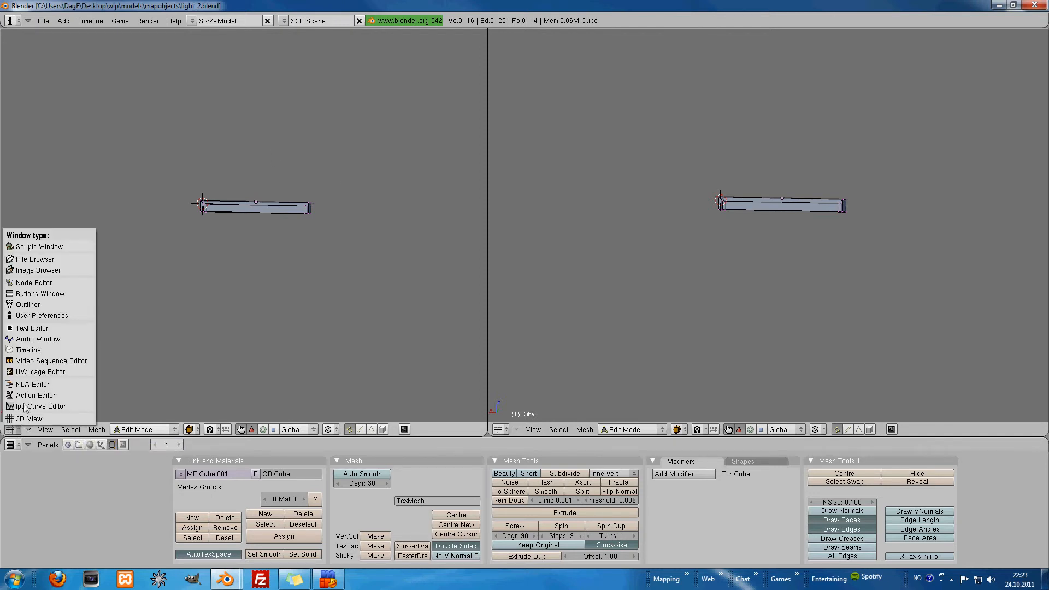
pyautogui.click(46, 374)
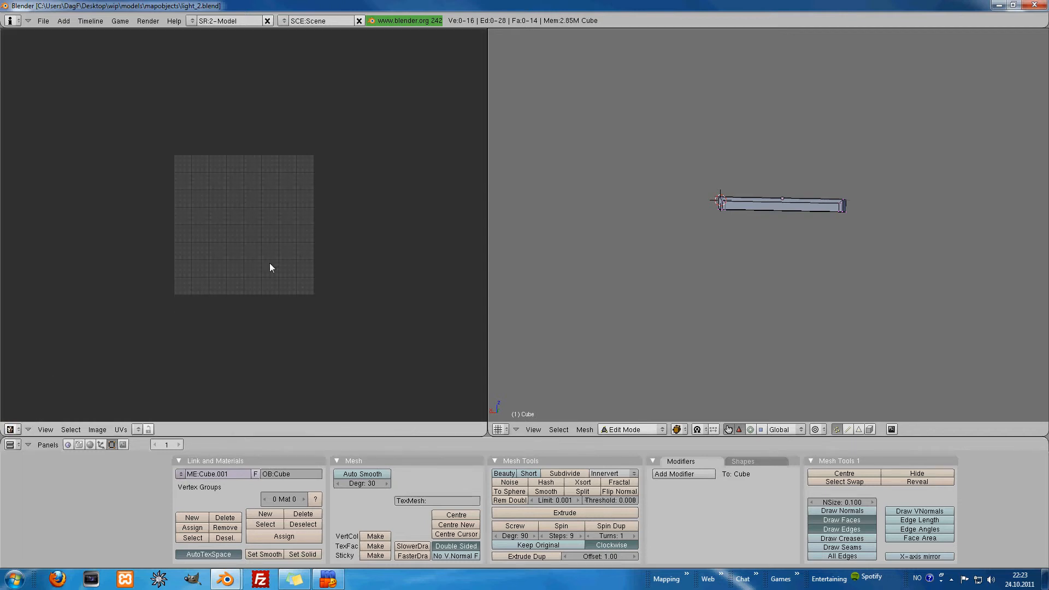
# Switch the fixture from Edit Mode to UV Face Select mode and deselect all of its faces
pyautogui.scroll(3, 751, 211)
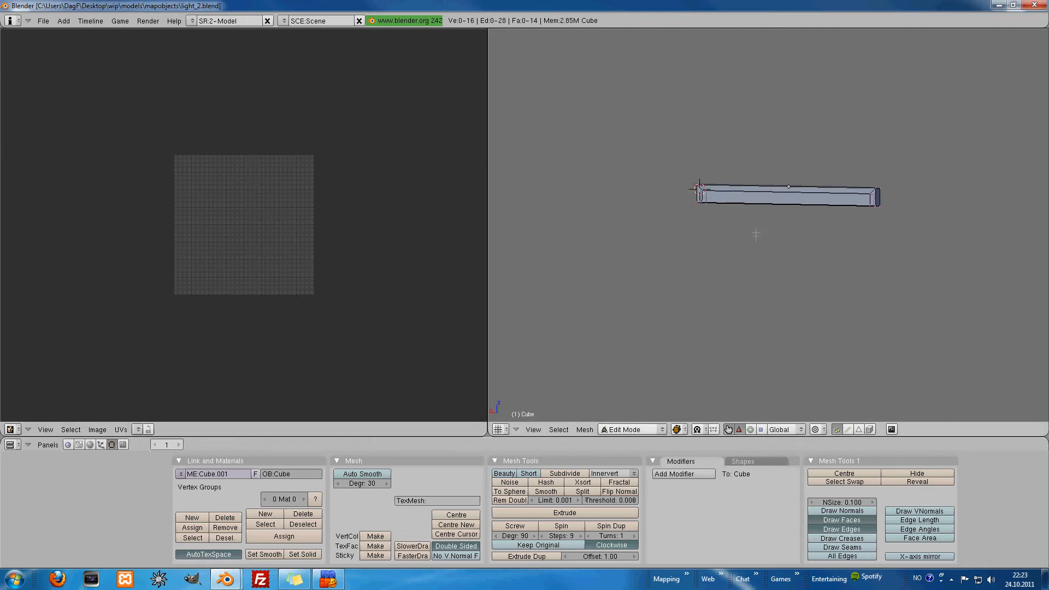
pyautogui.keyDown('shift'); pyautogui.moveTo(748, 195); pyautogui.dragTo(701, 256, button='middle'); pyautogui.keyUp('shift')
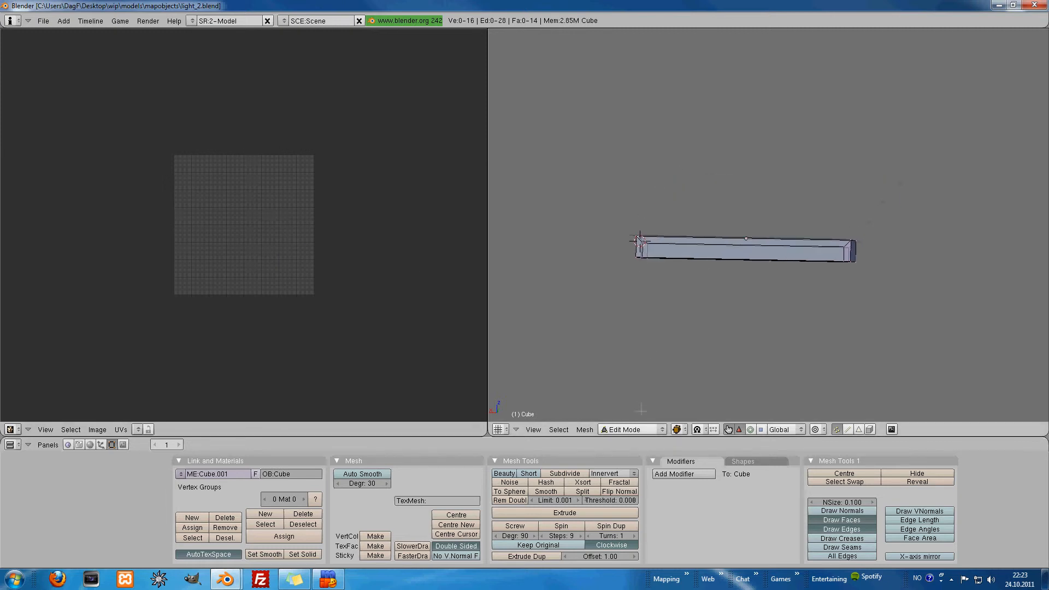
pyautogui.click(636, 431)
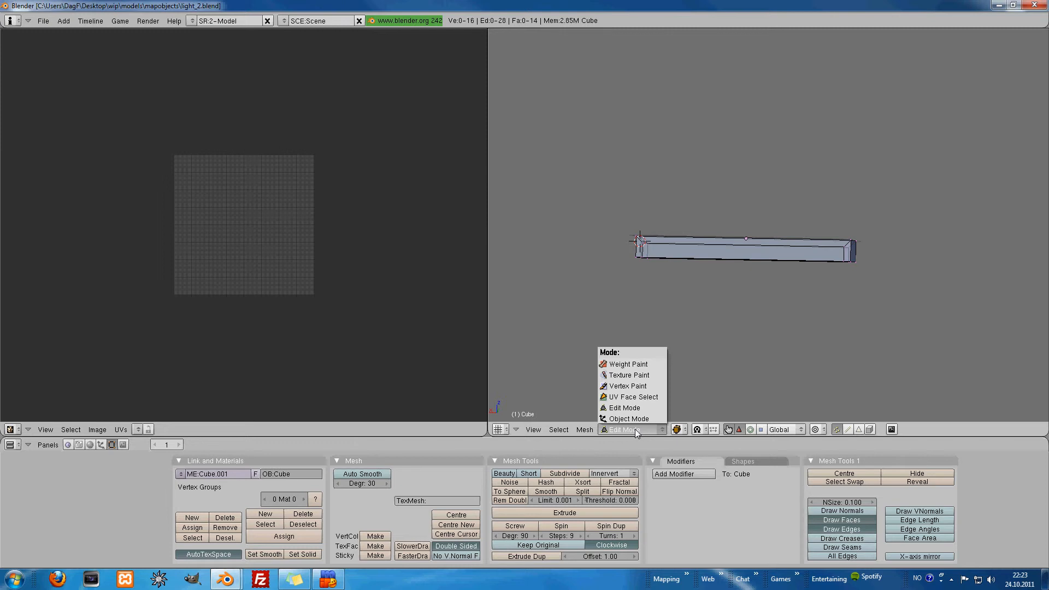
pyautogui.click(634, 397)
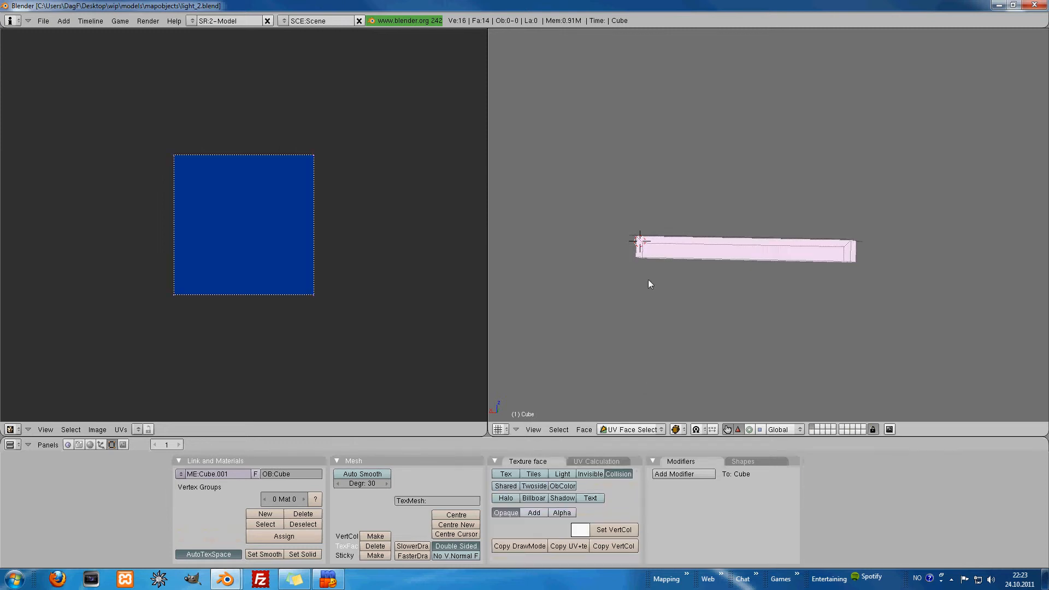
pyautogui.moveTo(672, 221); pyautogui.dragTo(667, 280, button='middle')
pyautogui.press('a')
# Select the four faces of one long side, both legs, slab edge and filling block, and unwrap them
pyautogui.moveTo(712, 295); pyautogui.dragTo(687, 210, button='middle')
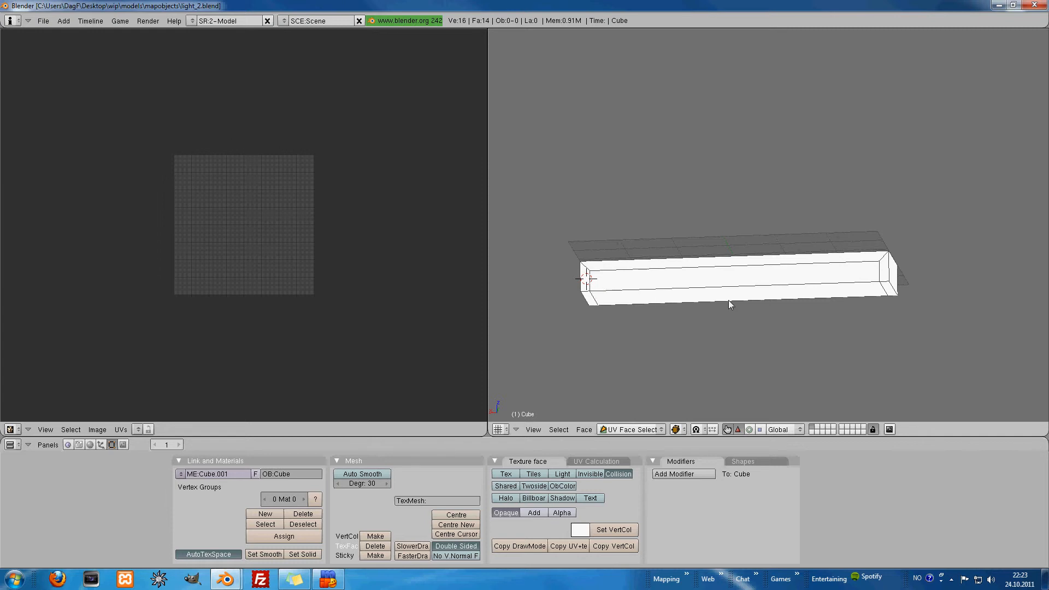
pyautogui.moveTo(855, 283); pyautogui.dragTo(782, 281, button='middle')
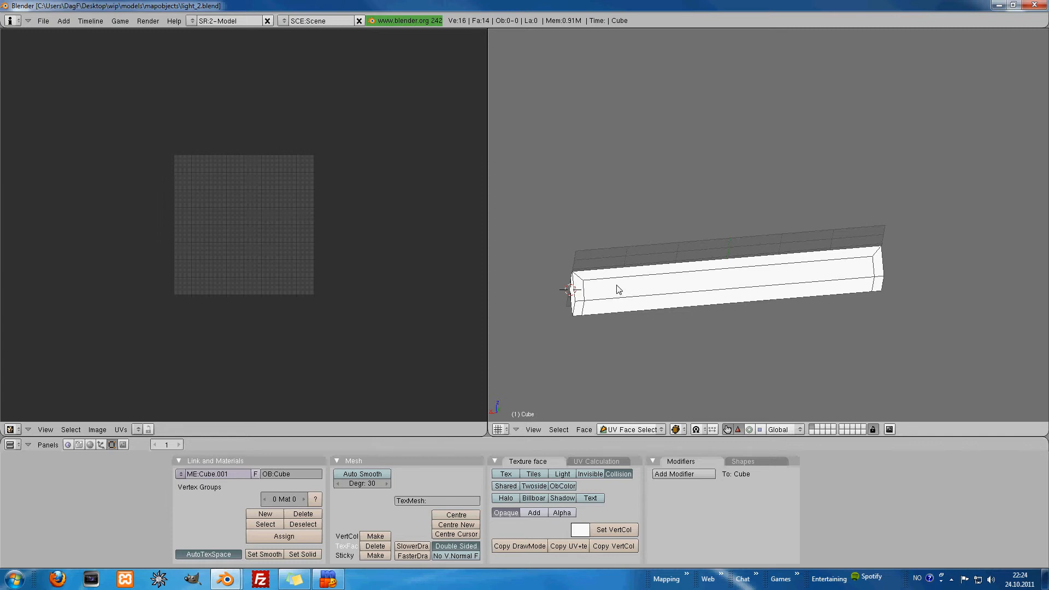
pyautogui.rightClick(581, 293)
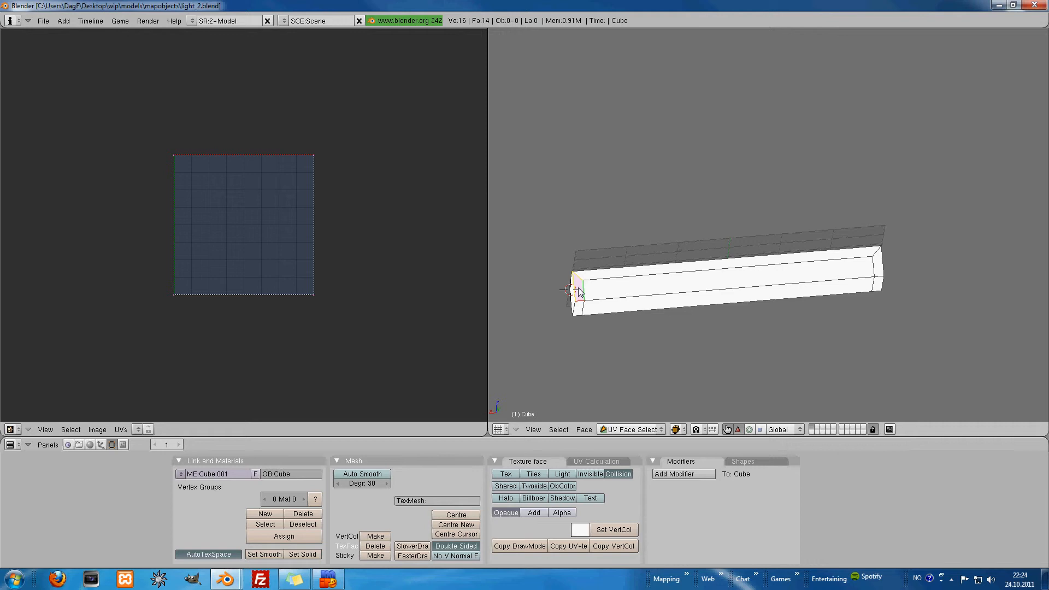
pyautogui.keyDown('shift'); pyautogui.rightClick(606, 278); pyautogui.keyUp('shift')
pyautogui.keyDown('shift'); pyautogui.rightClick(638, 288); pyautogui.keyUp('shift')
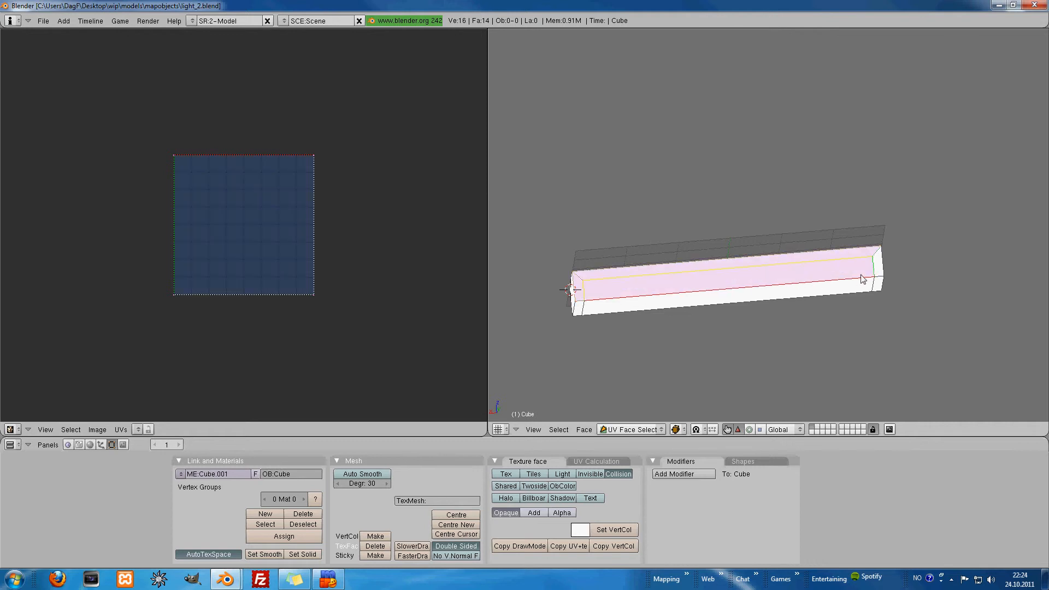
pyautogui.keyDown('shift'); pyautogui.rightClick(877, 268); pyautogui.keyUp('shift')
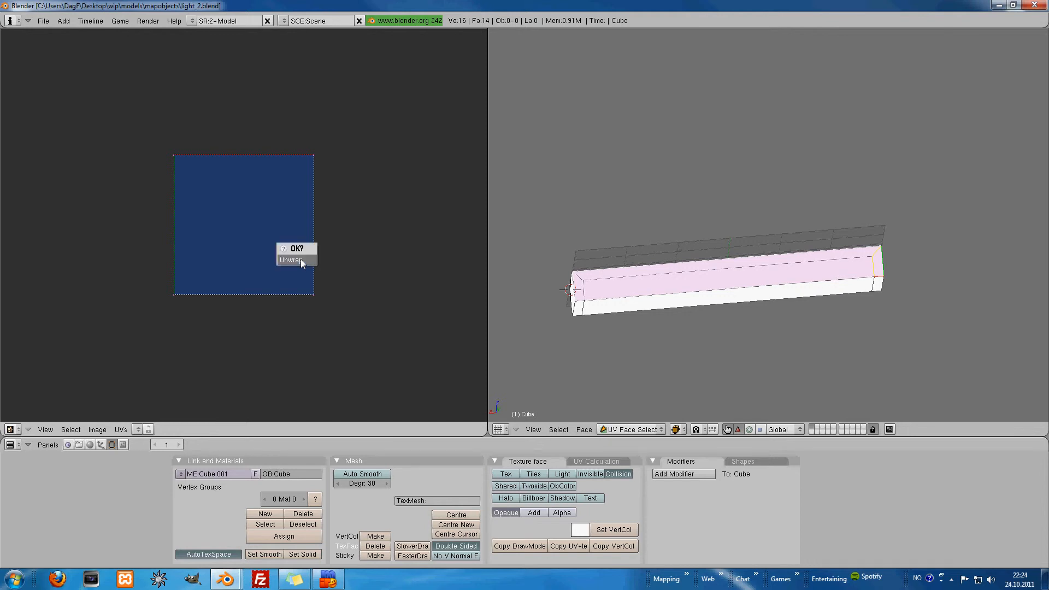
pyautogui.click(300, 260)
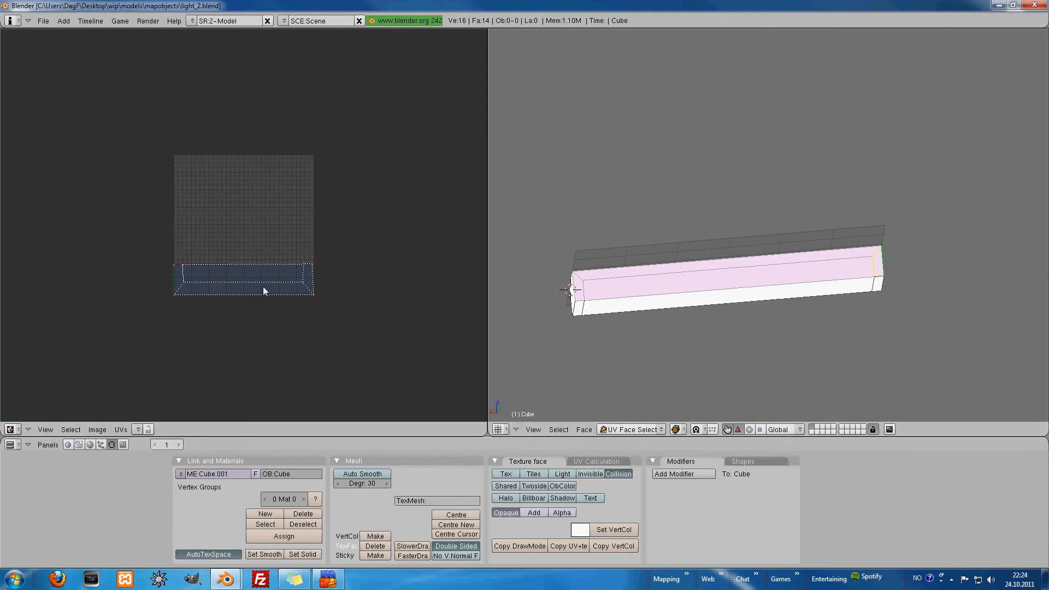
# Scale down the unwrapped side's whole UV island and move it to the middle of the UV grid
pyautogui.scroll(2, 265, 289)
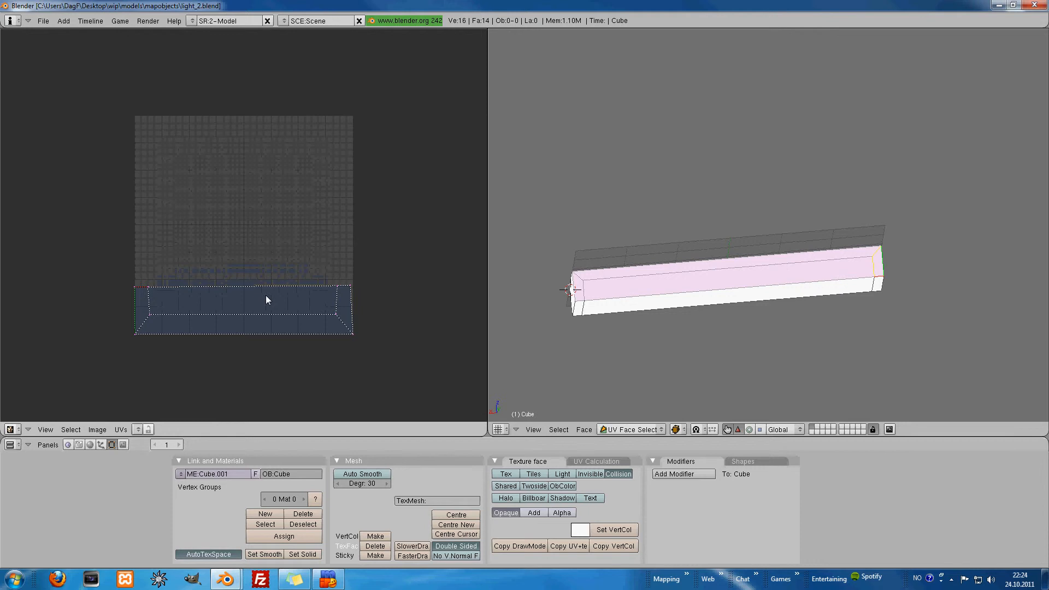
pyautogui.press('a')
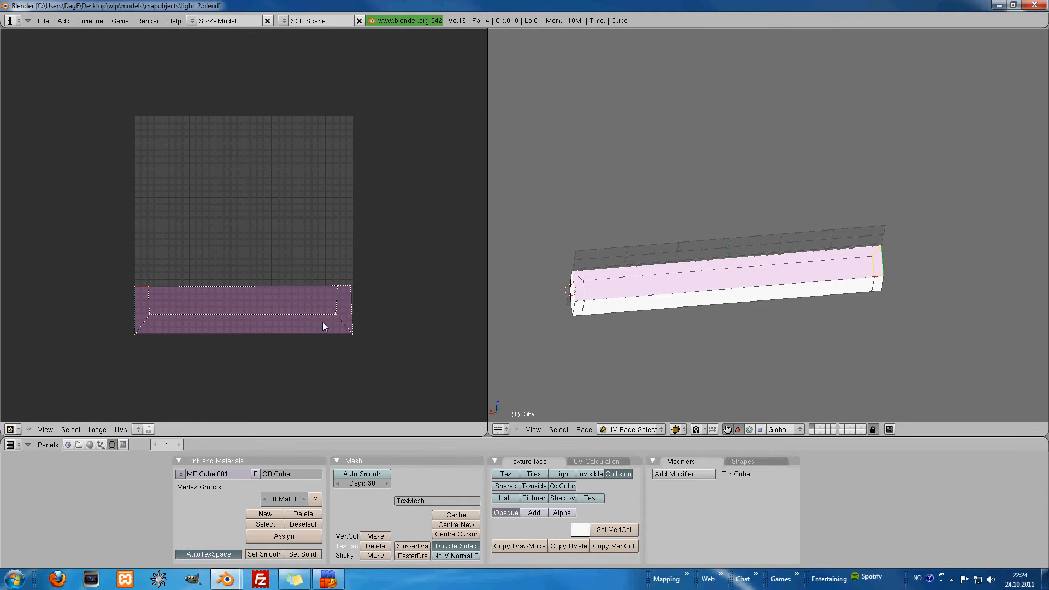
pyautogui.press('s')
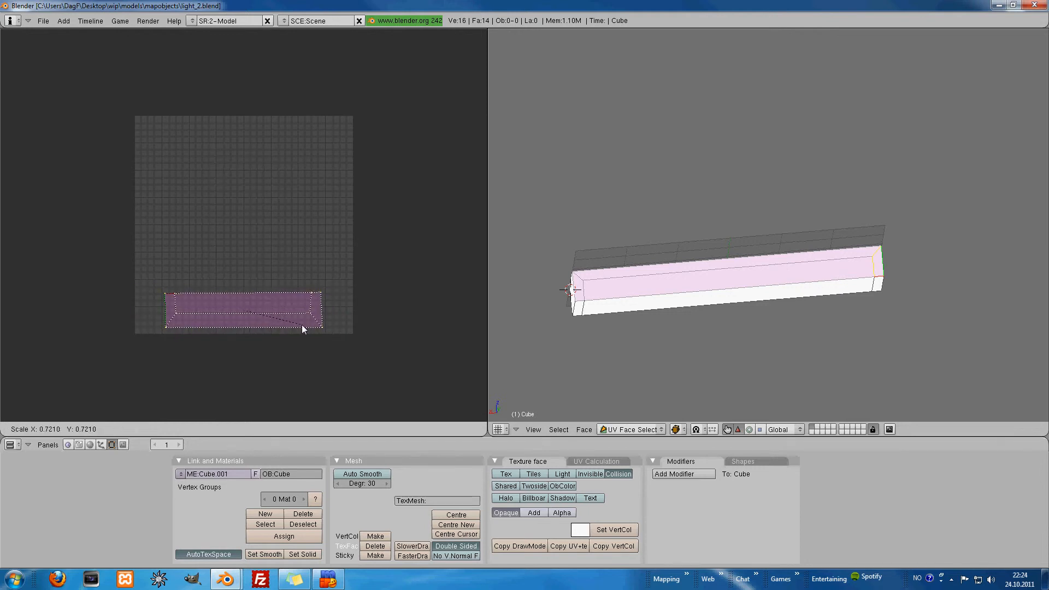
pyautogui.click(294, 325)
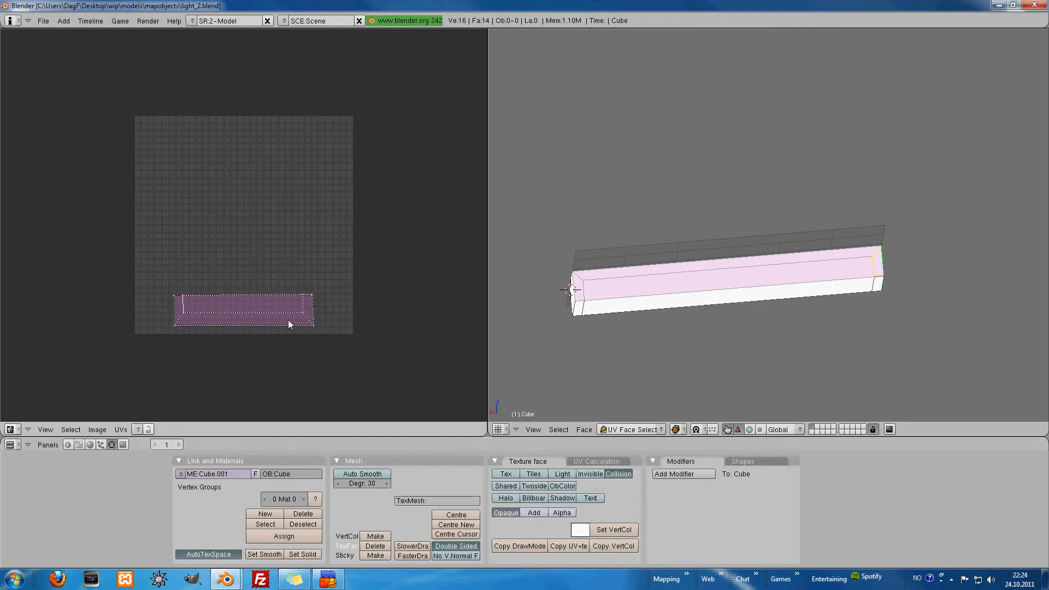
pyautogui.press('g')
pyautogui.click(290, 253)
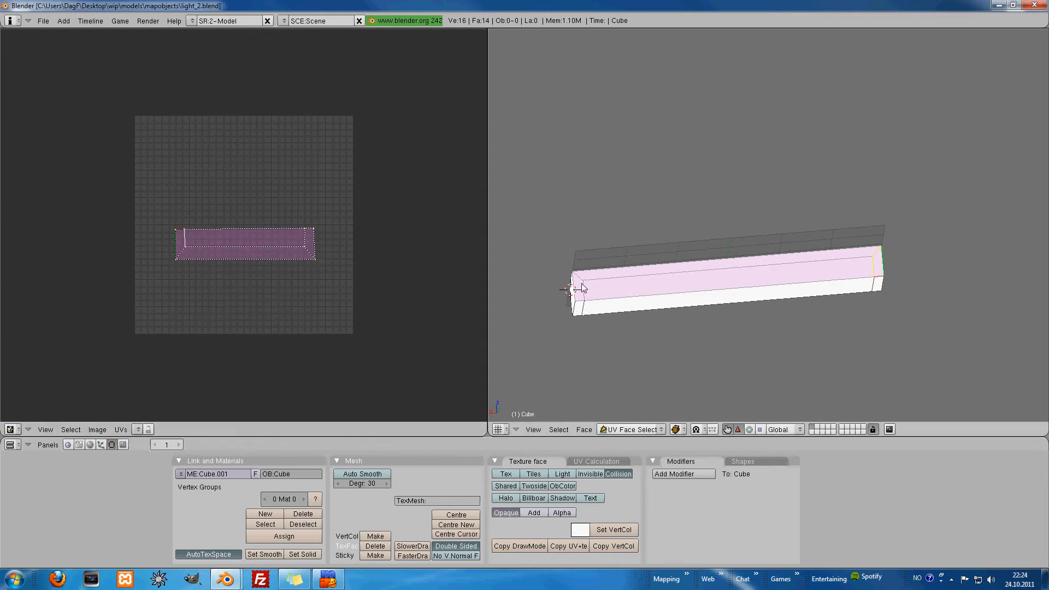
# Deselect the first side, select the four faces of the opposite long side and unwrap them
pyautogui.press('a')
pyautogui.moveTo(766, 270); pyautogui.dragTo(711, 272, button='middle')
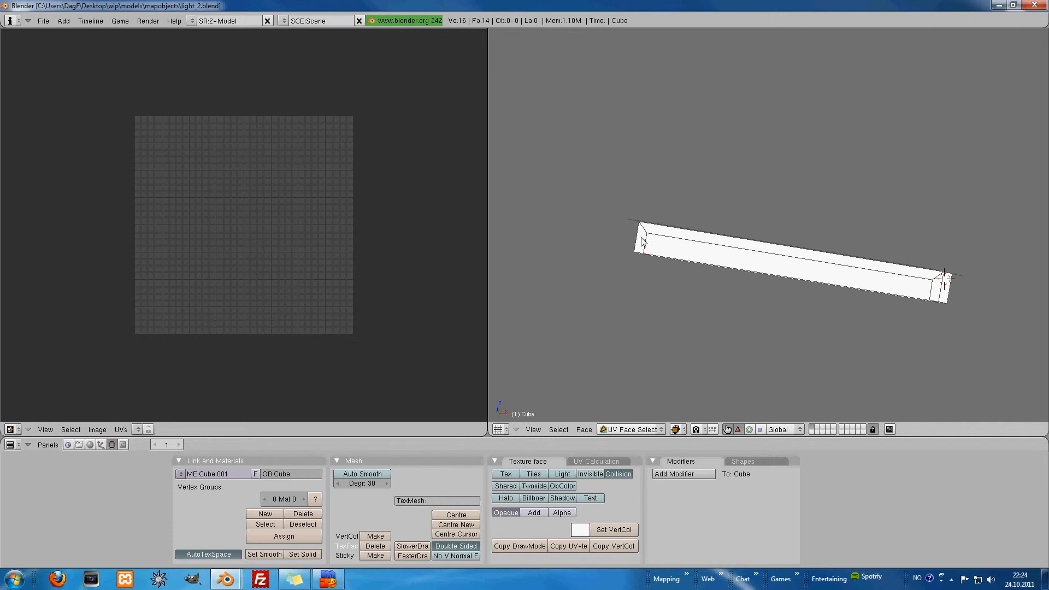
pyautogui.rightClick(686, 236)
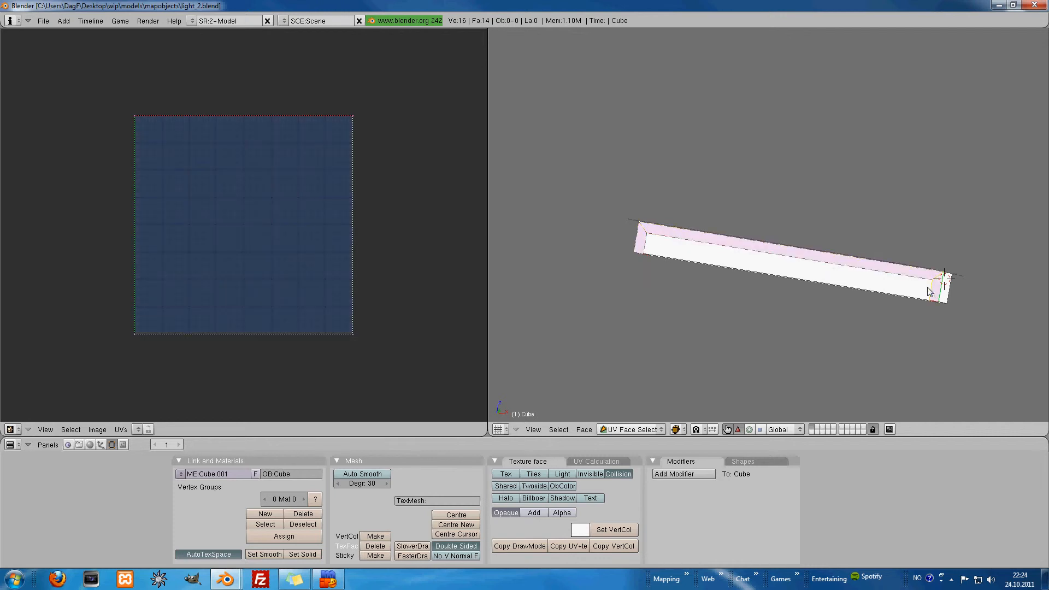
pyautogui.keyDown('shift'); pyautogui.rightClick(896, 287); pyautogui.keyUp('shift')
pyautogui.click(253, 283)
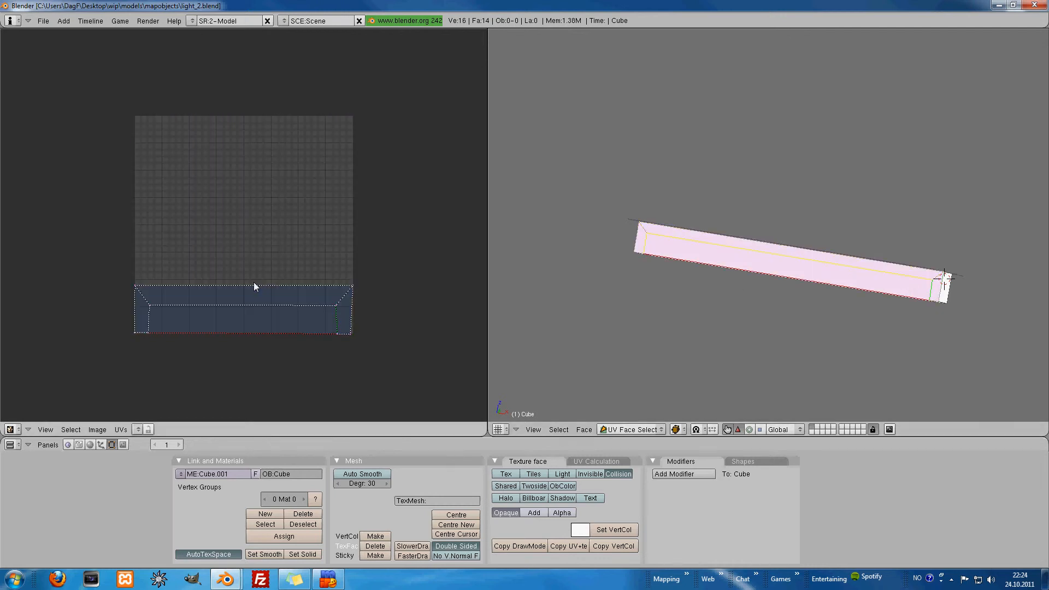
# Scale down the opposite side's UV island and move it up to the middle of the UV grid
pyautogui.press('a')
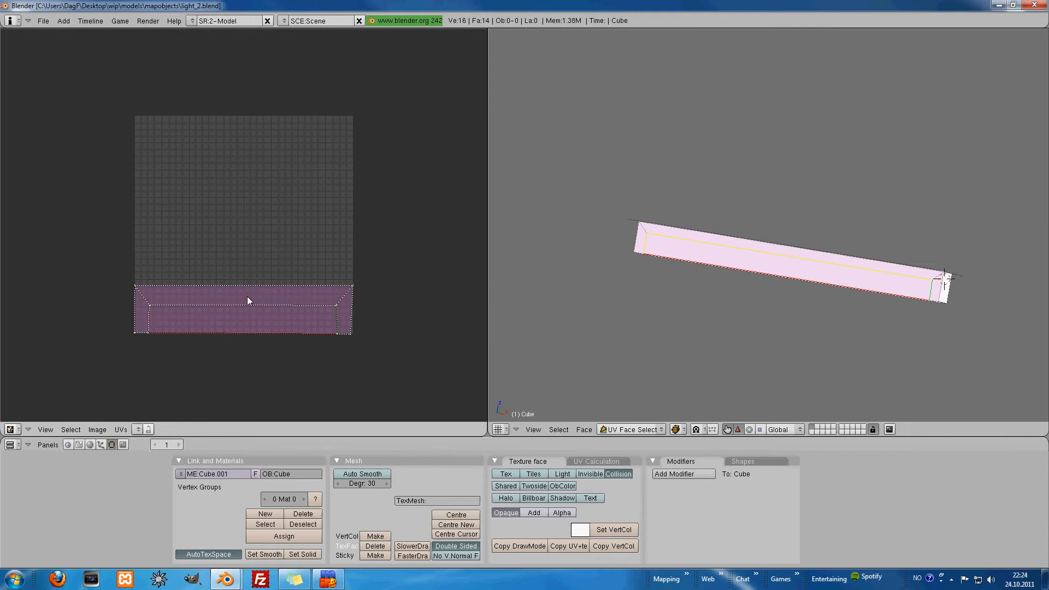
pyautogui.press('s')
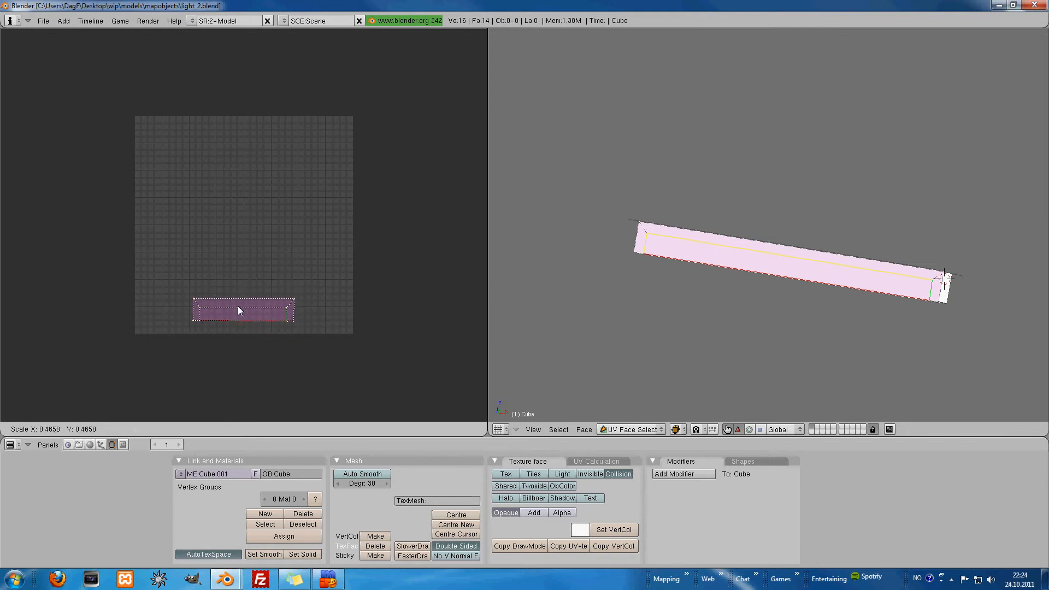
pyautogui.click(236, 303)
pyautogui.press('g')
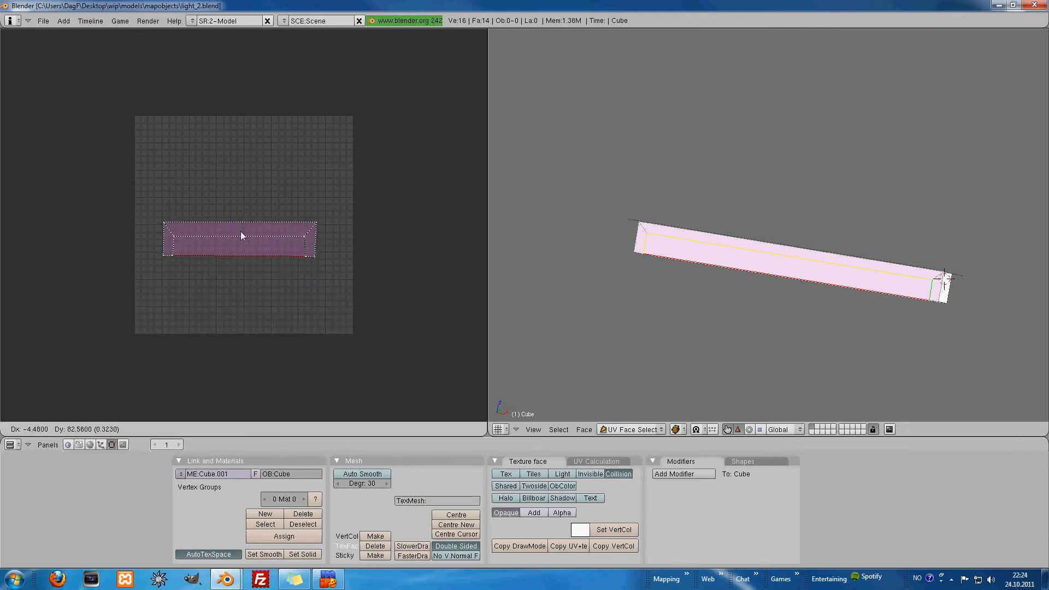
pyautogui.click(282, 232)
# Select only the three frame faces of this long side: the slab edge and both mitred legs
pyautogui.press('a')
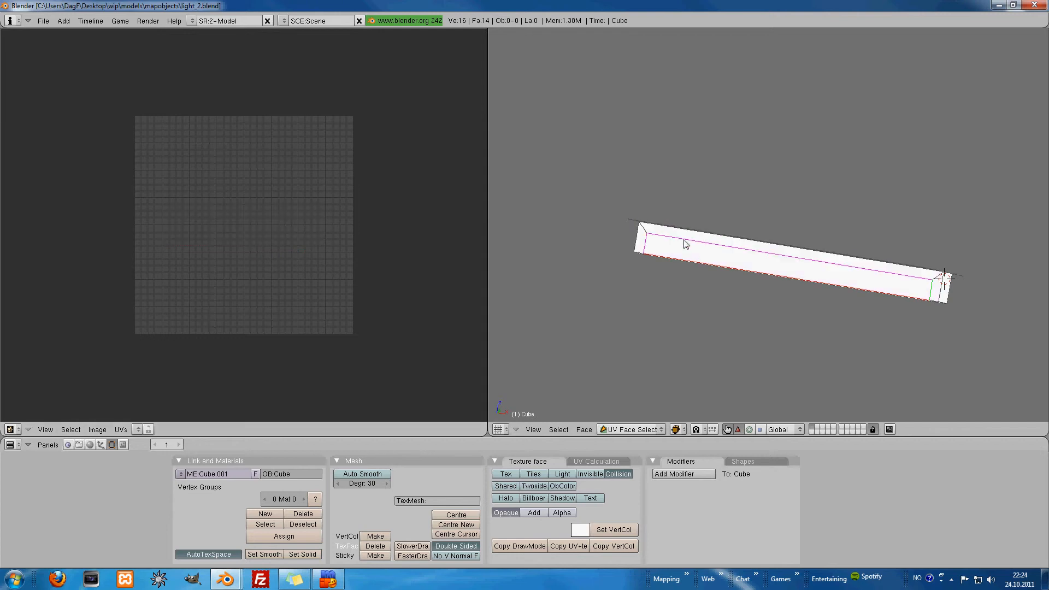
pyautogui.rightClick(643, 248)
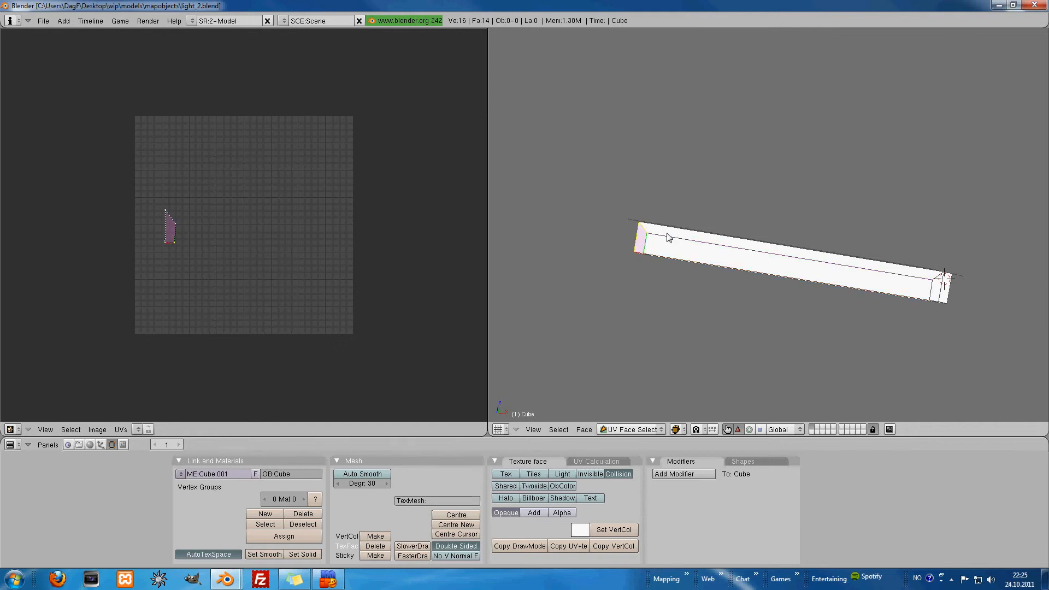
pyautogui.keyDown('shift'); pyautogui.rightClick(668, 234); pyautogui.keyUp('shift')
pyautogui.keyDown('shift'); pyautogui.rightClick(940, 292); pyautogui.keyUp('shift')
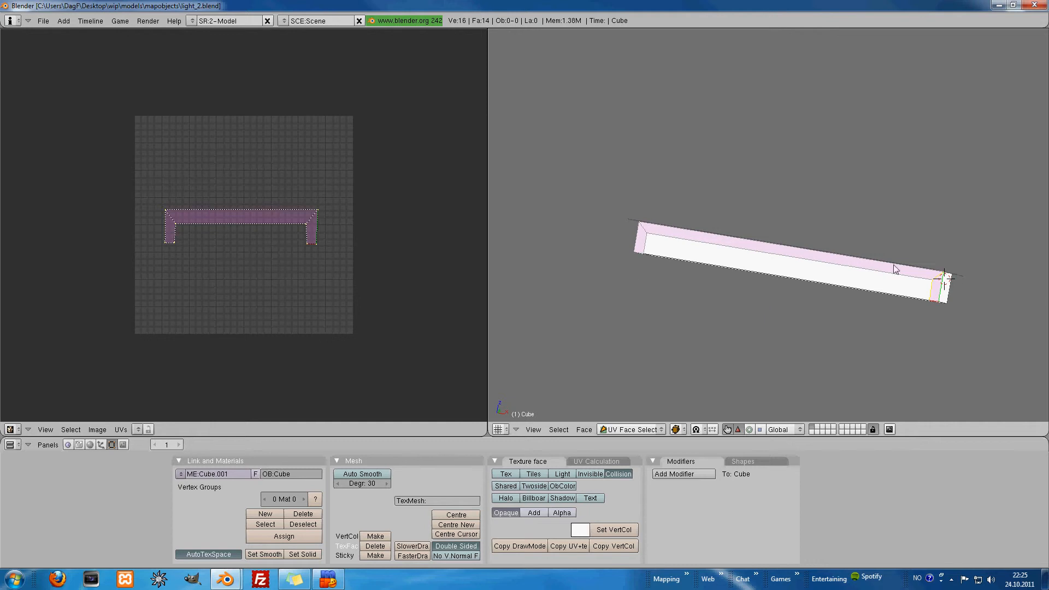
pyautogui.moveTo(886, 241); pyautogui.dragTo(570, 228, button='middle')
pyautogui.keyDown('shift'); pyautogui.rightClick(572, 236); pyautogui.keyUp('shift')
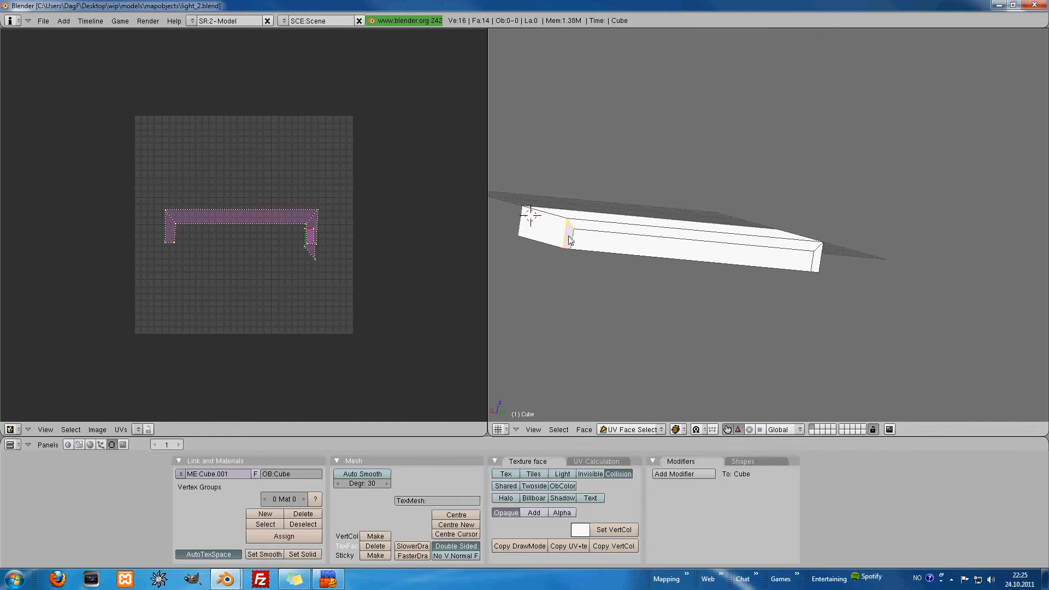
pyautogui.keyDown('shift'); pyautogui.rightClick(569, 239); pyautogui.keyUp('shift')
pyautogui.moveTo(547, 229); pyautogui.dragTo(459, 240, button='middle')
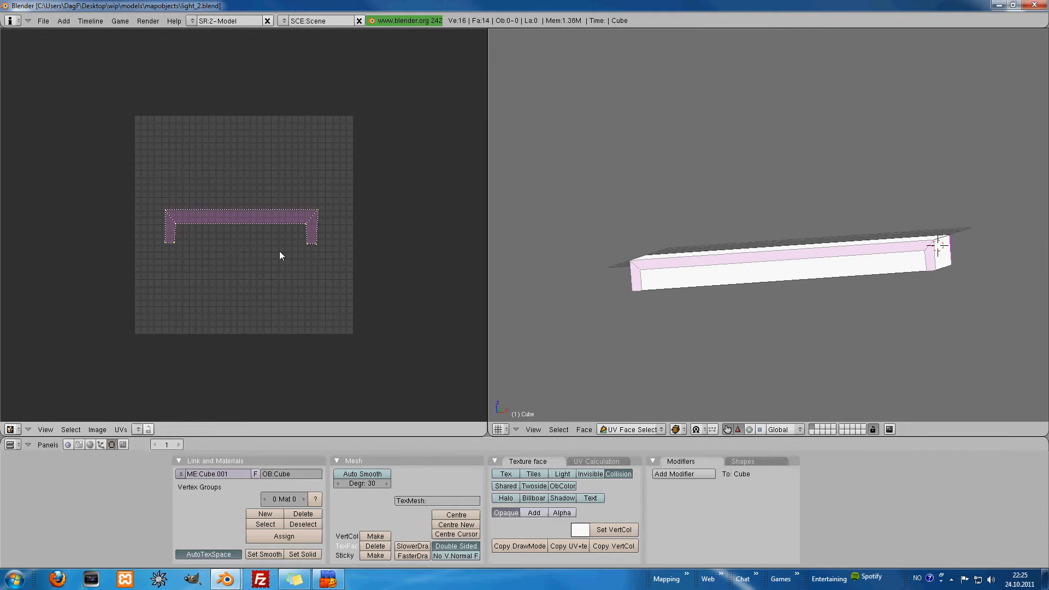
# Deselect the first side's UVs and add the three frame faces of the opposite long side to the face selection
pyautogui.press('a')
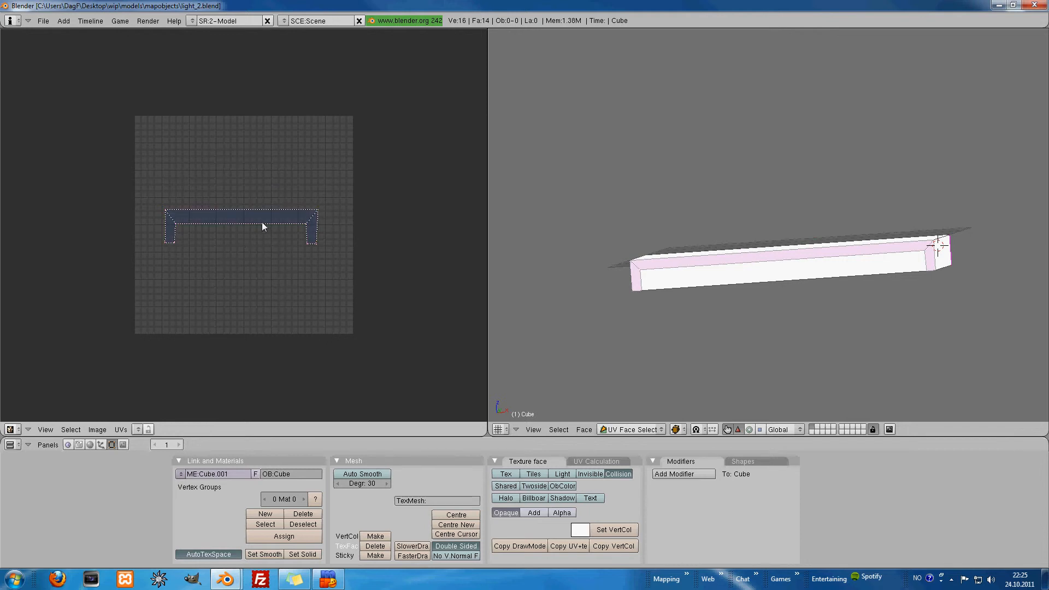
pyautogui.moveTo(822, 260); pyautogui.dragTo(569, 262, button='middle')
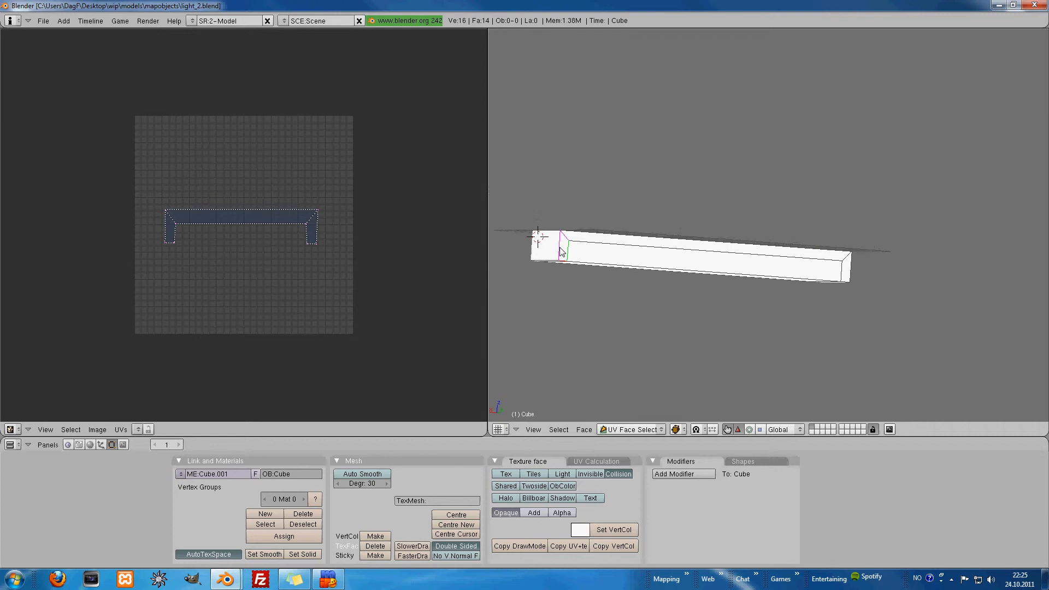
pyautogui.rightClick(562, 252)
pyautogui.keyDown('shift'); pyautogui.rightClick(631, 241); pyautogui.keyUp('shift')
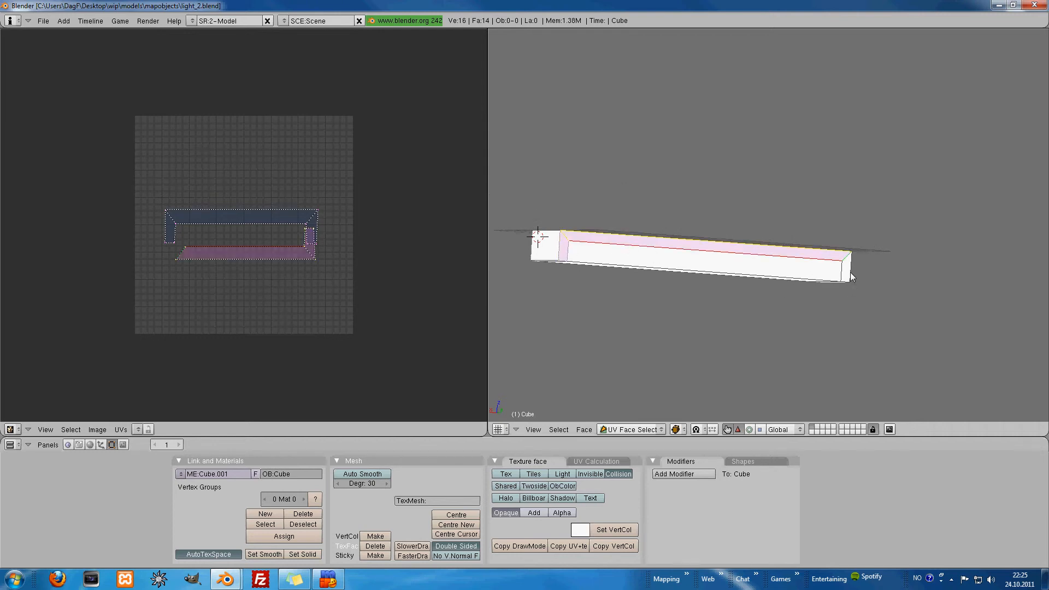
pyautogui.keyDown('shift'); pyautogui.rightClick(850, 273); pyautogui.keyUp('shift')
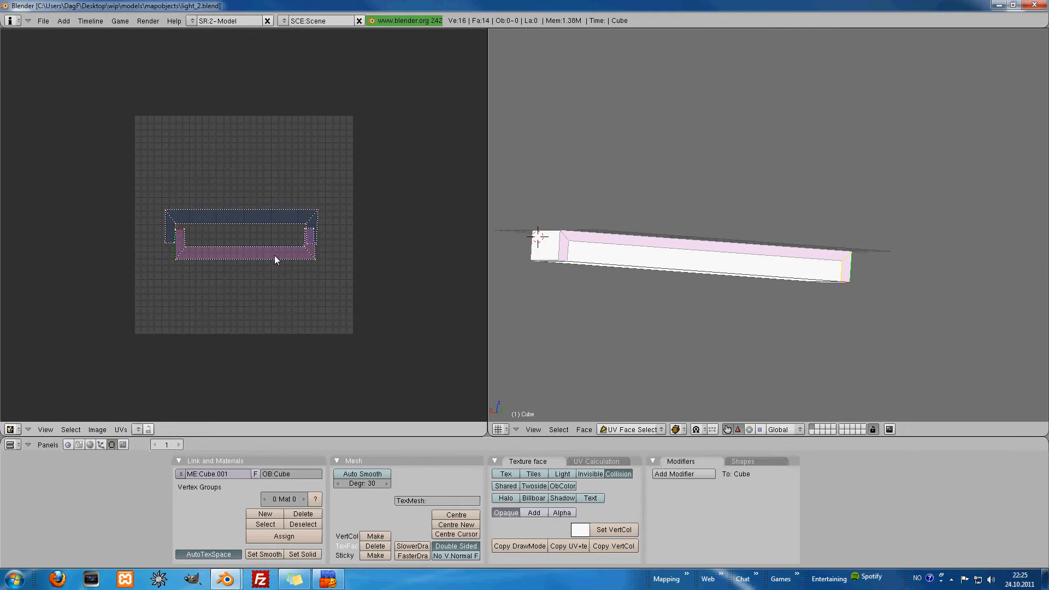
# Shift the opposite side's frame UV island sideways so its legs clear the first island, and deselect all UVs
pyautogui.press('g')
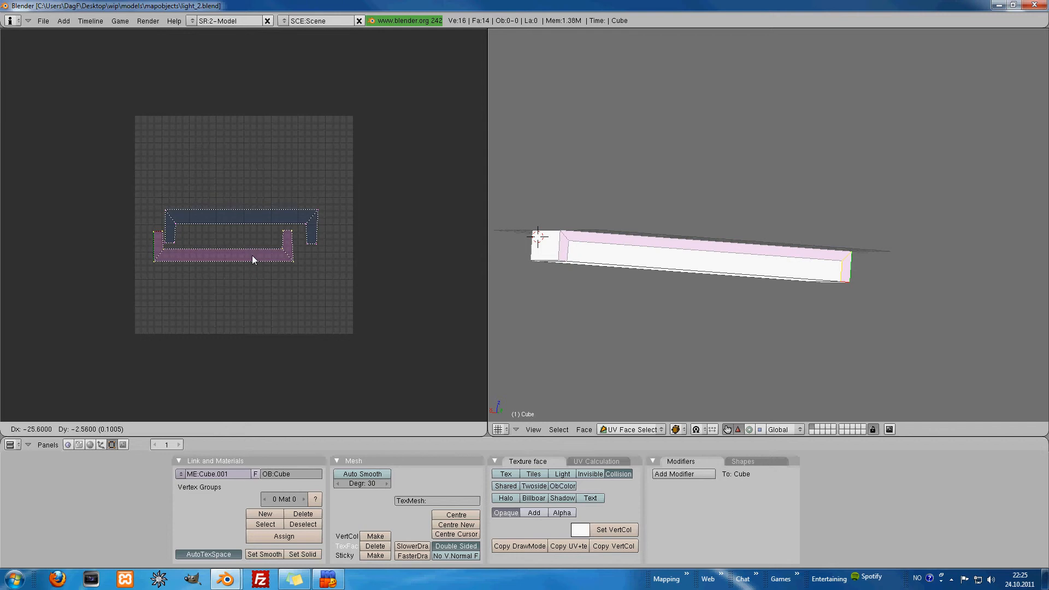
pyautogui.click(251, 258)
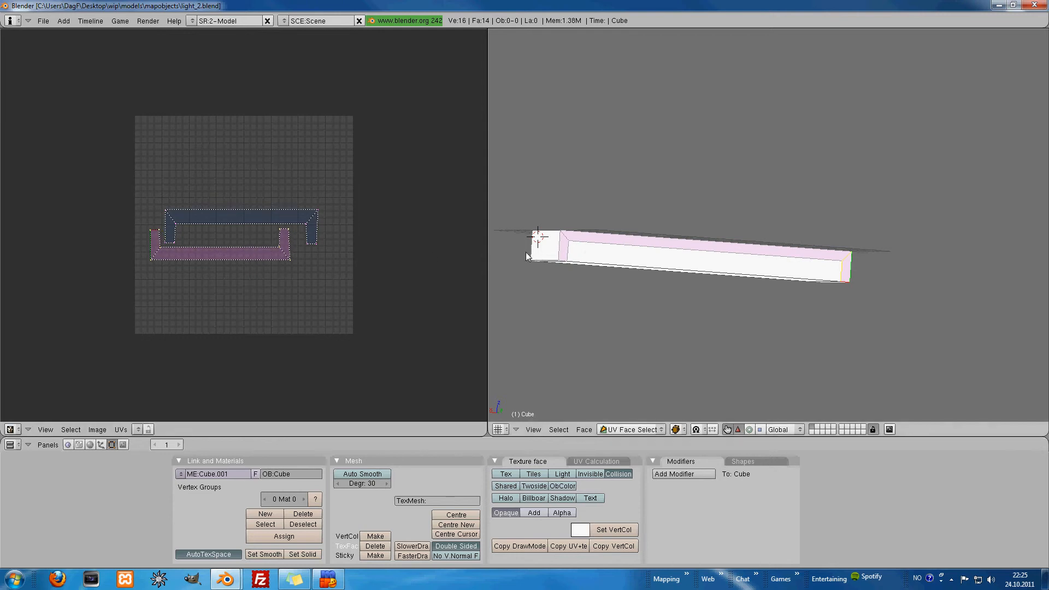
pyautogui.press('a')
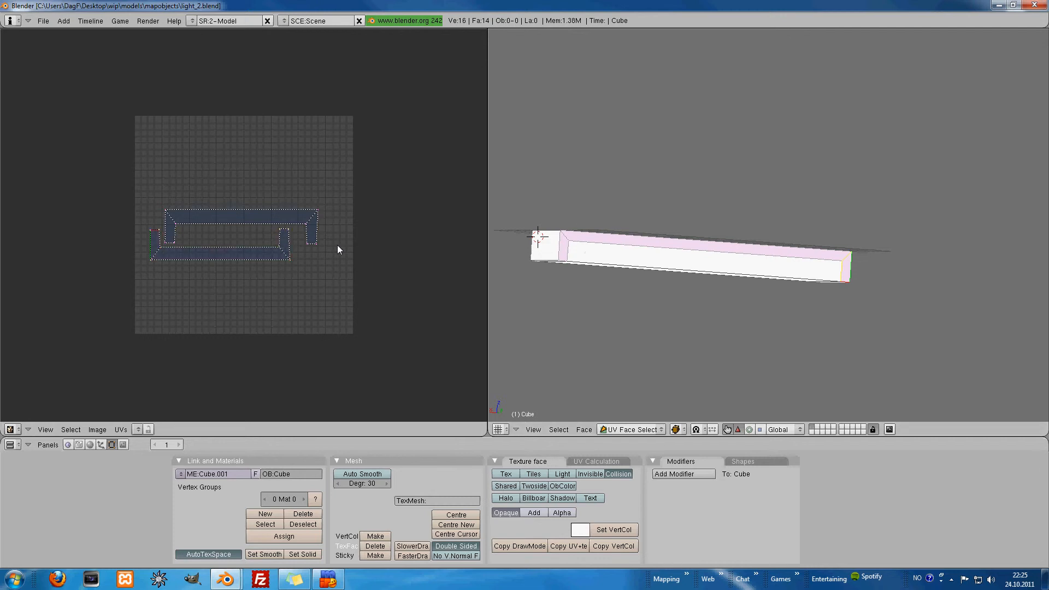
# Replace the face selection with the large central underside face and the inner panels of both long sides, and unwrap them
pyautogui.moveTo(590, 237)
pyautogui.mouseDown(button='middle')
pyautogui.moveTo(580, 251)
pyautogui.moveTo(581, 222)
pyautogui.mouseUp(button='middle')
pyautogui.moveTo(687, 234); pyautogui.dragTo(824, 194, button='middle')
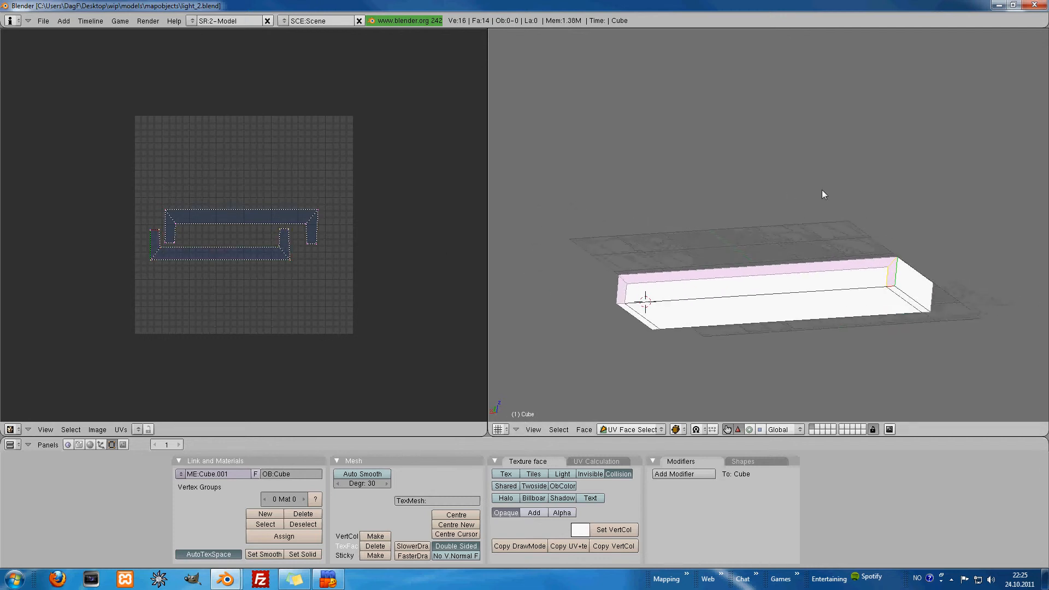
pyautogui.press('a')
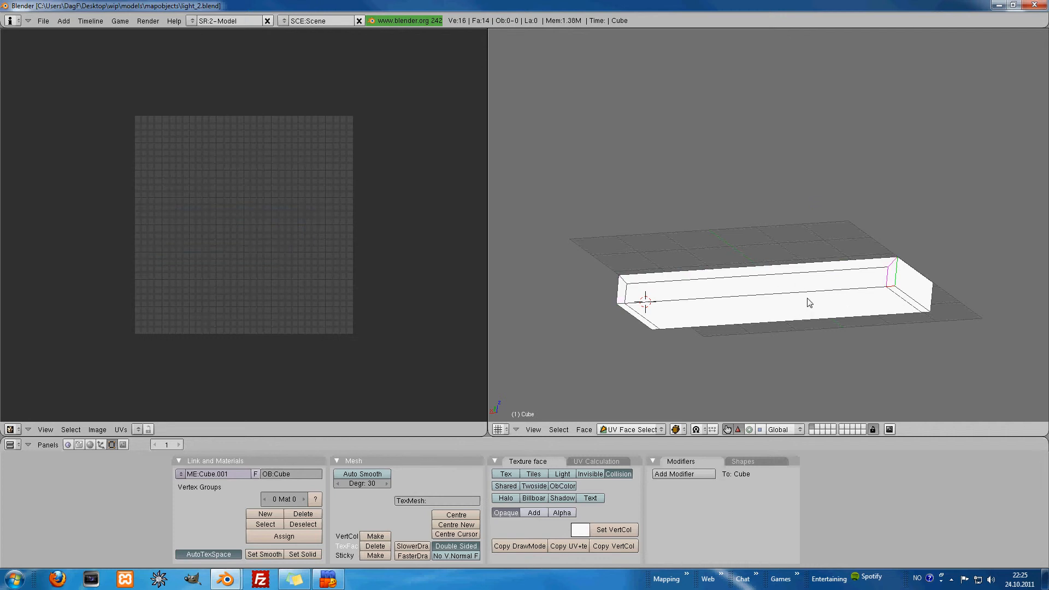
pyautogui.rightClick(785, 298)
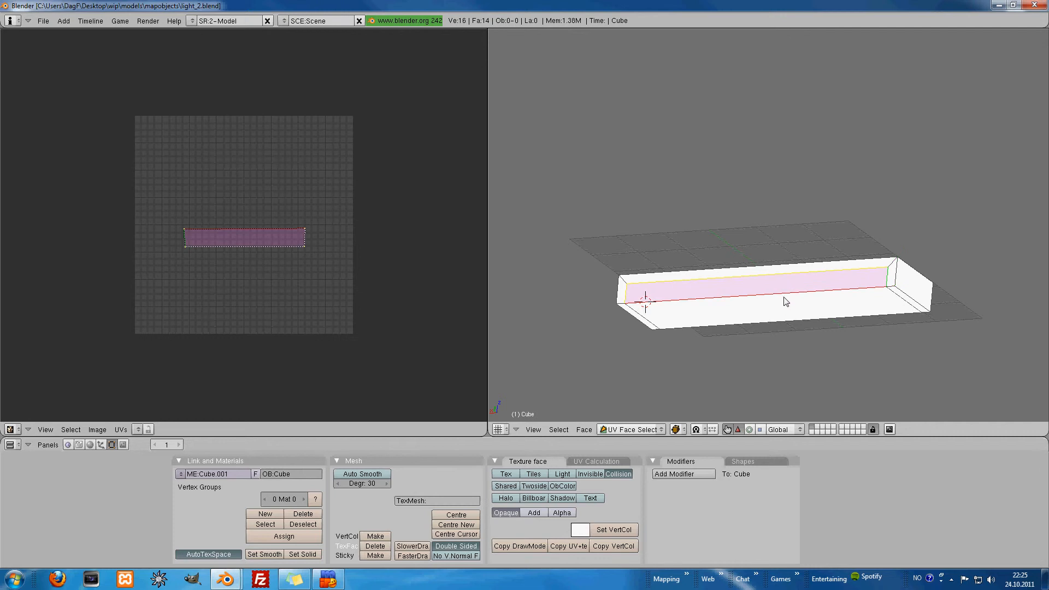
pyautogui.keyDown('shift'); pyautogui.rightClick(829, 317); pyautogui.keyUp('shift')
pyautogui.moveTo(828, 317); pyautogui.dragTo(695, 209, button='middle')
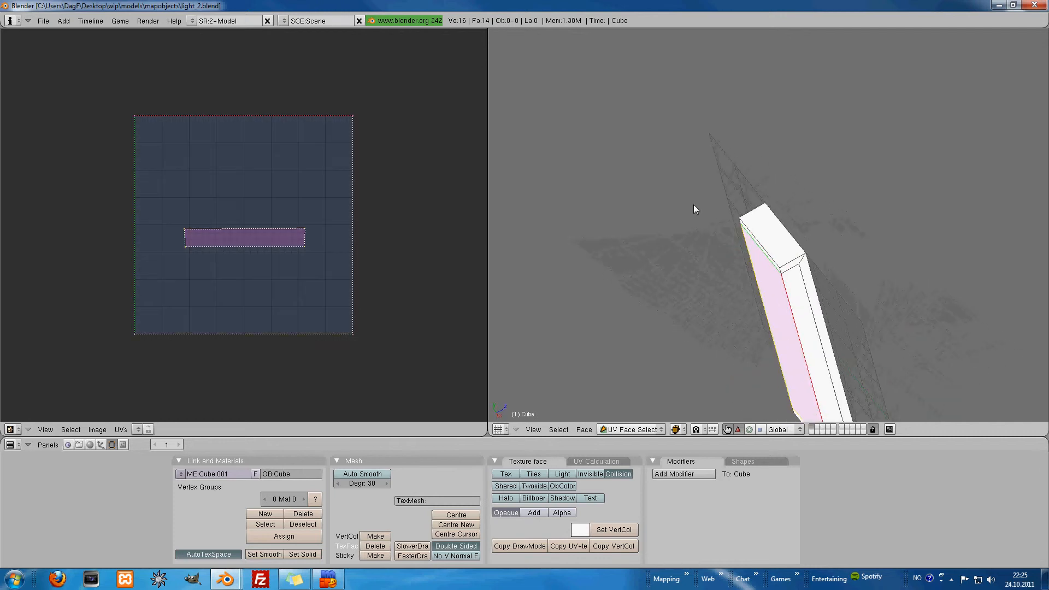
pyautogui.keyDown('shift'); pyautogui.rightClick(813, 317); pyautogui.keyUp('shift')
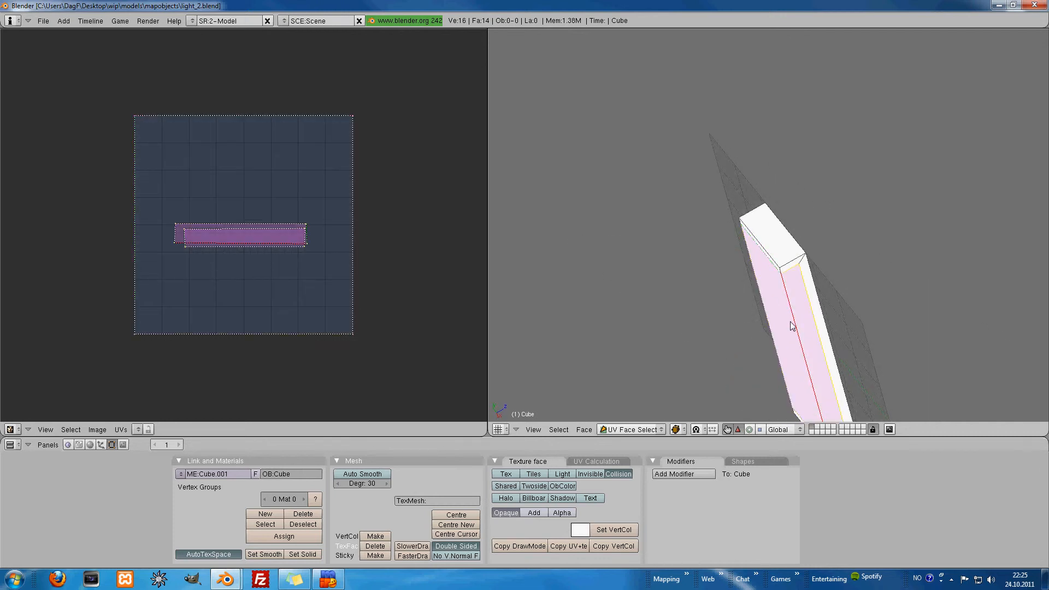
pyautogui.click(251, 257)
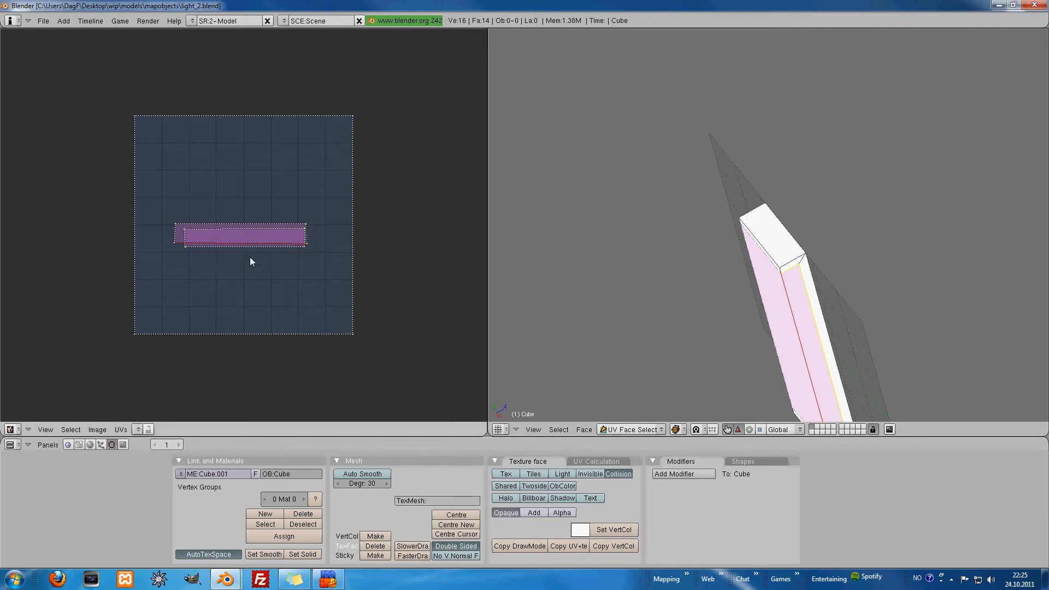
pyautogui.press('a')
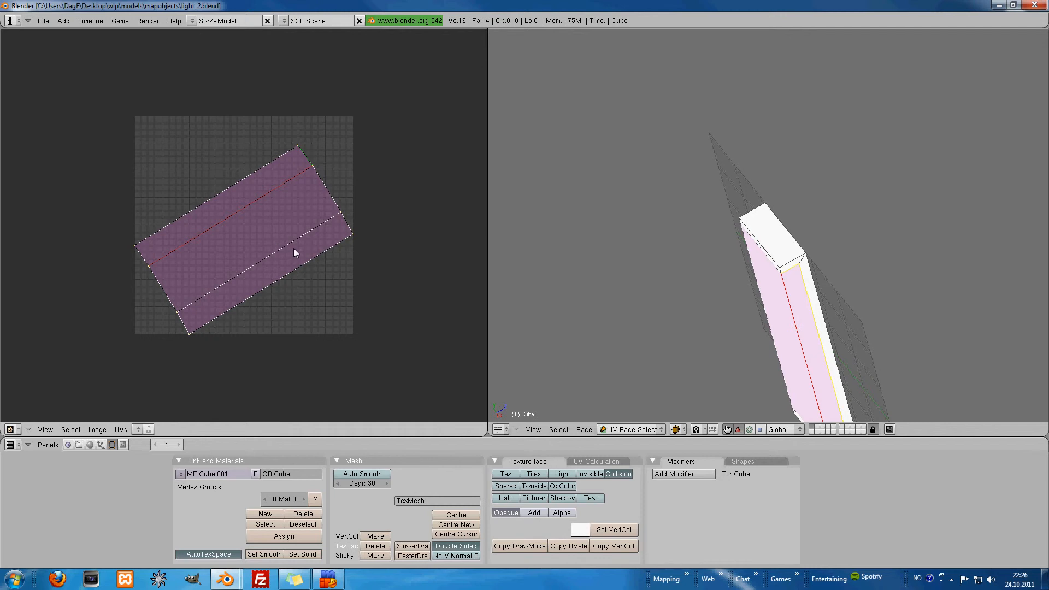
# Rotate the three-face UV island level and fit it, scaled down, into the upper right corner of the UV grid
pyautogui.press('r')
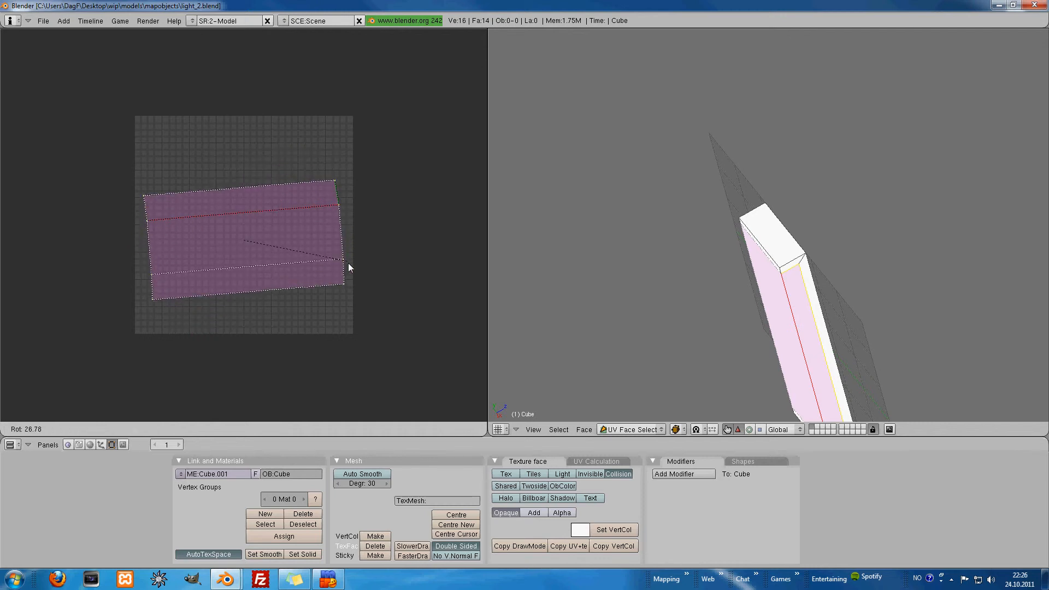
pyautogui.click(348, 271)
pyautogui.press('s')
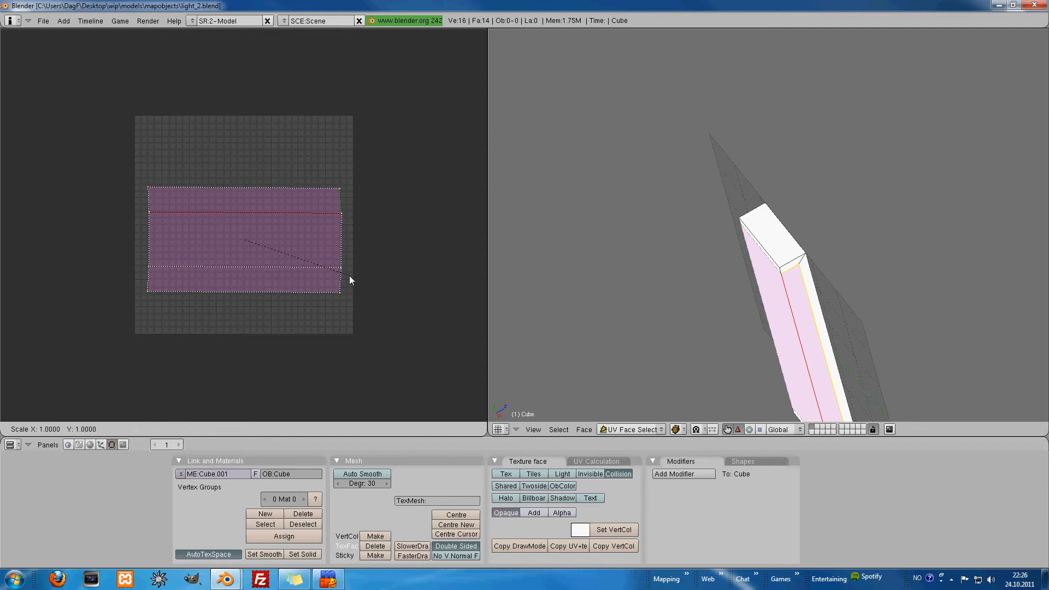
pyautogui.click(330, 266)
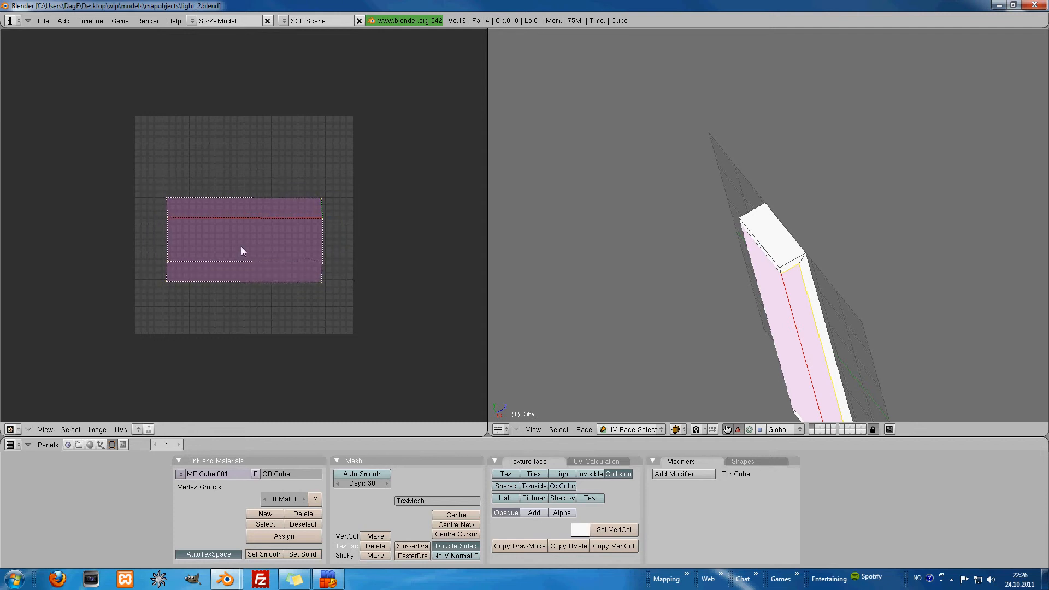
pyautogui.press('g')
pyautogui.click(270, 168)
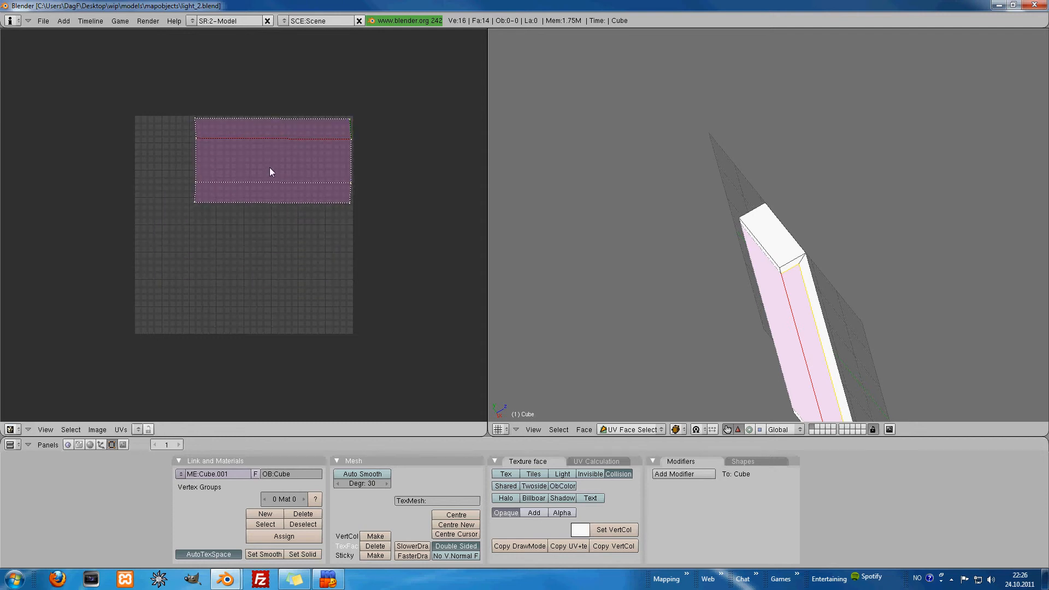
# Select only the remaining faces, the top, both ends and the narrow underside strips, and unwrap them as one band
pyautogui.press('a')
pyautogui.moveTo(790, 258); pyautogui.dragTo(827, 225, button='middle')
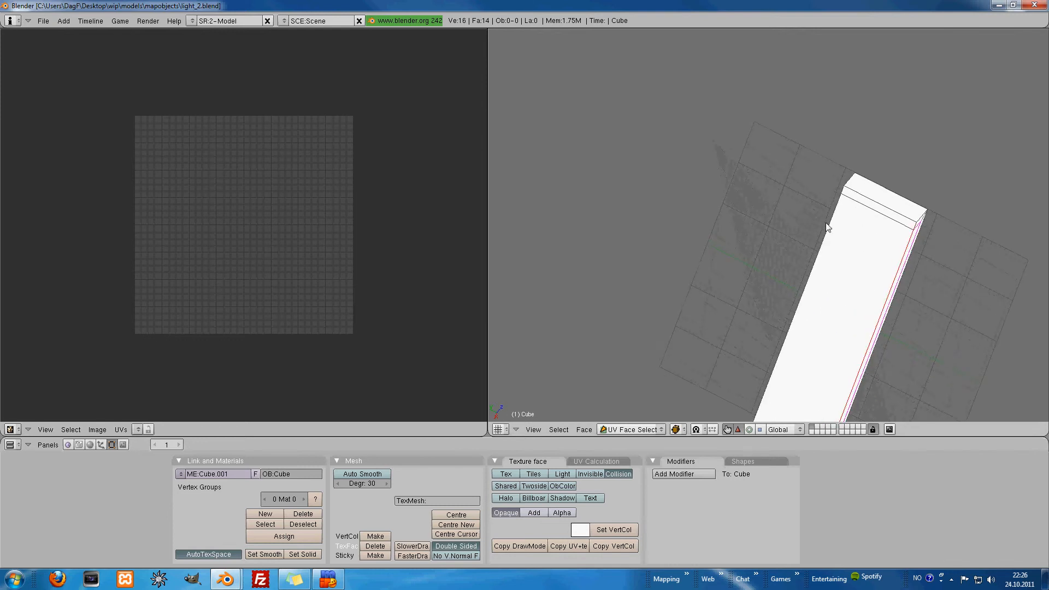
pyautogui.rightClick(875, 204)
pyautogui.keyDown('shift'); pyautogui.rightClick(881, 196); pyautogui.keyUp('shift')
pyautogui.moveTo(881, 195); pyautogui.dragTo(676, 175, button='middle')
pyautogui.press('e')
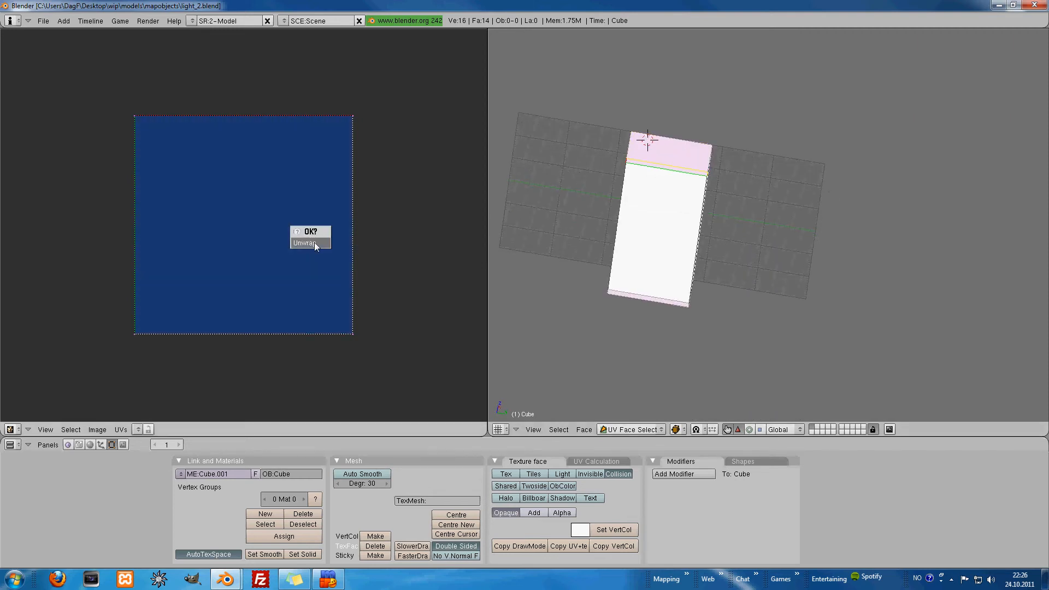
pyautogui.click(314, 242)
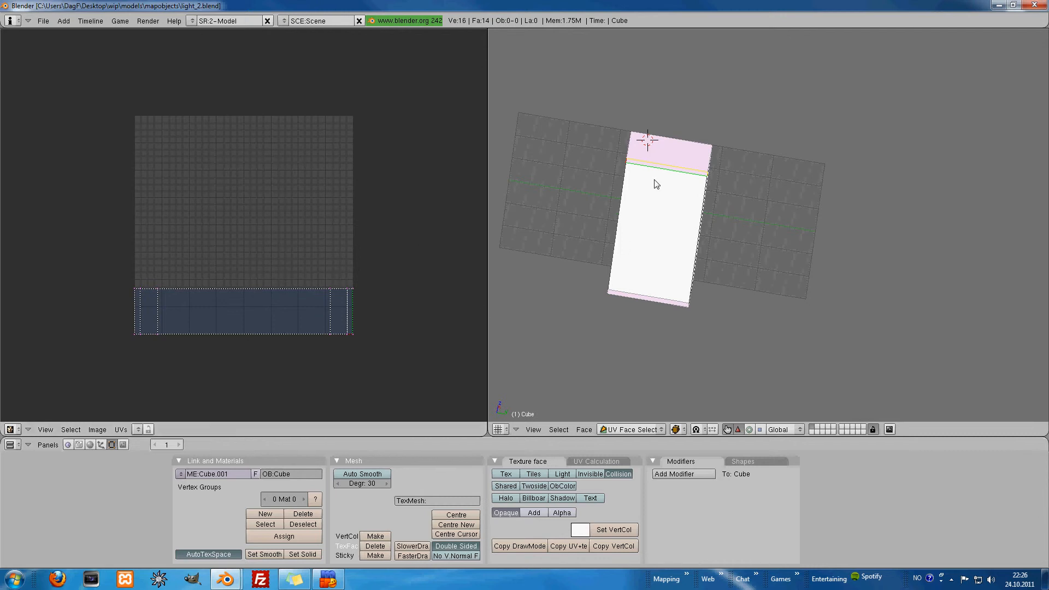
# Select all faces of the fixture and save their UV face layout at size 512 in the mapobjects folder as light_2.blend
pyautogui.moveTo(653, 187); pyautogui.dragTo(714, 231, button='middle')
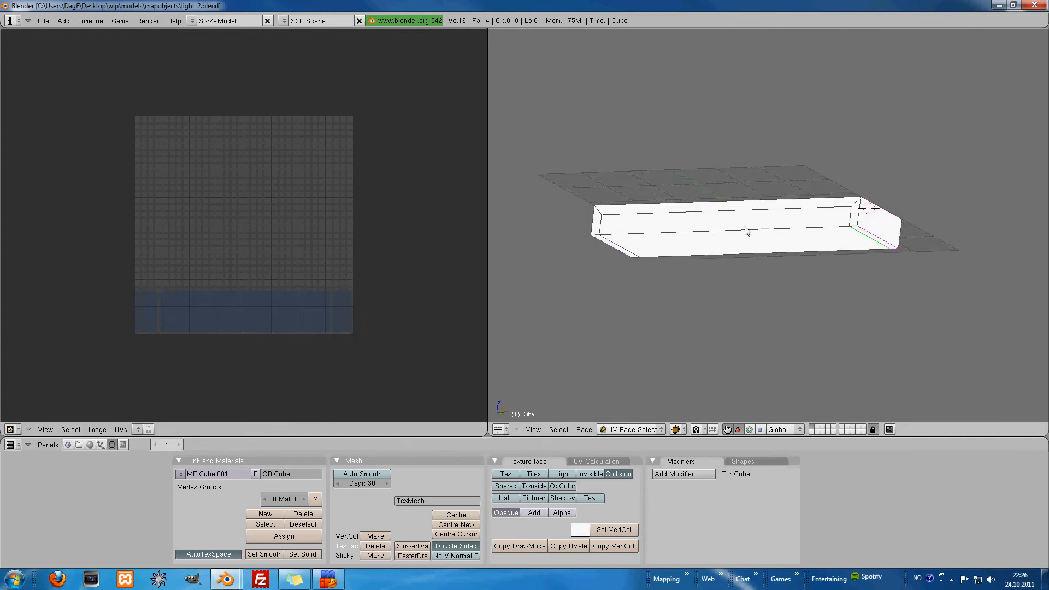
pyautogui.press('a')
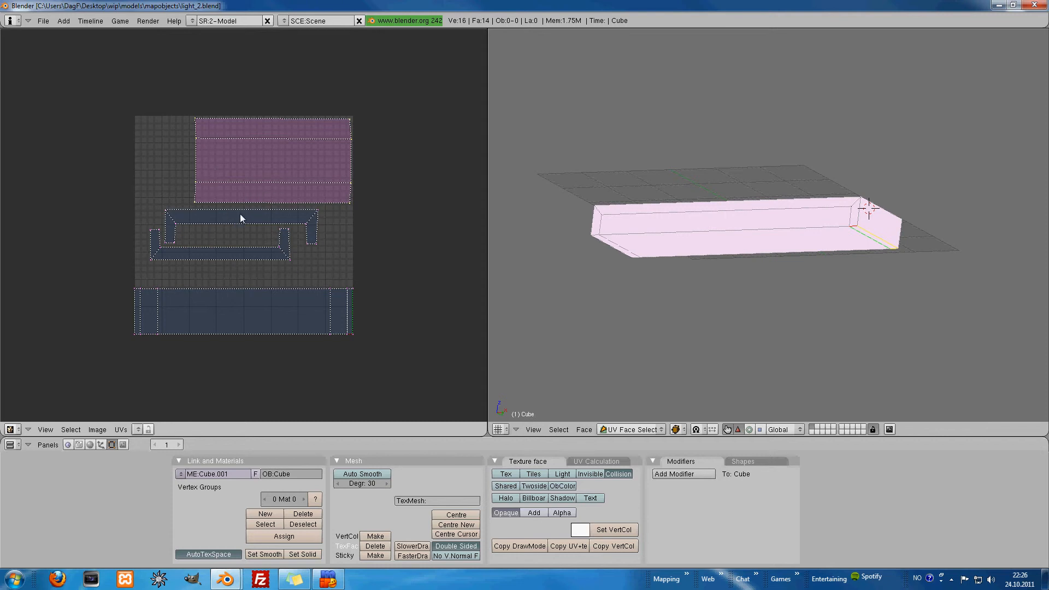
pyautogui.press('a')
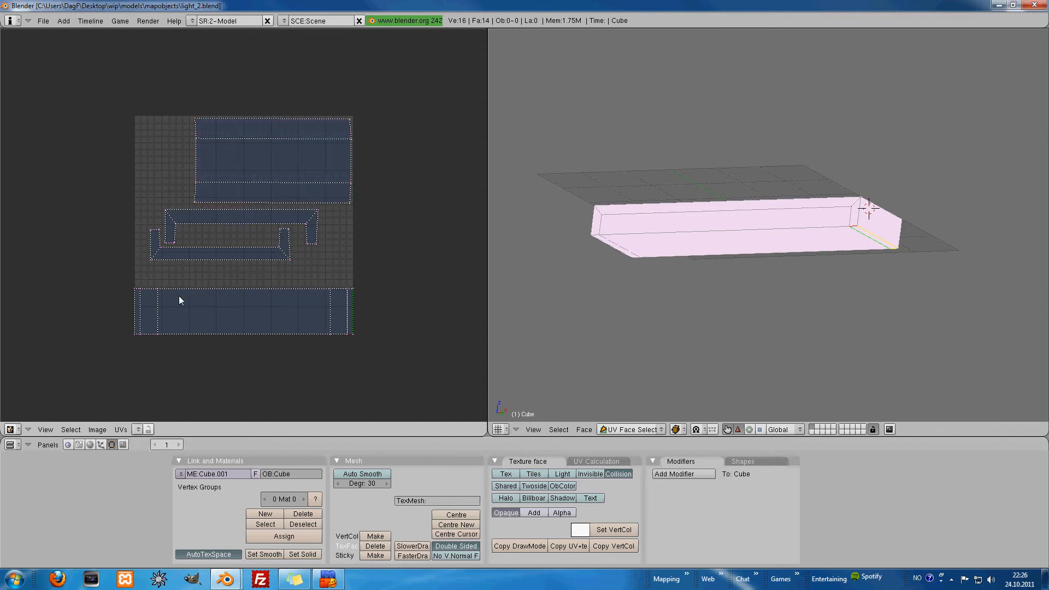
pyautogui.click(123, 429)
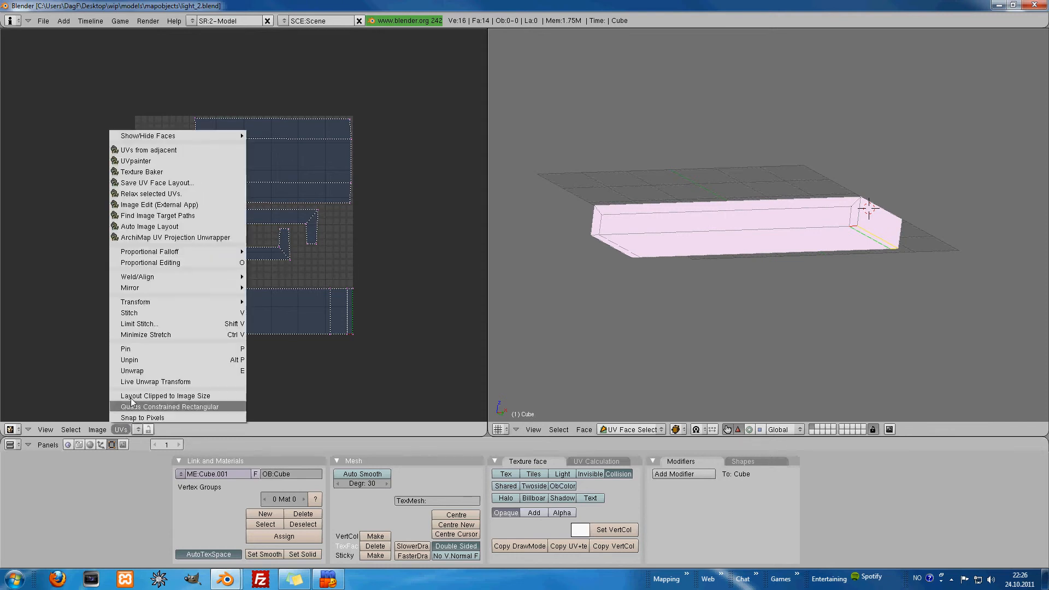
pyautogui.click(199, 181)
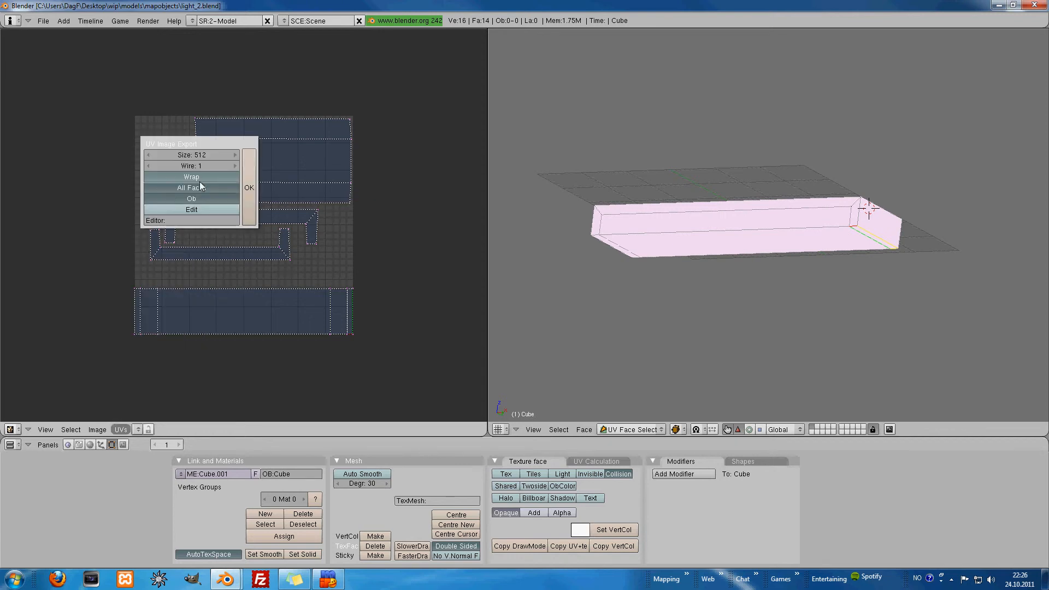
pyautogui.click(247, 180)
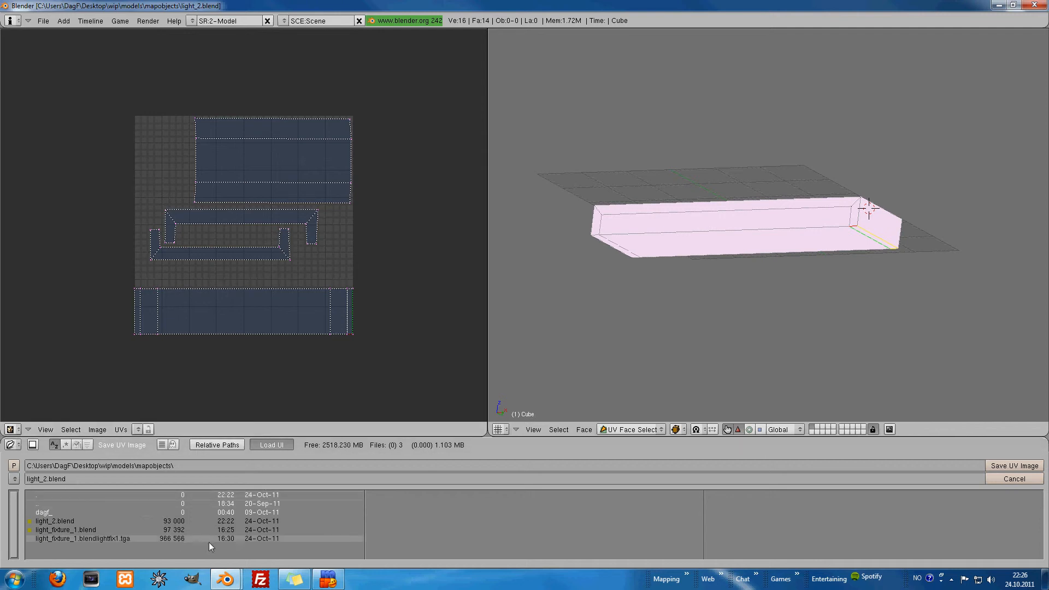
pyautogui.click(1007, 469)
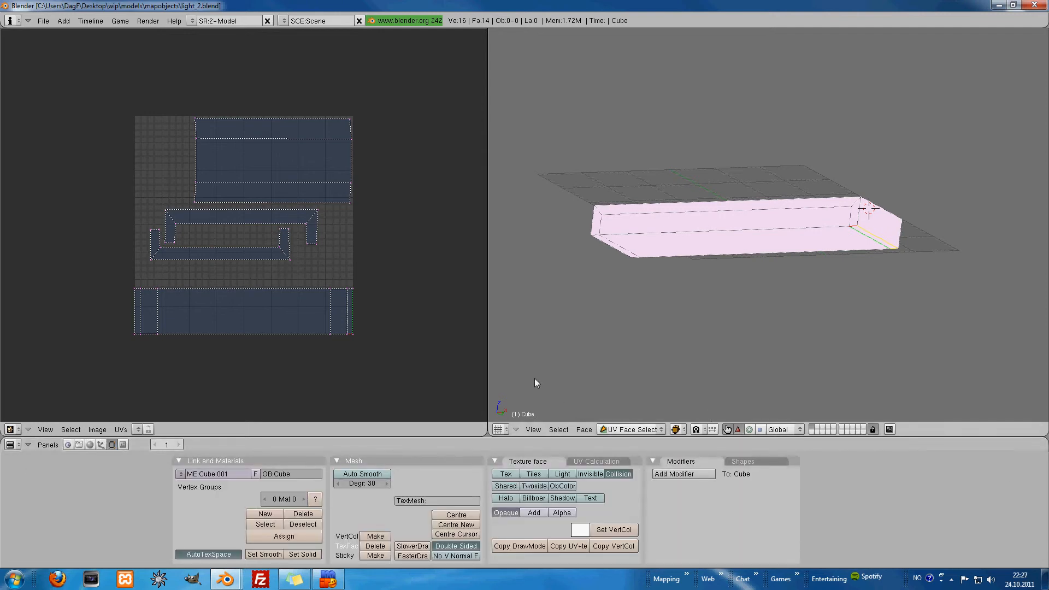
# Save the model over light_2.blend and minimise both Blender windows
pyautogui.hotkey('ctrl', 'w')
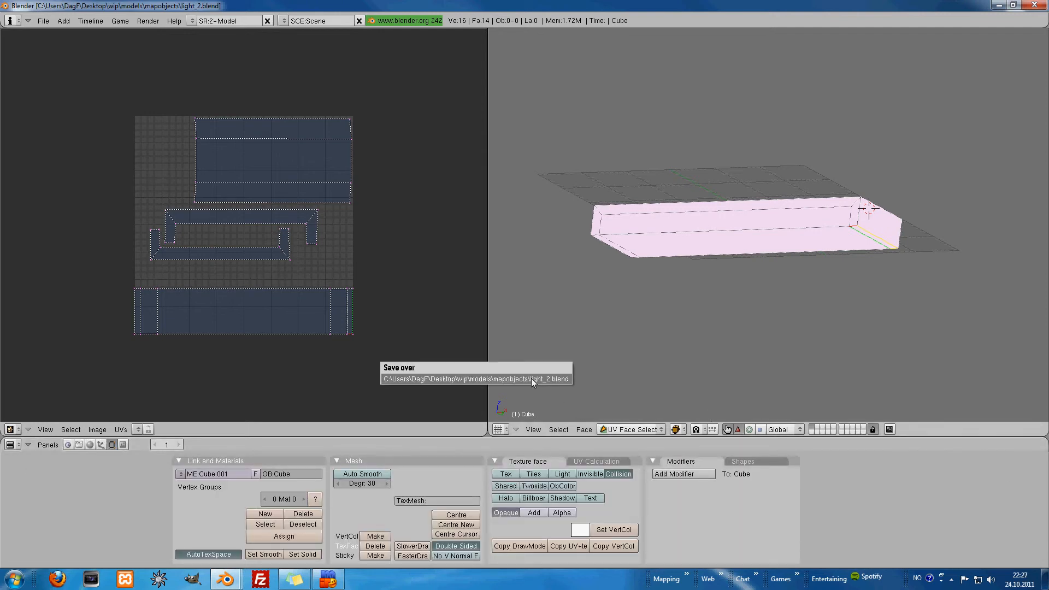
pyautogui.click(533, 380)
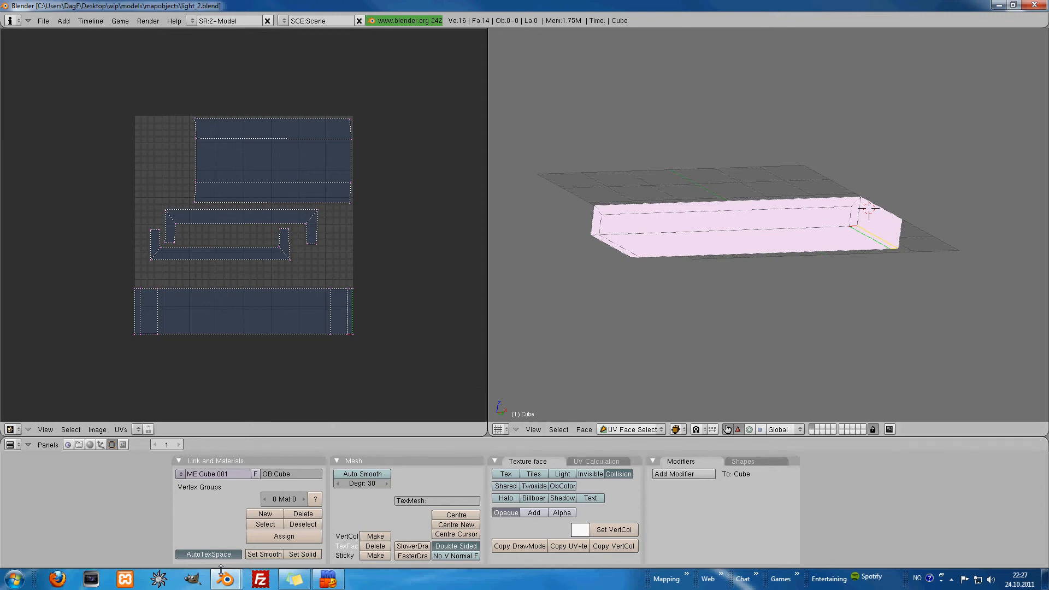
pyautogui.click(997, 7)
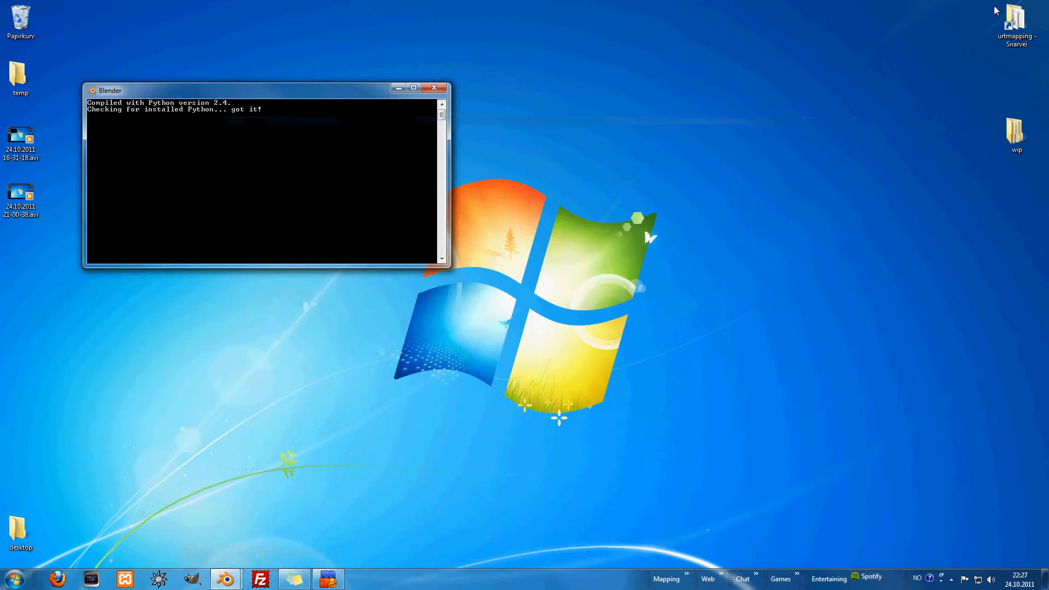
pyautogui.click(398, 87)
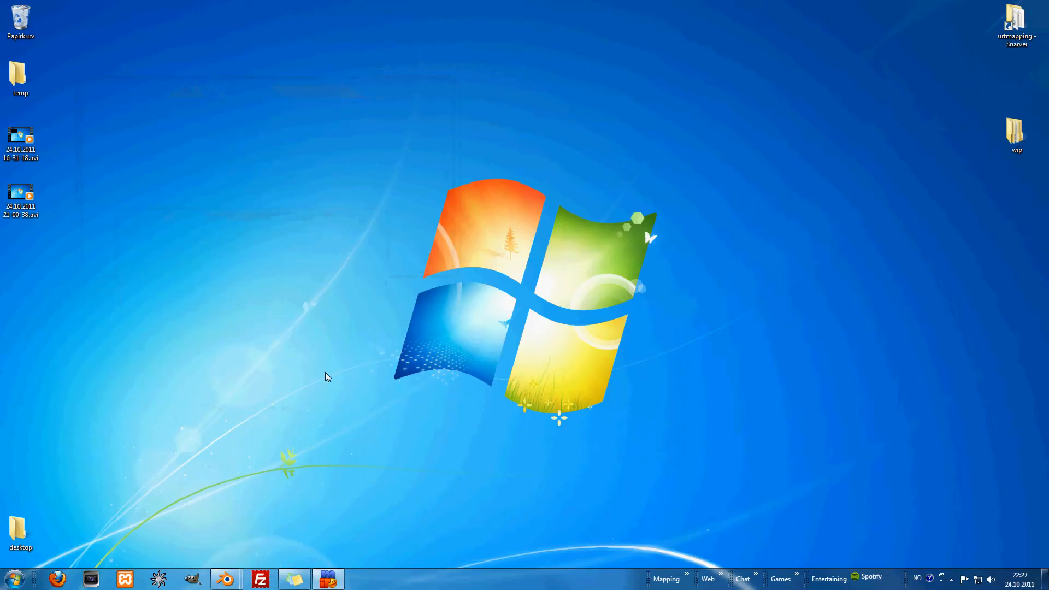
# Switch to Firefox and open cgtextures.com
pyautogui.click(58, 579)
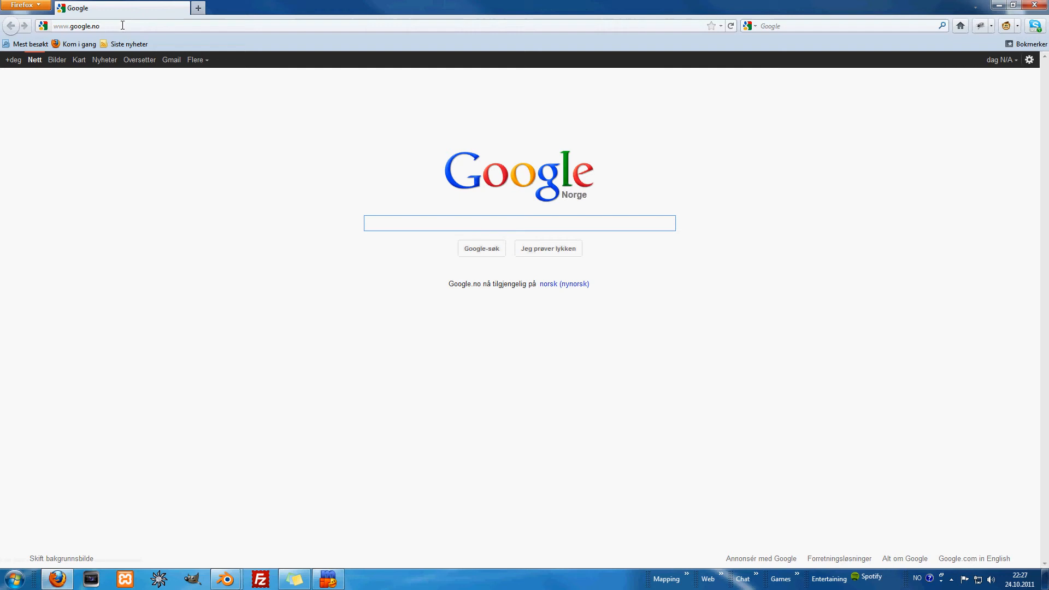
pyautogui.click(122, 26)
pyautogui.write('cg')
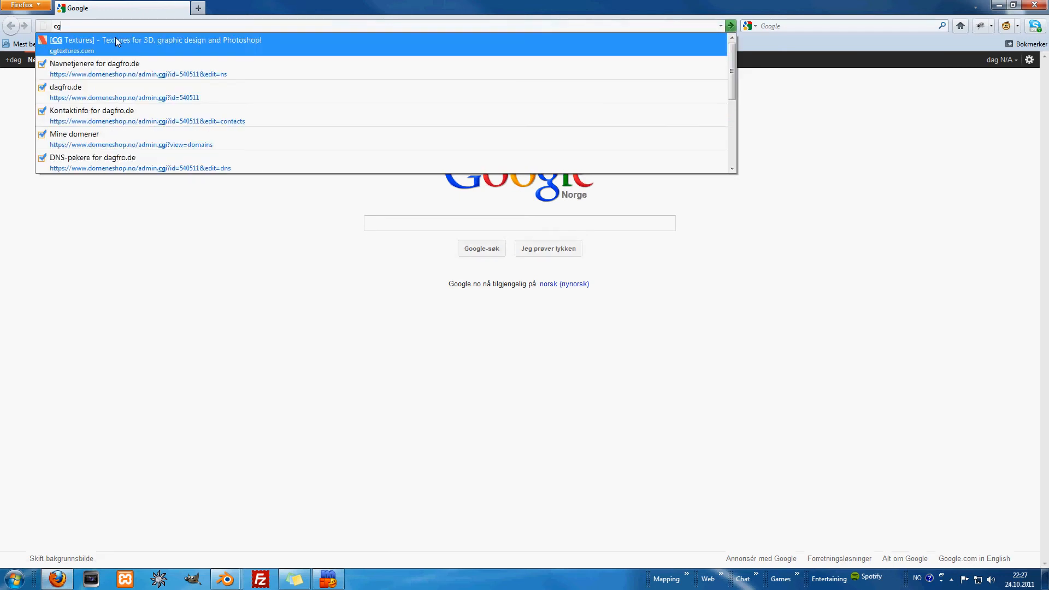
pyautogui.click(116, 38)
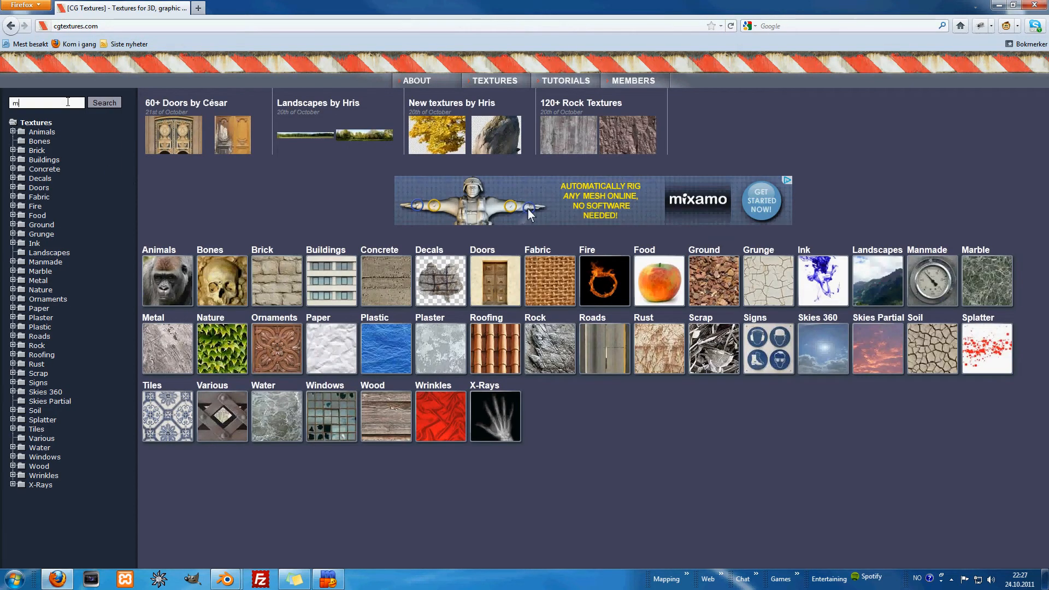
# Search the texture library for metal and narrow the results to the Rust \ Rusted Paint category
pyautogui.press('Return')
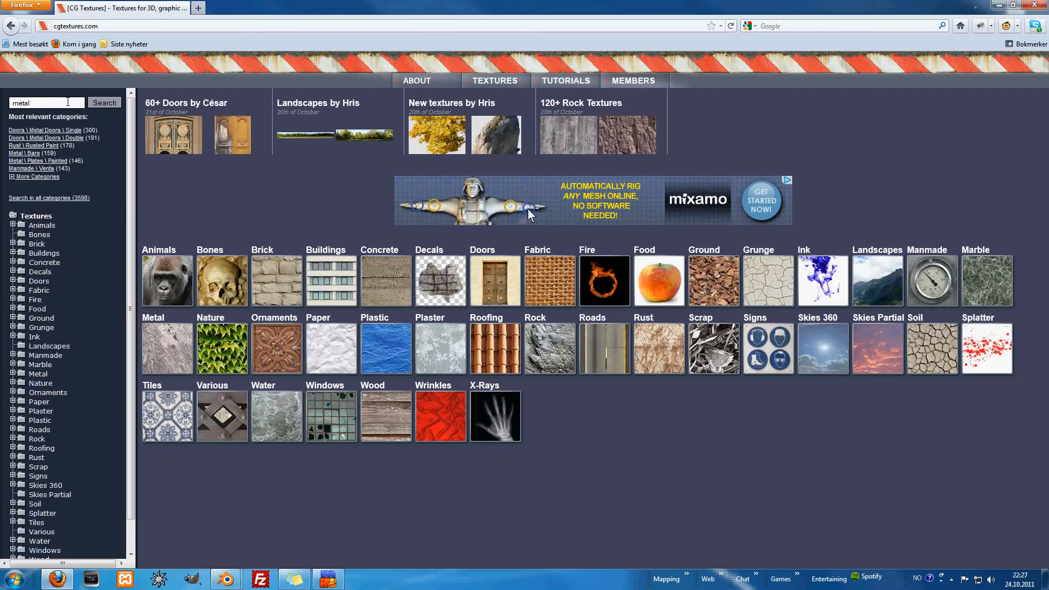
pyautogui.scroll(-2, 341, 403)
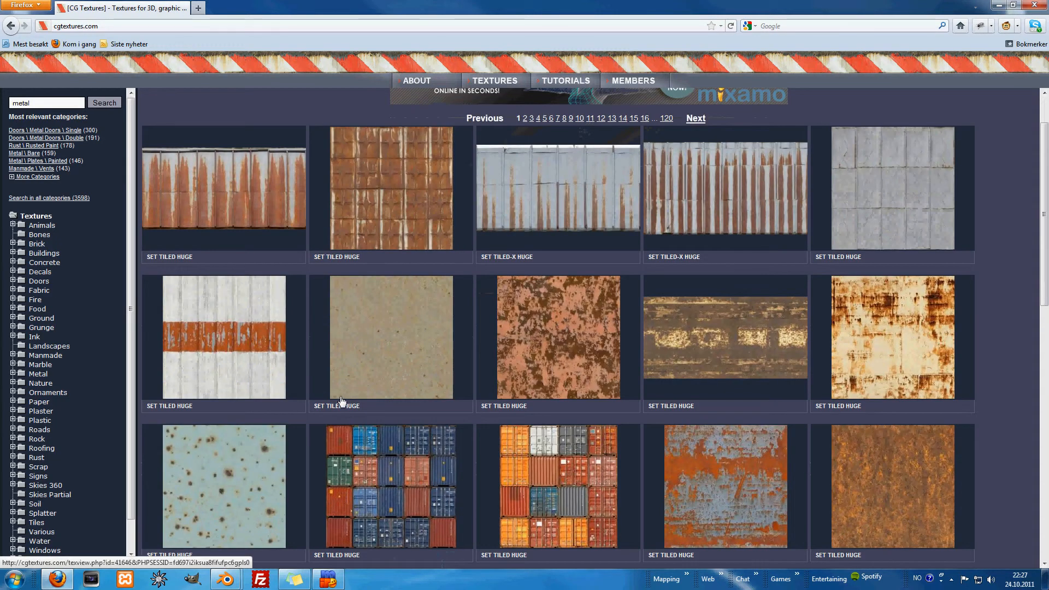
pyautogui.scroll(-10, 341, 403)
pyautogui.scroll(6, 329, 384)
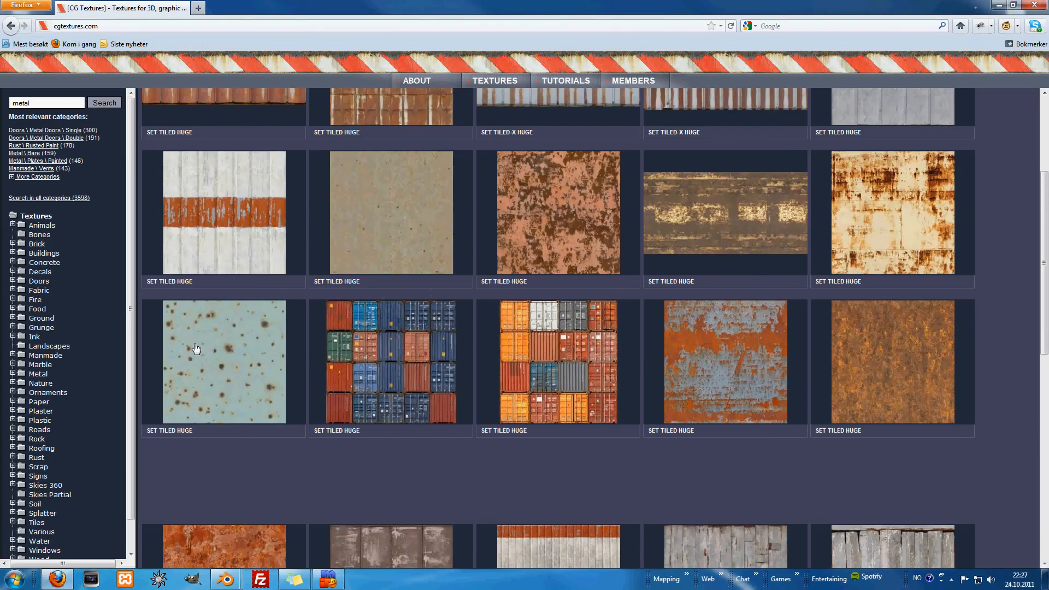
pyautogui.click(49, 146)
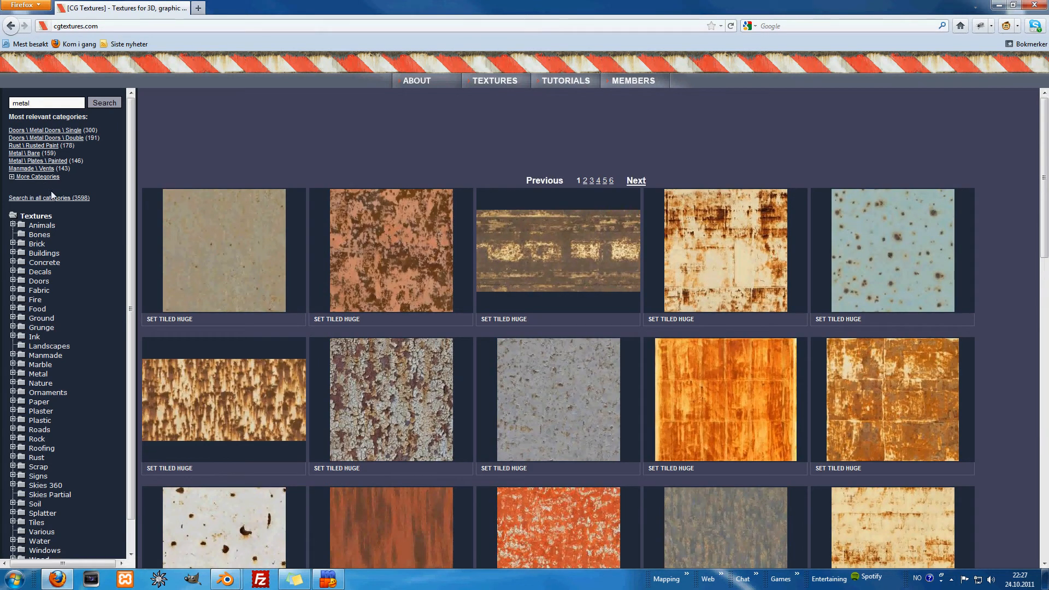
# Download the small 700x700 tiled image of texture RustPaint0224 and minimise Firefox
pyautogui.click(274, 293)
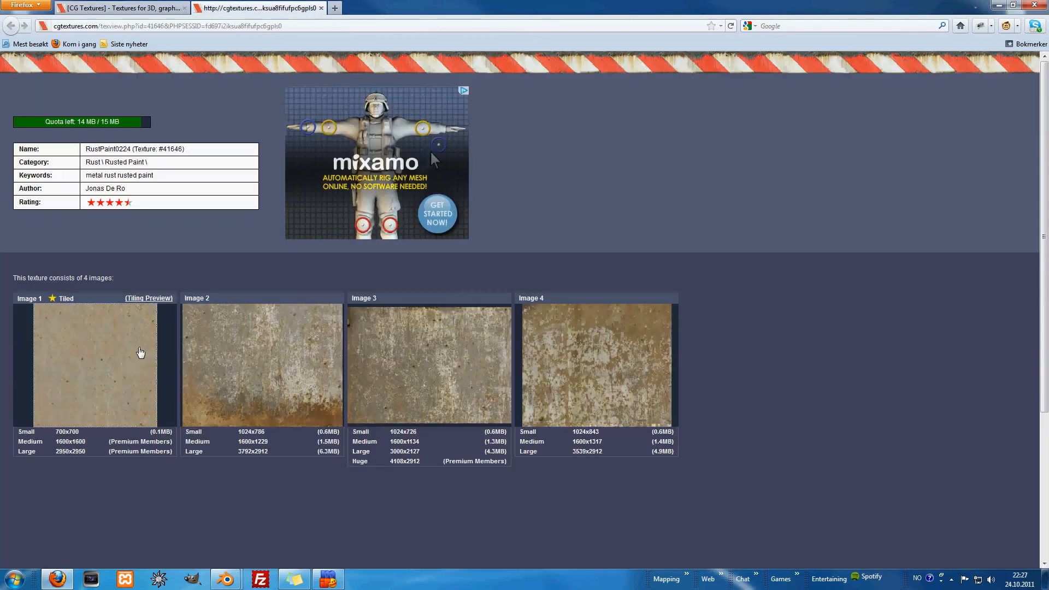
pyautogui.click(313, 280)
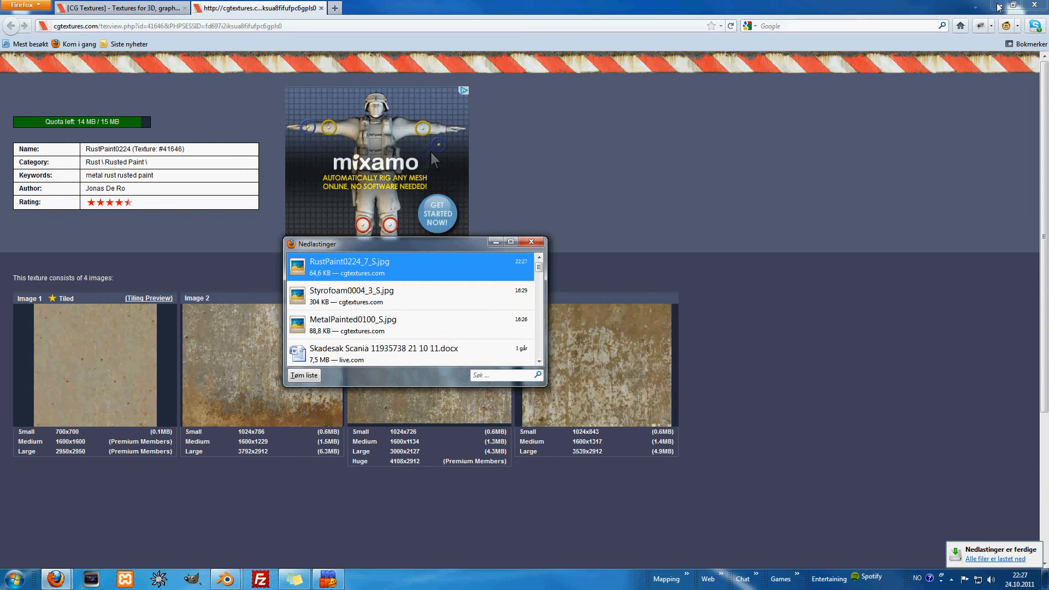
pyautogui.click(998, 6)
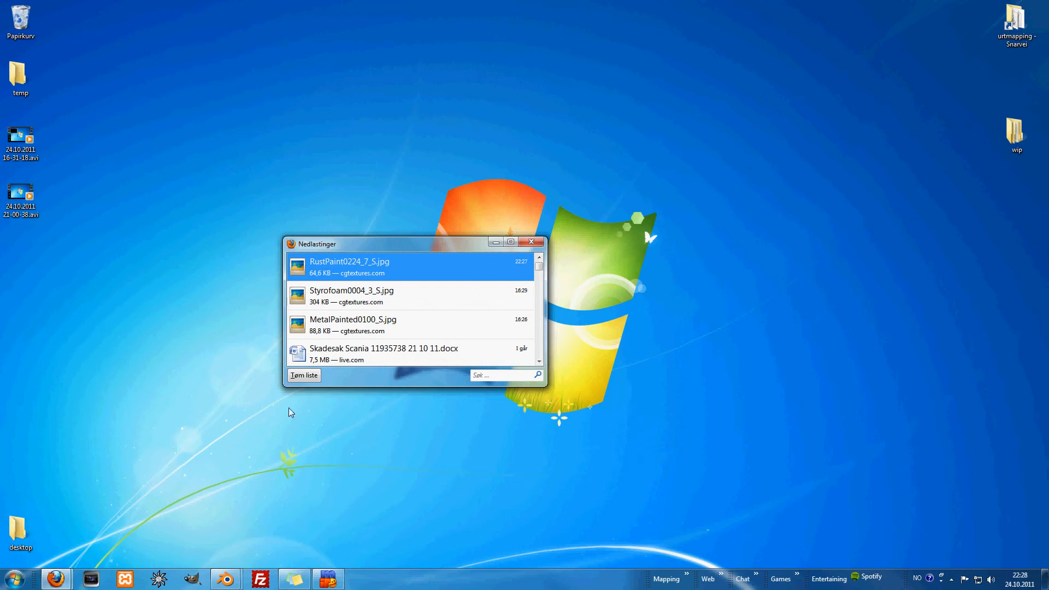
# Start GIMP and open light_2.blendCube.tga from the wip > models > mapobjects folder in it
pyautogui.click(187, 580)
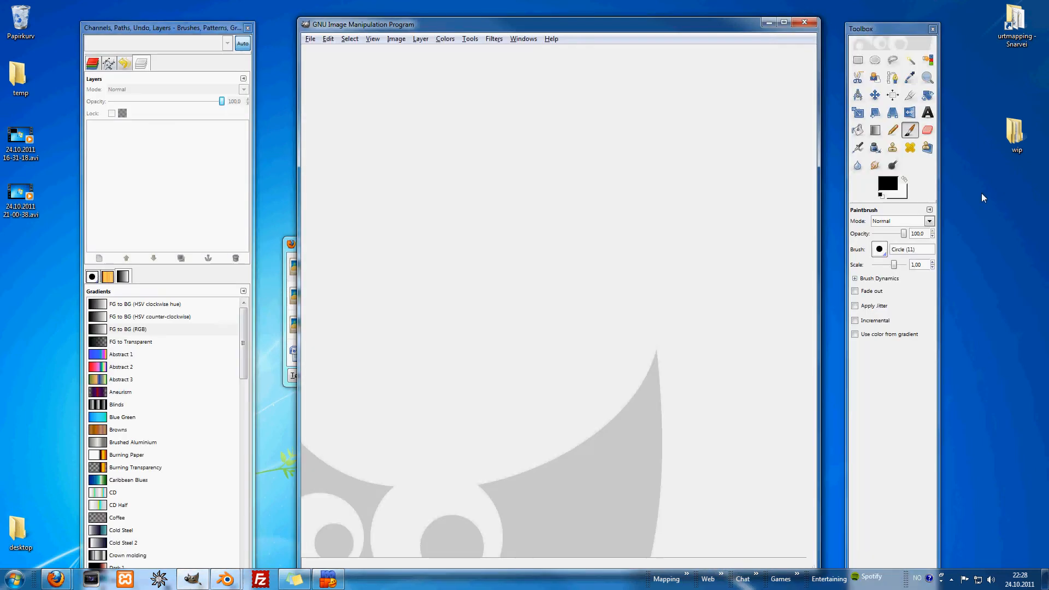
pyautogui.doubleClick(1015, 132)
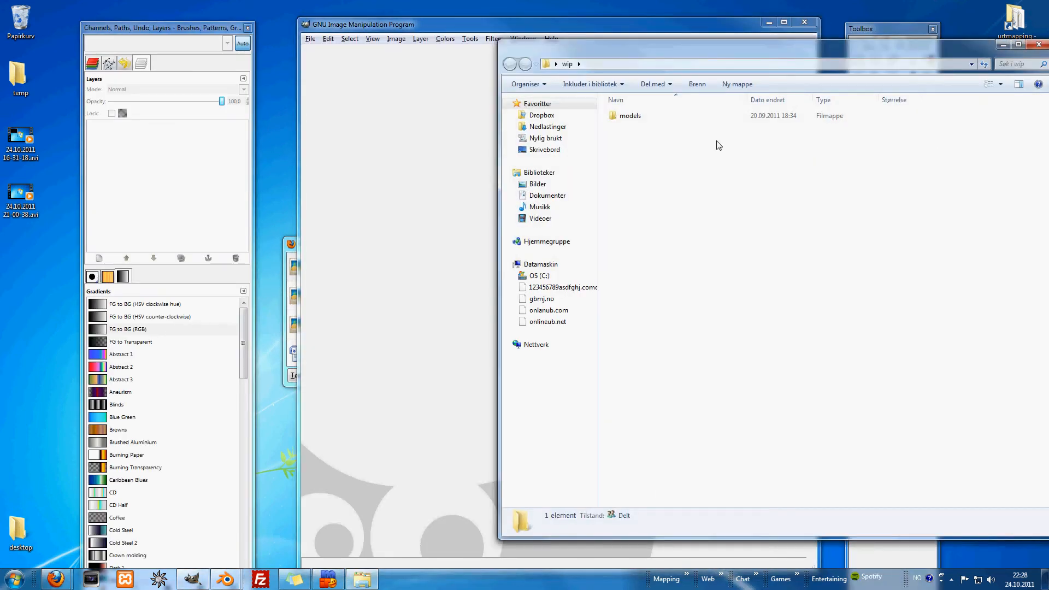
pyautogui.doubleClick(661, 117)
pyautogui.moveTo(665, 53); pyautogui.dragTo(611, 56)
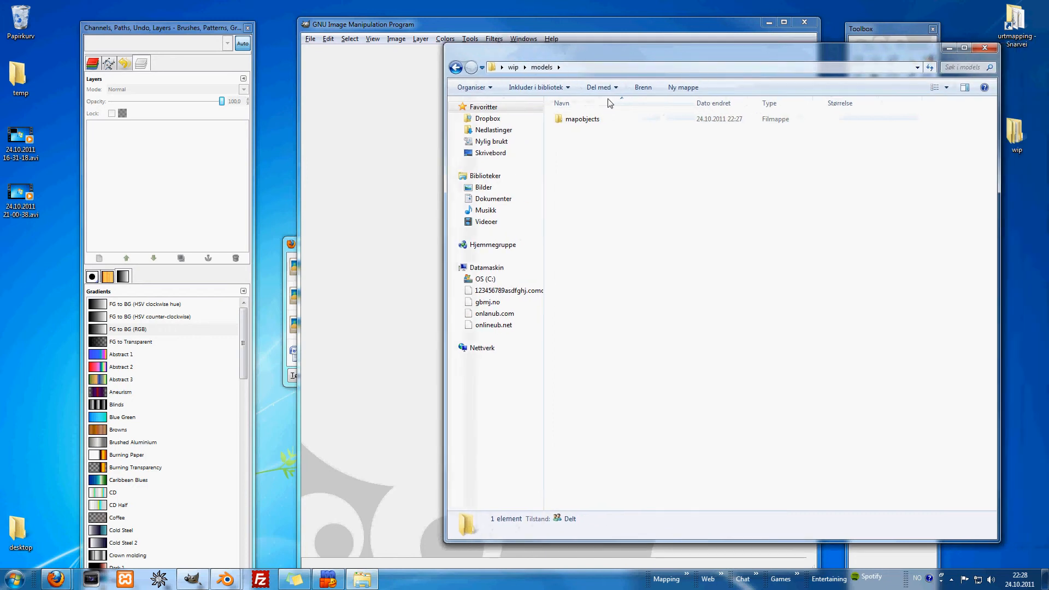
pyautogui.doubleClick(595, 120)
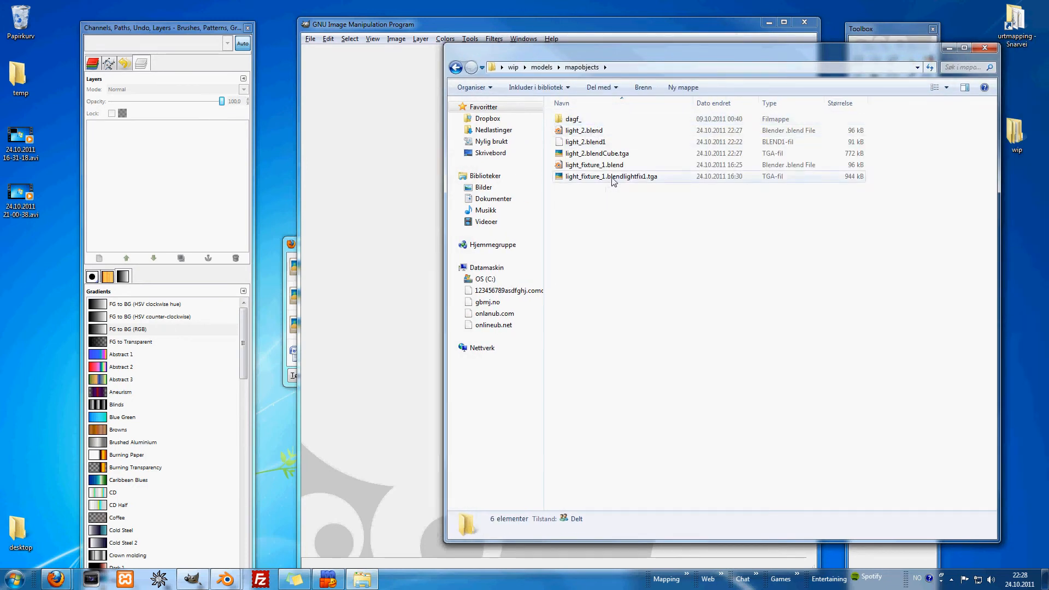
pyautogui.click(611, 156)
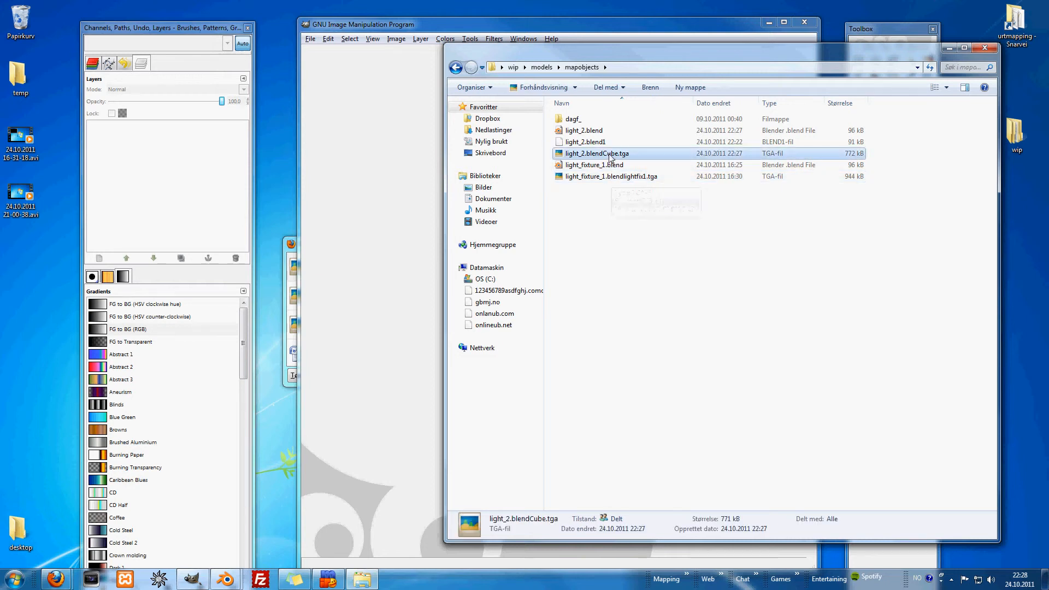
pyautogui.moveTo(606, 157); pyautogui.dragTo(414, 212)
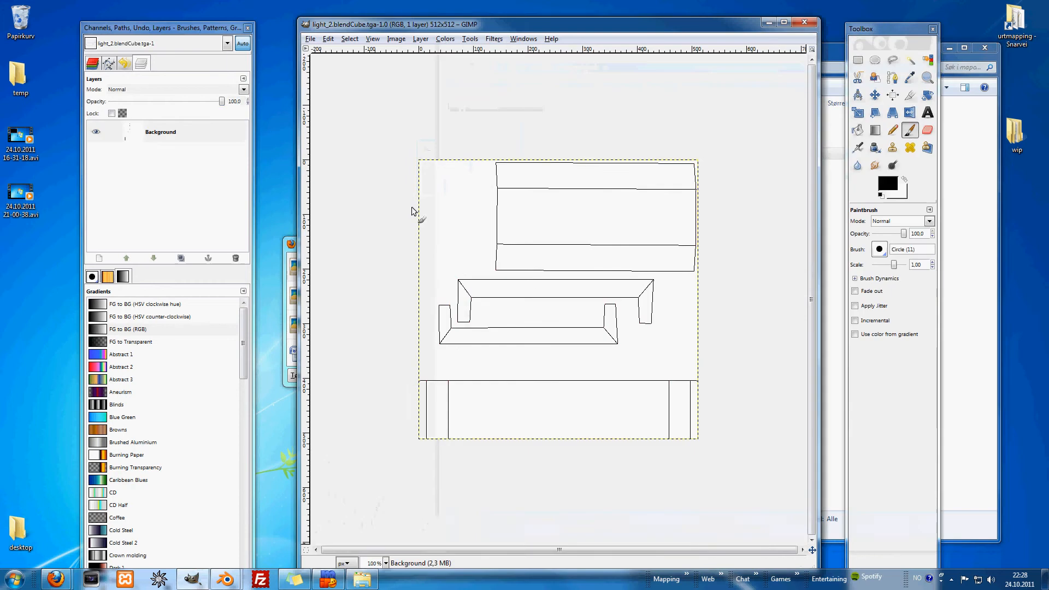
# Add the downloaded RustPaint0224_7_S.jpg as a layer over the UV layout and scale it to 256 × 256 pixels
pyautogui.click(293, 254)
pyautogui.moveTo(294, 252); pyautogui.dragTo(719, 265)
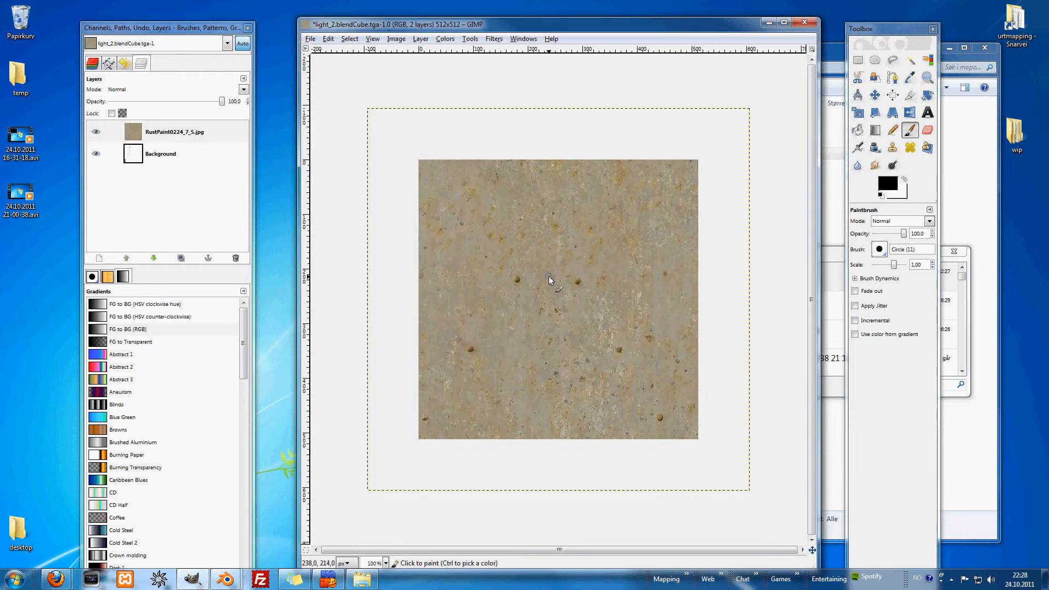
pyautogui.hotkey('shift', 't')
pyautogui.click(549, 280)
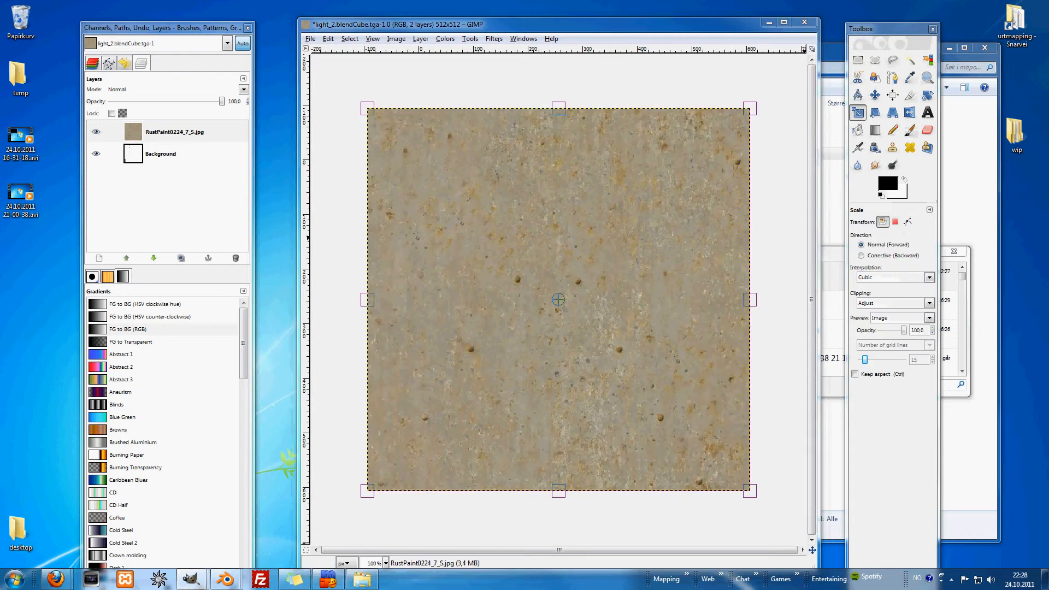
pyautogui.moveTo(830, 245); pyautogui.dragTo(664, 247)
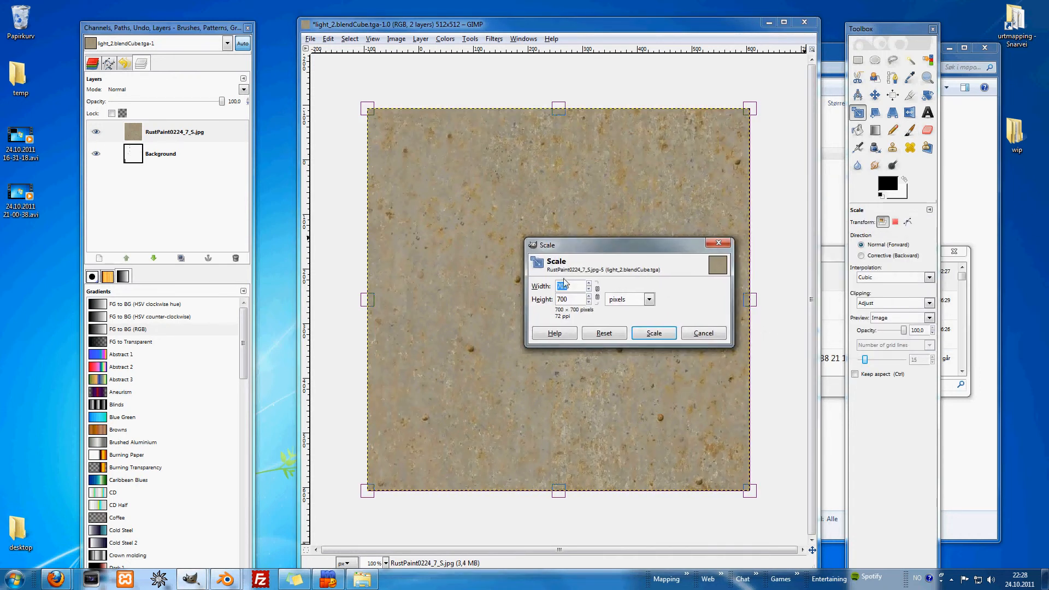
pyautogui.click(597, 292)
pyautogui.doubleClick(586, 287)
pyautogui.write('2566')
pyautogui.press('BackSpace')
pyautogui.click(642, 338)
# Cut the scaled rust texture to the clipboard and add a new transparent layer beneath the Background layer
pyautogui.hotkey('ctrl', 'x')
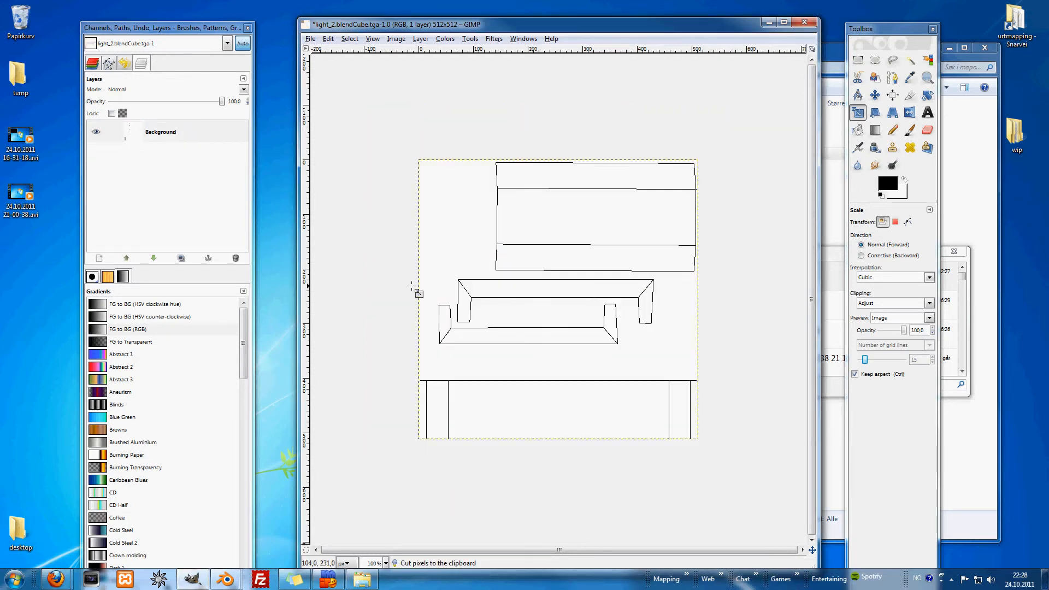
pyautogui.click(99, 258)
pyautogui.click(138, 230)
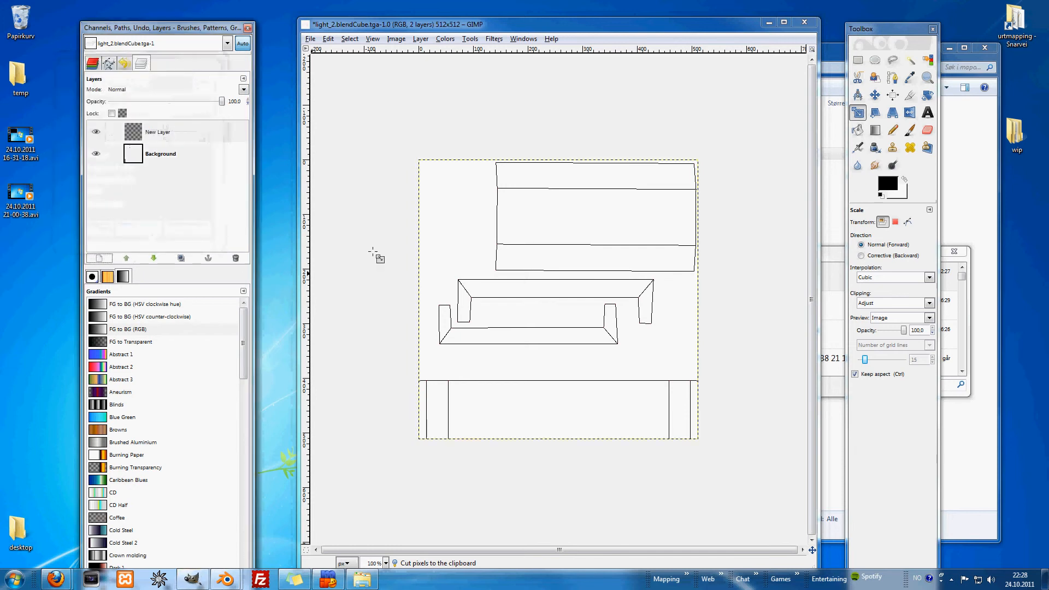
pyautogui.moveTo(134, 132); pyautogui.dragTo(143, 158)
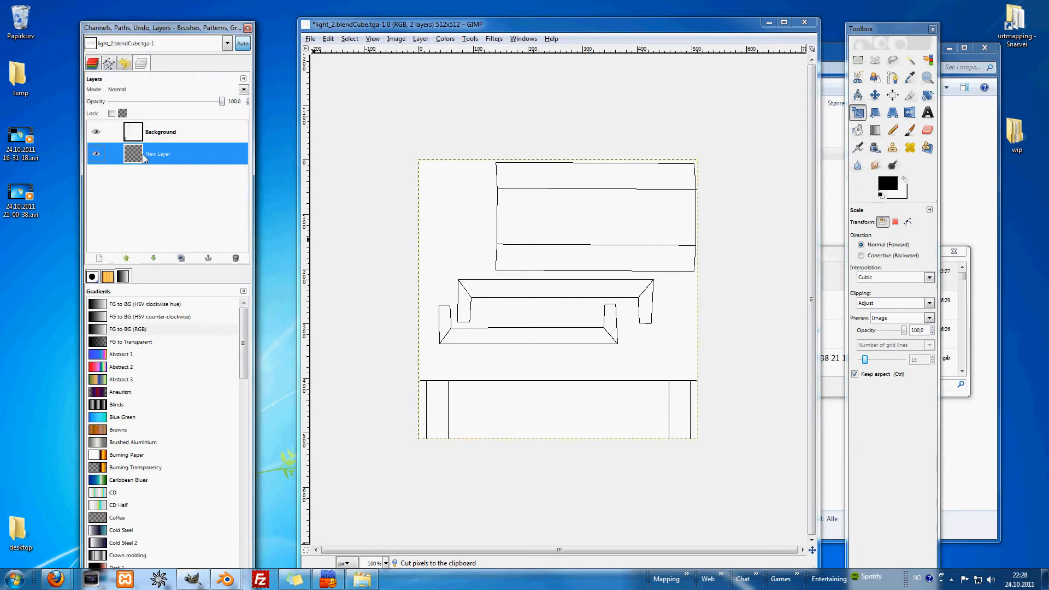
# Set the Background layer's opacity to 50 and hide it, leaving the new empty layer selected
pyautogui.click(138, 125)
pyautogui.click(135, 106)
pyautogui.click(135, 105)
pyautogui.click(135, 106)
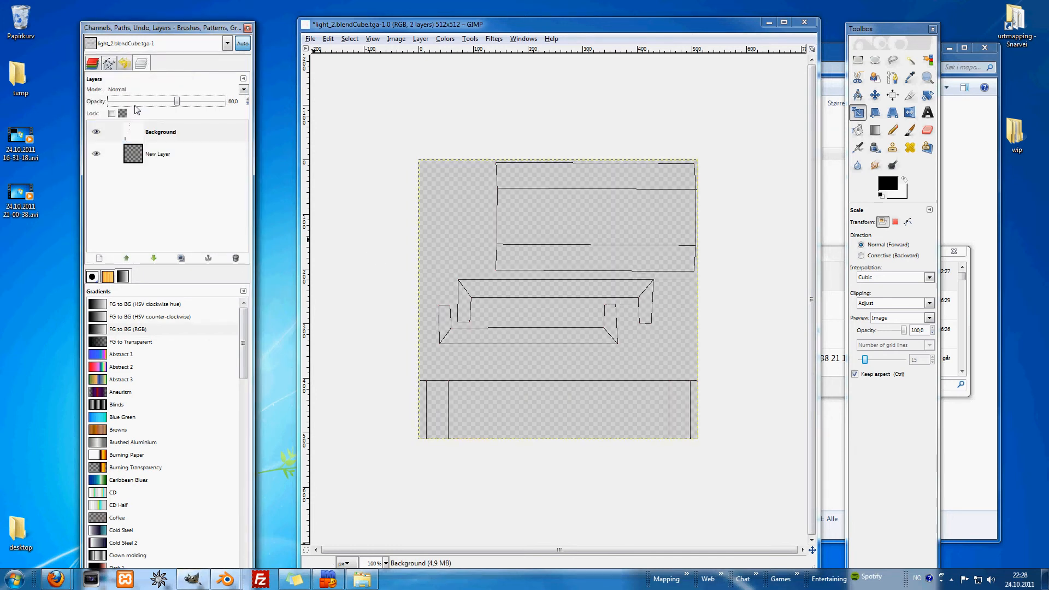
pyautogui.click(135, 106)
pyautogui.click(130, 153)
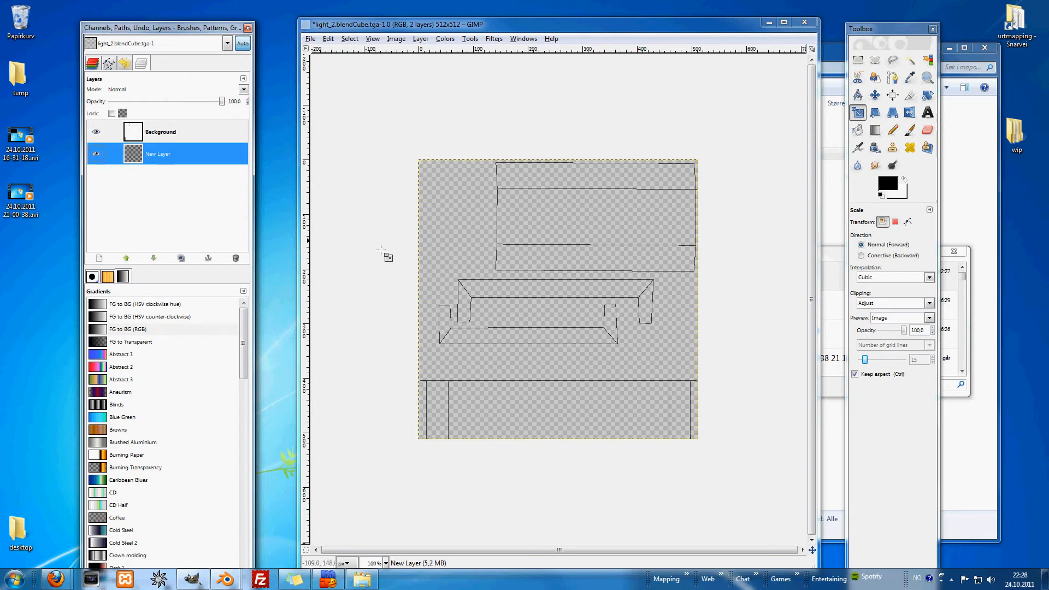
pyautogui.click(96, 131)
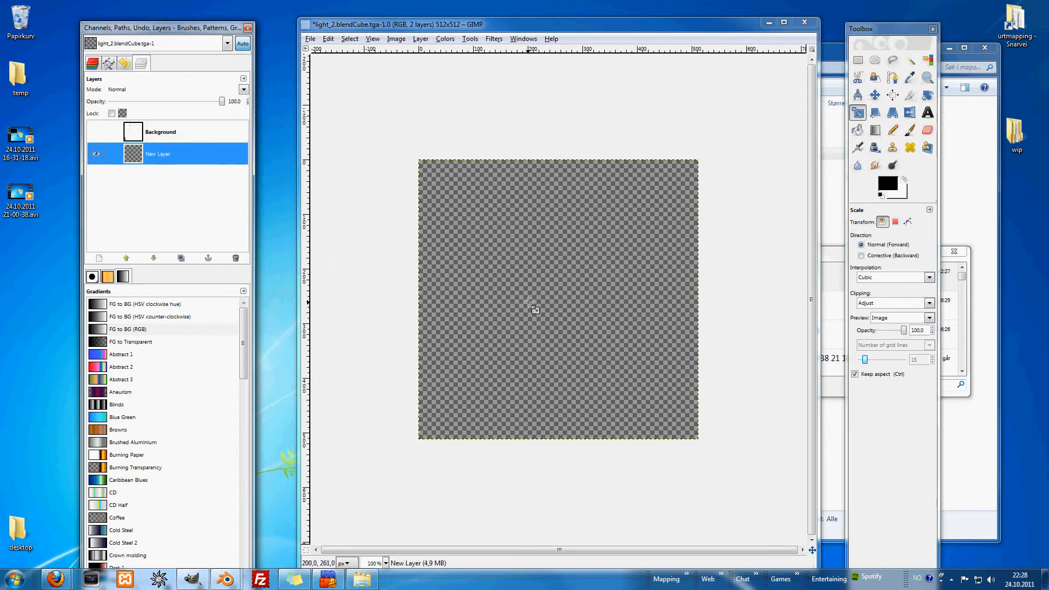
pyautogui.hotkey('shift', 'b')
pyautogui.click(534, 310)
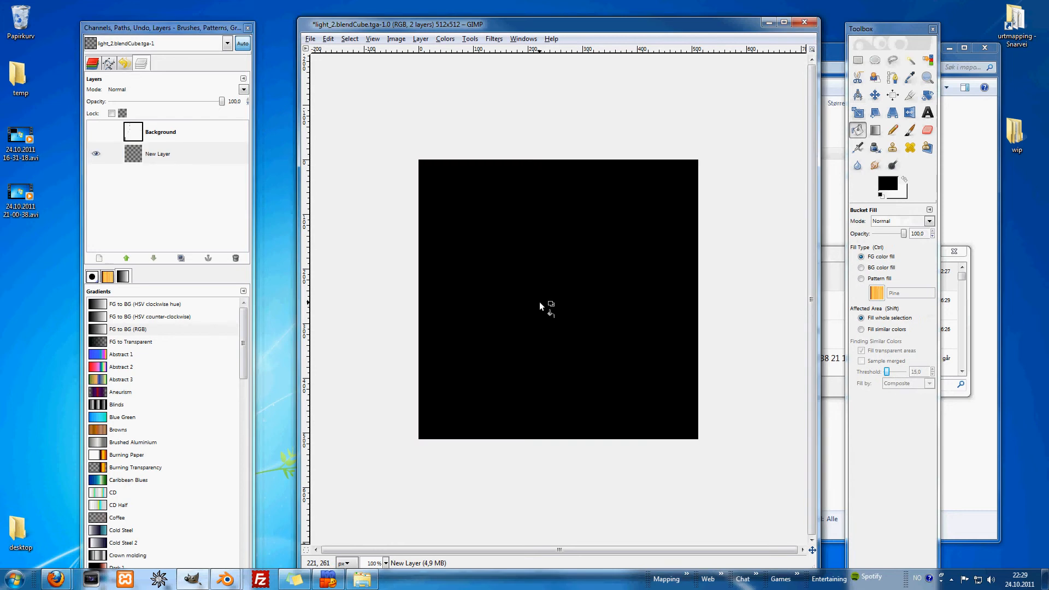
pyautogui.hotkey('ctrl', 'z')
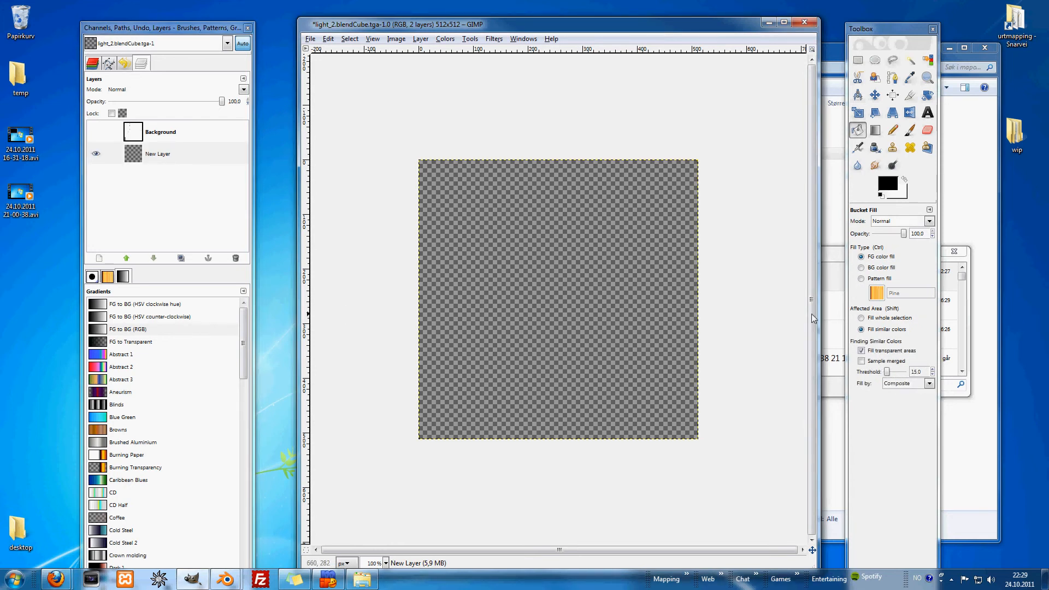
# Bucket-fill the whole new layer with the Clipboard pattern and inspect the tiling up close
pyautogui.click(878, 278)
pyautogui.click(877, 293)
pyautogui.click(877, 311)
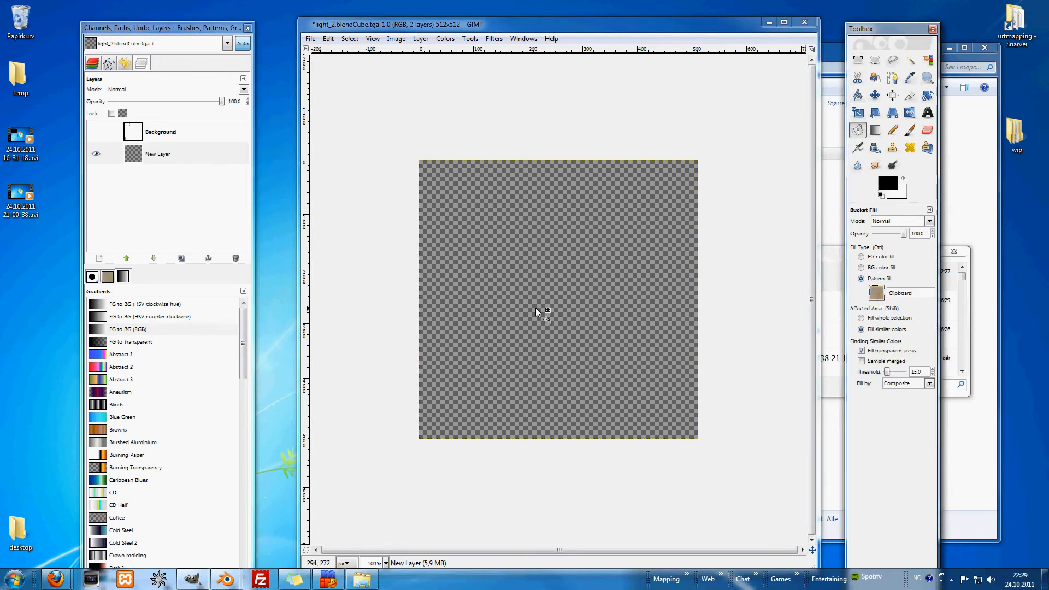
pyautogui.click(534, 307)
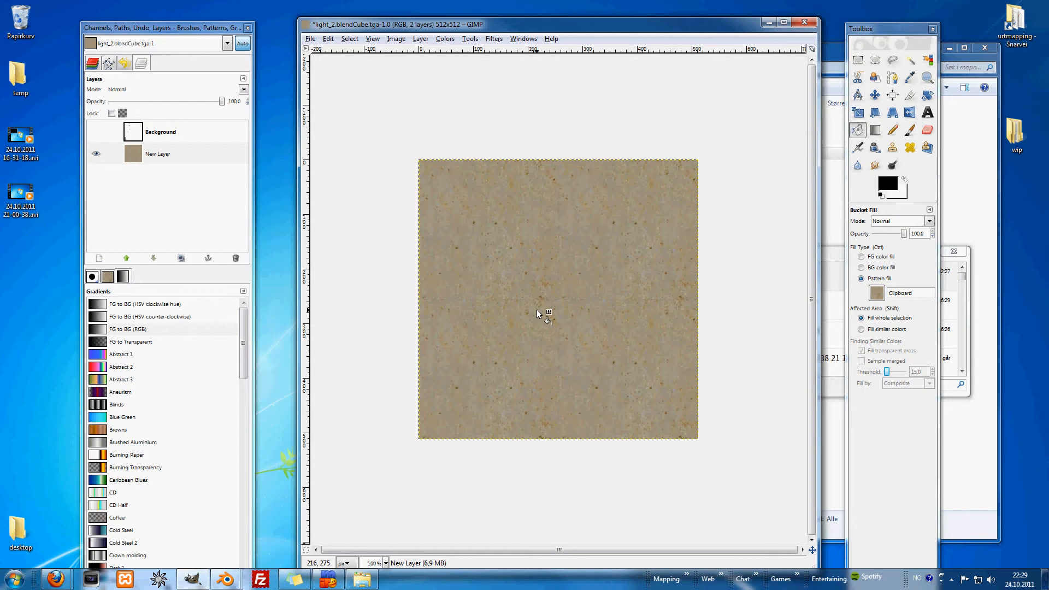
pyautogui.keyDown('shift'); pyautogui.click(553, 317); pyautogui.keyUp('shift')
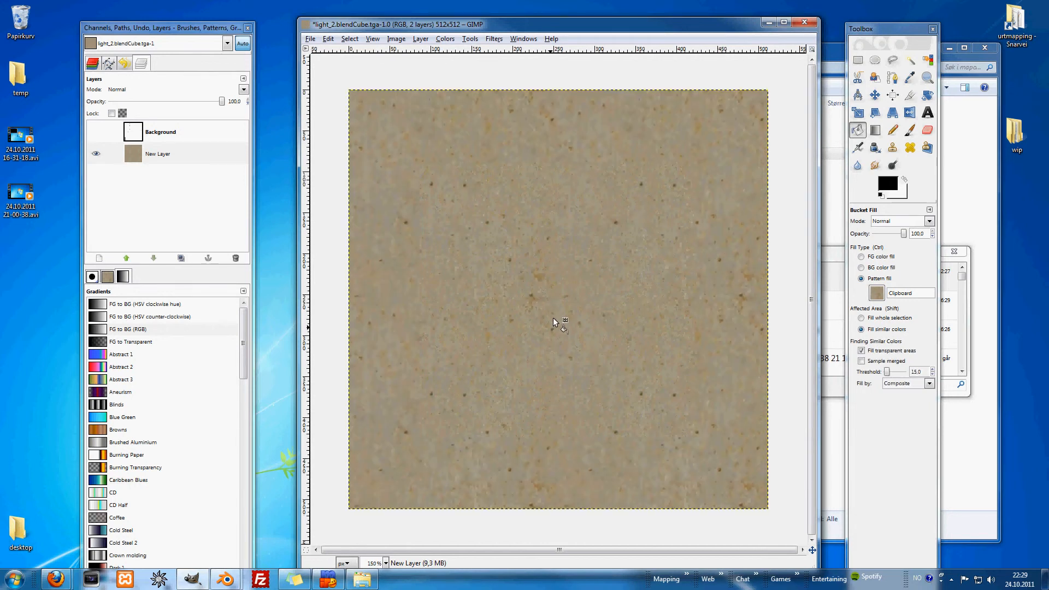
# Scale the tiled texture layer to 256 × 256 pixels and cut it to the clipboard
pyautogui.hotkey('shift', 't')
pyautogui.click(553, 317)
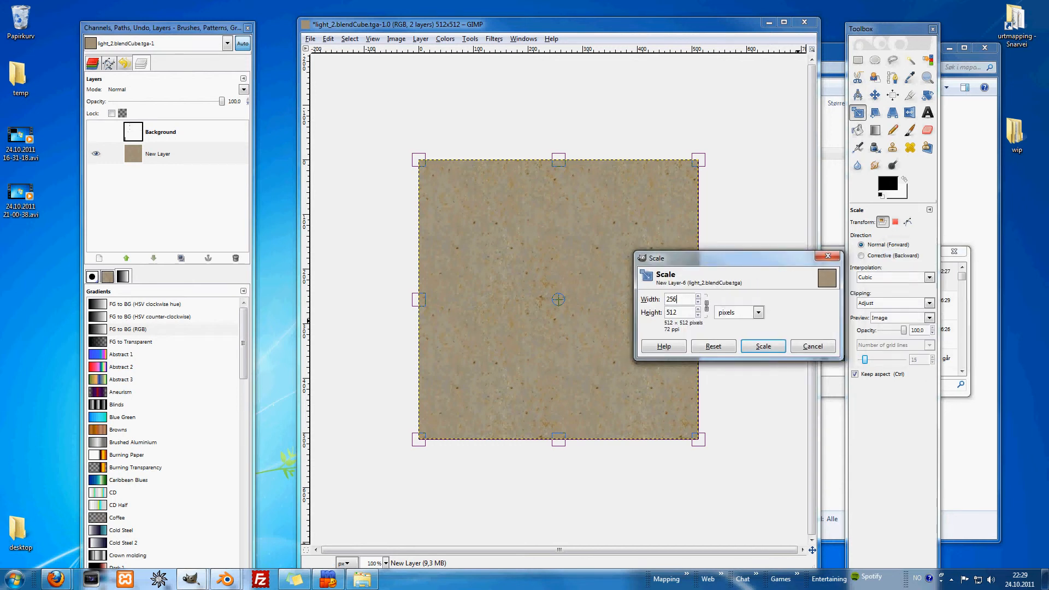
pyautogui.write('256')
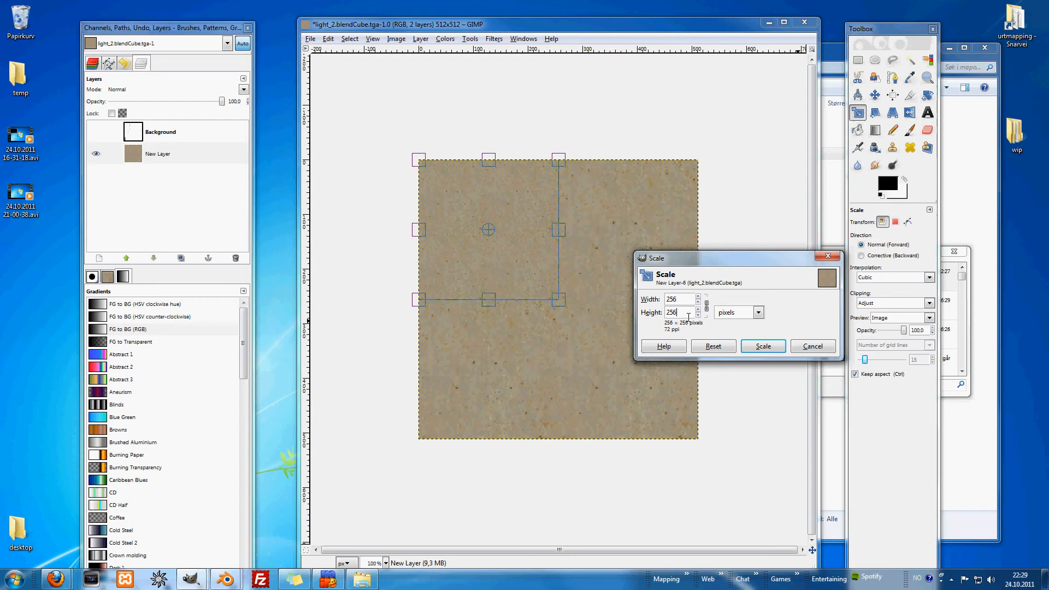
pyautogui.click(763, 346)
pyautogui.hotkey('ctrl', 'x')
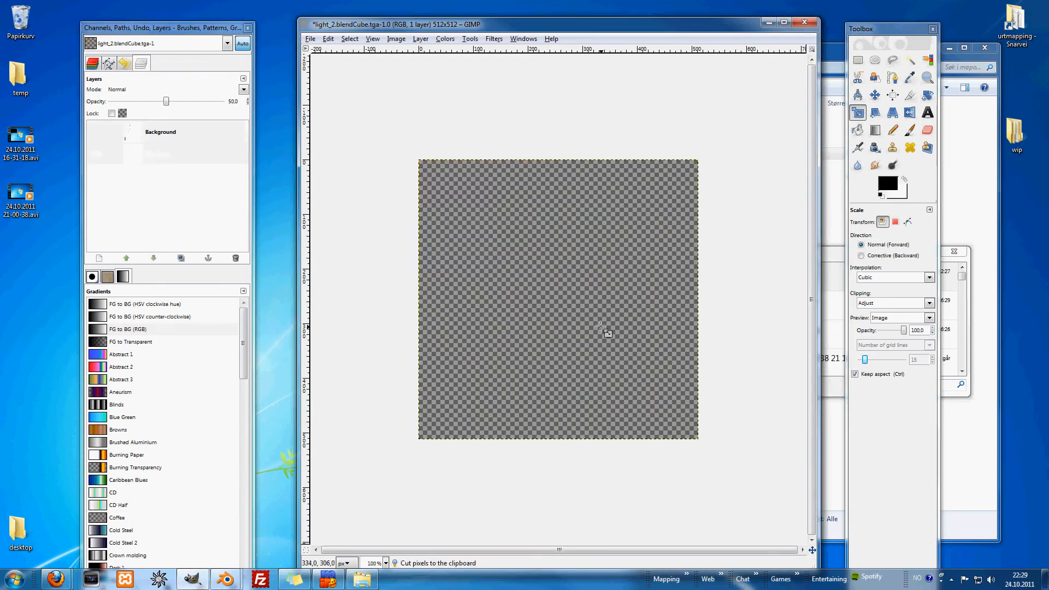
# Add a new transparent 512 × 512 layer and bucket-fill it with the smaller-tiled Clipboard pattern
pyautogui.hotkey('shift', 'b')
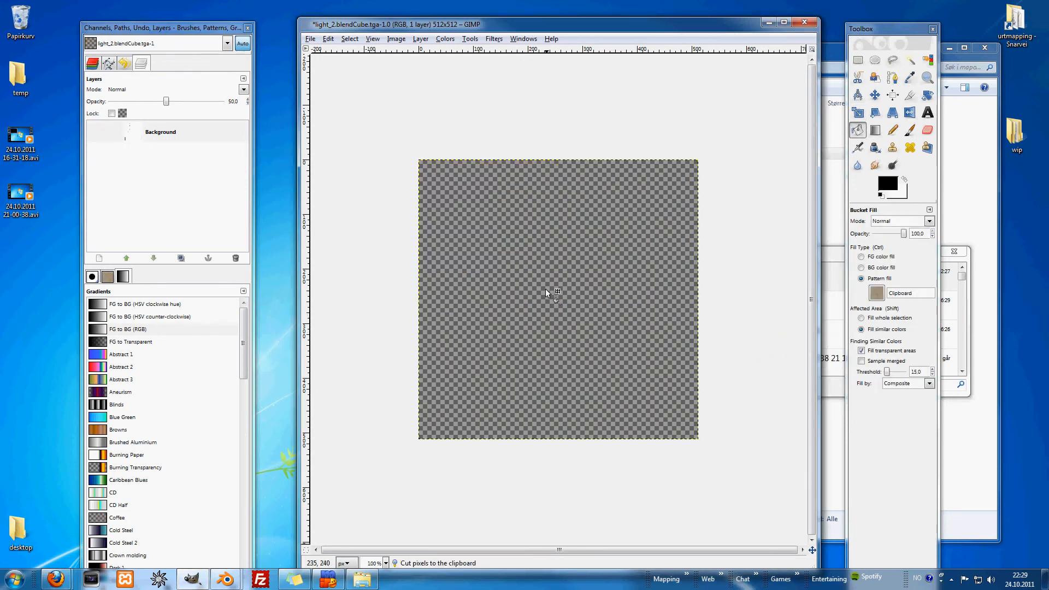
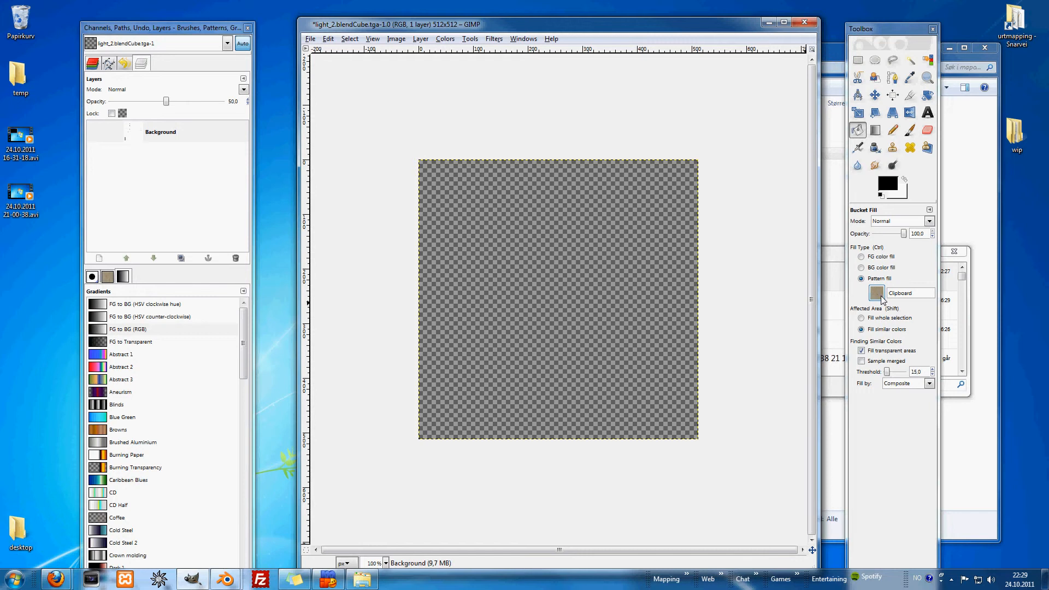
pyautogui.keyDown('shift'); pyautogui.click(619, 290); pyautogui.keyUp('shift')
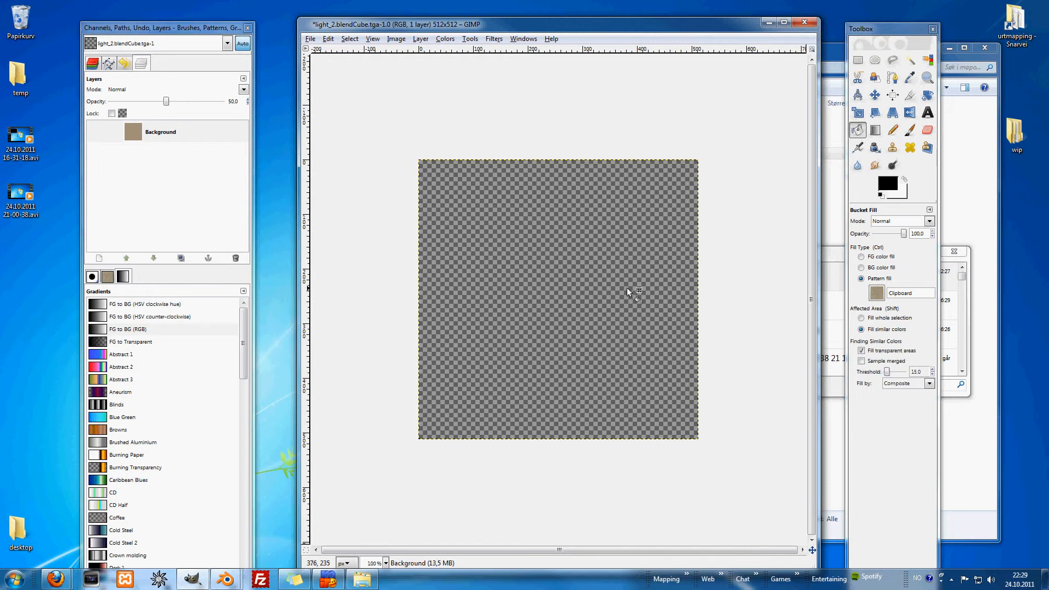
pyautogui.click(99, 258)
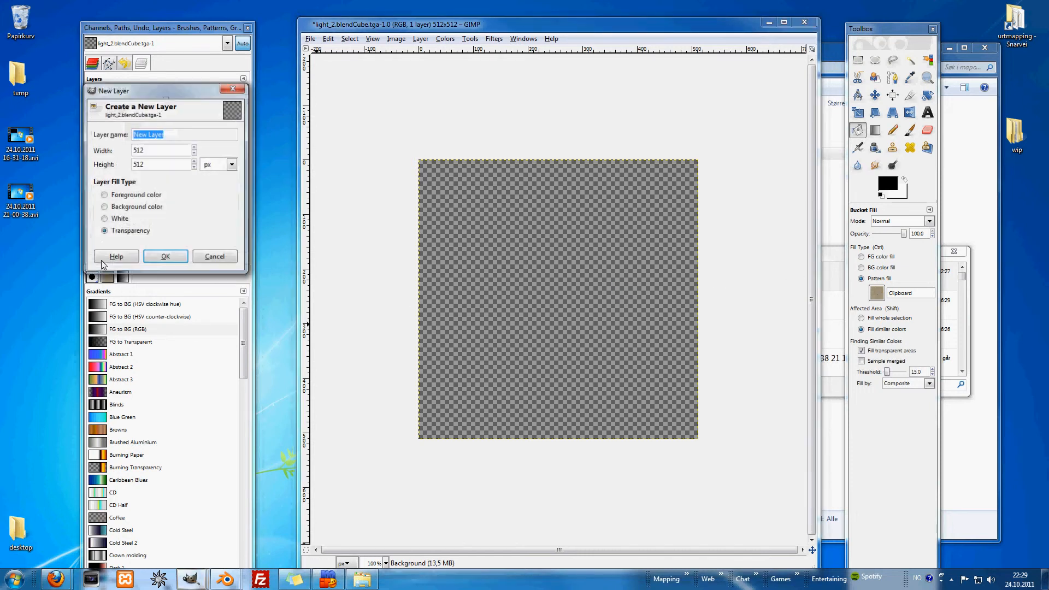
pyautogui.click(156, 257)
pyautogui.click(563, 291)
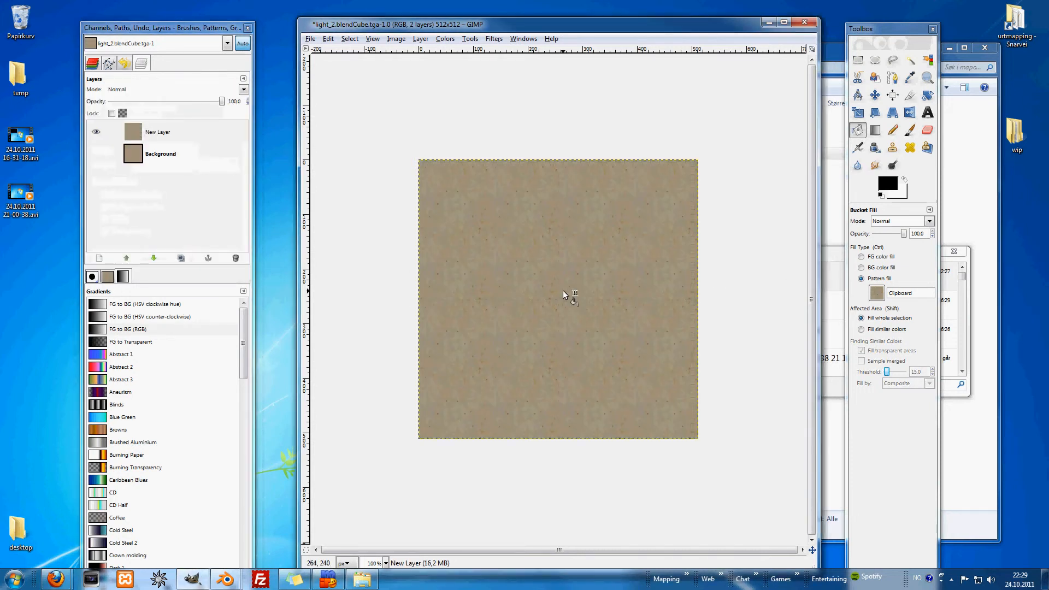
pyautogui.click(149, 154)
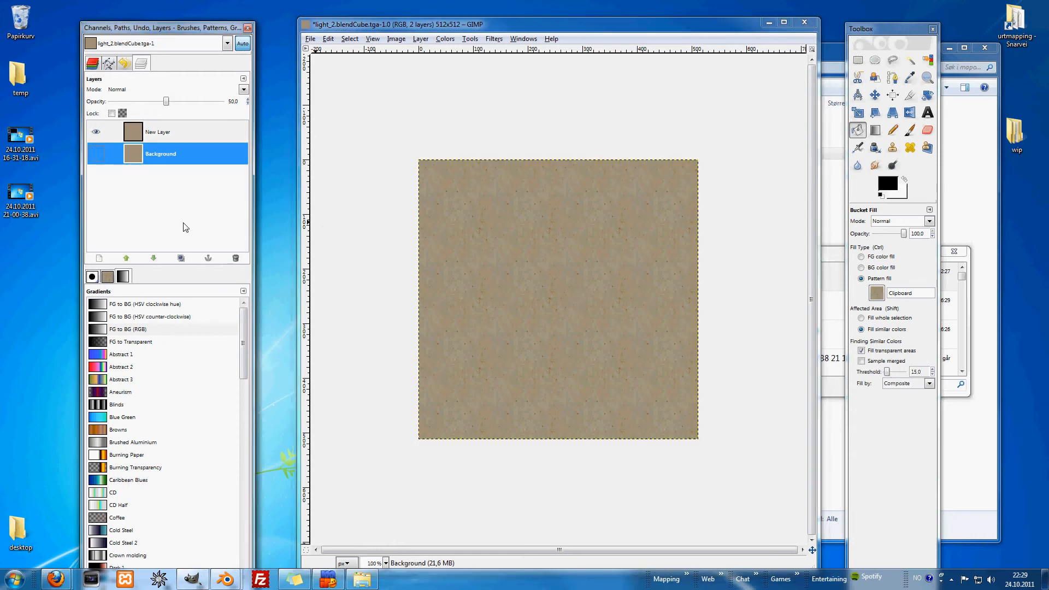
pyautogui.click(236, 258)
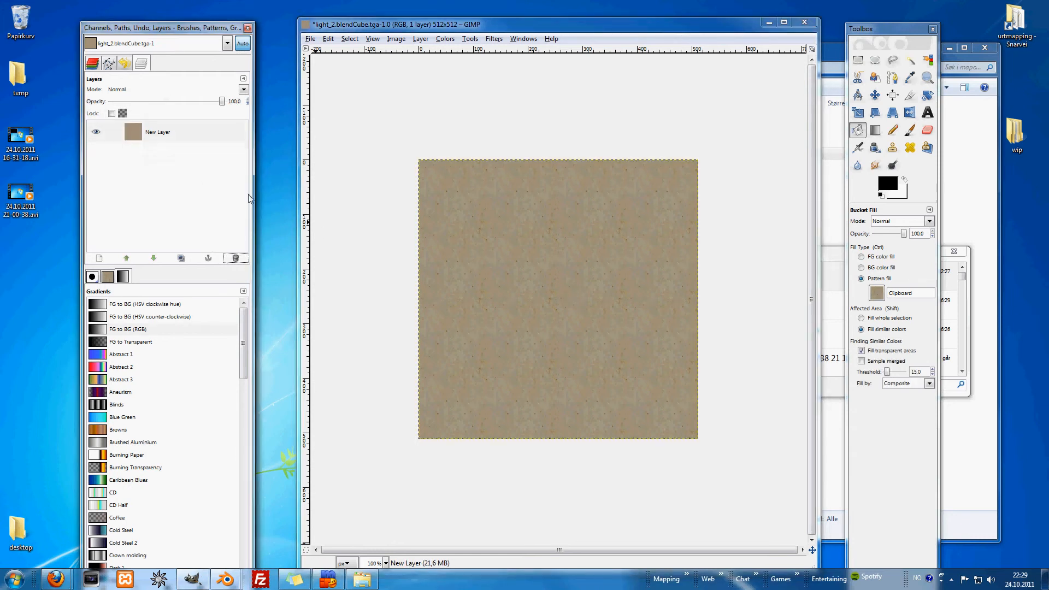
pyautogui.hotkey('ctrl', 'z')
pyautogui.hotkey('ctrl', 'y')
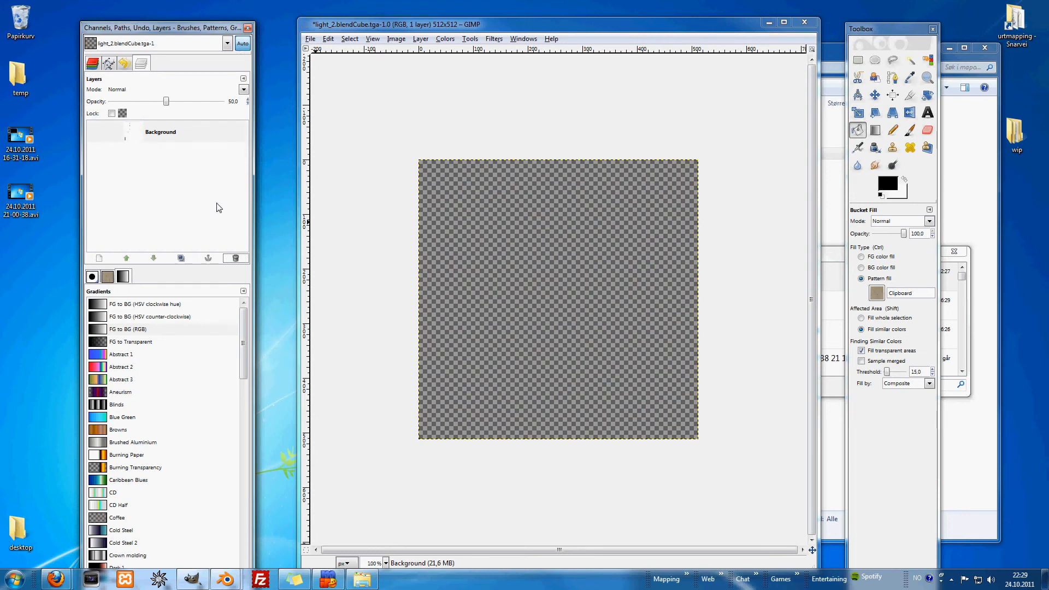
# Add a new transparent 512 × 512 layer and bucket-fill all of it with the Clipboard pattern
pyautogui.click(99, 258)
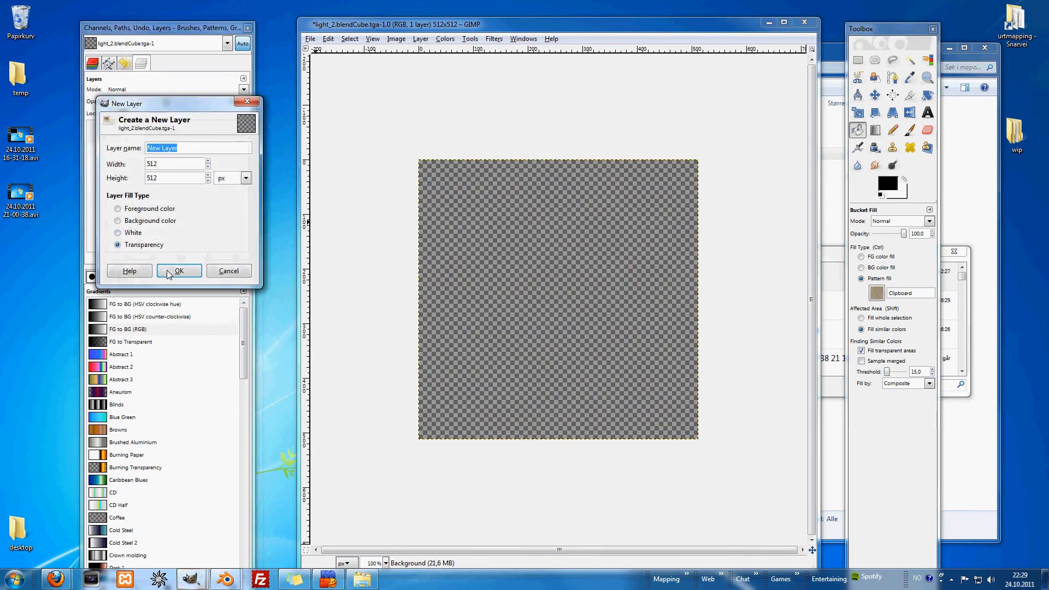
pyautogui.click(166, 272)
pyautogui.keyDown('shift'); pyautogui.click(538, 302); pyautogui.keyUp('shift')
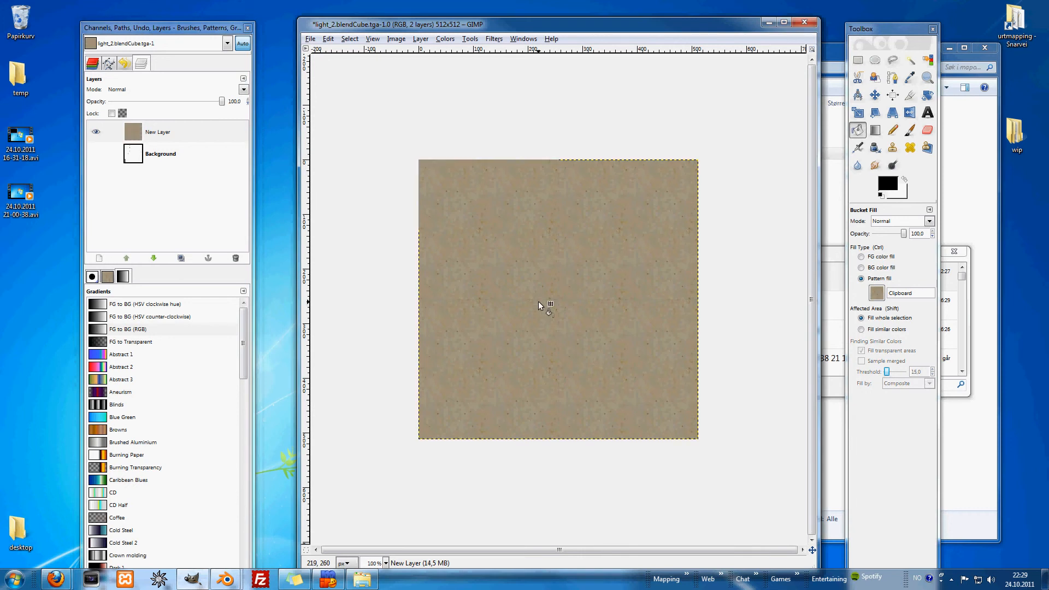
# Move the filled New Layer below the Background layer and make the UV layout visible again
pyautogui.moveTo(114, 132); pyautogui.dragTo(145, 167)
pyautogui.click(144, 135)
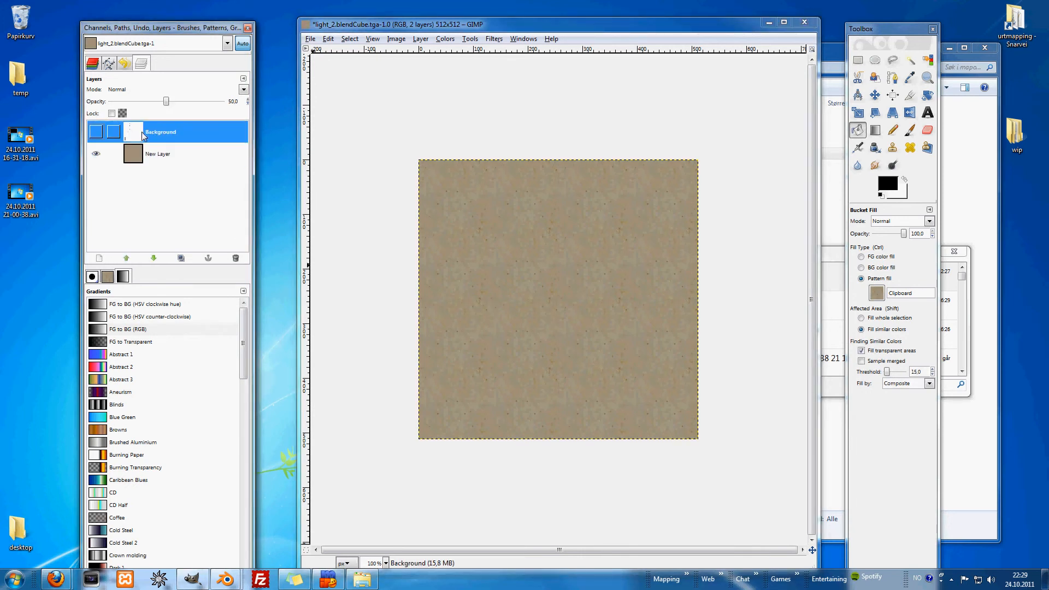
pyautogui.click(96, 132)
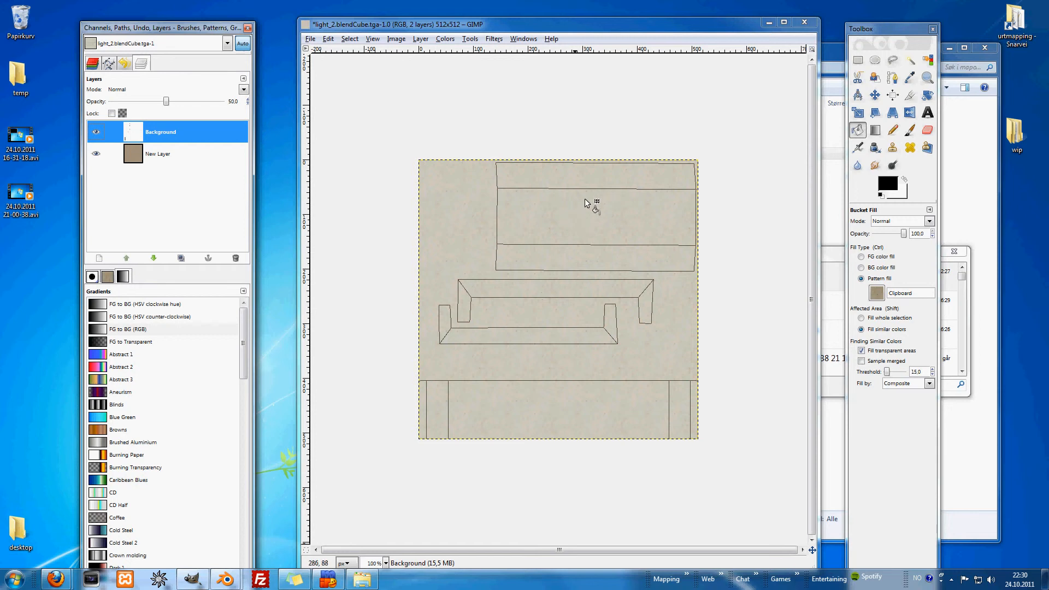
# Switch to Firefox, close the rusted paint texture page and search cgtextures.com for "glass"
pyautogui.click(61, 580)
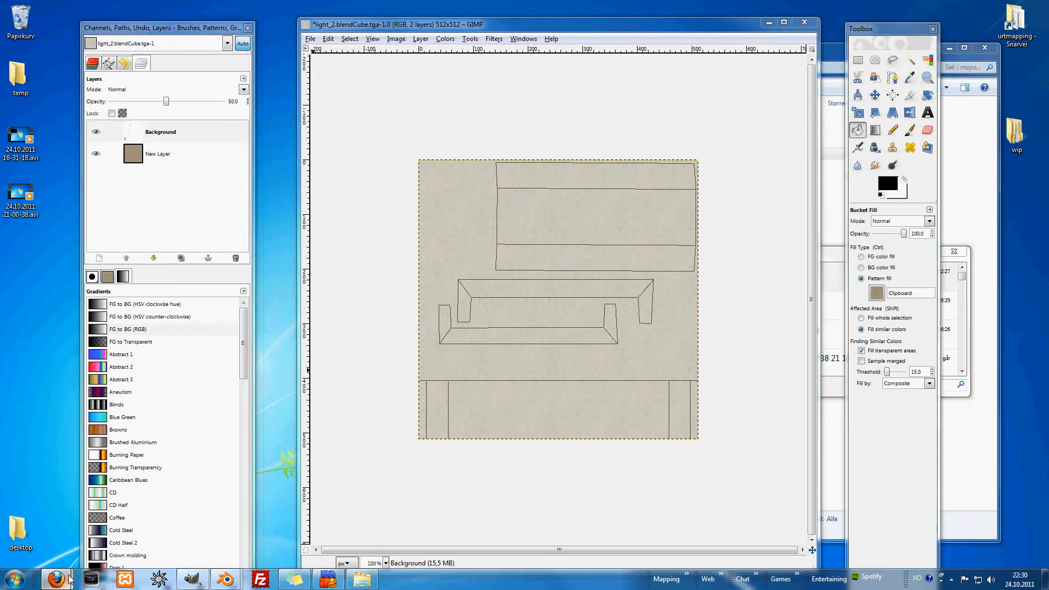
pyautogui.click(76, 544)
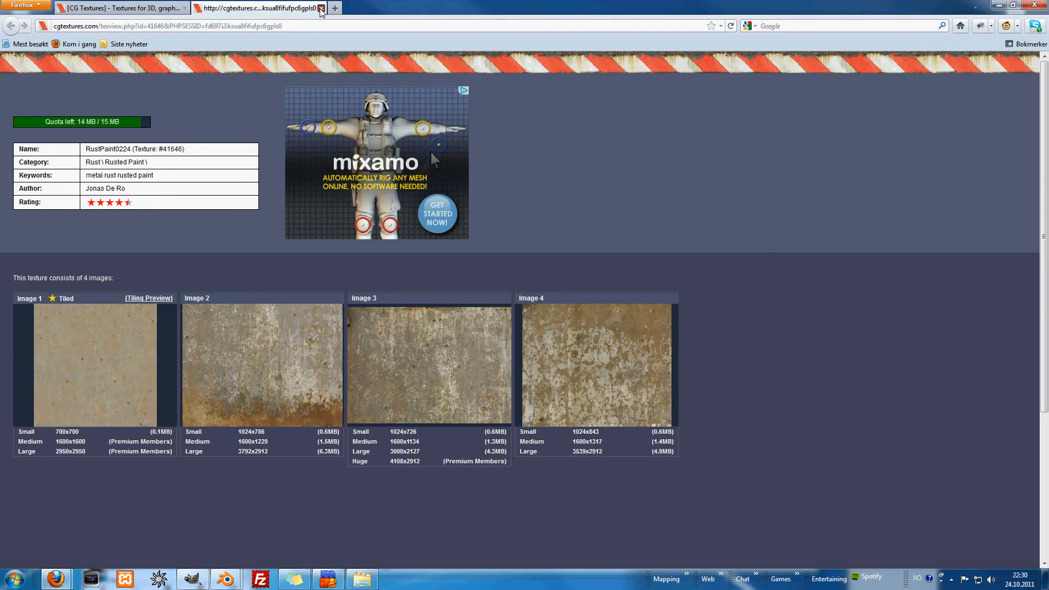
pyautogui.click(320, 8)
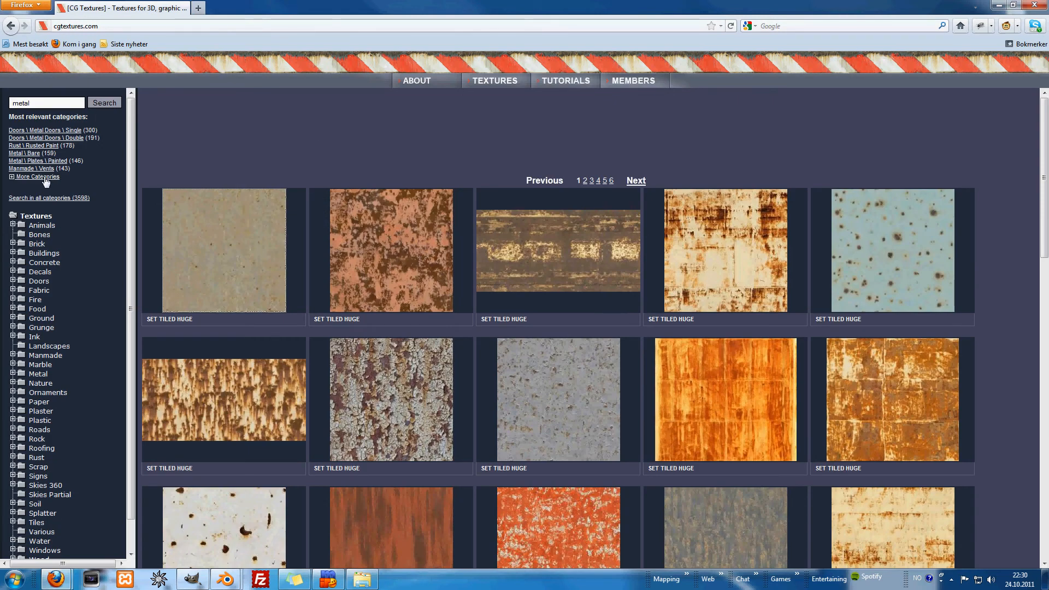
pyautogui.moveTo(34, 101); pyautogui.dragTo(2, 102)
pyautogui.write('g')
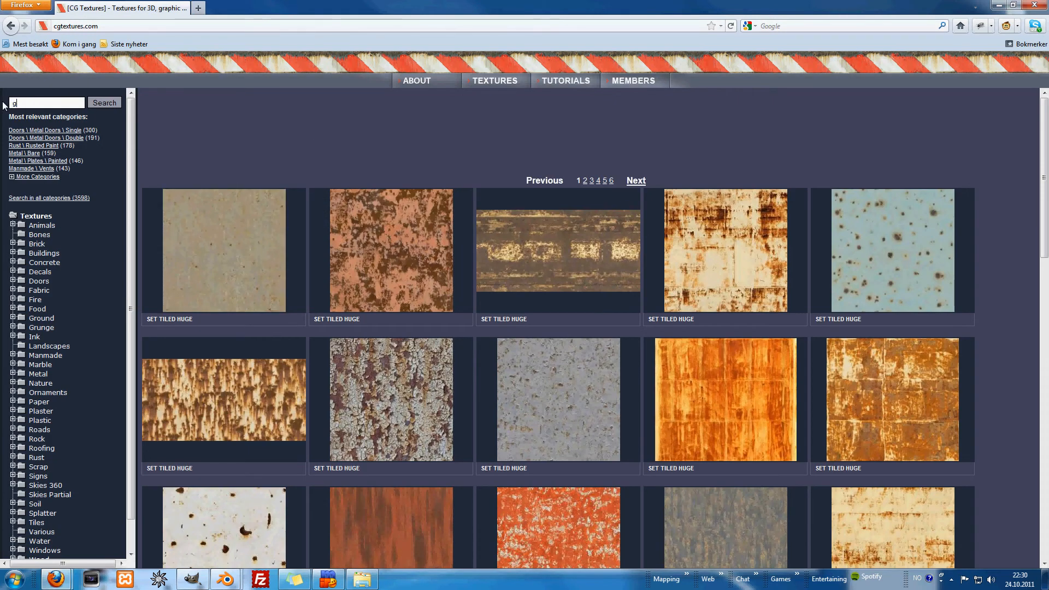
pyautogui.write('lass')
pyautogui.press('Return')
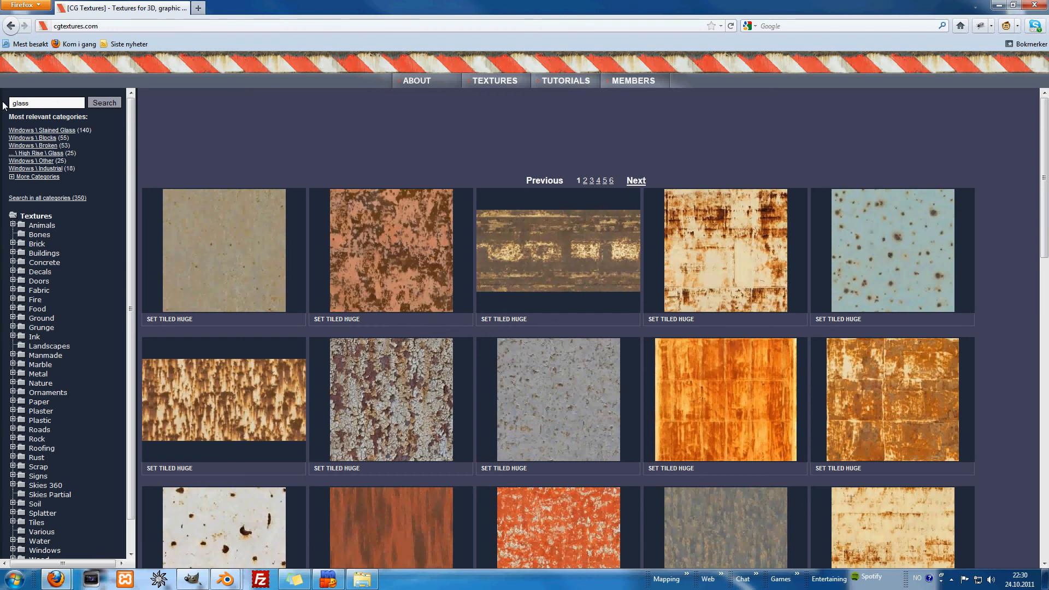
# Open the grey rippled glass texture WindowsOther0074 and save its tiled first image to disk
pyautogui.scroll(-2, 281, 240)
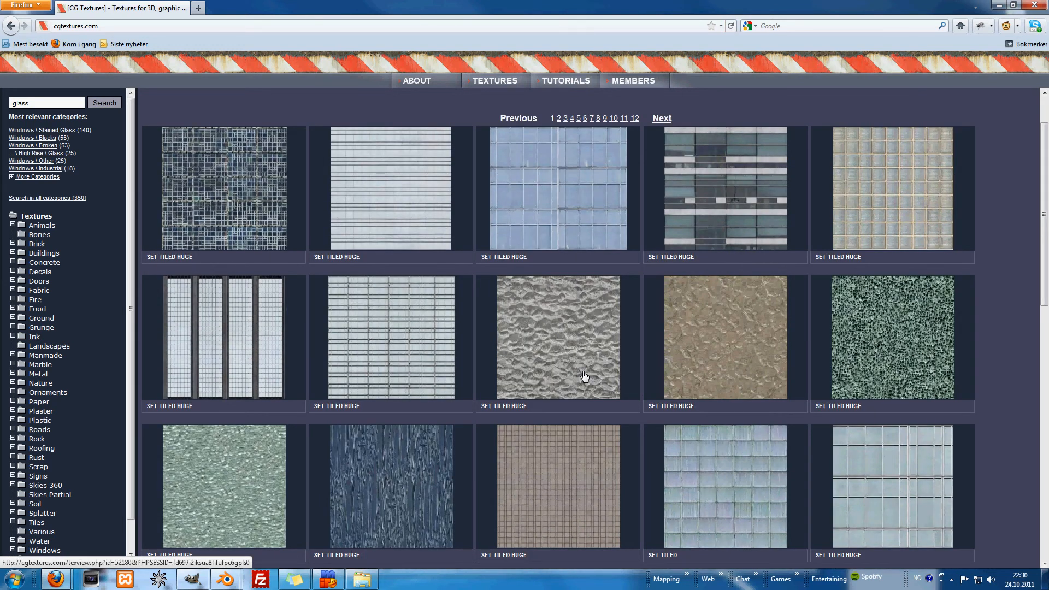
pyautogui.click(561, 393)
pyautogui.click(71, 365)
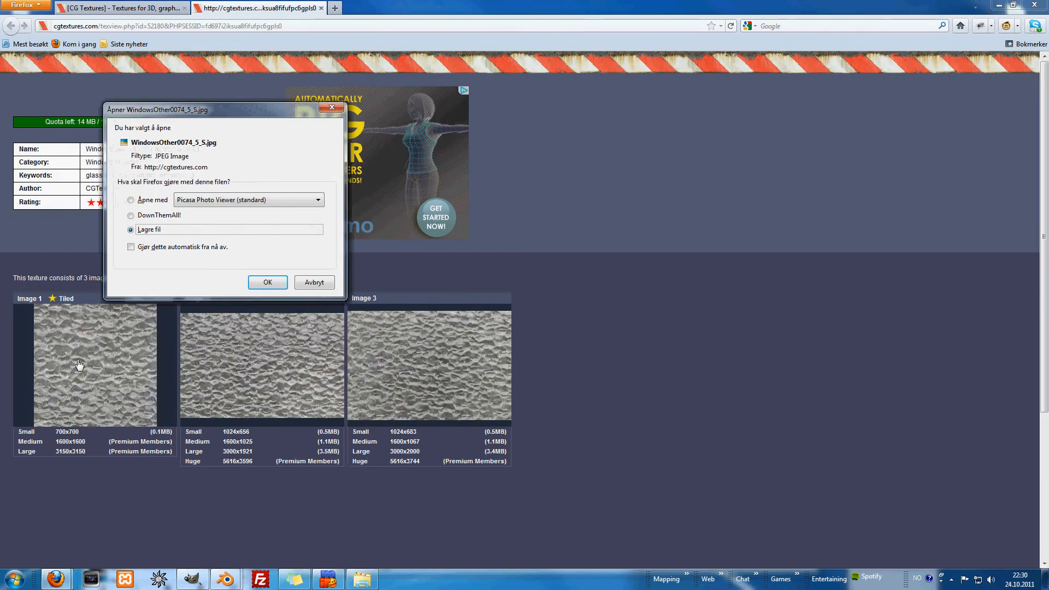
pyautogui.click(256, 284)
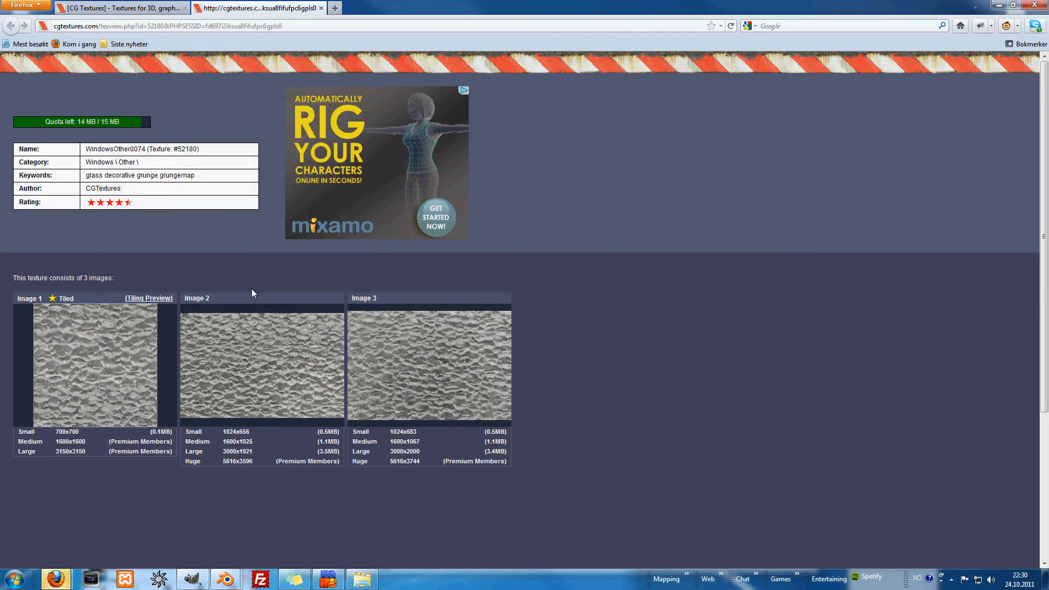
# Bring WindowsOther0074_5_S.jpg from the Firefox downloads list into the GIMP image as a new layer
pyautogui.moveTo(55, 579)
pyautogui.click(166, 526)
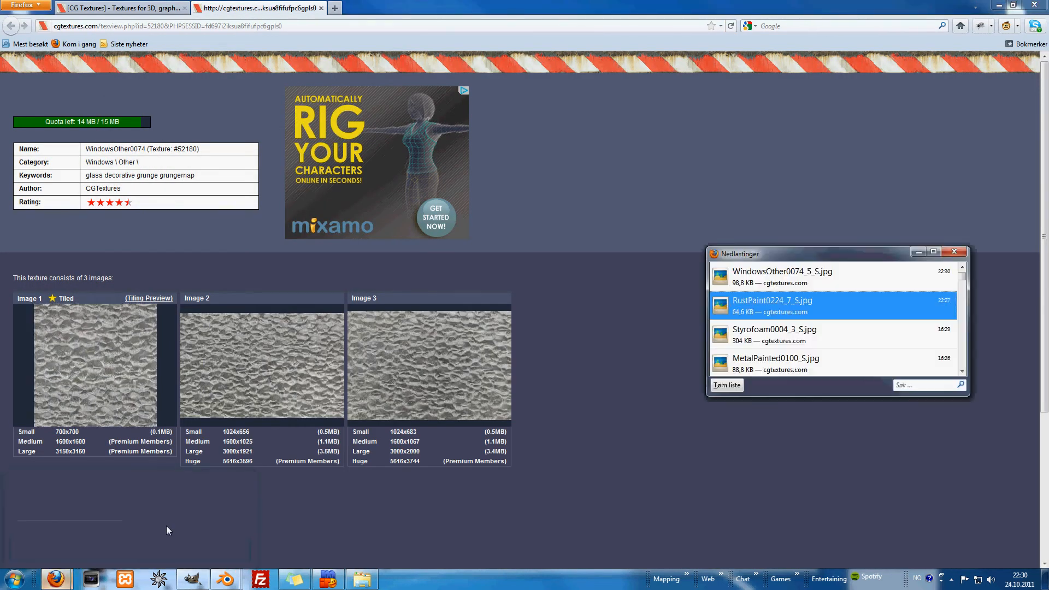
pyautogui.click(192, 579)
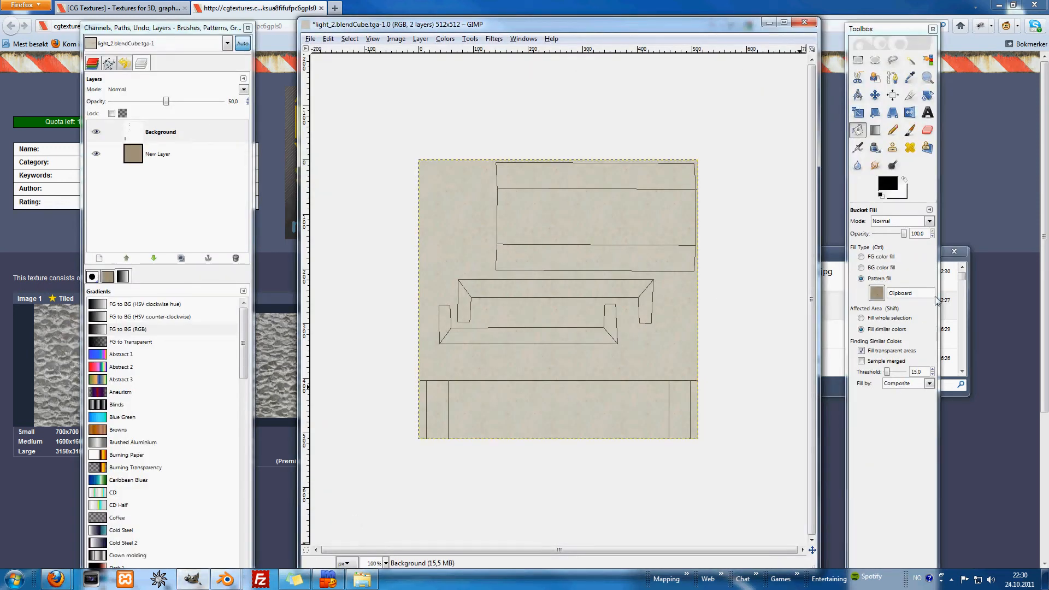
pyautogui.click(962, 276)
pyautogui.moveTo(768, 279); pyautogui.dragTo(517, 290)
# Scale the glass texture layer to a width of 128 pixels with its aspect ratio kept, and cut it to the clipboard
pyautogui.hotkey('shift', 't')
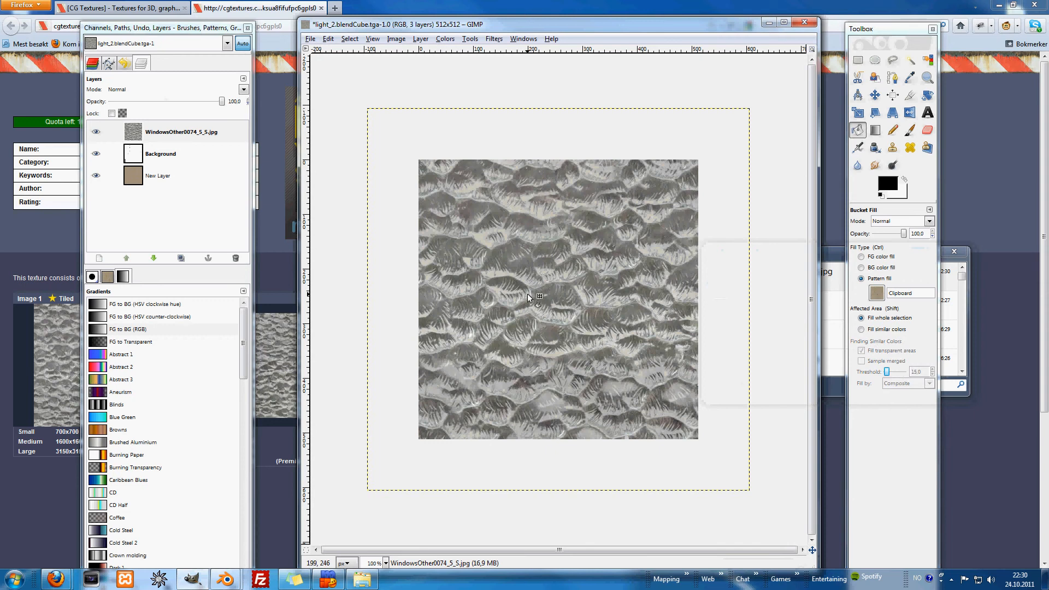
pyautogui.click(558, 299)
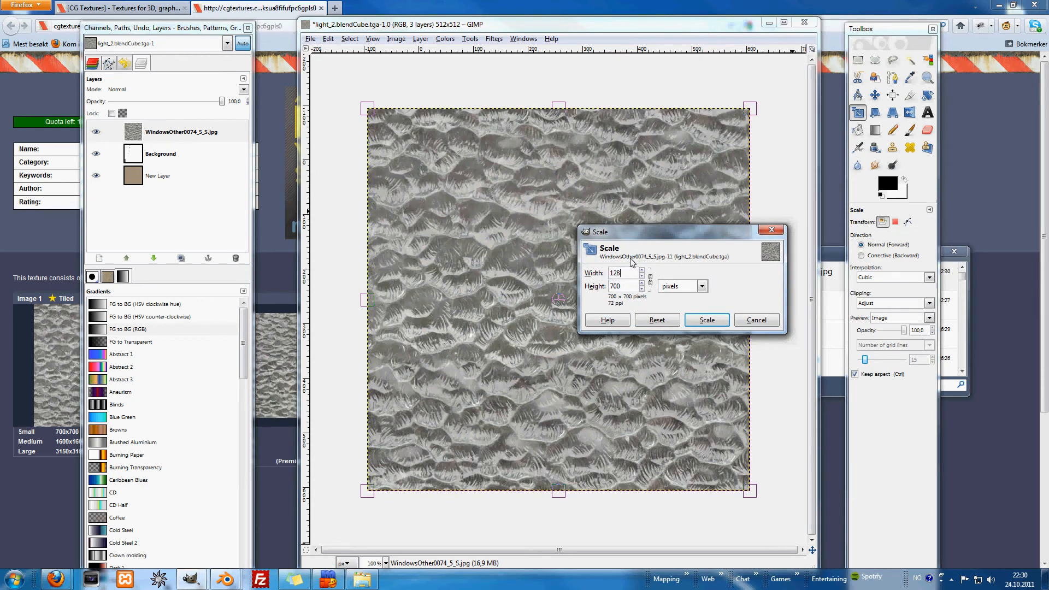
pyautogui.write('128')
pyautogui.press('Tab')
pyautogui.click(708, 320)
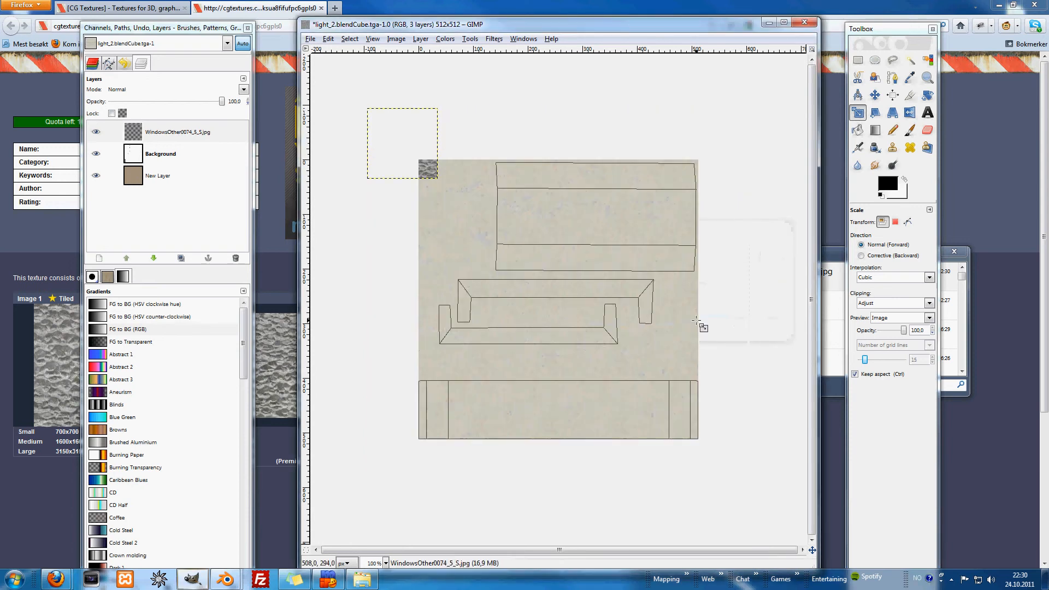
pyautogui.hotkey('ctrl', 'x')
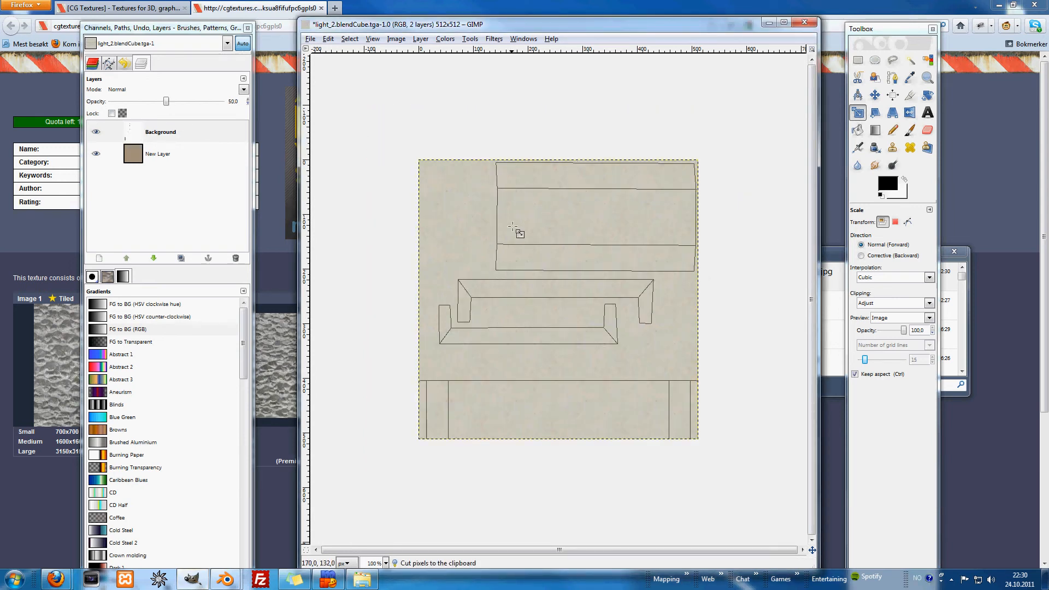
# Add a new transparent 512 × 512 layer and place it directly below the Background layer
pyautogui.press('r')
pyautogui.click(99, 258)
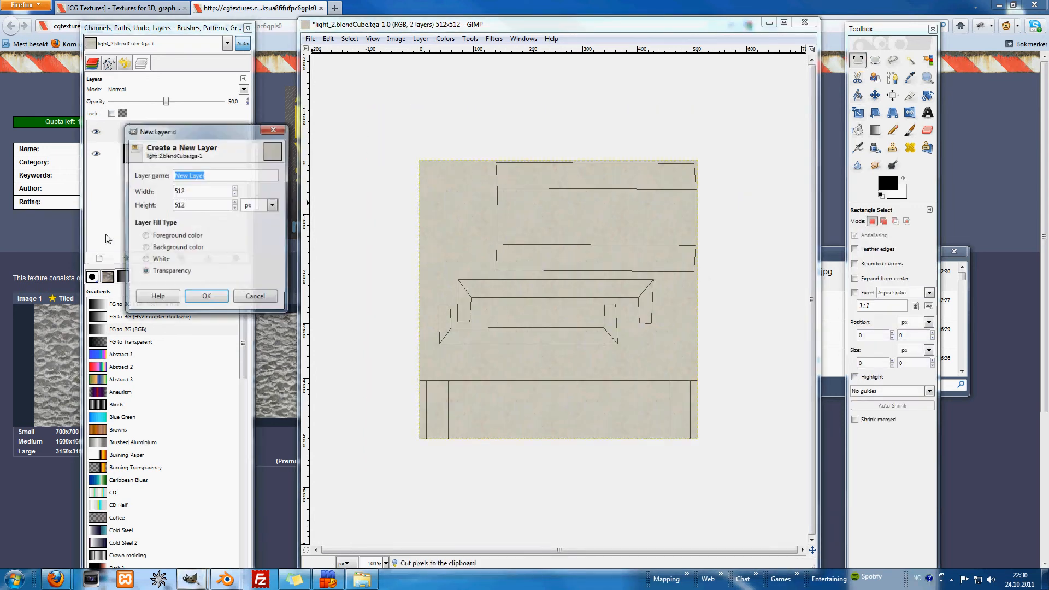
pyautogui.click(207, 298)
pyautogui.moveTo(133, 153)
pyautogui.mouseDown()
pyautogui.moveTo(141, 159)
pyautogui.moveTo(135, 134)
pyautogui.mouseUp()
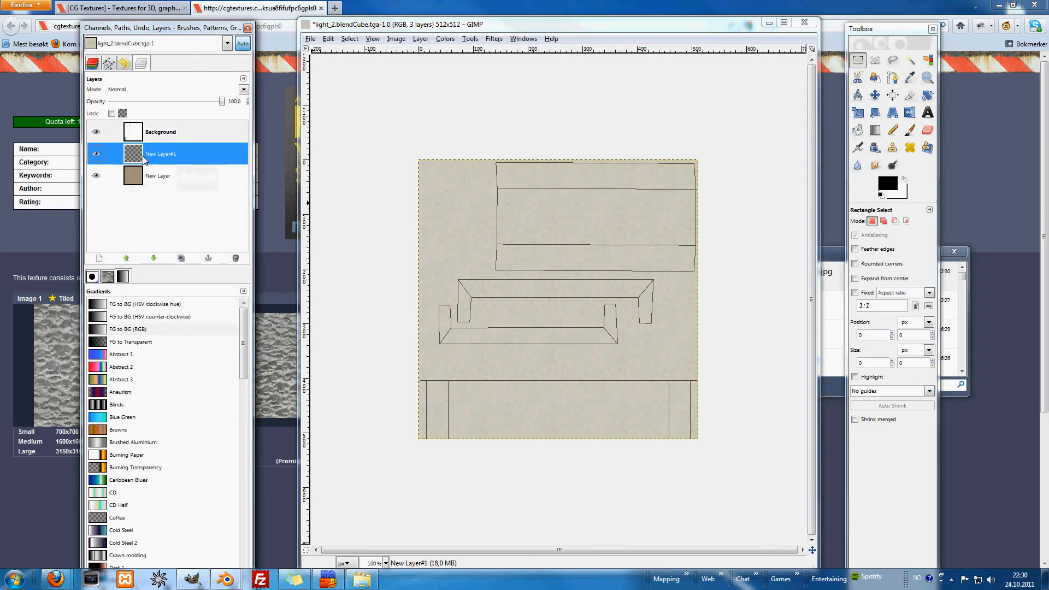
pyautogui.click(135, 135)
pyautogui.keyDown('ctrl'); pyautogui.moveTo(485, 148); pyautogui.dragTo(731, 274); pyautogui.keyUp('ctrl')
pyautogui.moveTo(499, 222); pyautogui.dragTo(504, 225)
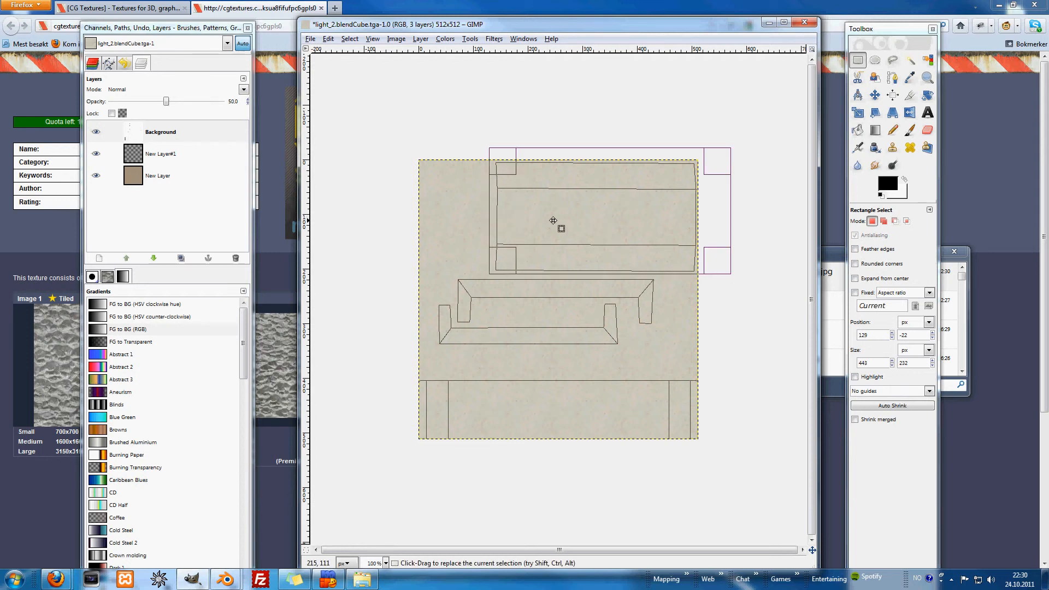
pyautogui.click(583, 221)
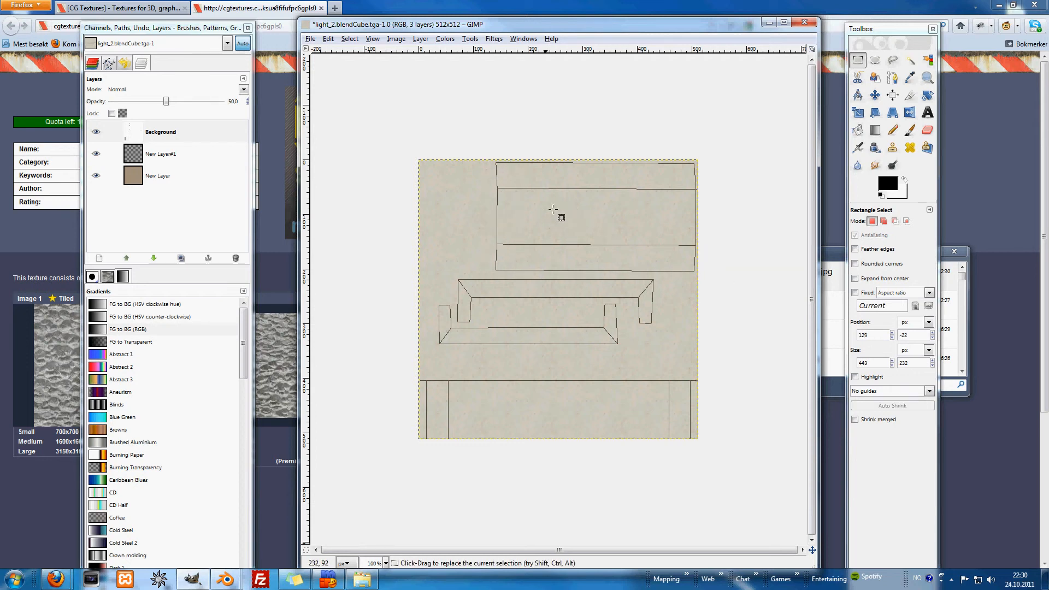
# Try filling a selection of about 412 × 236 pixels around the large upper UV island with the Clipboard pattern on New Layer#1
pyautogui.click(106, 154)
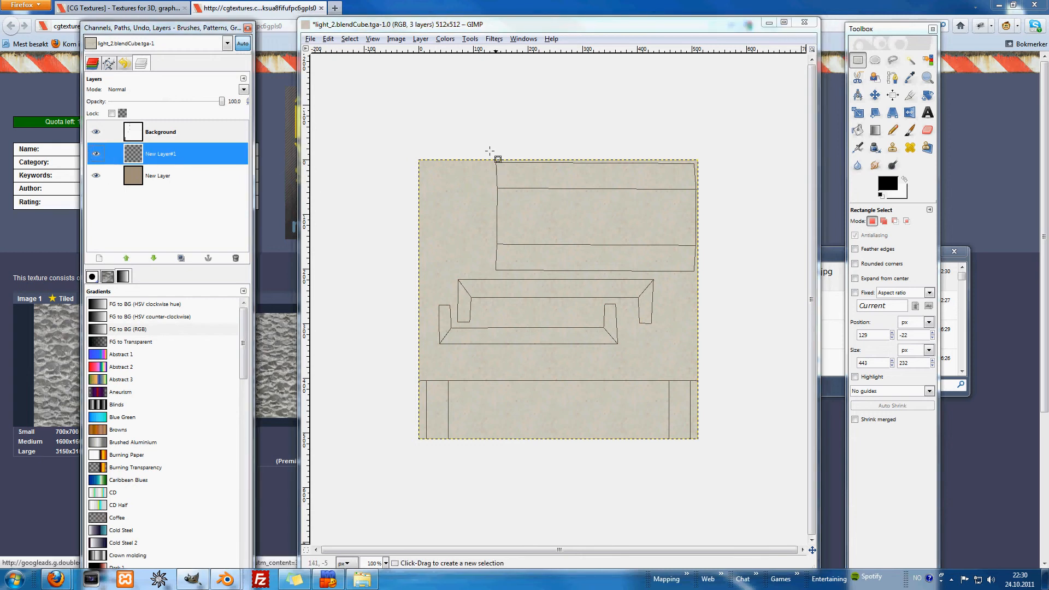
pyautogui.moveTo(482, 146); pyautogui.dragTo(708, 274)
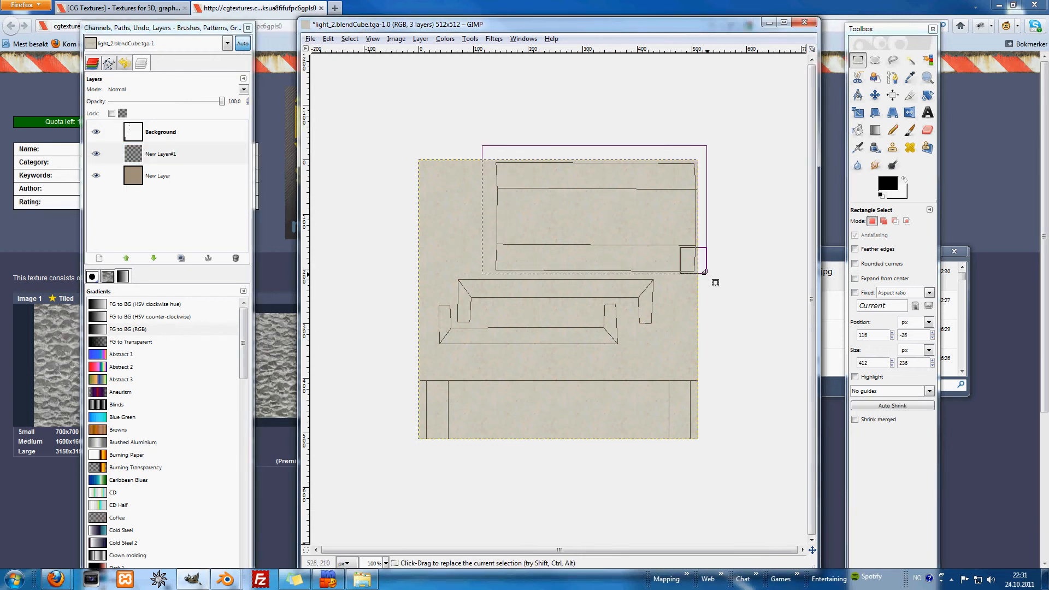
pyautogui.click(638, 219)
pyautogui.hotkey('shift', 'b')
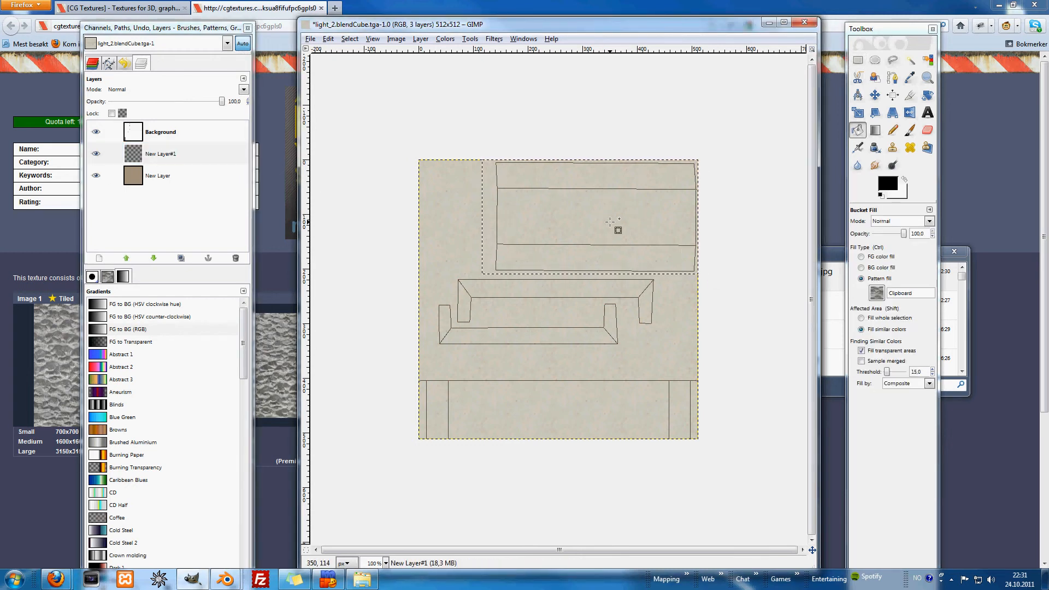
pyautogui.keyDown('shift'); pyautogui.click(550, 230); pyautogui.keyUp('shift')
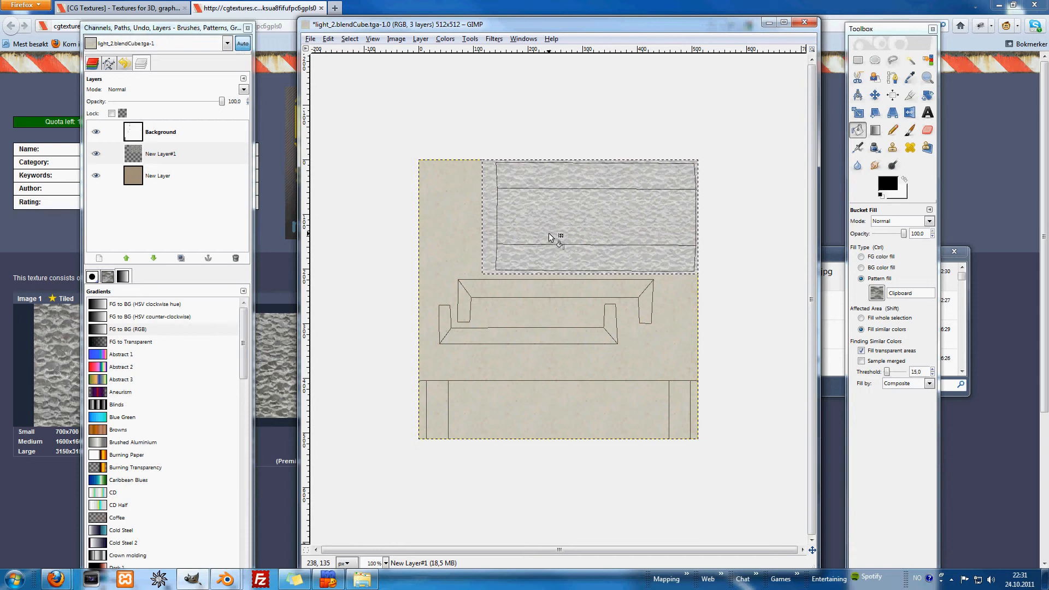
pyautogui.hotkey('ctrl', 'z')
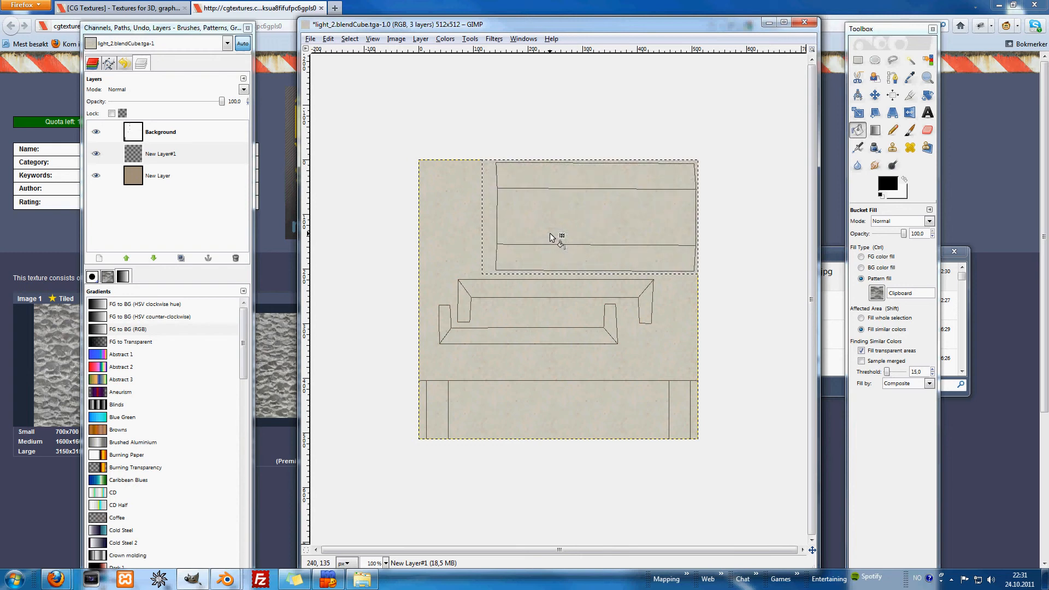
# Paste the glass texture back in, scale it to 64 × 64 pixels and cut it to the clipboard
pyautogui.hotkey('ctrl', 'v')
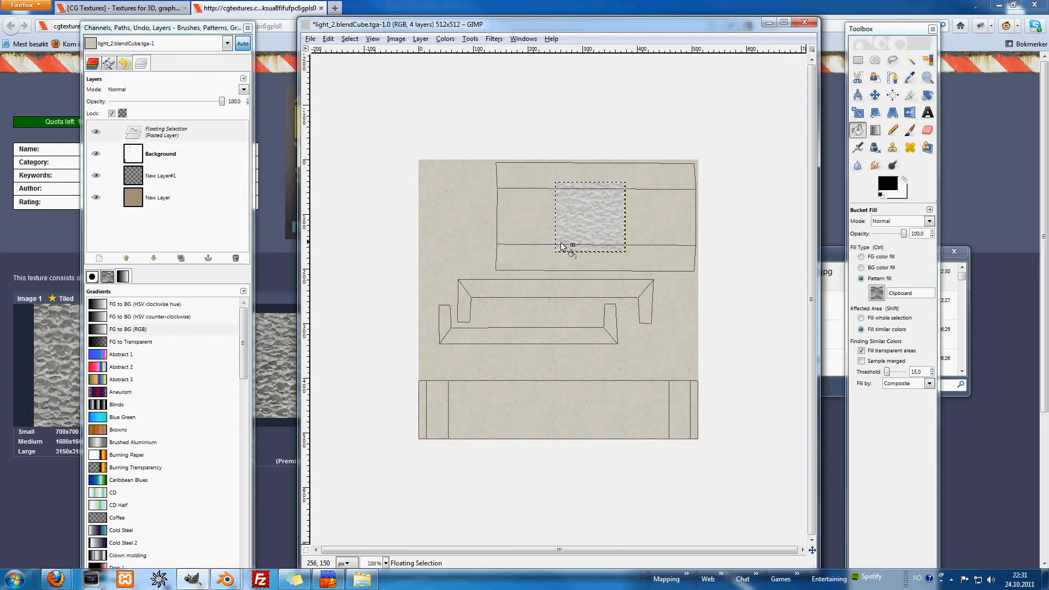
pyautogui.hotkey('shift', 't')
pyautogui.click(586, 250)
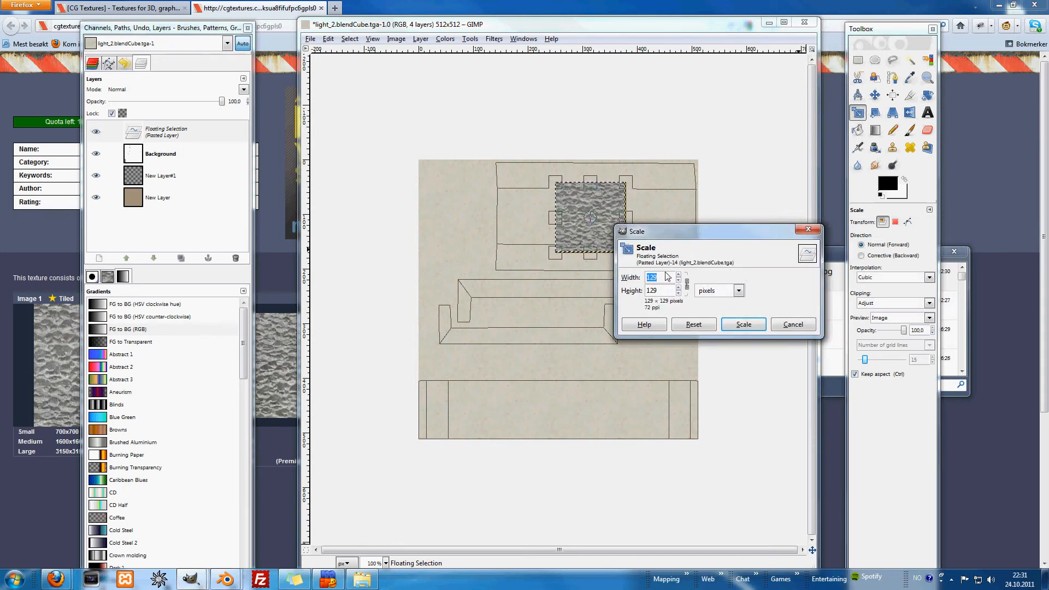
pyautogui.write('64')
pyautogui.click(744, 325)
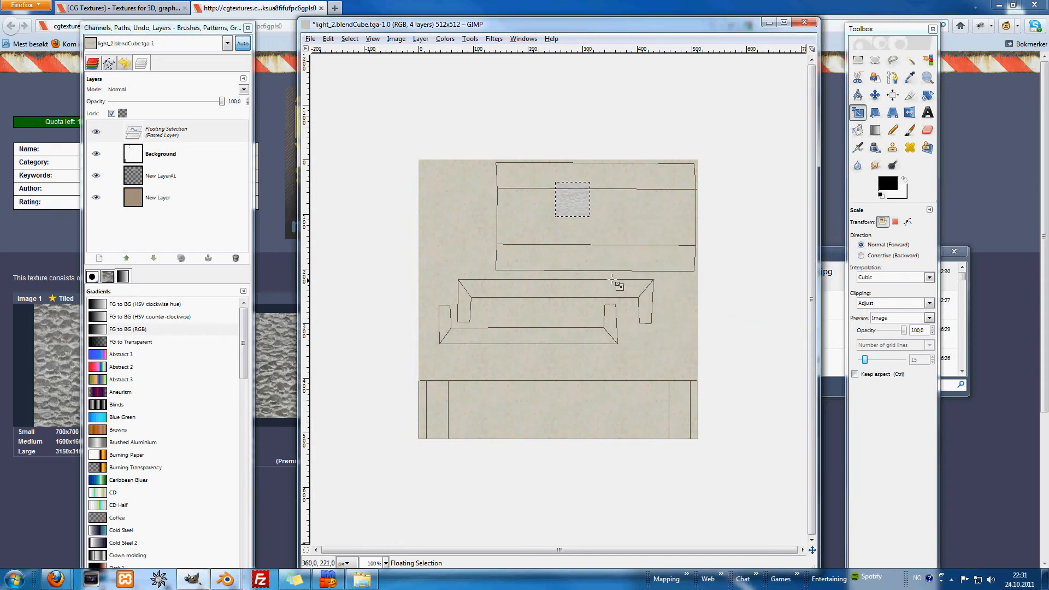
pyautogui.hotkey('ctrl', 'x')
pyautogui.hotkey('shift', 'b')
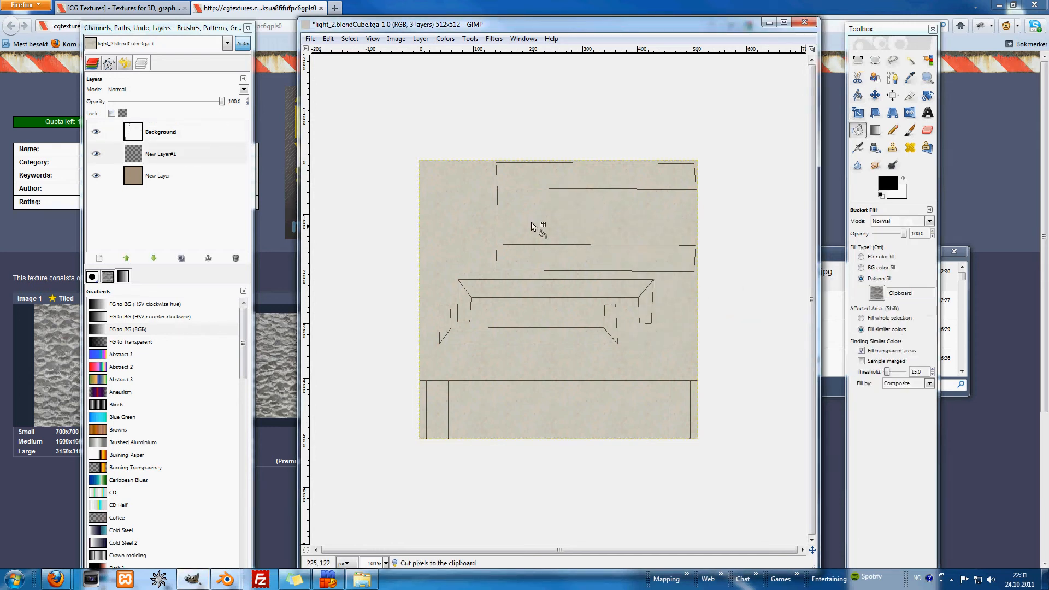
pyautogui.press('r')
pyautogui.moveTo(486, 140); pyautogui.dragTo(710, 277)
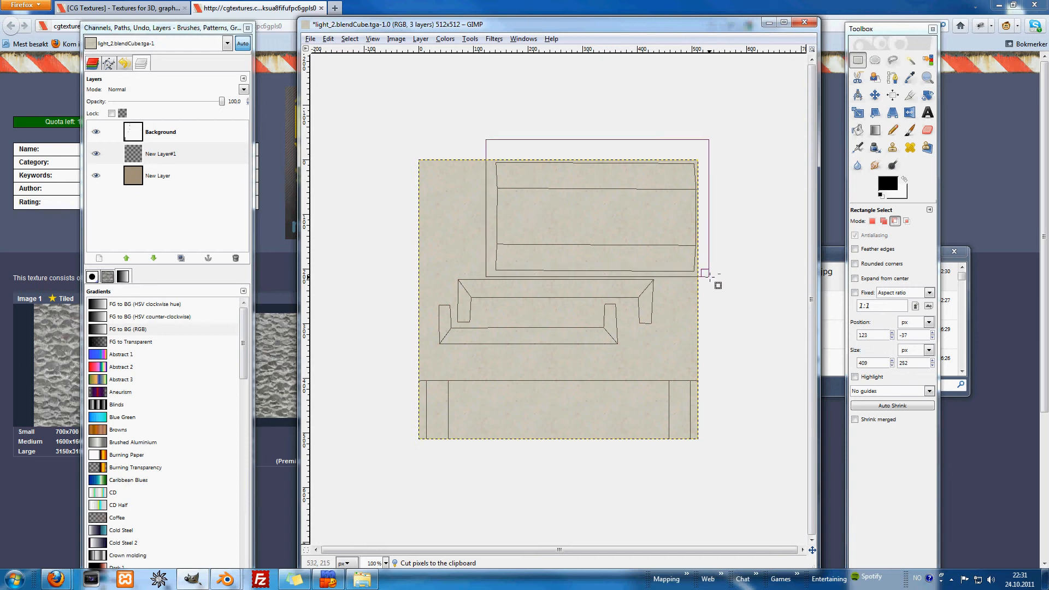
pyautogui.click(628, 243)
pyautogui.hotkey('shift', 'b')
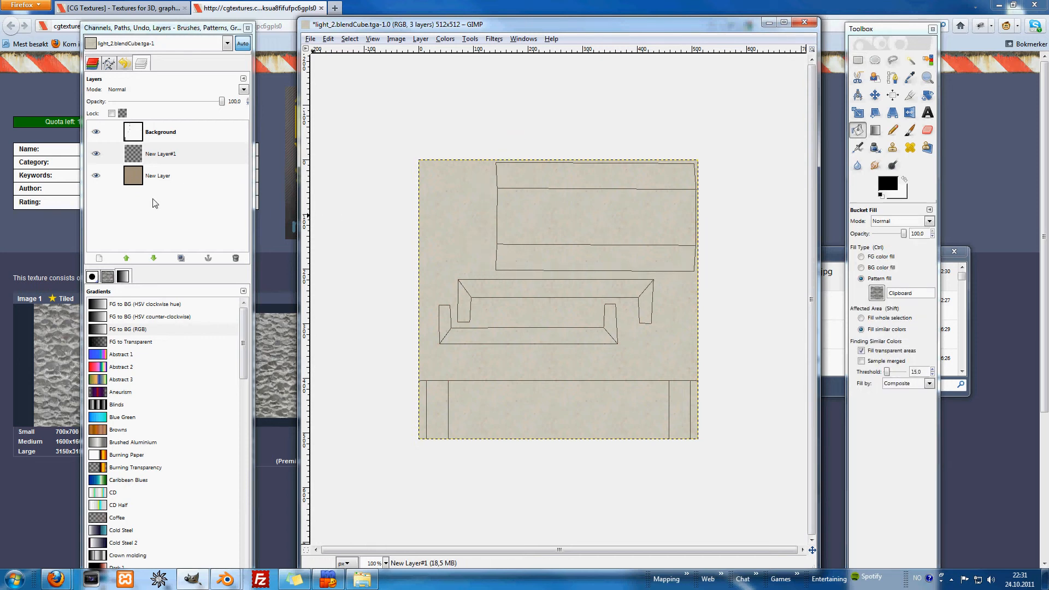
# Fill a rectangular selection around the large upper UV island with the Clipboard pattern on New Layer#1, and hide the Background layer
pyautogui.press('r')
pyautogui.moveTo(482, 144); pyautogui.dragTo(706, 274)
pyautogui.click(644, 250)
pyautogui.hotkey('shift', 'b')
pyautogui.click(591, 240)
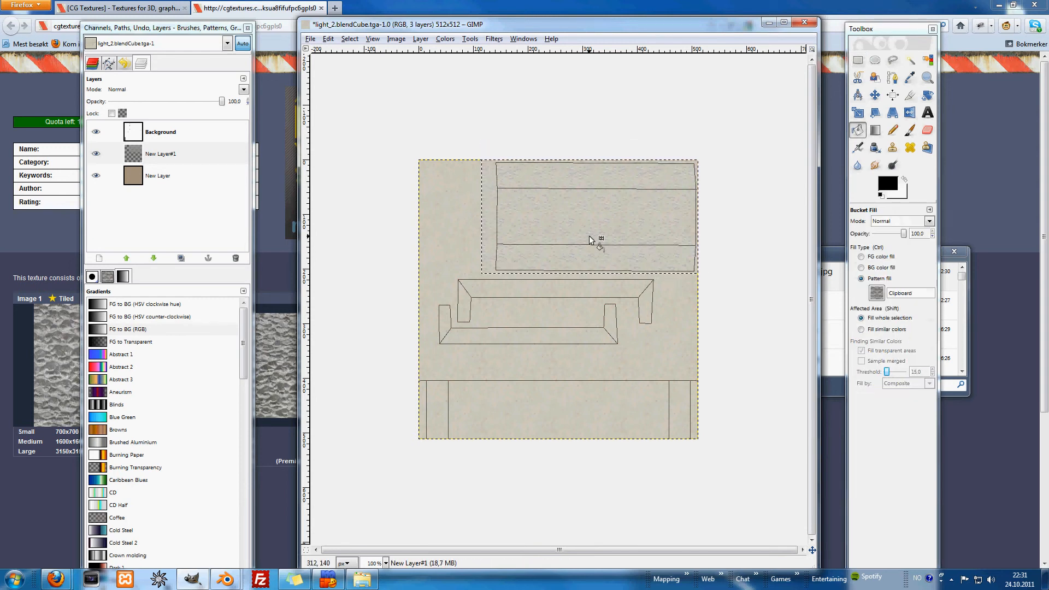
pyautogui.click(96, 132)
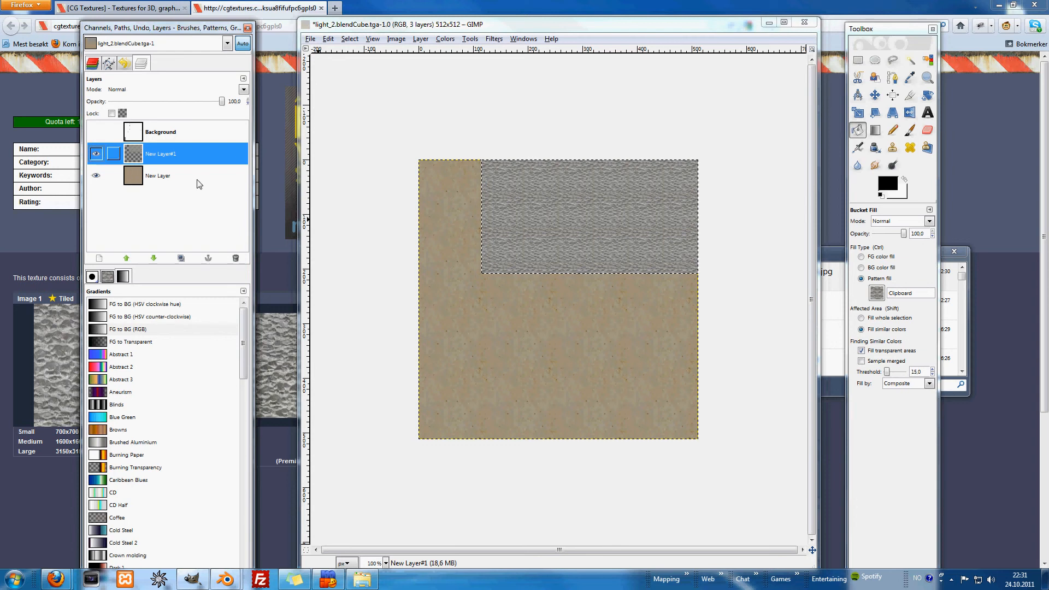
pyautogui.hotkey('ctrl', 'shift', 'a')
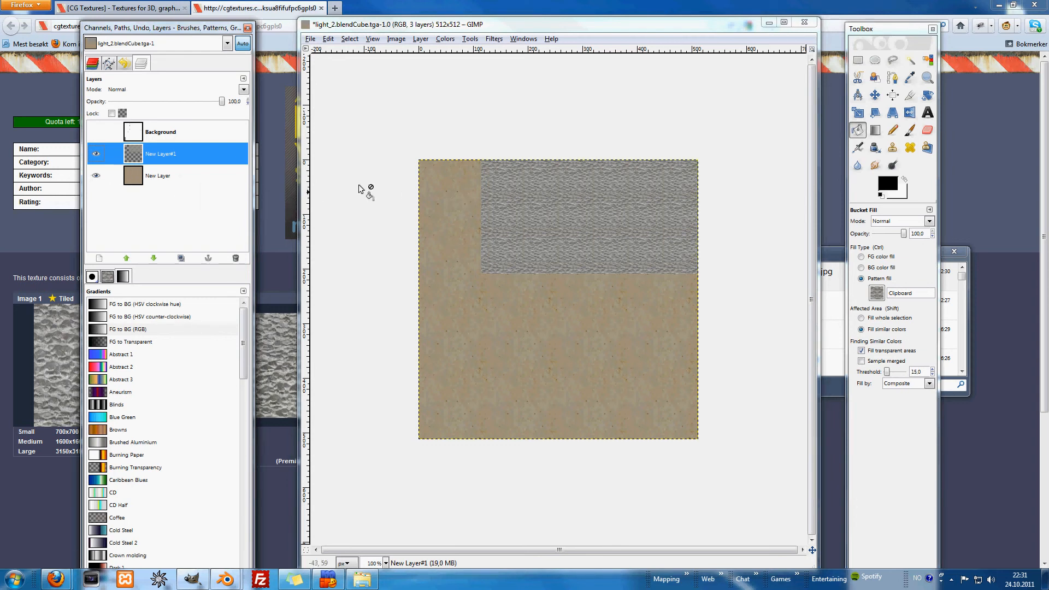
# Save the image as light_2.tga in the mapobjects folder, merging the visible layers for the export
pyautogui.click(310, 39)
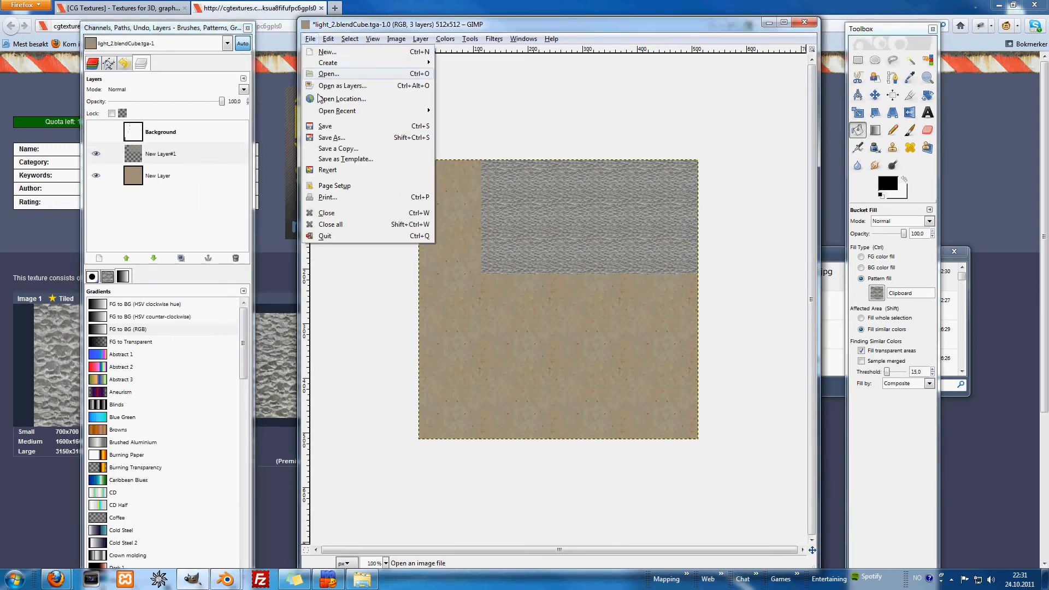
pyautogui.click(332, 138)
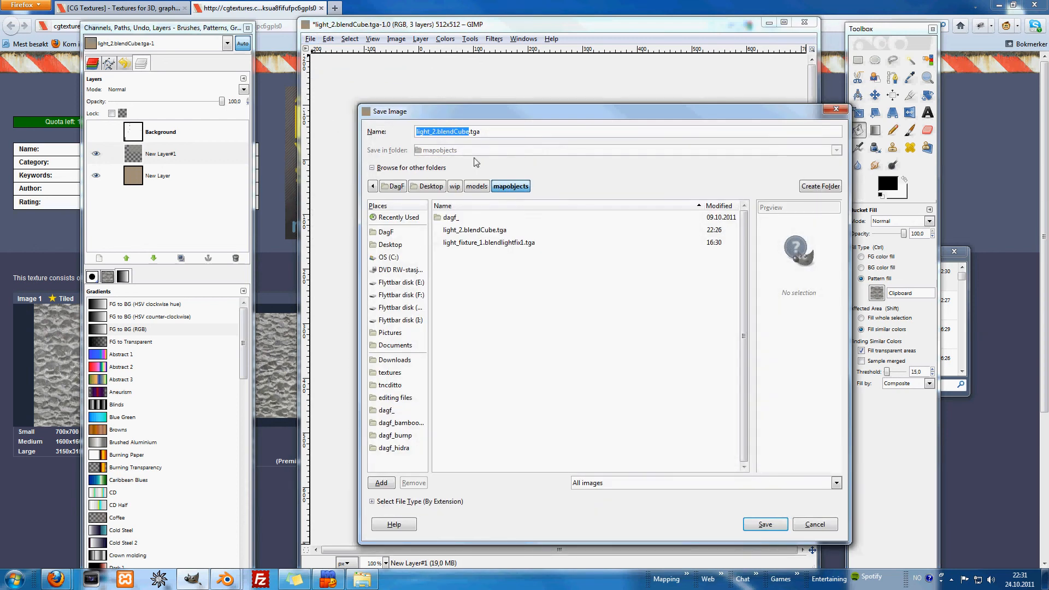
pyautogui.write('ligh')
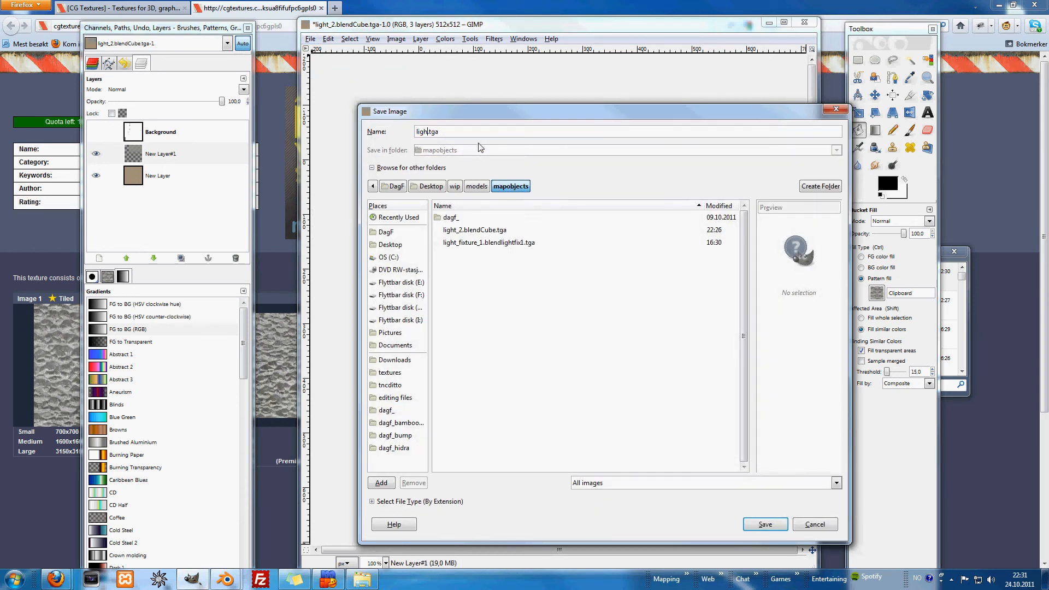
pyautogui.write('t')
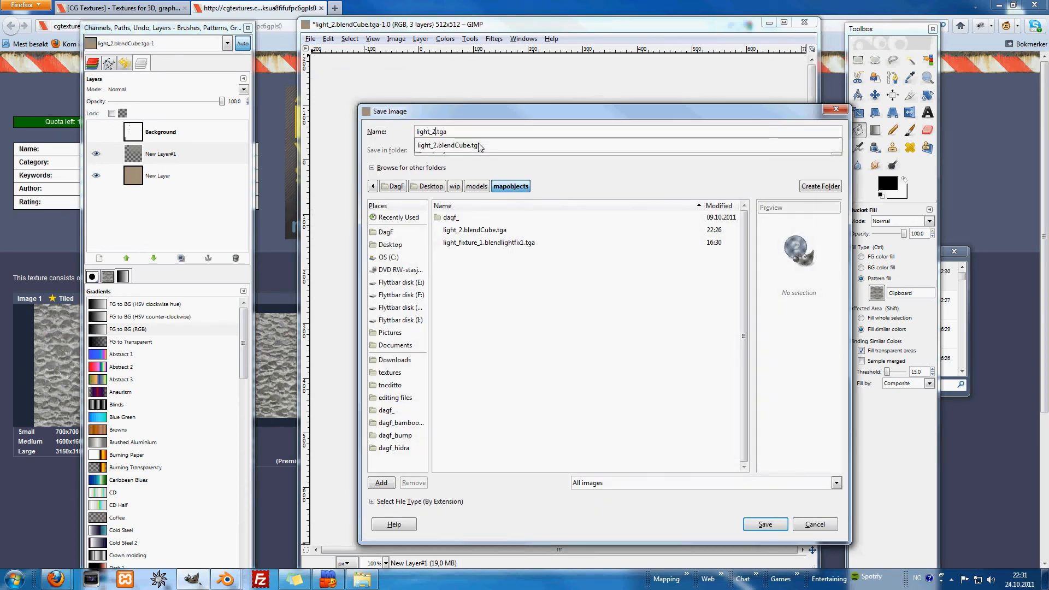
pyautogui.click(562, 175)
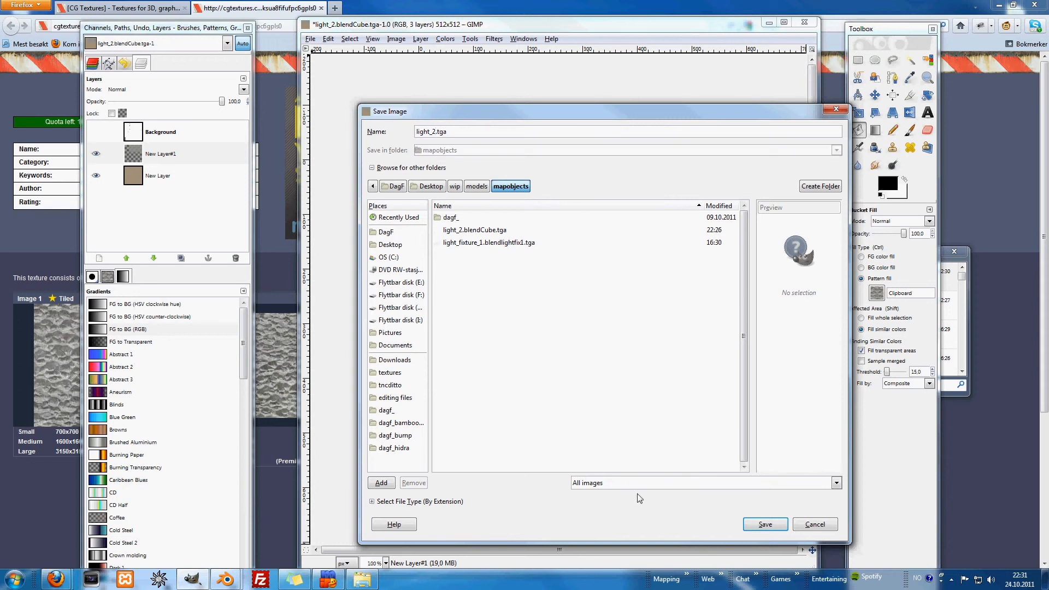
pyautogui.click(765, 524)
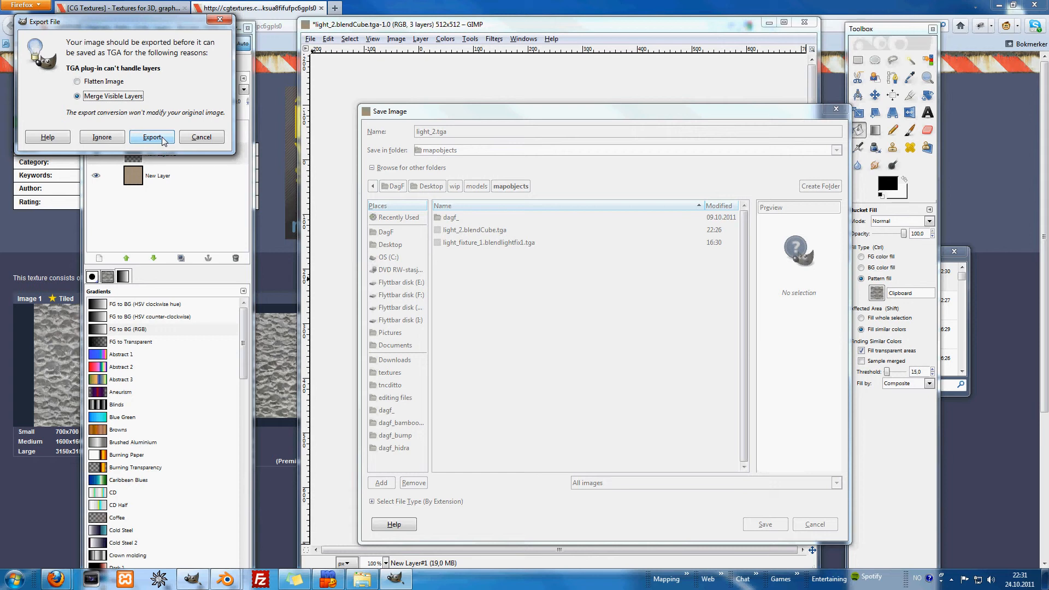
pyautogui.click(152, 137)
pyautogui.click(123, 112)
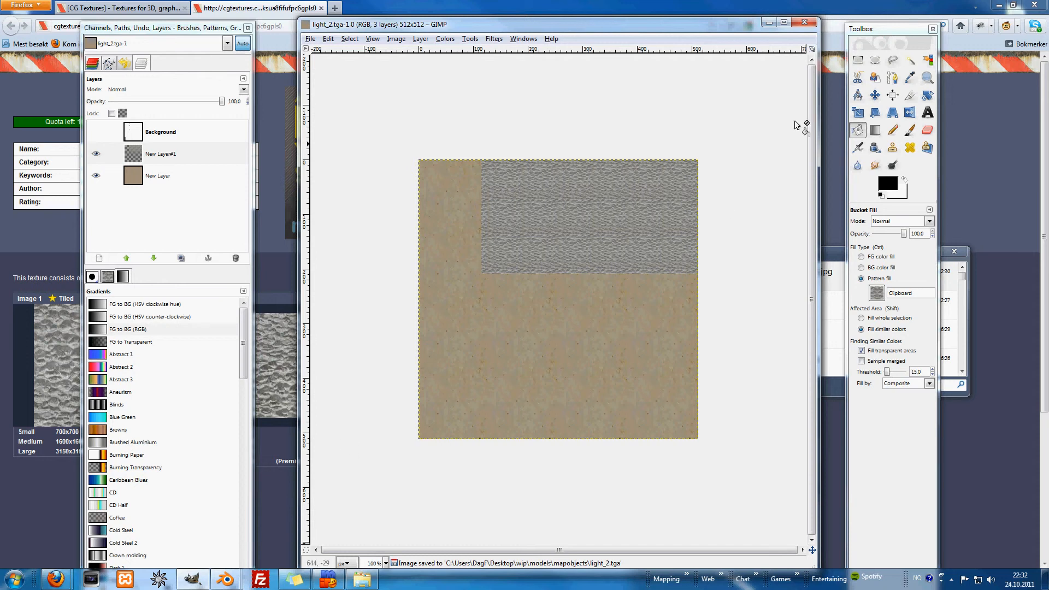
# Close the image, GIMP and the downloads window, and switch to the Blender window with the light fixture
pyautogui.click(809, 24)
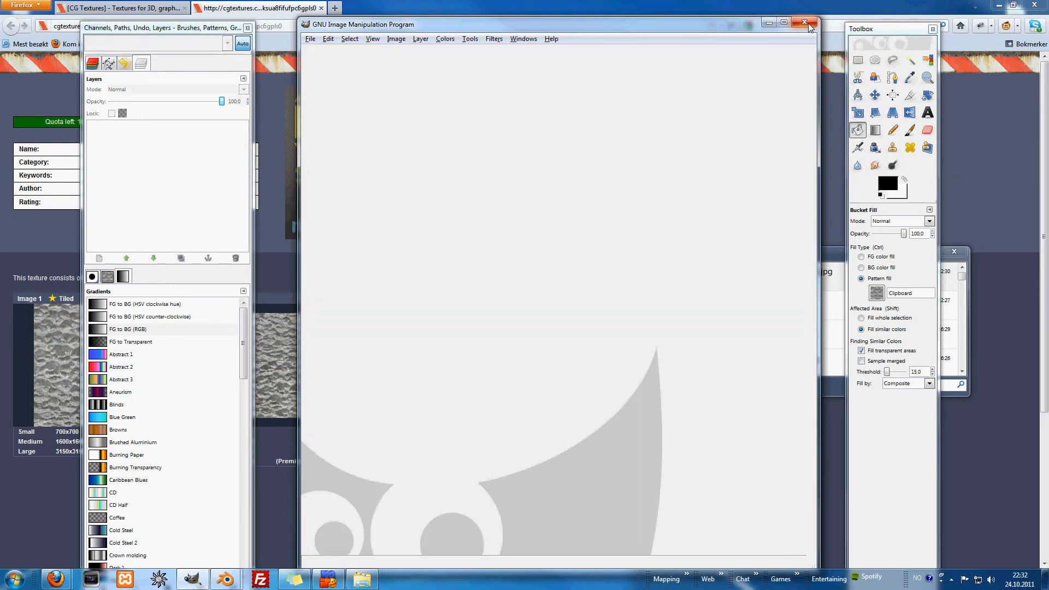
pyautogui.click(807, 23)
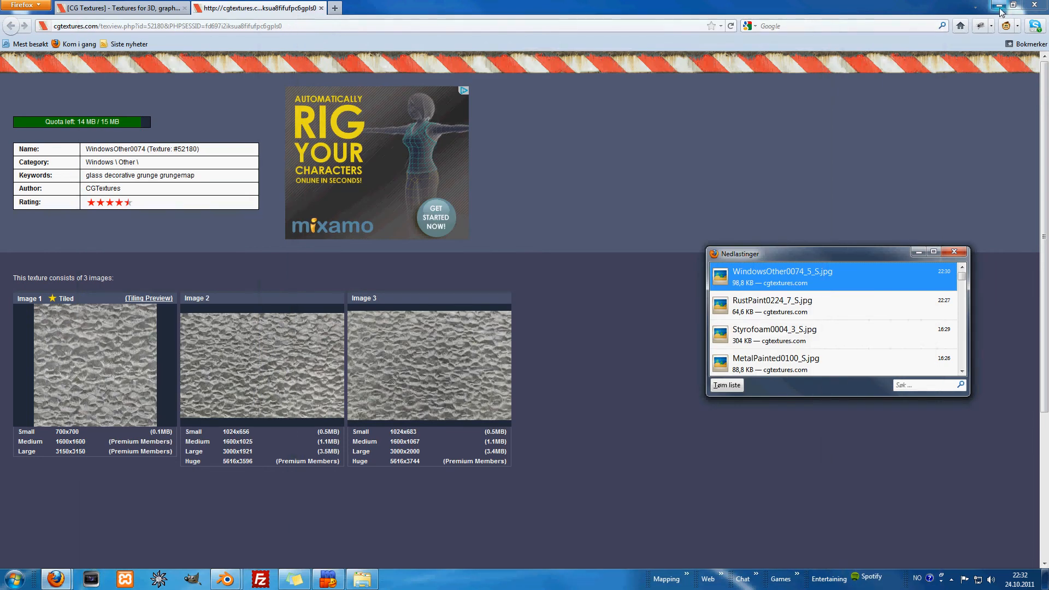
pyautogui.click(999, 5)
pyautogui.click(955, 252)
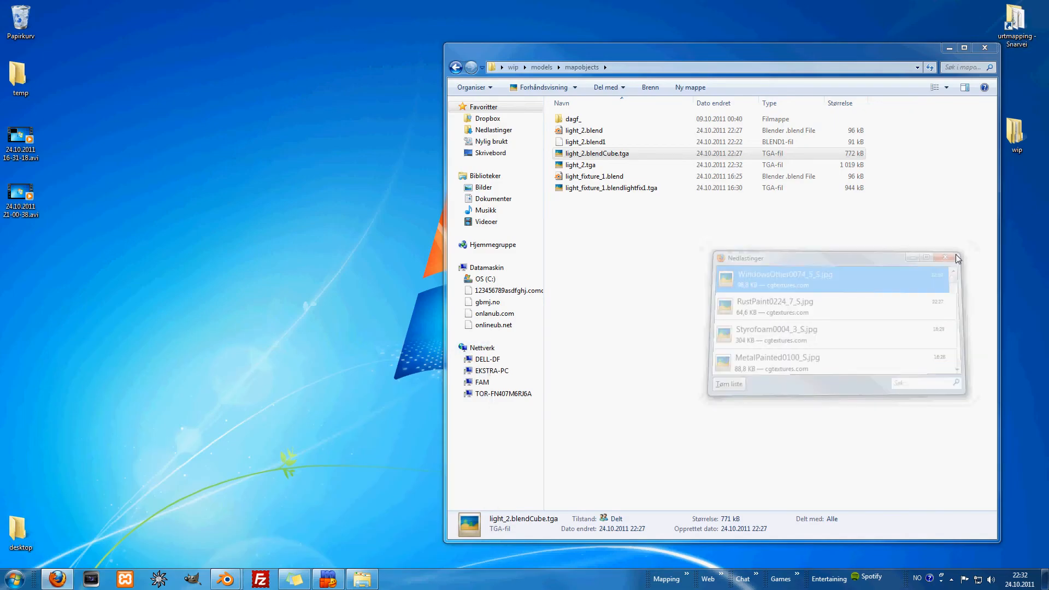
pyautogui.moveTo(226, 582)
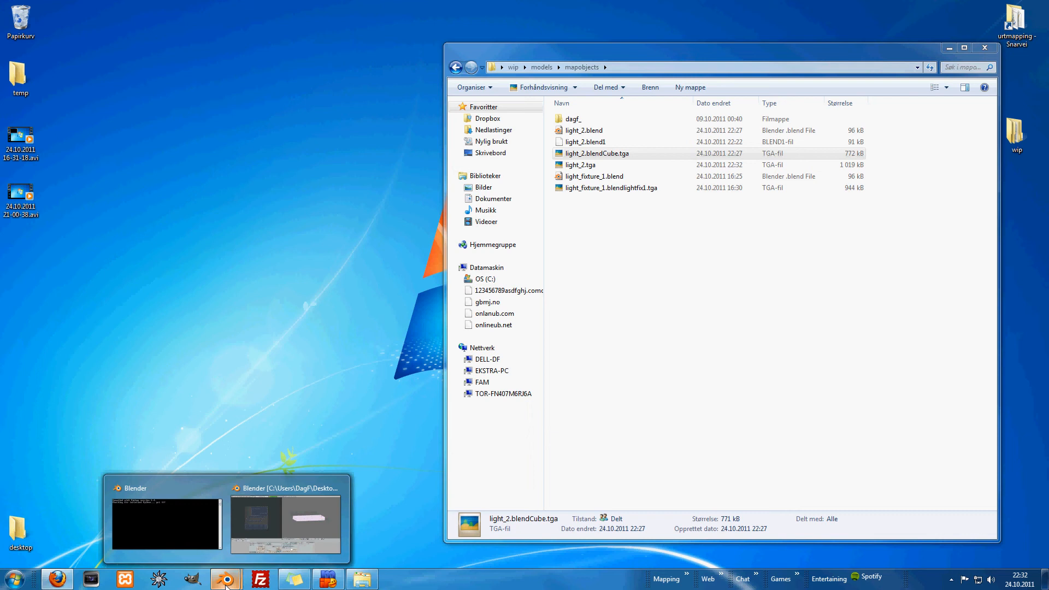
pyautogui.click(262, 529)
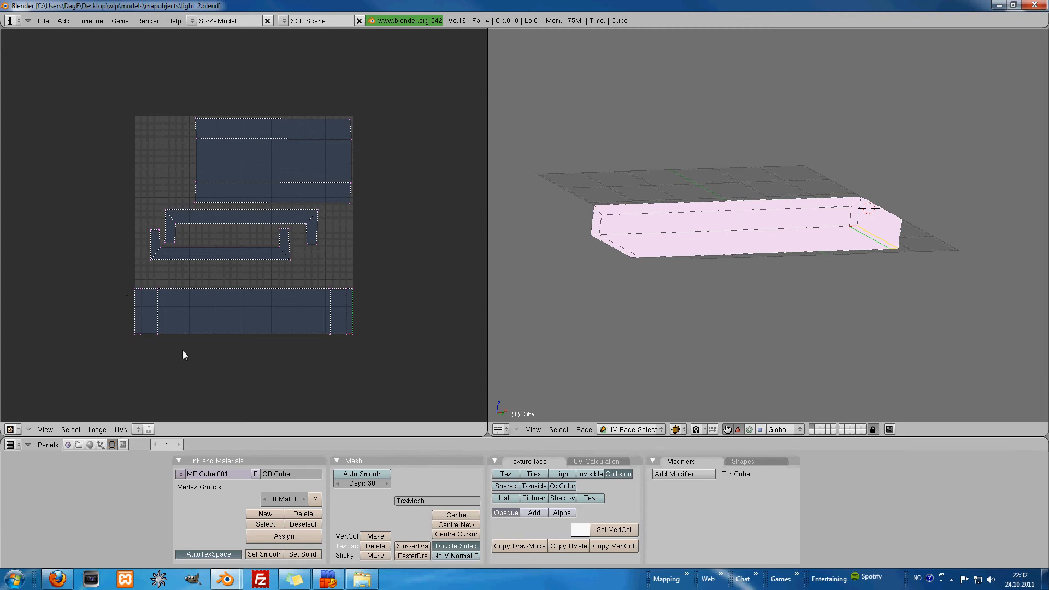
# Load light_2.tga from the mapobjects folder as the image behind the UV layout
pyautogui.click(108, 430)
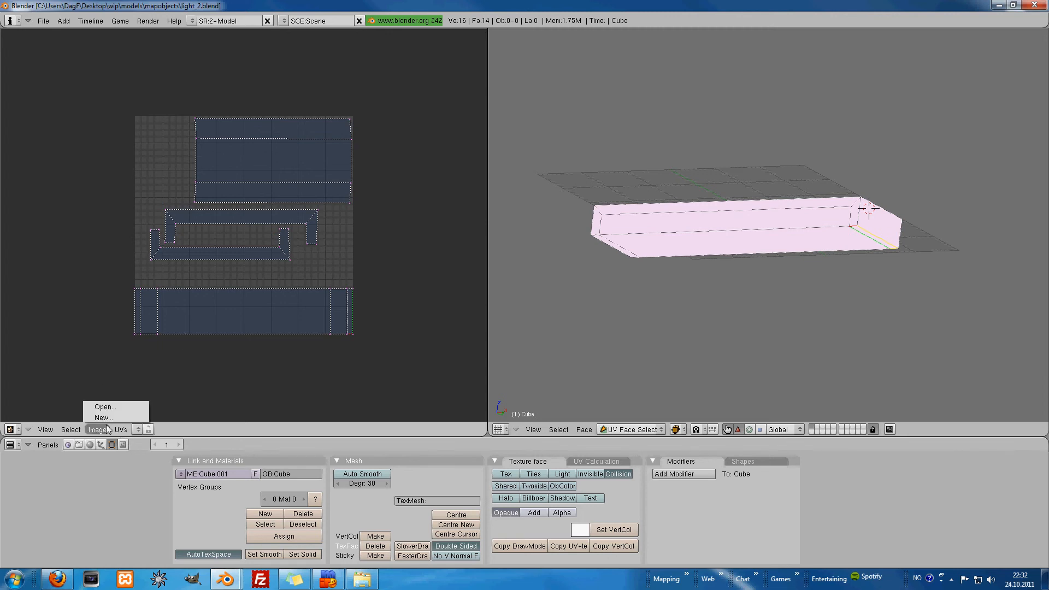
pyautogui.click(107, 407)
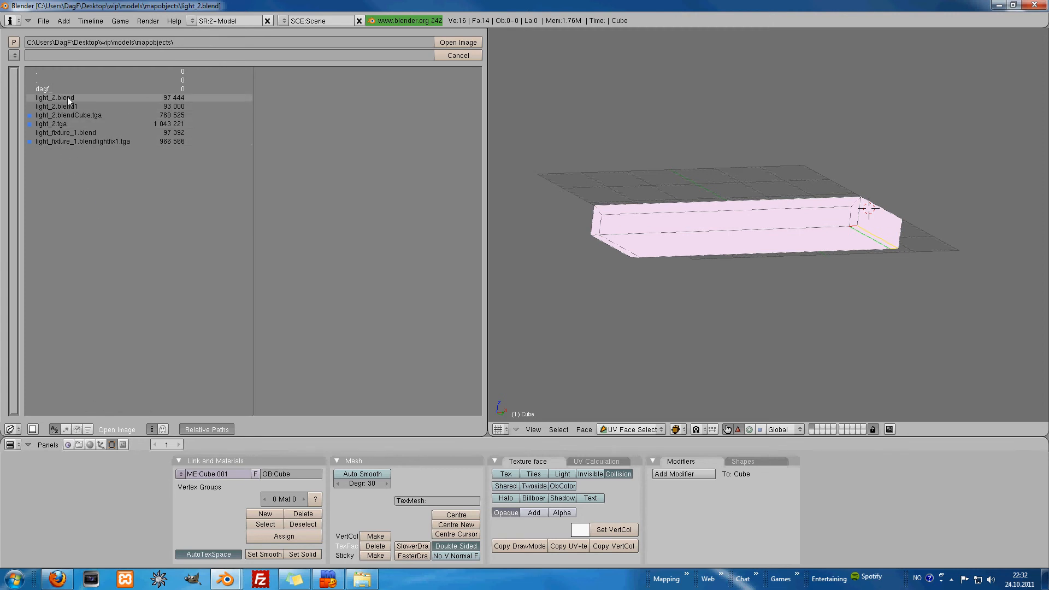
pyautogui.click(90, 124)
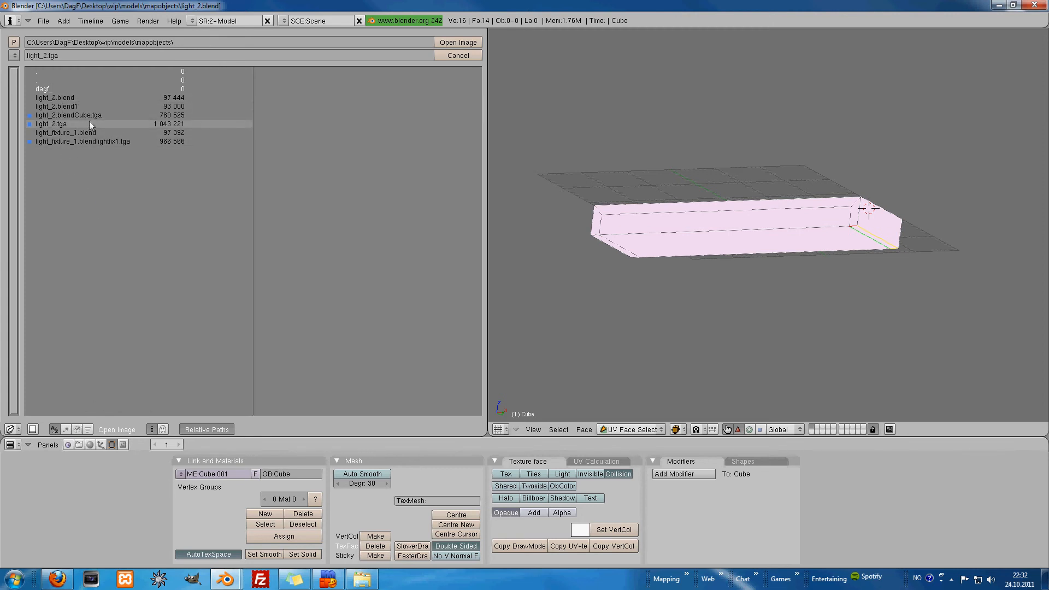
pyautogui.click(458, 43)
pyautogui.press('Home')
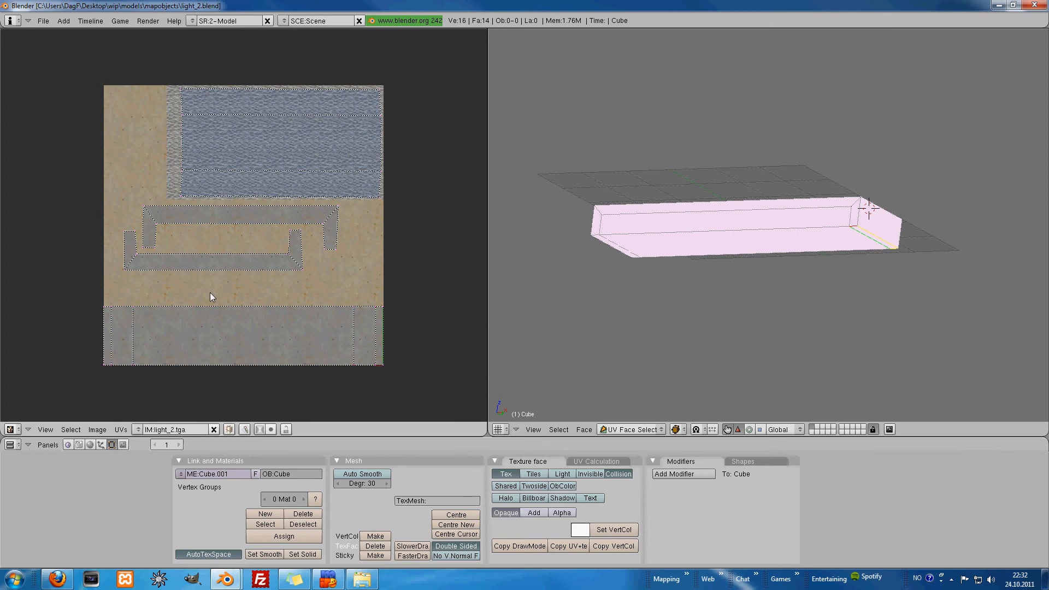
# Rename both the mesh data and the object as light_2
pyautogui.click(234, 475)
pyautogui.write('light_2')
pyautogui.click(287, 477)
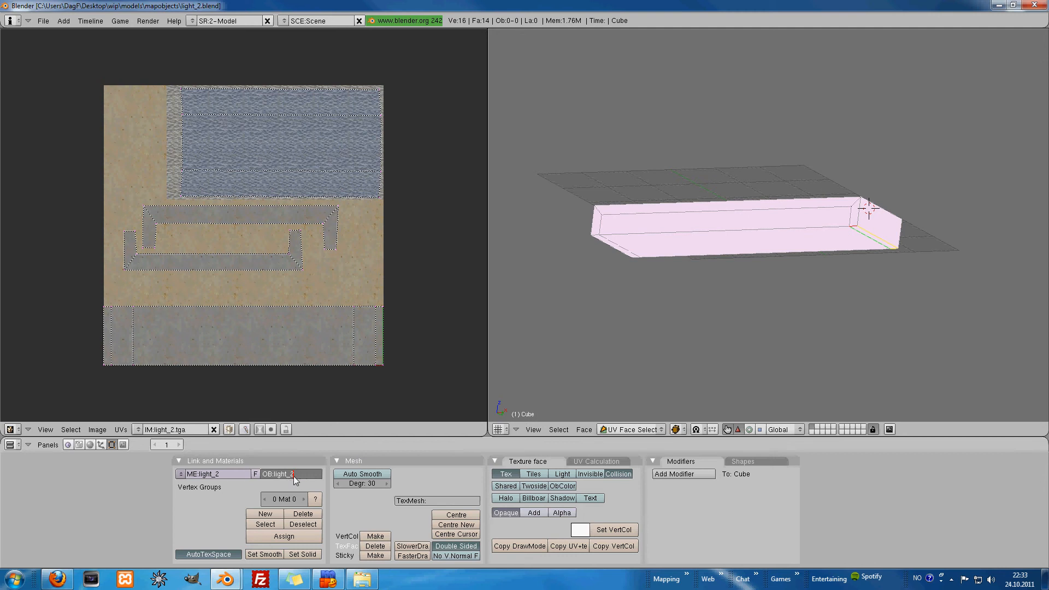
pyautogui.press('Return')
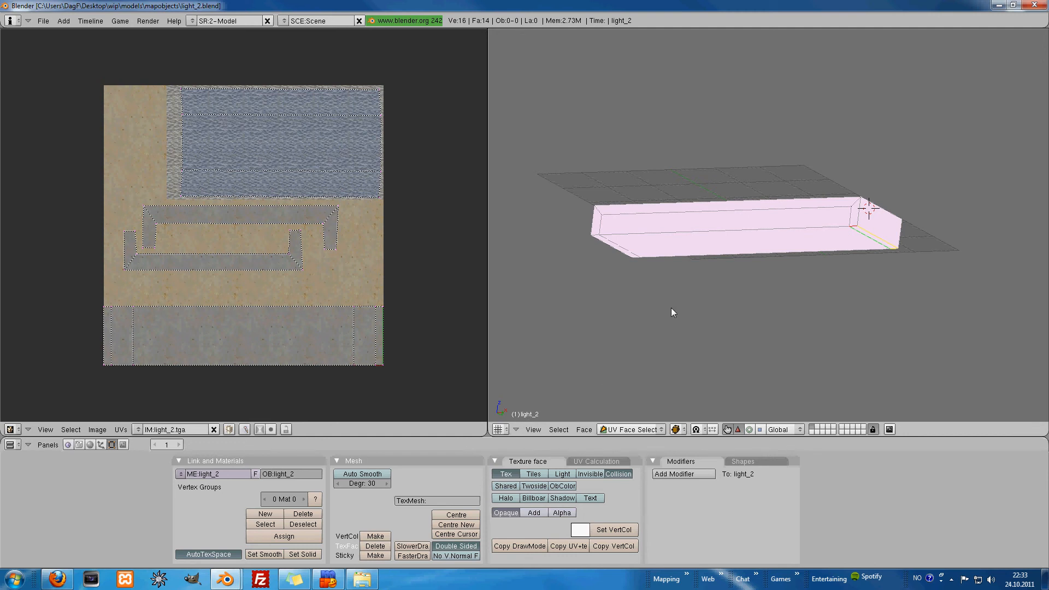
# Deselect all faces, return the model to Object Mode and check it from several sides with the Textured draw type
pyautogui.moveTo(574, 257); pyautogui.dragTo(826, 251, button='middle')
pyautogui.press('a')
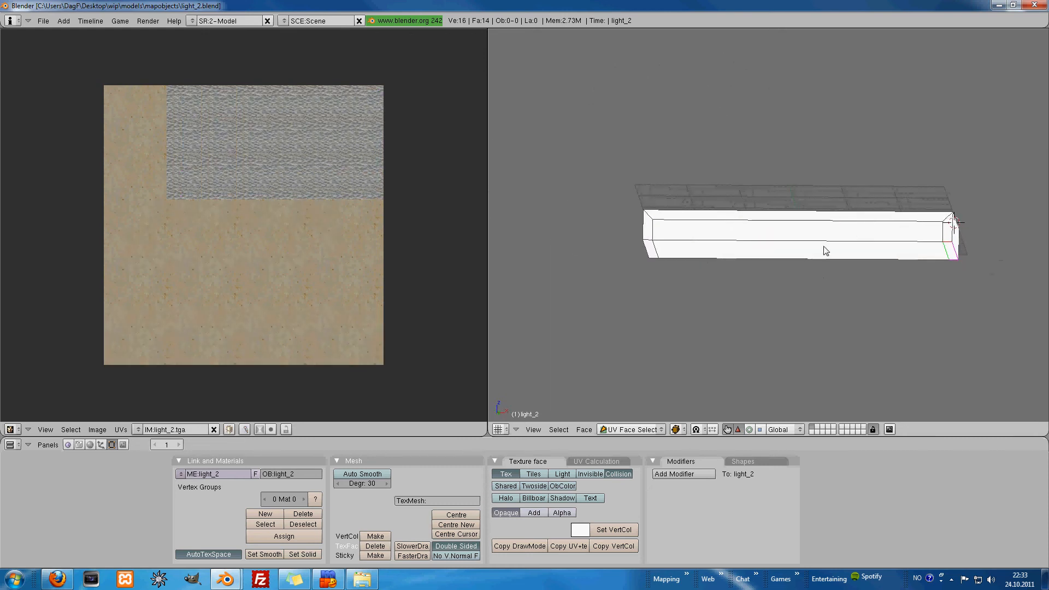
pyautogui.click(656, 428)
pyautogui.click(654, 418)
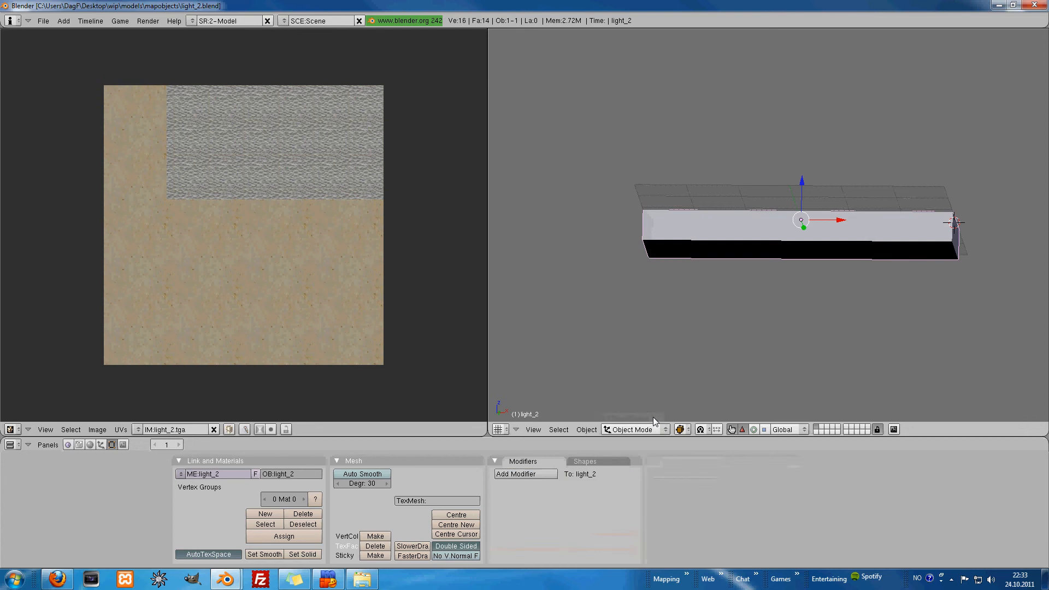
pyautogui.moveTo(871, 243); pyautogui.dragTo(706, 380, button='middle')
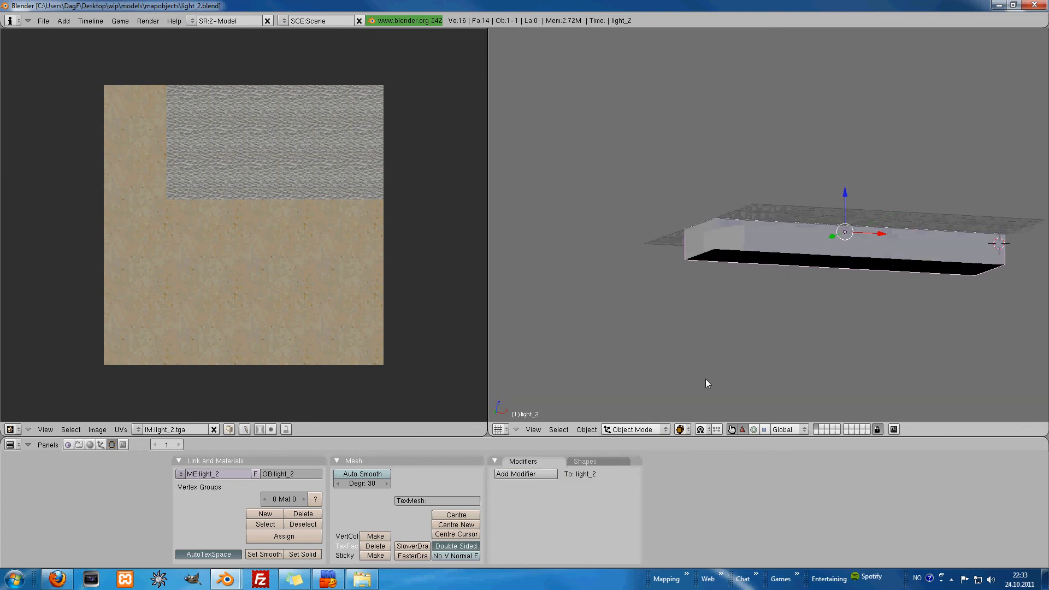
pyautogui.click(686, 430)
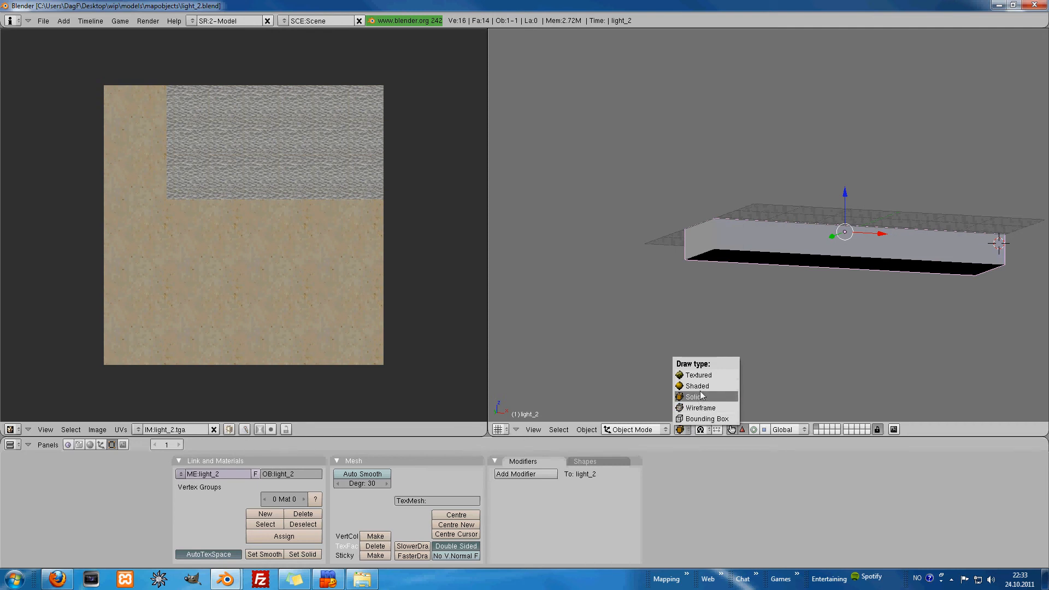
pyautogui.click(699, 375)
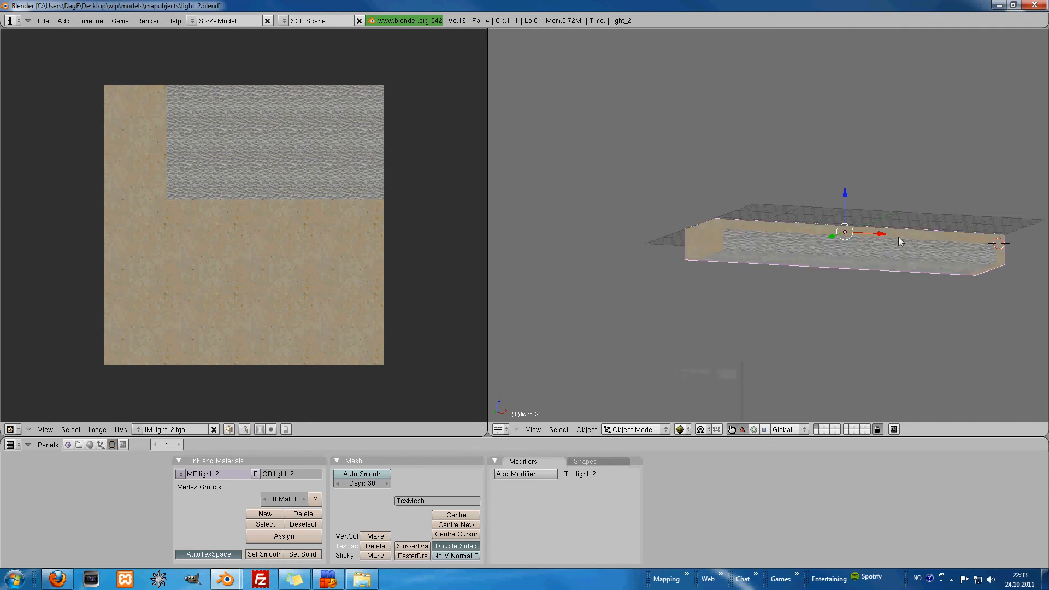
pyautogui.moveTo(899, 237); pyautogui.dragTo(815, 238, button='middle')
pyautogui.scroll(4, 754, 168)
pyautogui.moveTo(848, 228); pyautogui.dragTo(731, 219, button='middle')
pyautogui.moveTo(643, 293); pyautogui.dragTo(770, 174, button='middle')
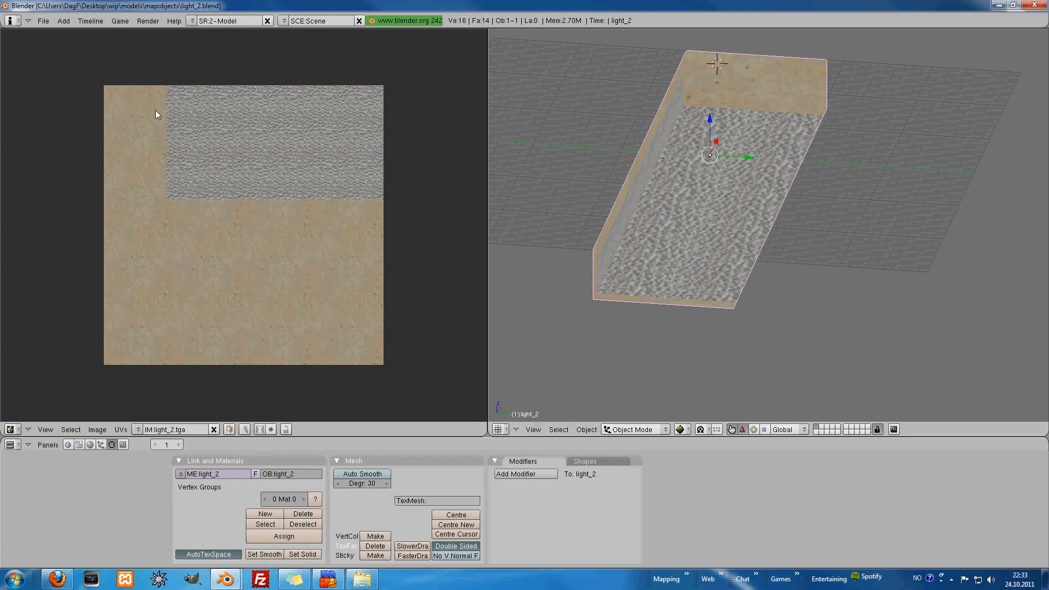
# Export the light fixture to Quake3 MD3 format in the mapobjects folder with light_2 as the file name
pyautogui.click(44, 22)
pyautogui.moveTo(84, 212)
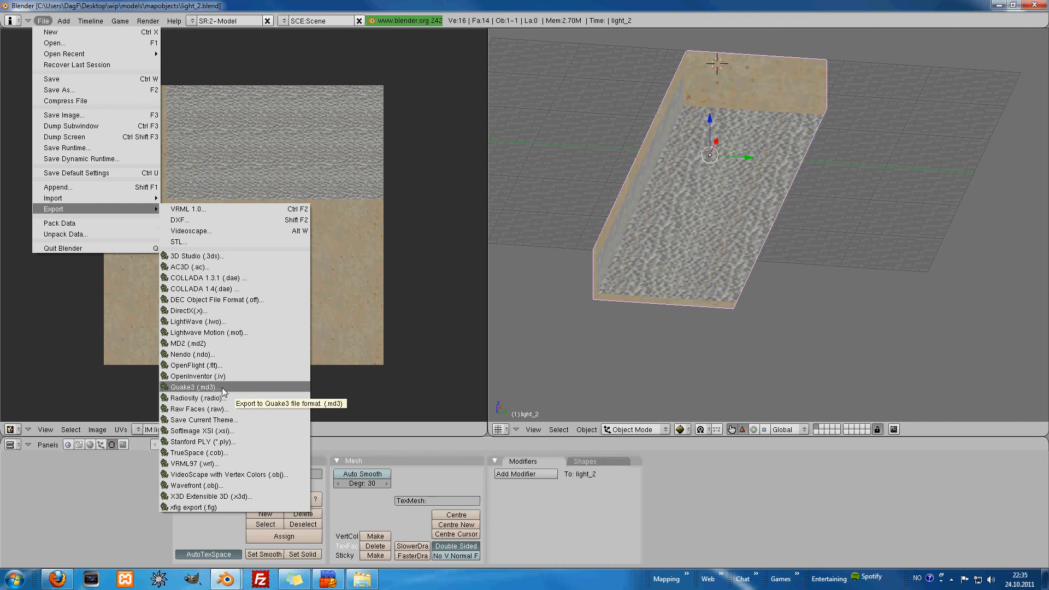
pyautogui.click(223, 389)
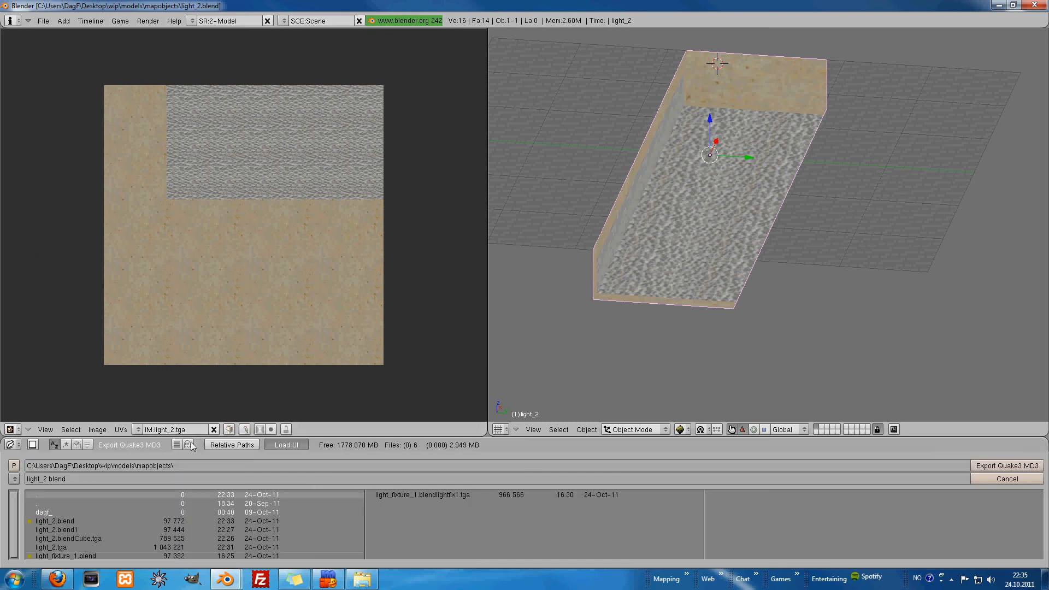
pyautogui.click(71, 478)
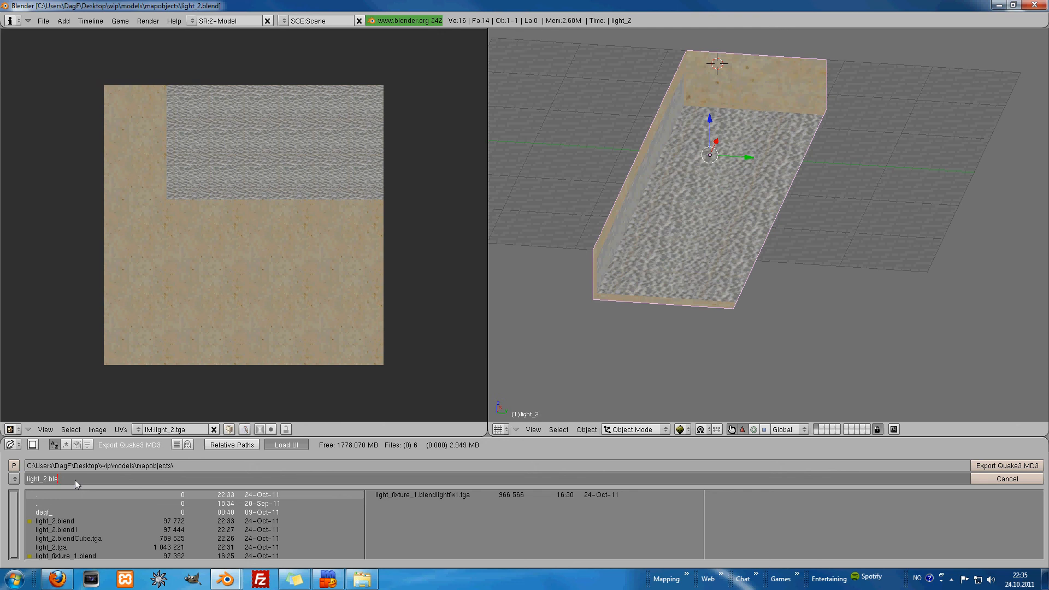
pyautogui.click(1014, 468)
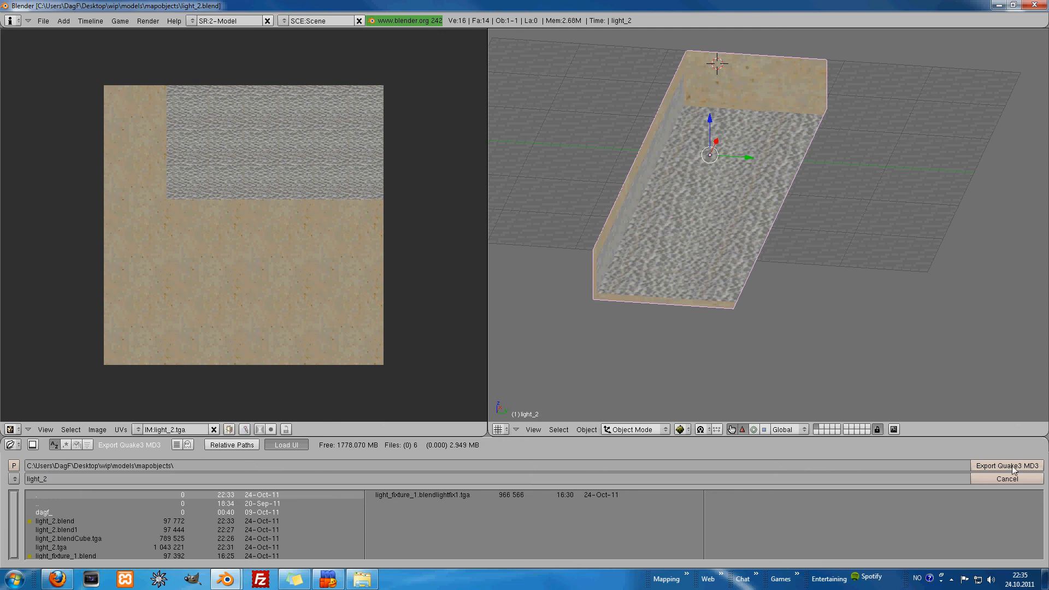
pyautogui.click(1014, 466)
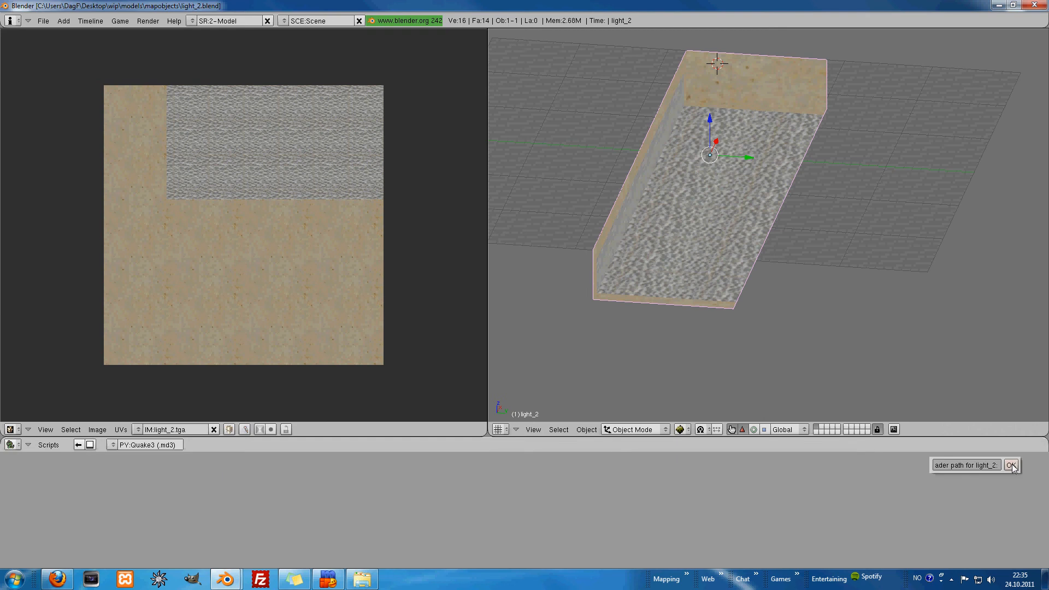
# Set the shader path for light_2 to models/mapobjects/light_fix/, complete the export and exit the export script
pyautogui.click(1000, 468)
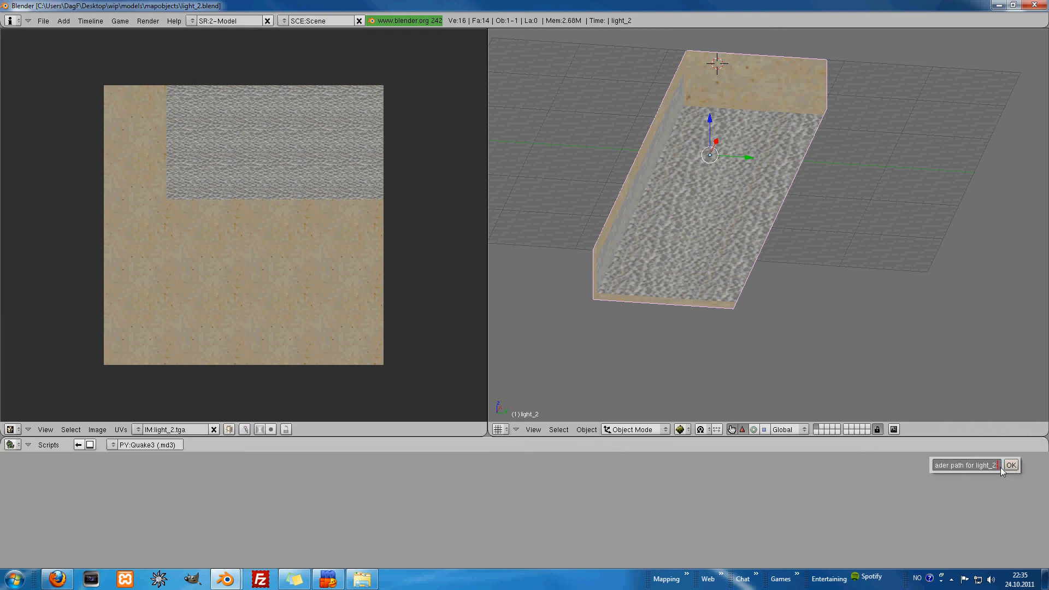
pyautogui.write('models')
pyautogui.write('/')
pyautogui.write('mapobj')
pyautogui.write('ects')
pyautogui.write('/')
pyautogui.write('light_f')
pyautogui.write('ix')
pyautogui.write('/')
pyautogui.click(1010, 467)
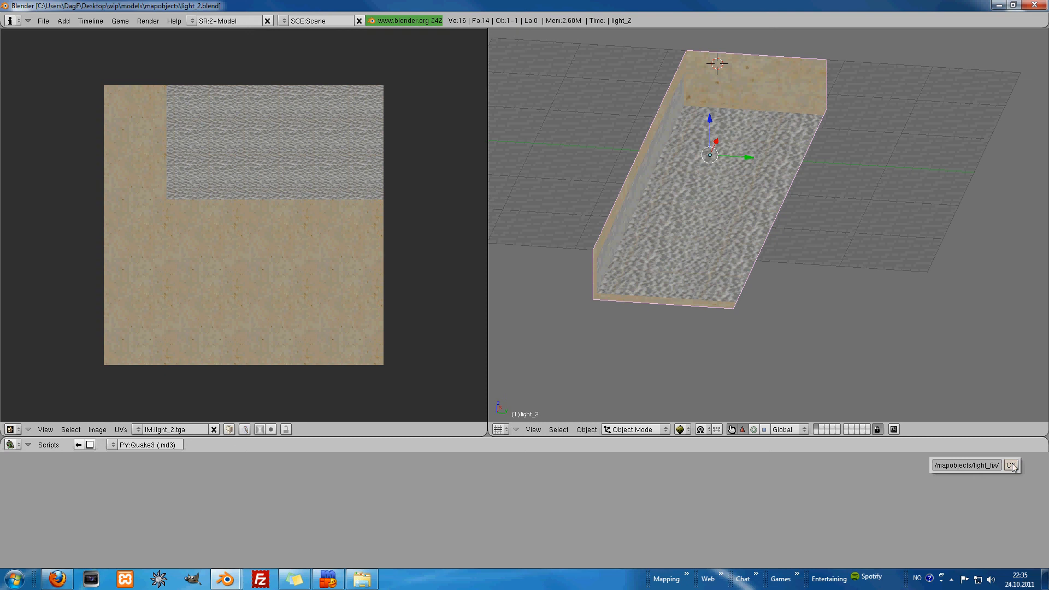
pyautogui.click(1011, 468)
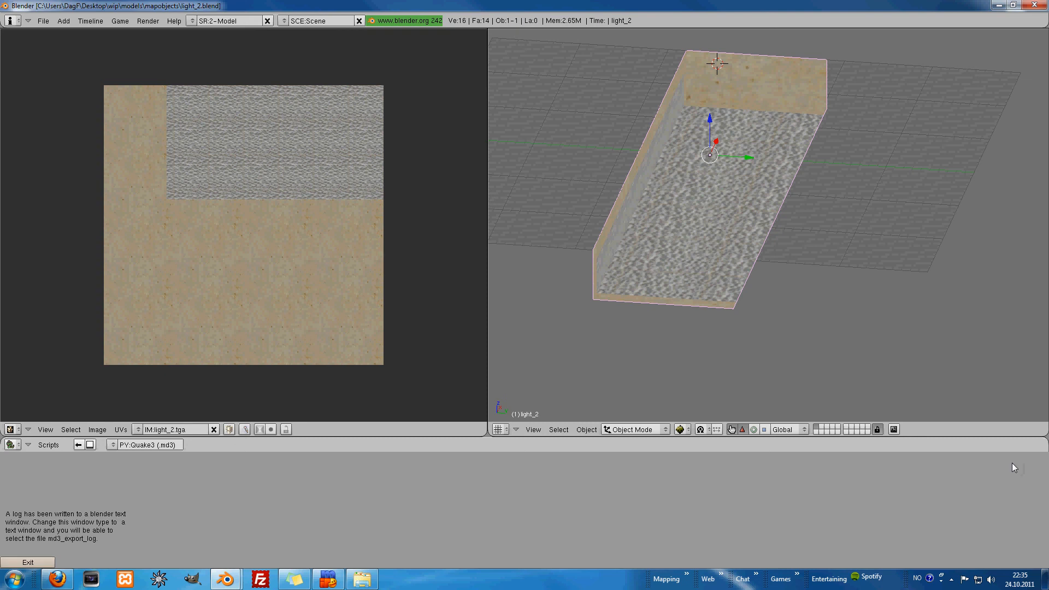
pyautogui.click(36, 564)
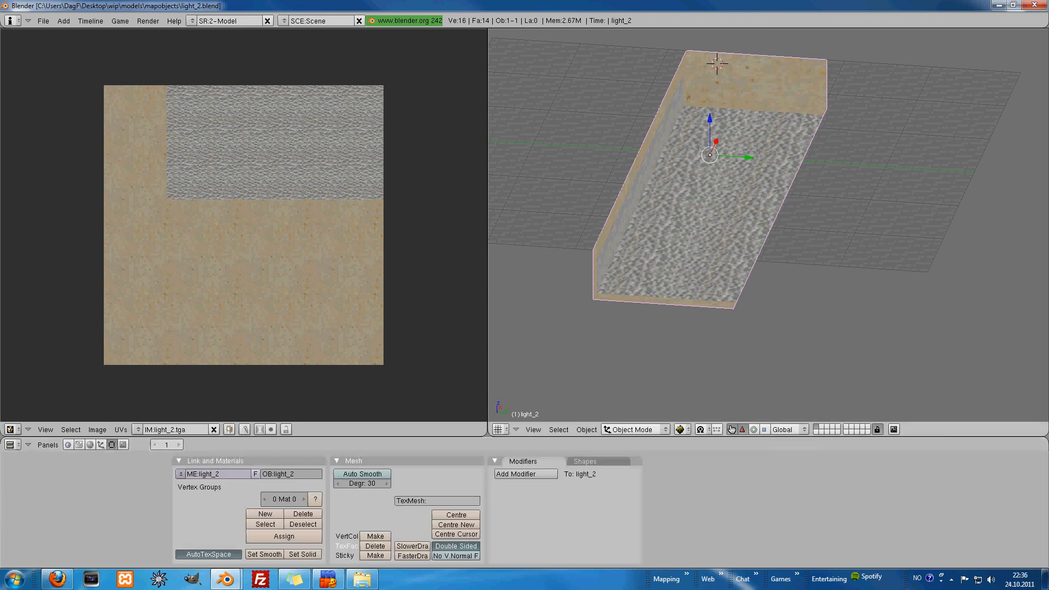
# Minimize Blender and copy light_2.md3 and light_2.tga from the wip mapobjects folder
pyautogui.click(998, 5)
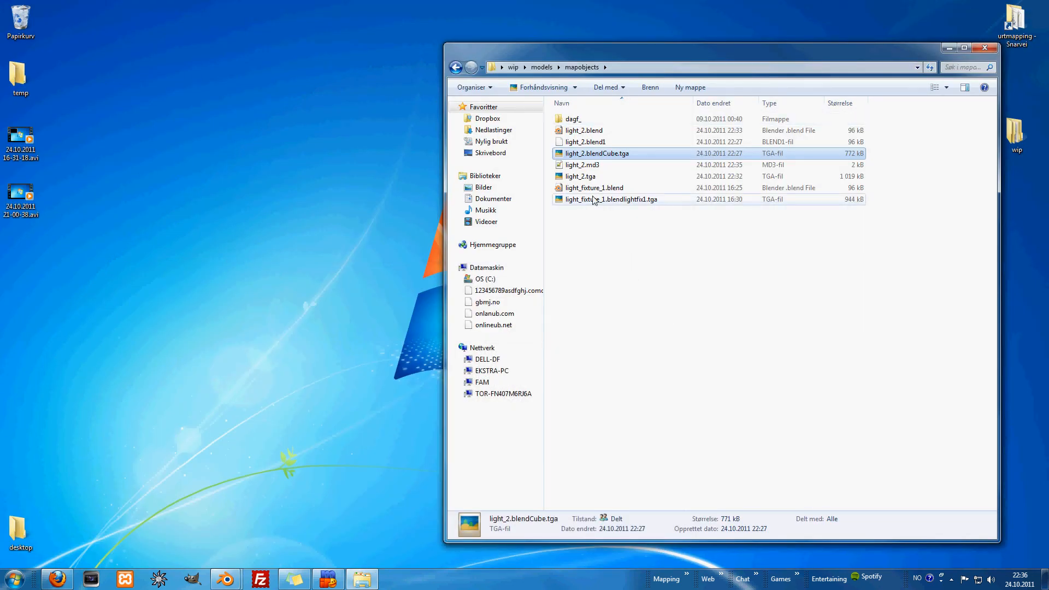
pyautogui.click(605, 168)
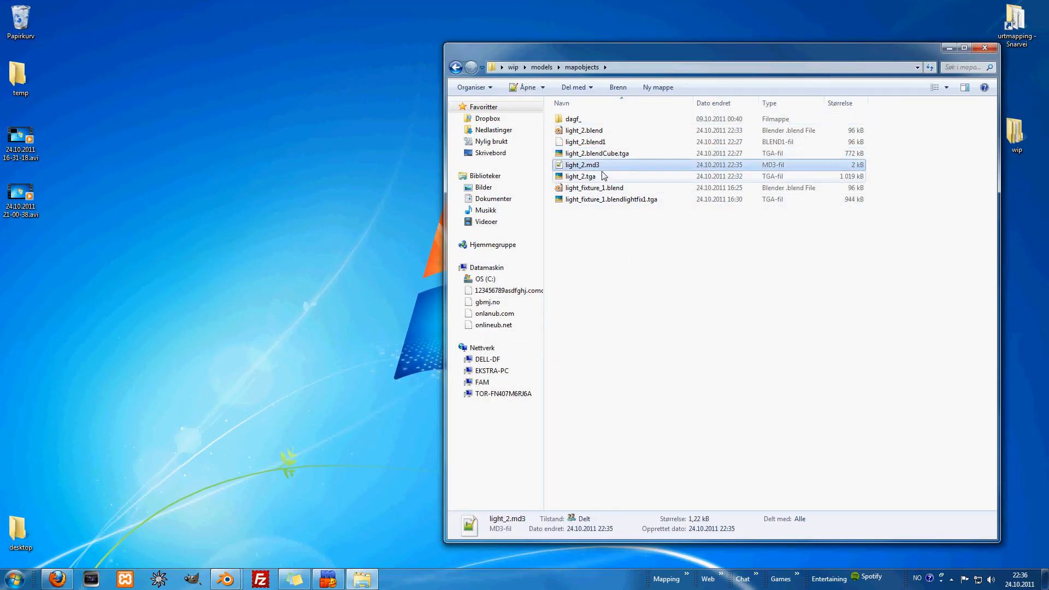
pyautogui.keyDown('ctrl'); pyautogui.click(604, 179); pyautogui.keyUp('ctrl')
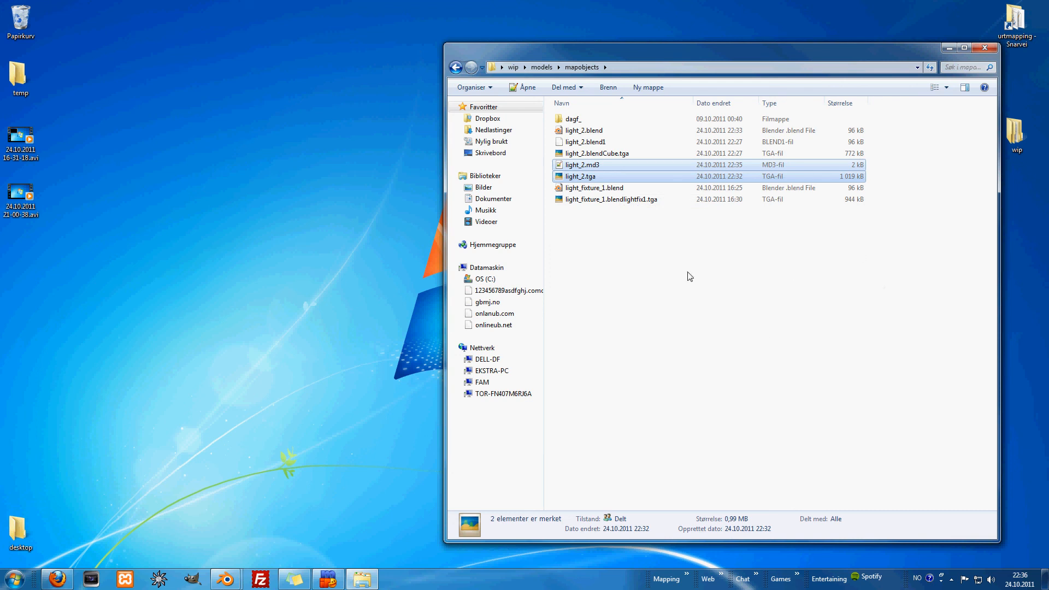
pyautogui.click(595, 176)
pyautogui.keyDown('ctrl'); pyautogui.click(595, 165); pyautogui.keyUp('ctrl')
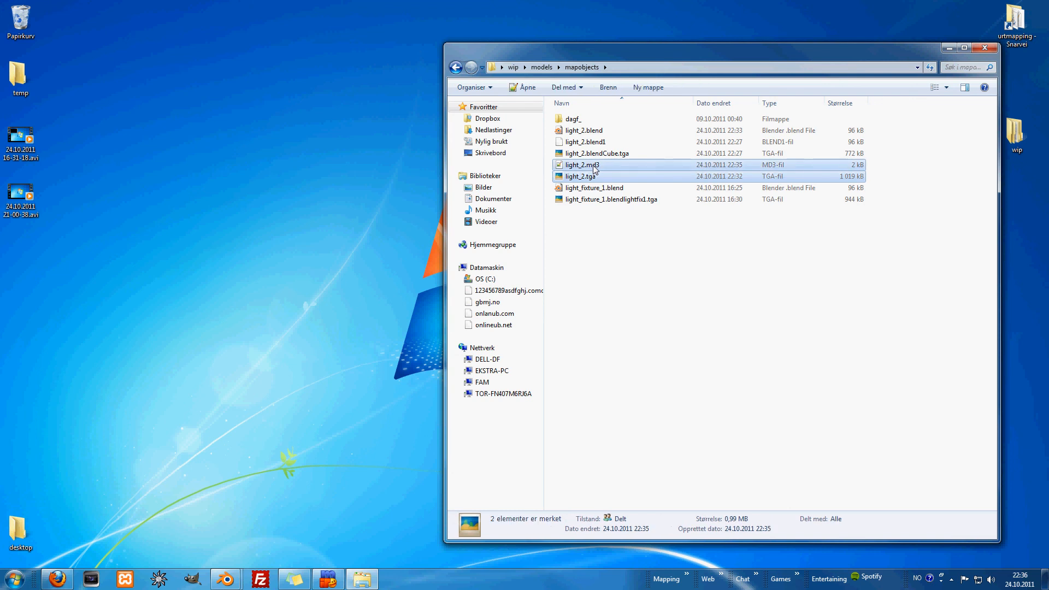
# Open the urtmapping desktop shortcut and go to q3ut4\models\mapobjects
pyautogui.moveTo(929, 50); pyautogui.dragTo(875, 57)
pyautogui.click(1017, 34)
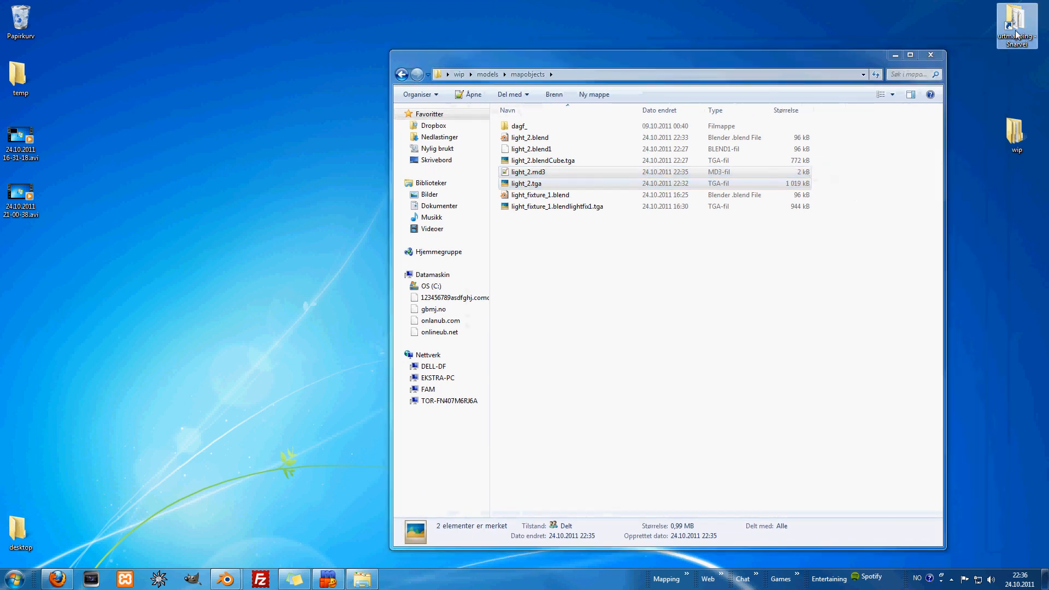
pyautogui.doubleClick(1017, 34)
pyautogui.moveTo(650, 63); pyautogui.dragTo(623, 63)
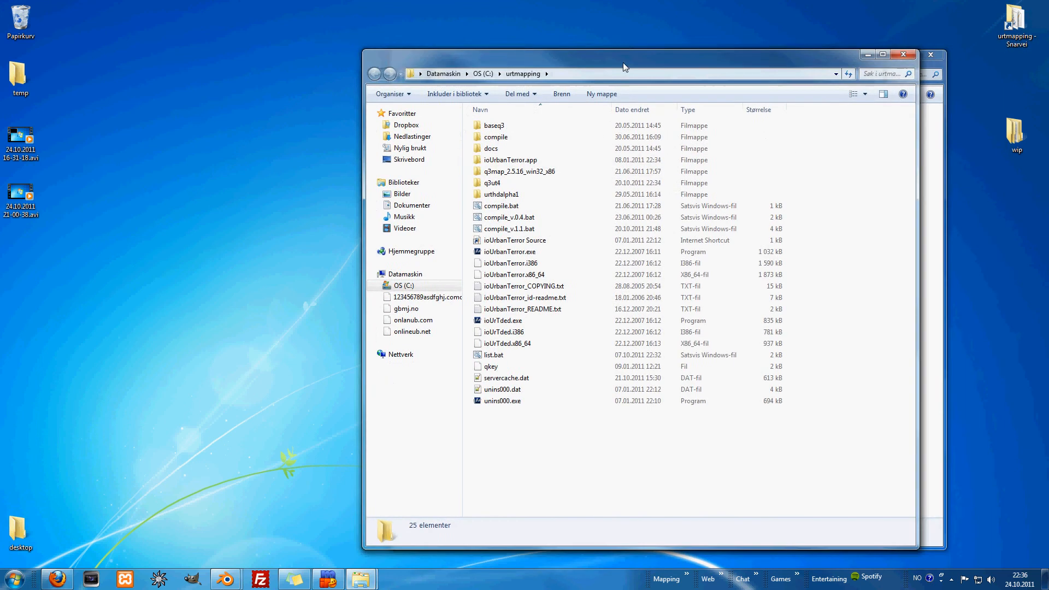
pyautogui.doubleClick(505, 183)
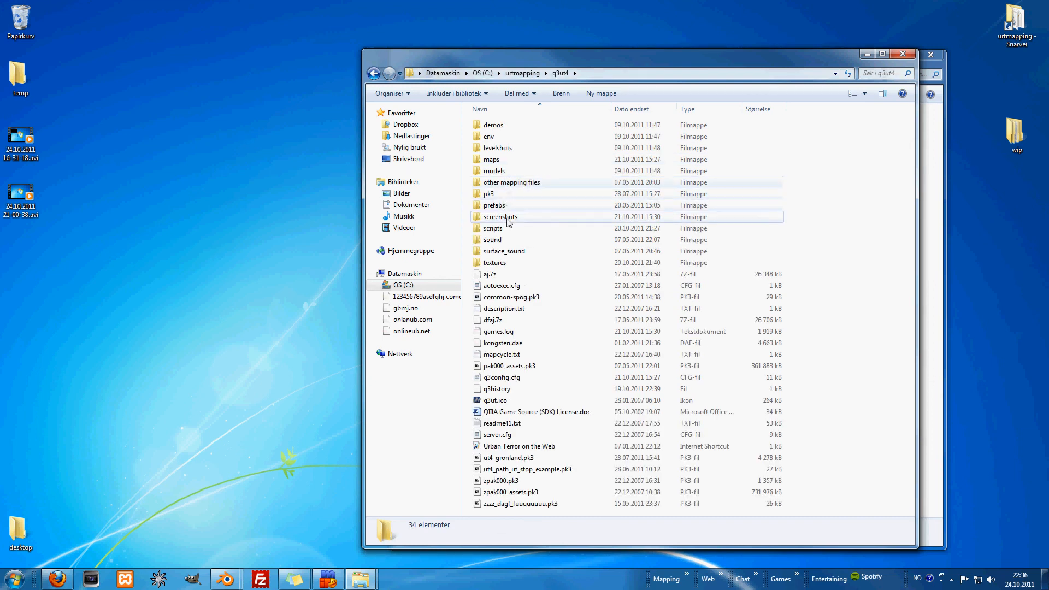
pyautogui.click(512, 172)
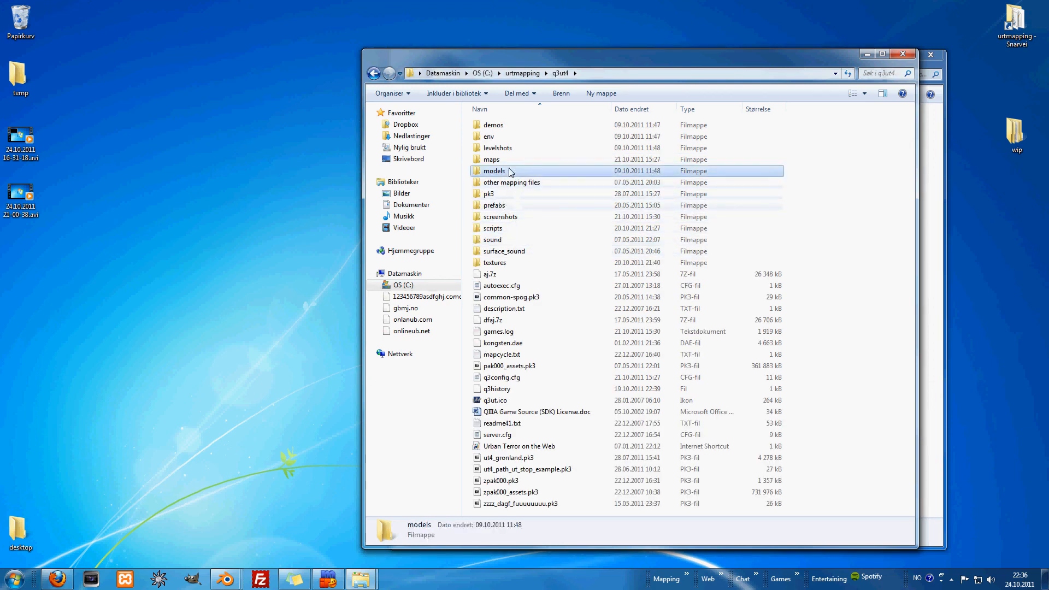
pyautogui.doubleClick(509, 171)
pyautogui.doubleClick(511, 162)
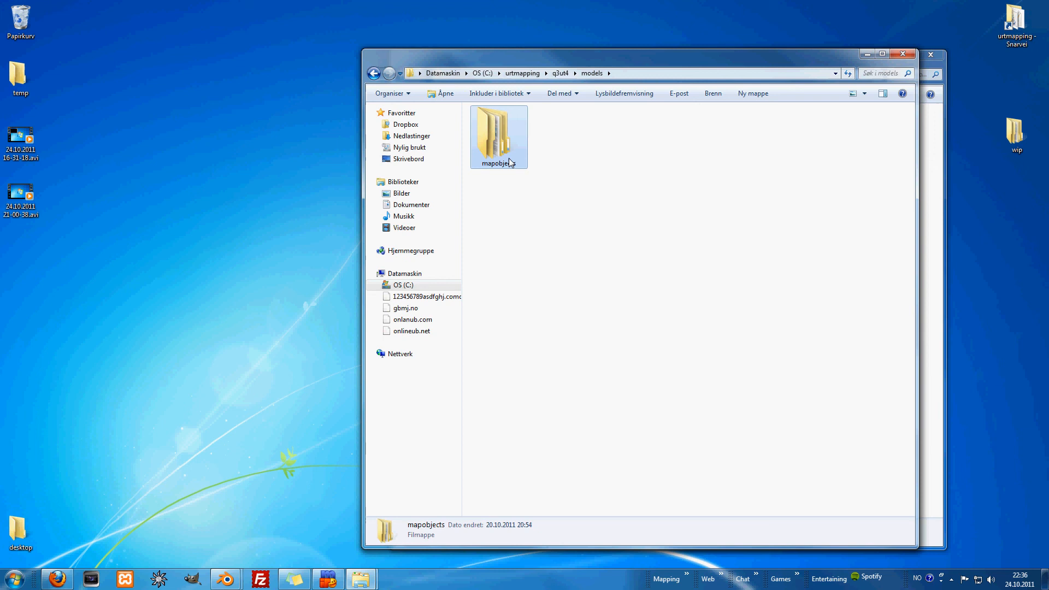
# Create a folder named light_fix in mapobjects and paste light_2.md3 and light_2.tga into it
pyautogui.rightClick(535, 208)
pyautogui.moveTo(604, 338)
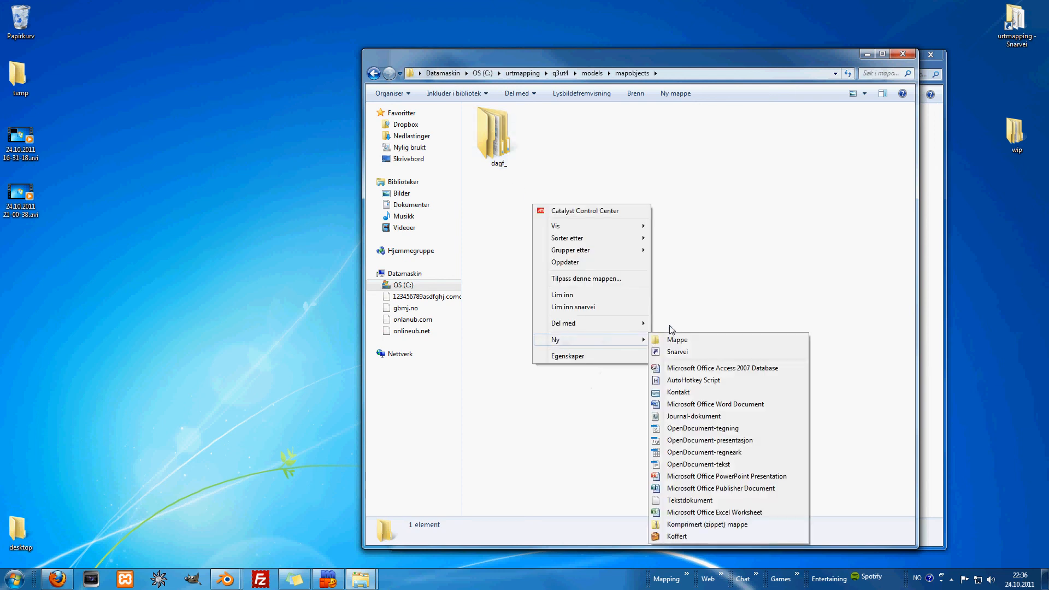
pyautogui.click(677, 340)
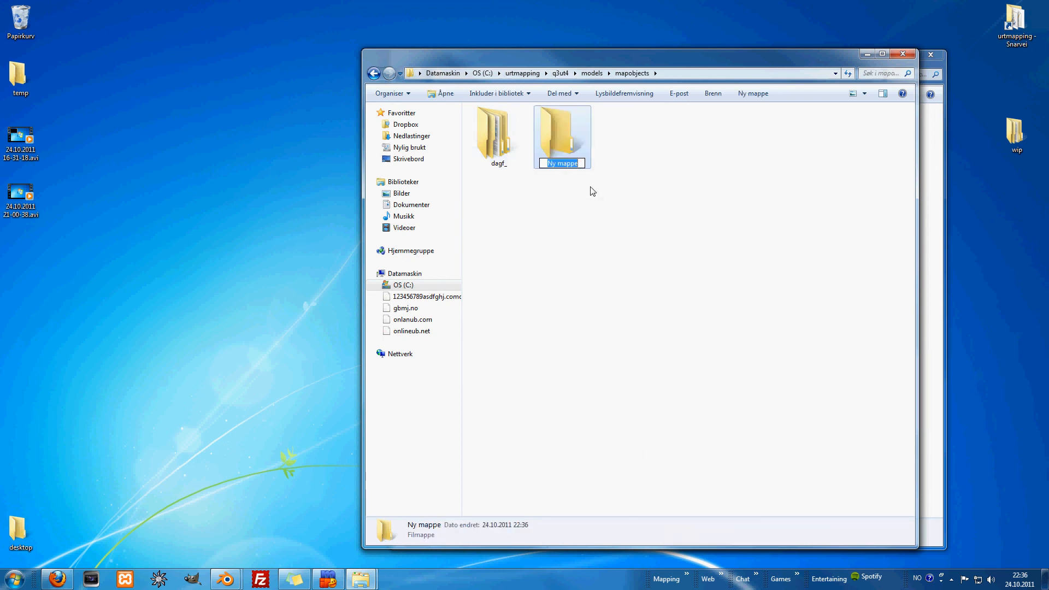
pyautogui.write('light_fix')
pyautogui.press('Return')
pyautogui.press('Return')
pyautogui.hotkey('ctrl', 'v')
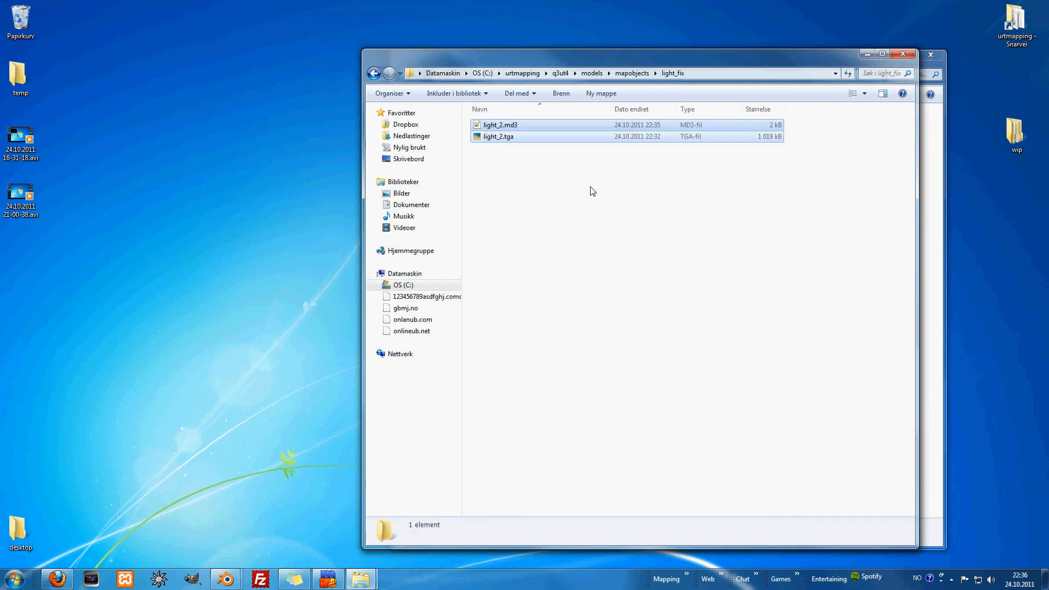
pyautogui.click(593, 192)
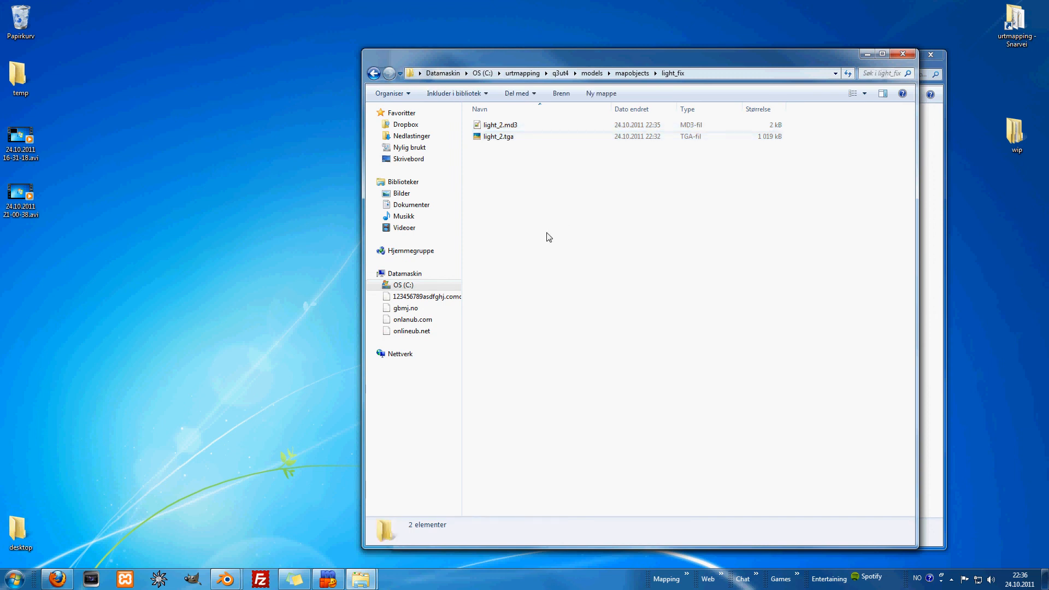
# Switch to the Radiant map editor and place a misc_model entity near the origin using the light_2 model from light_fix
pyautogui.click(159, 579)
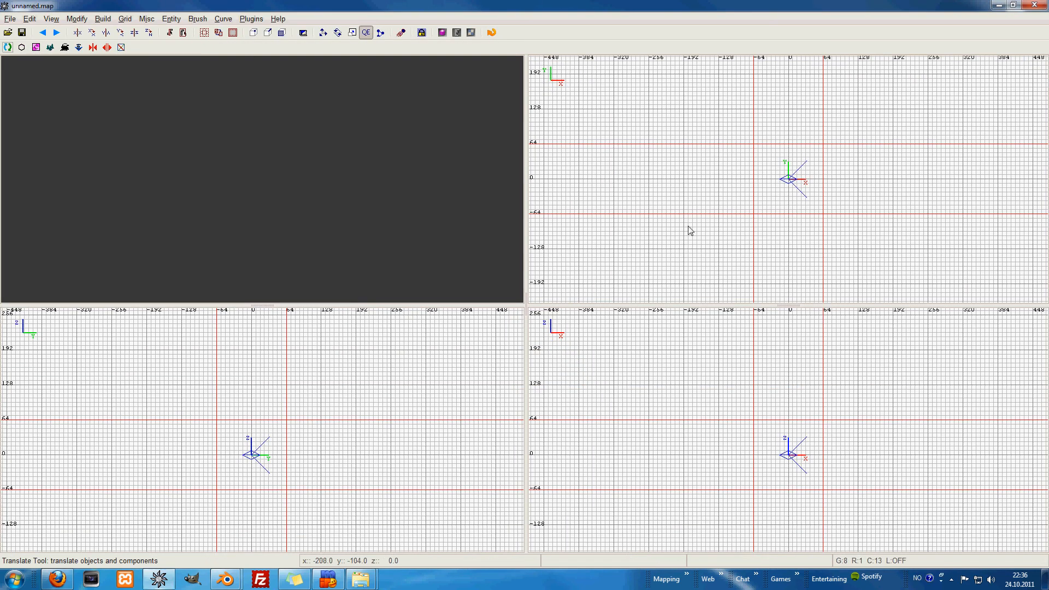
pyautogui.rightClick(820, 160)
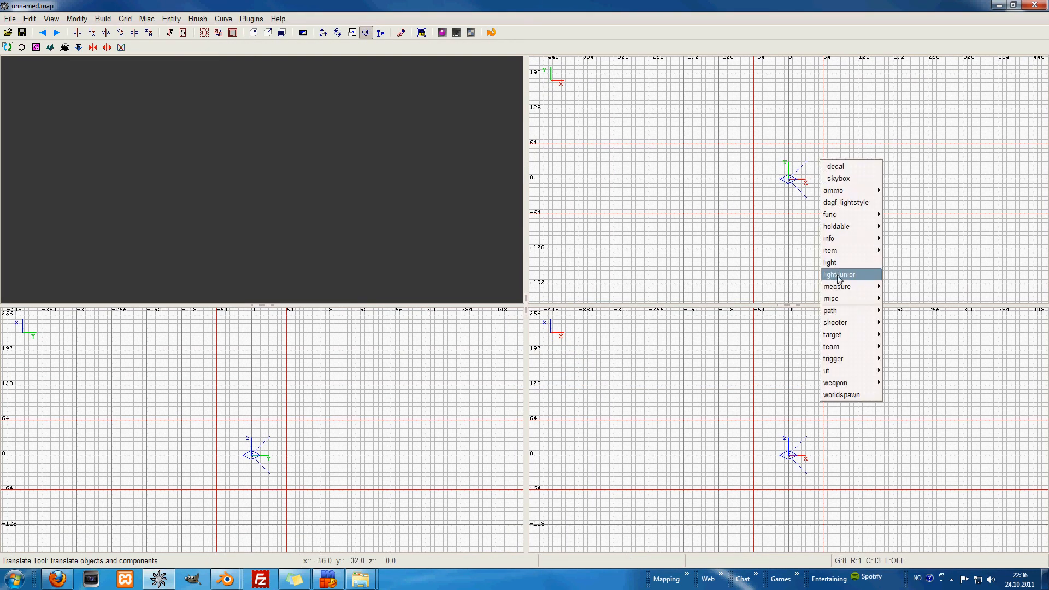
pyautogui.moveTo(853, 299)
pyautogui.click(912, 300)
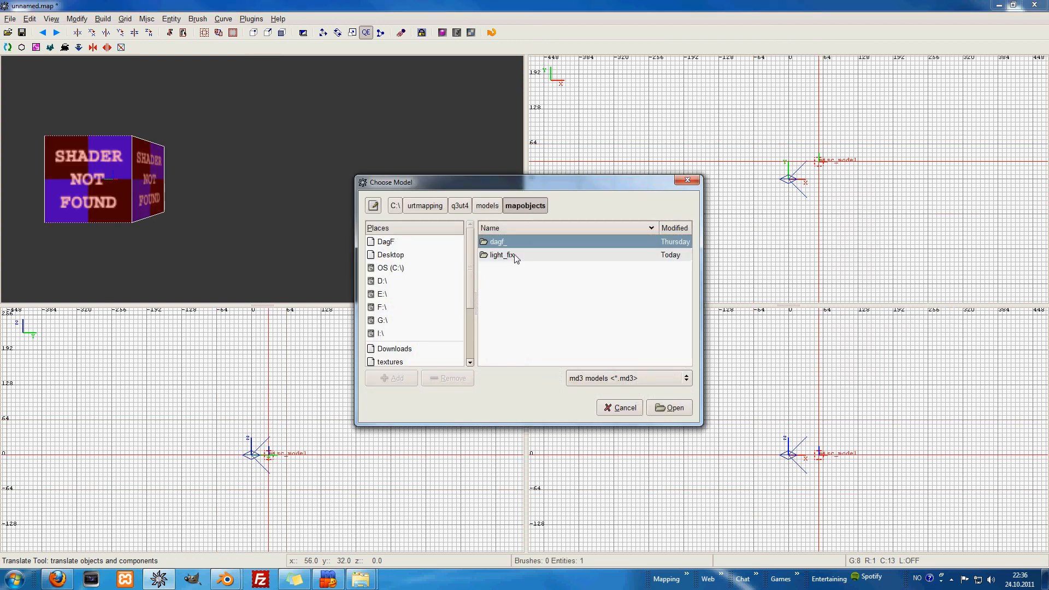
pyautogui.doubleClick(502, 255)
pyautogui.doubleClick(524, 245)
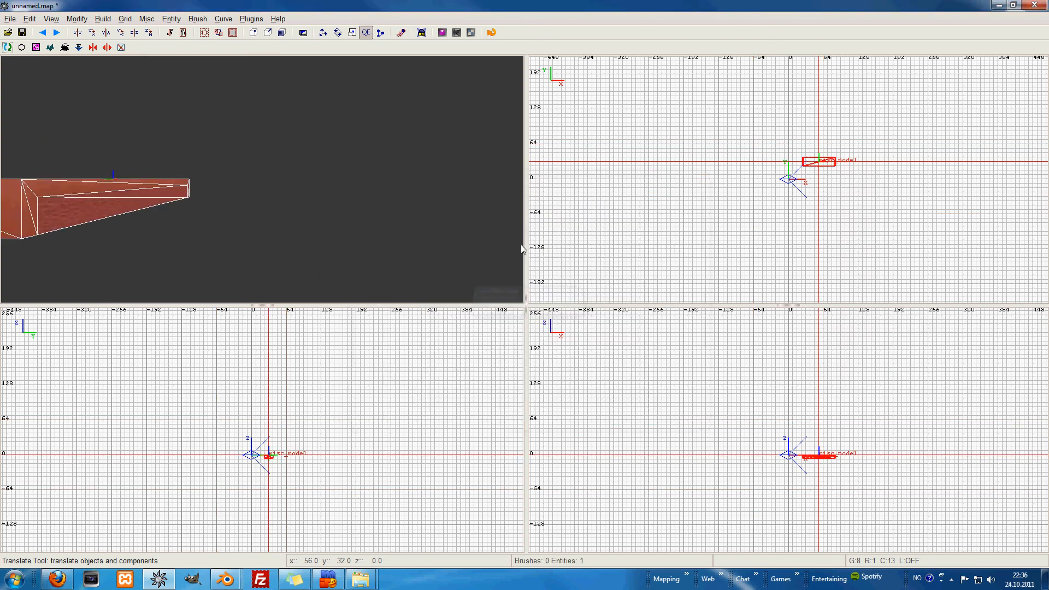
# Deselect the light model and fly the camera around it to examine its texturing from the side and underneath
pyautogui.rightClick(523, 246)
pyautogui.press('Escape')
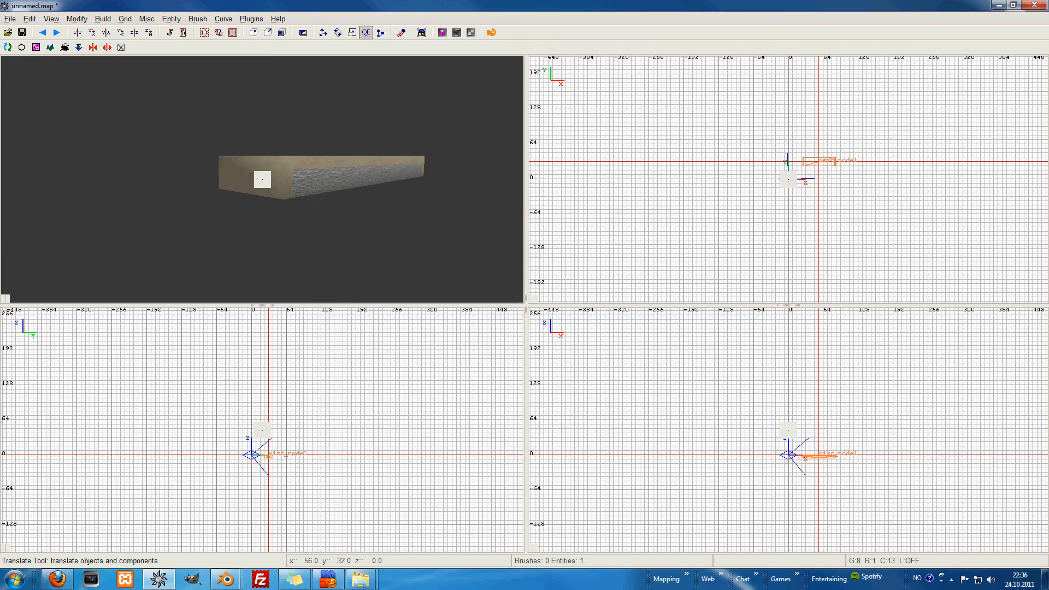
pyautogui.press('Right')
pyautogui.press('Left')
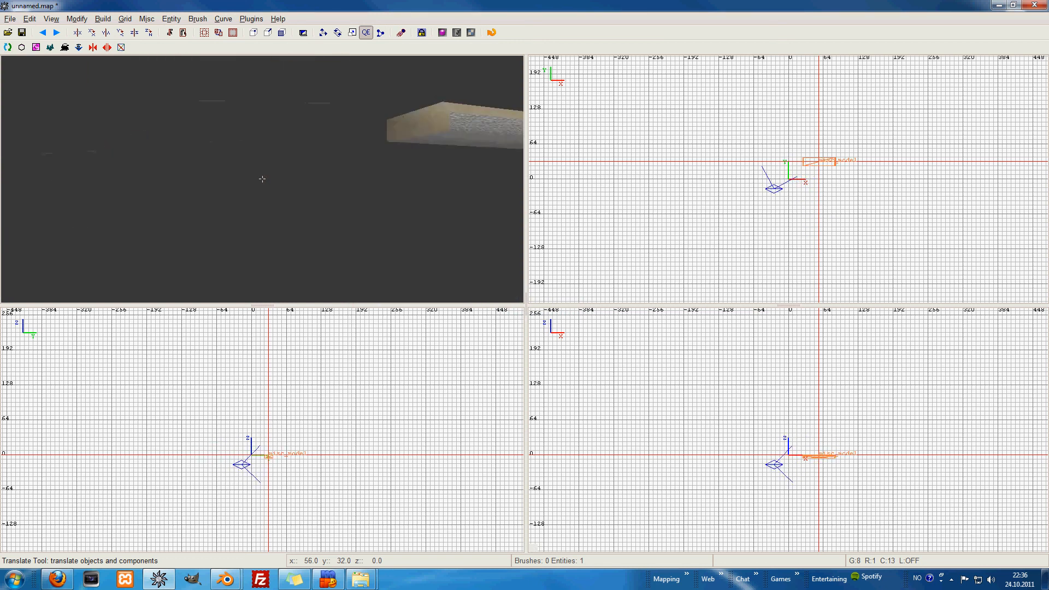
pyautogui.press('Up')
pyautogui.press('Down')
pyautogui.press('Left')
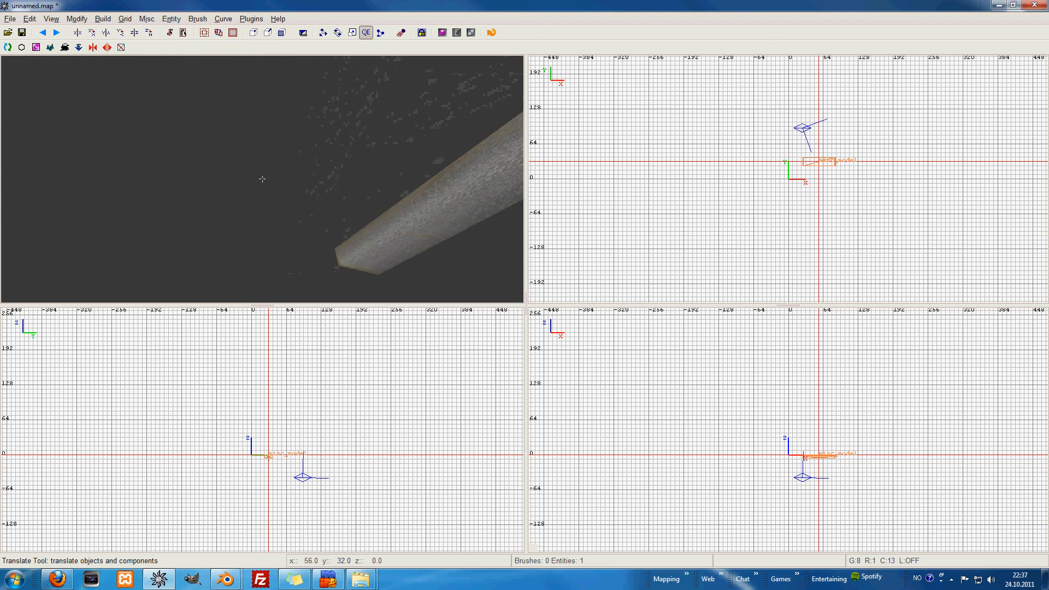
pyautogui.press('Up')
pyautogui.keyDown('shift'); pyautogui.click(262, 179); pyautogui.keyUp('shift')
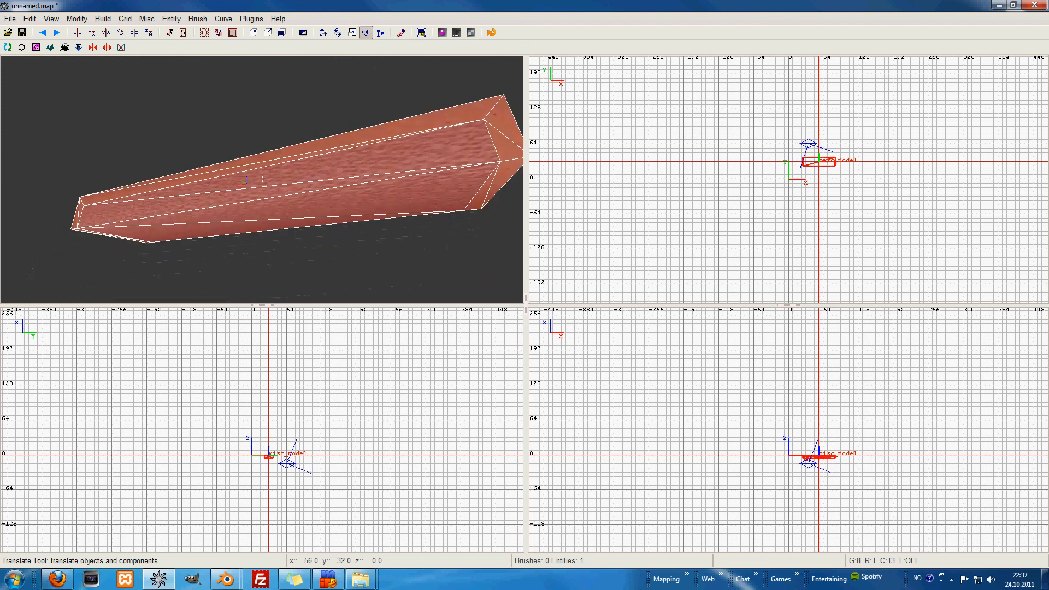
pyautogui.press('Escape')
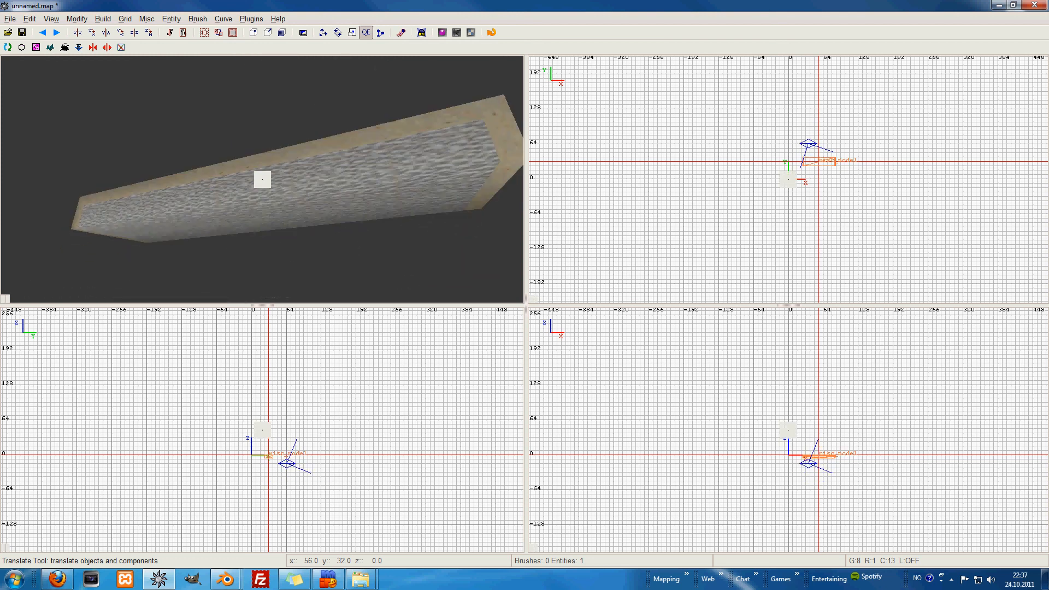
# Add an info_ut_spawn entity and move it to about x 48, y 0 beside the light model
pyautogui.rightClick(836, 191)
pyautogui.moveTo(841, 267)
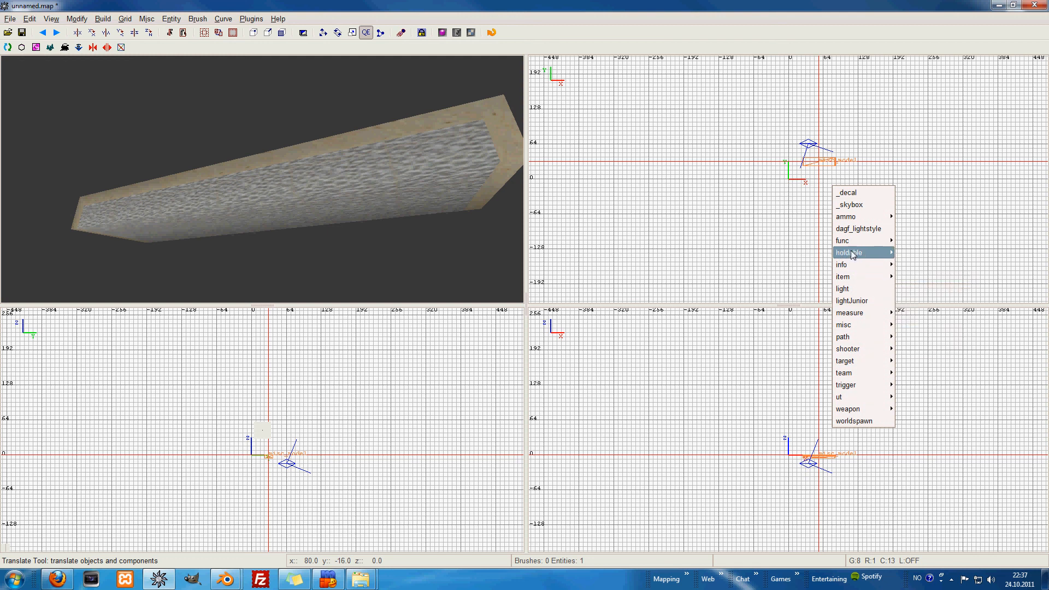
pyautogui.moveTo(862, 244)
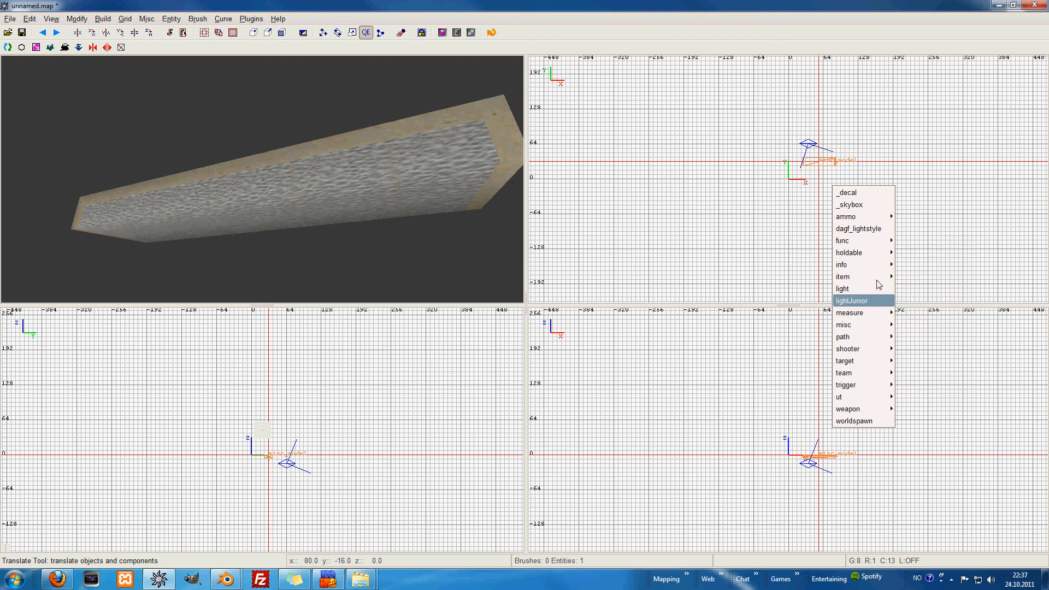
pyautogui.moveTo(892, 269)
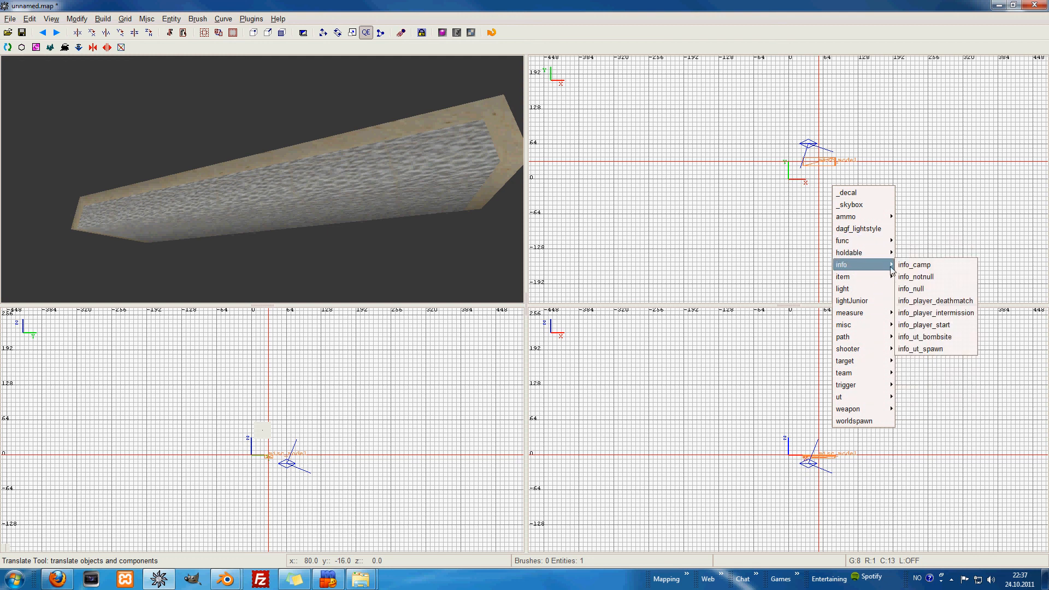
pyautogui.click(923, 348)
pyautogui.moveTo(829, 188); pyautogui.dragTo(815, 179)
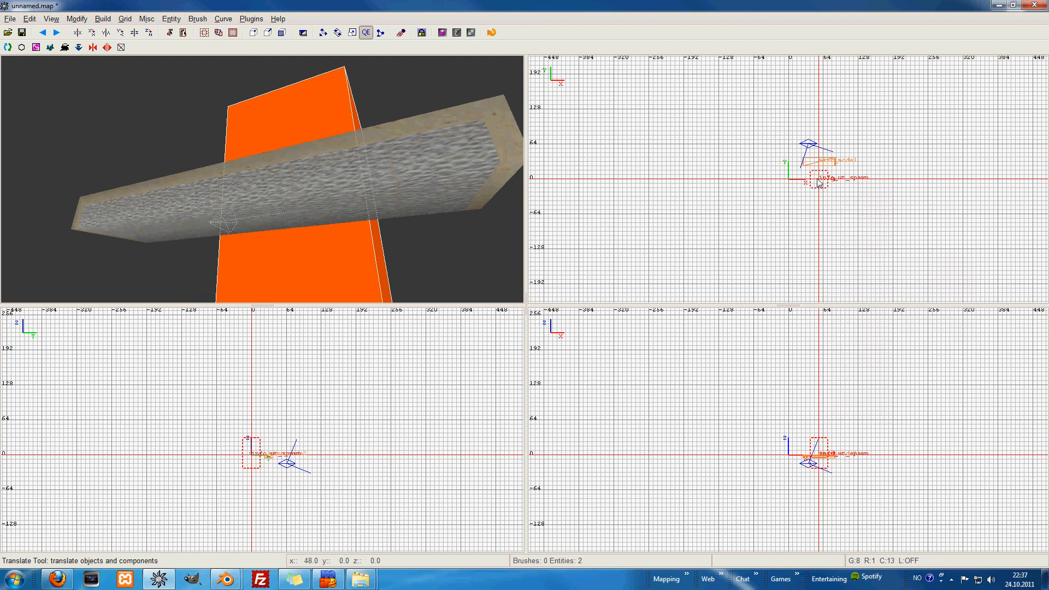
# Fly the camera away from the light model and spawn entity to compare their sizes, and deselect the spawn
pyautogui.rightClick(394, 183)
pyautogui.press('Down')
pyautogui.press('Right')
pyautogui.press('Down')
pyautogui.press('Right')
pyautogui.press('Left')
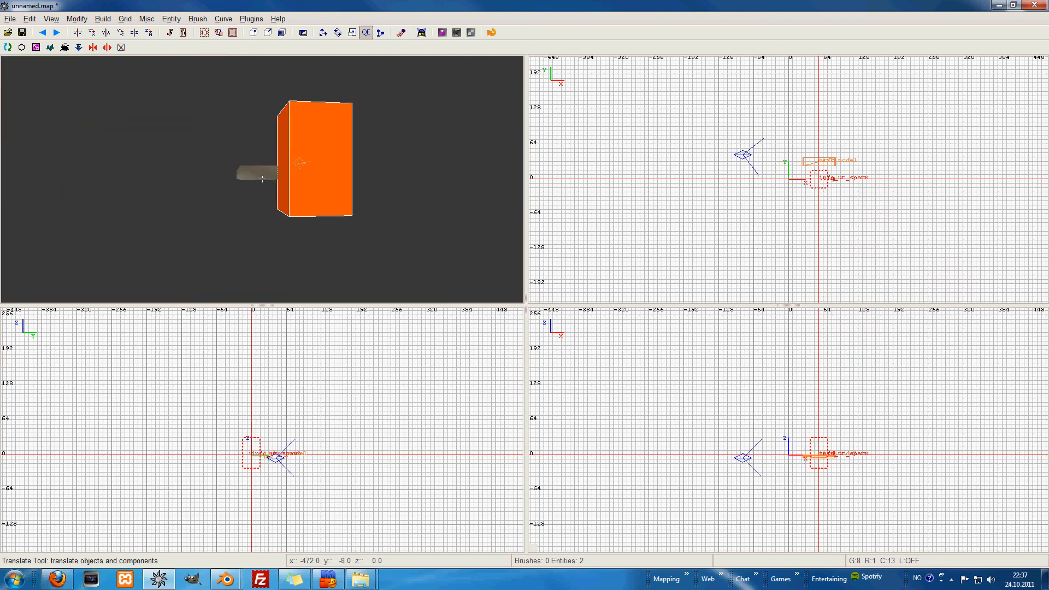
pyautogui.press('Escape')
pyautogui.rightClick(263, 179)
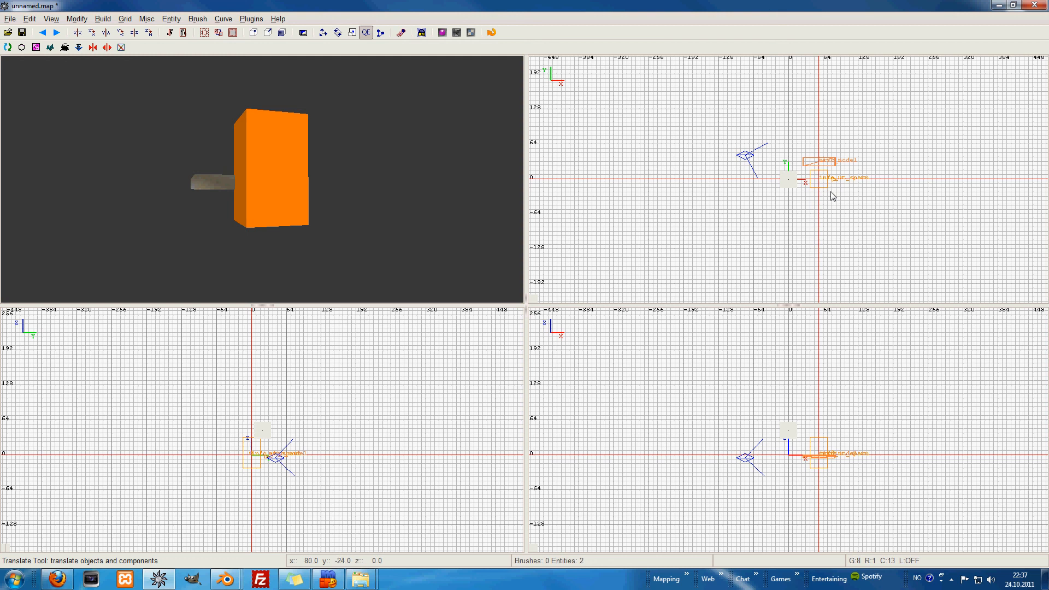
# Add a measure_player_stand entity at about x 96, y 0 beside the spawn and view it against the light model
pyautogui.rightClick(839, 179)
pyautogui.moveTo(870, 312)
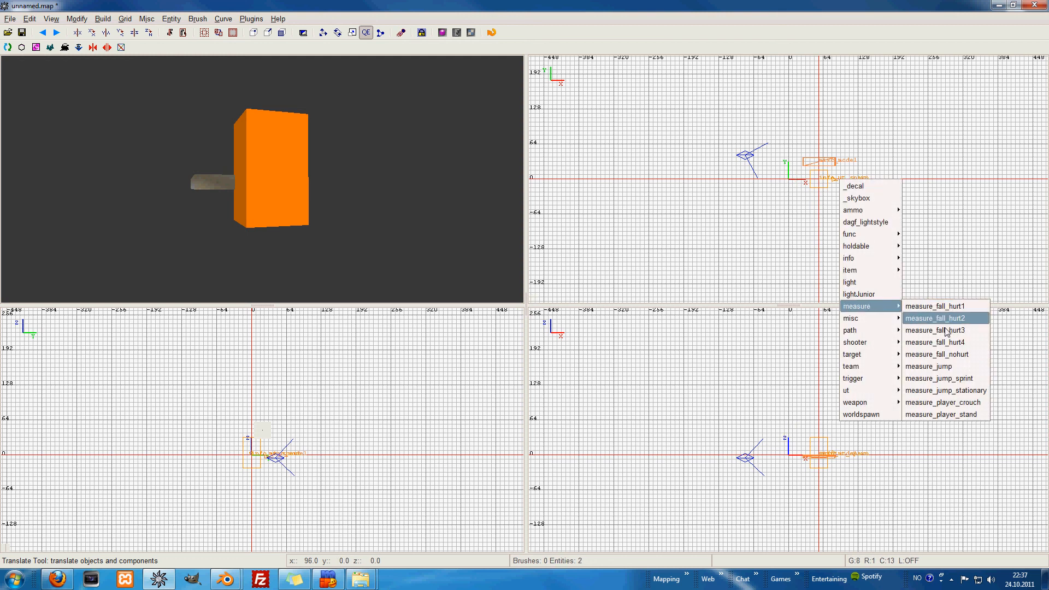
pyautogui.click(947, 415)
pyautogui.rightClick(387, 281)
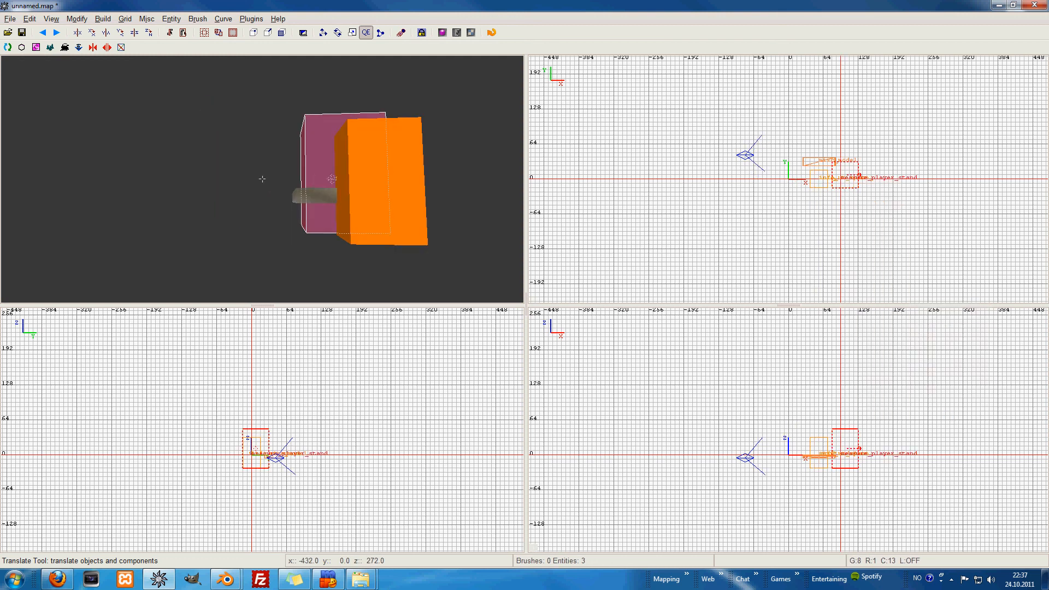
pyautogui.press('Up')
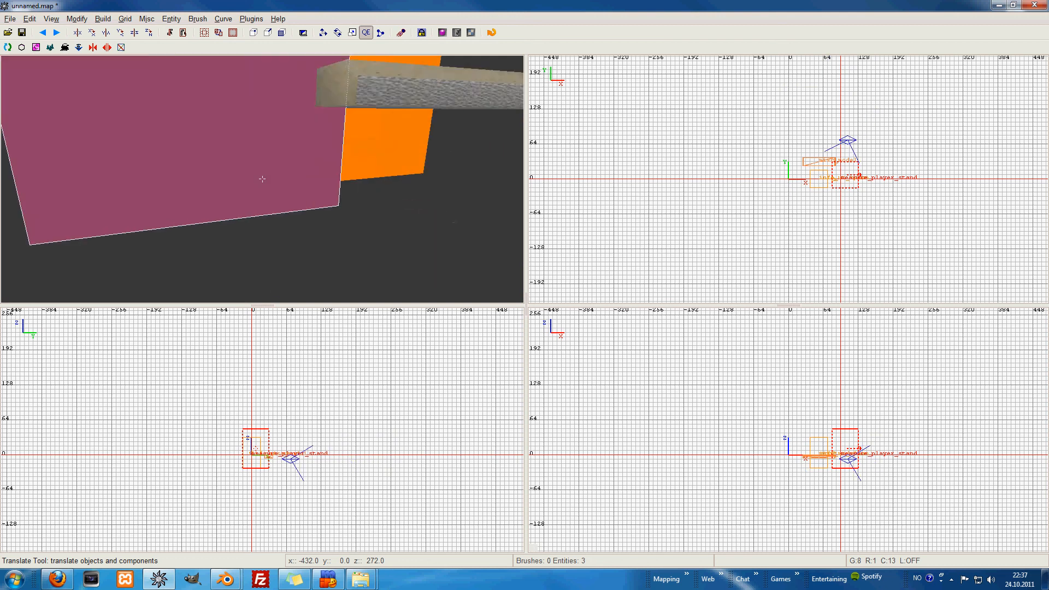
pyautogui.press('Down')
pyautogui.press('Up')
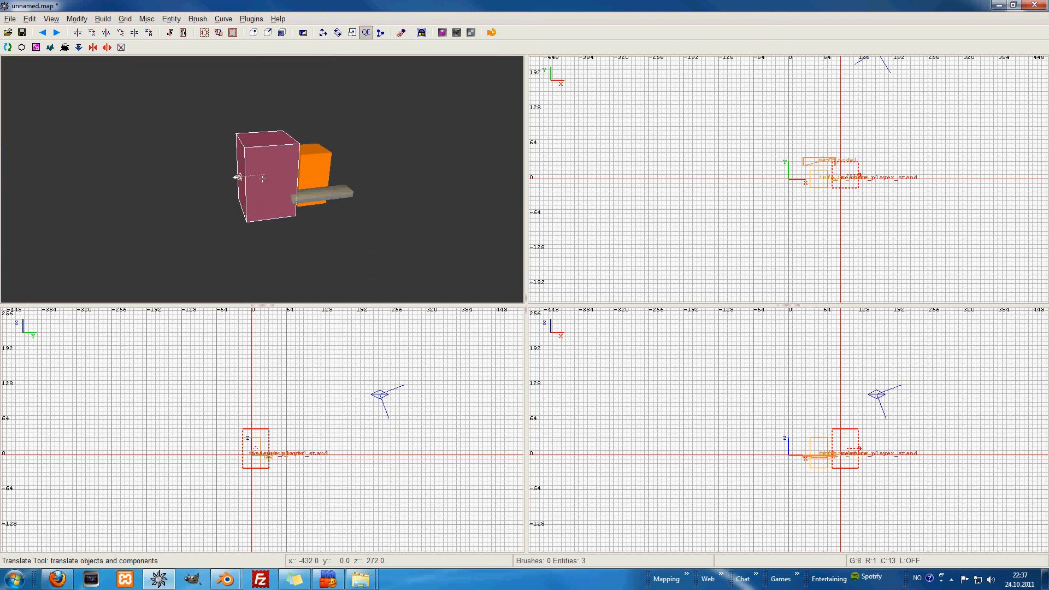
# Select only the light model, raise it to about y 8, z 56, and shift it along X over the measure_player_stand box
pyautogui.press('Escape')
pyautogui.keyDown('shift'); pyautogui.click(263, 180); pyautogui.keyUp('shift')
pyautogui.rightClick(335, 266)
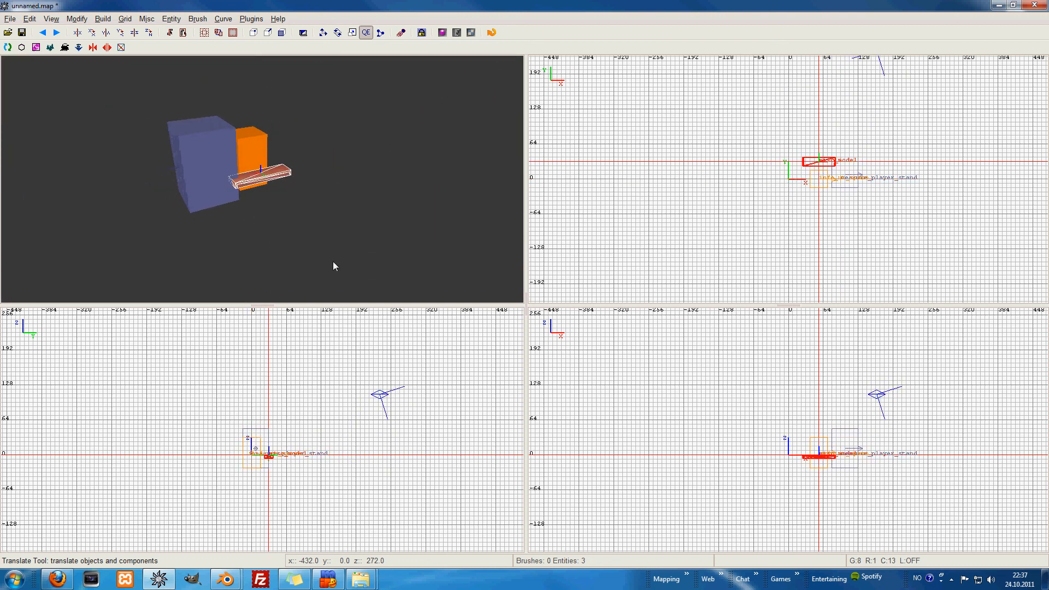
pyautogui.moveTo(264, 469); pyautogui.dragTo(257, 426)
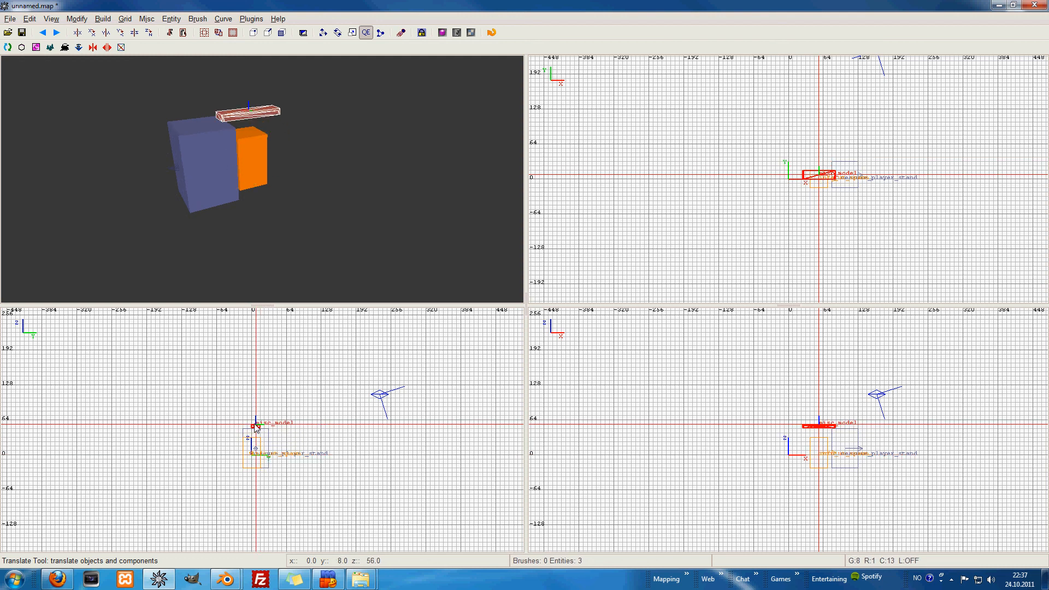
pyautogui.scroll(5, 257, 425)
pyautogui.rightClick(261, 235)
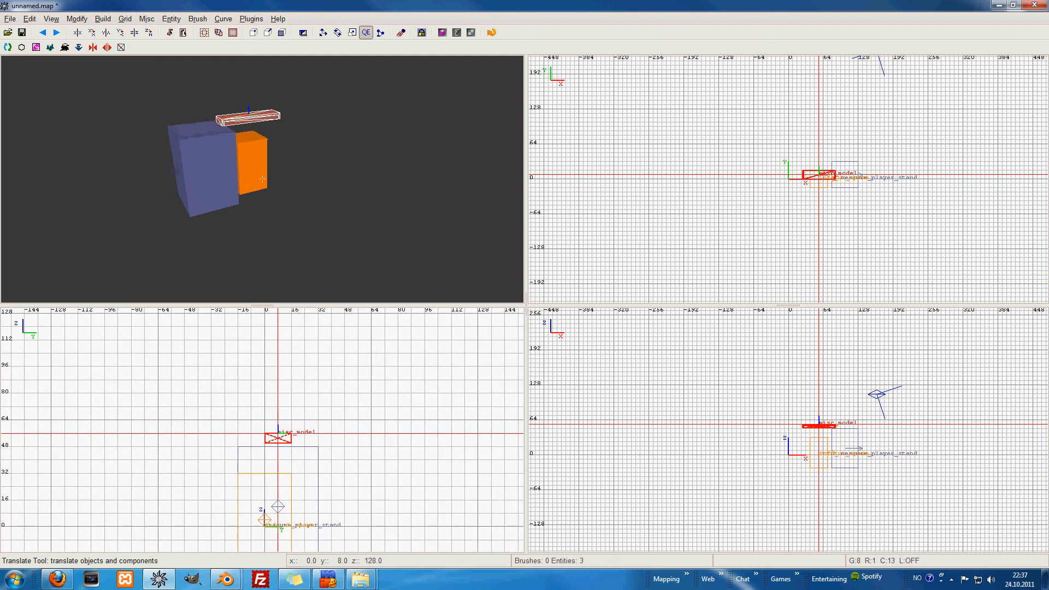
pyautogui.press('Left')
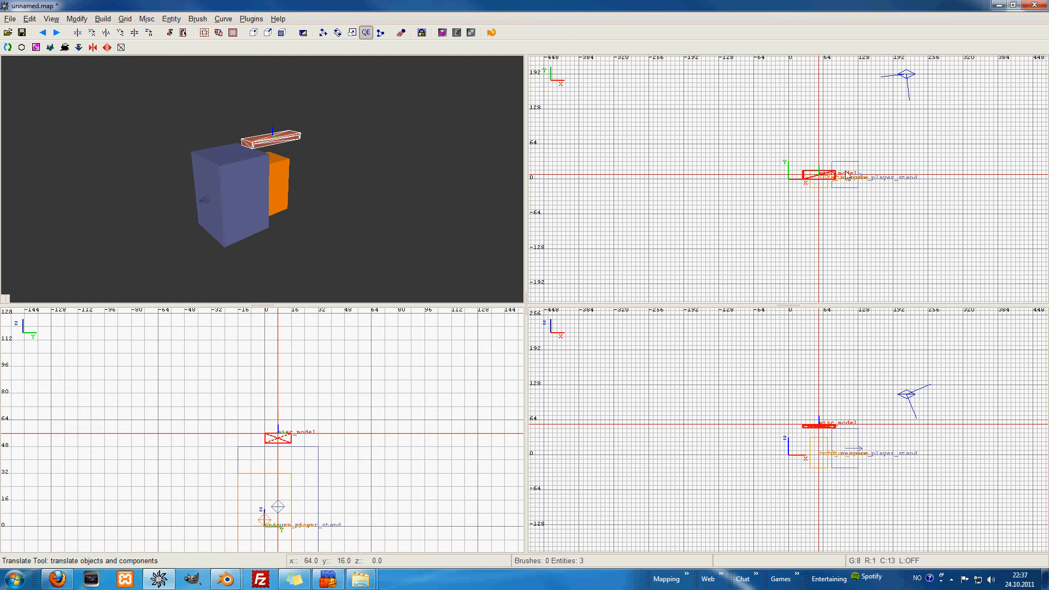
pyautogui.moveTo(849, 176); pyautogui.dragTo(851, 176)
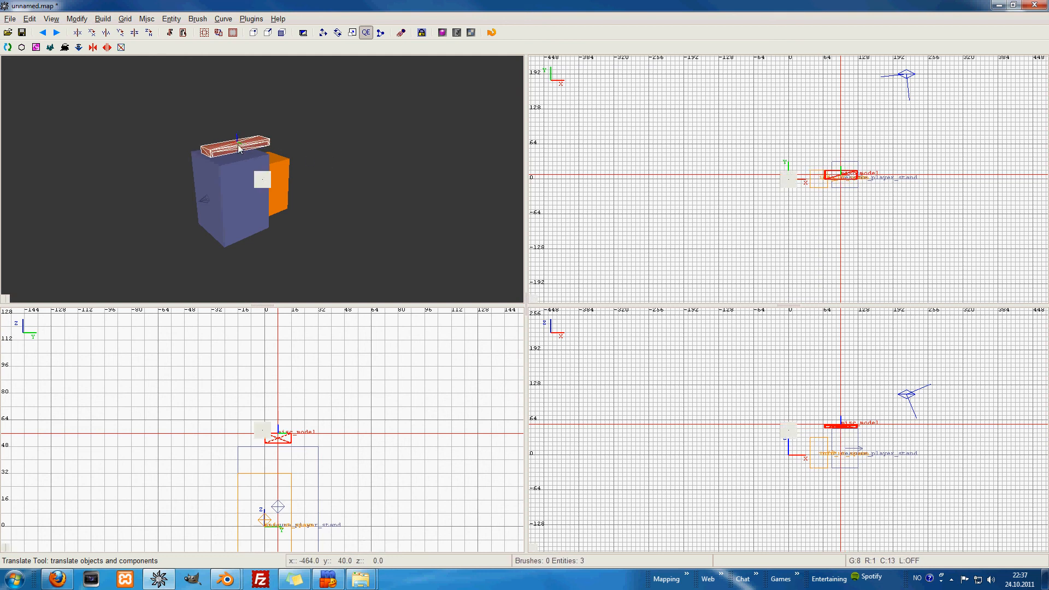
# Deselect the light model and delete the measure_player_stand and info_ut_spawn entities
pyautogui.press('Escape')
pyautogui.rightClick(239, 148)
pyautogui.press('Left')
pyautogui.press('Up')
pyautogui.keyDown('shift'); pyautogui.click(263, 179); pyautogui.keyUp('shift')
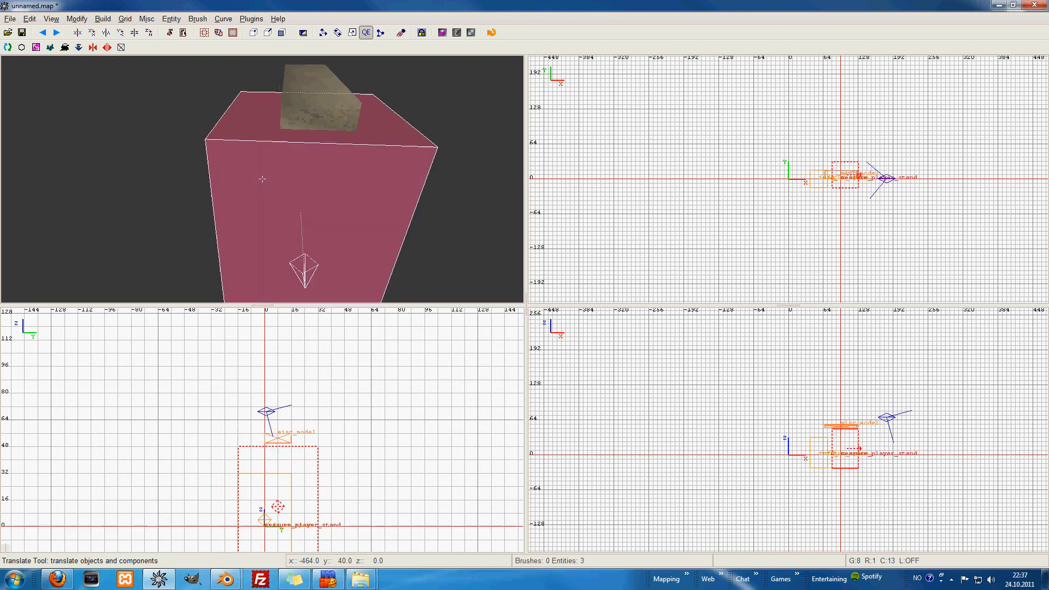
pyautogui.press('Down')
pyautogui.press('Delete')
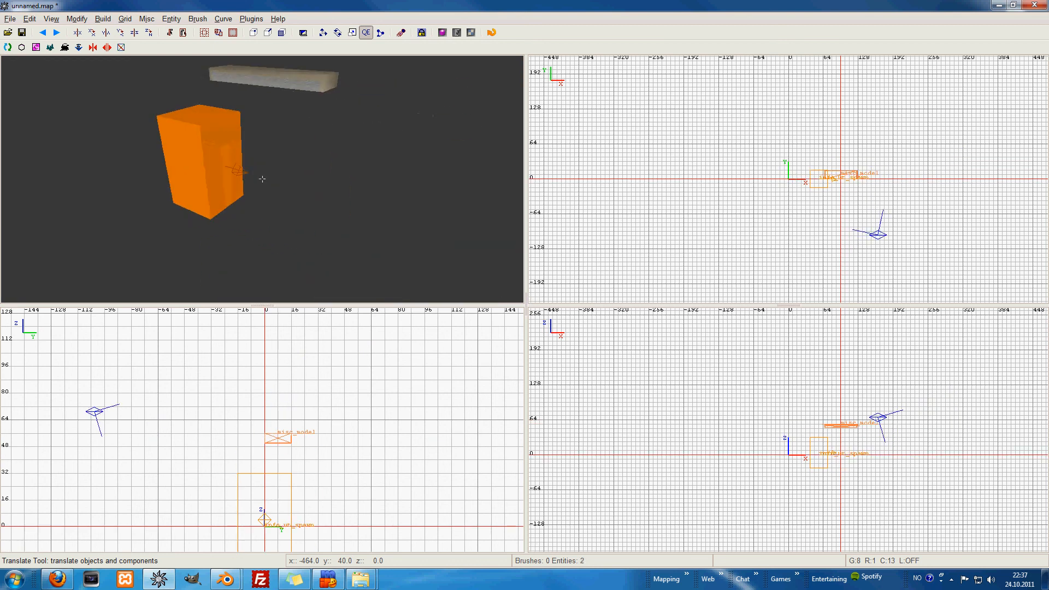
pyautogui.press('Delete')
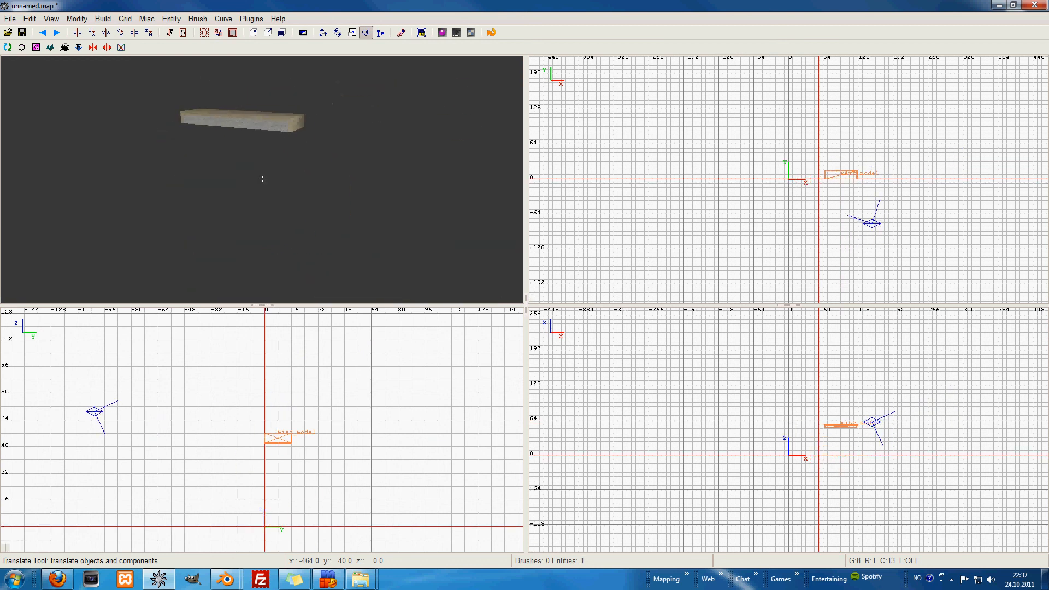
# Fly the camera around and beneath the light model to examine its textured underside, ends and edges
pyautogui.press('Up')
pyautogui.press('Down')
pyautogui.press('Right')
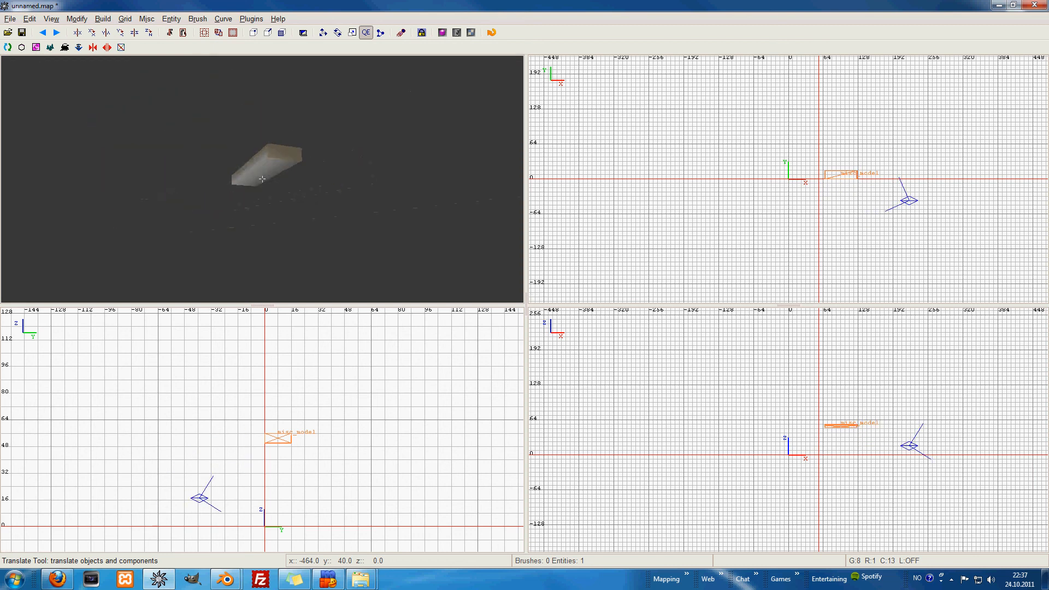
pyautogui.press('Up')
pyautogui.press('Down')
pyautogui.press('Up')
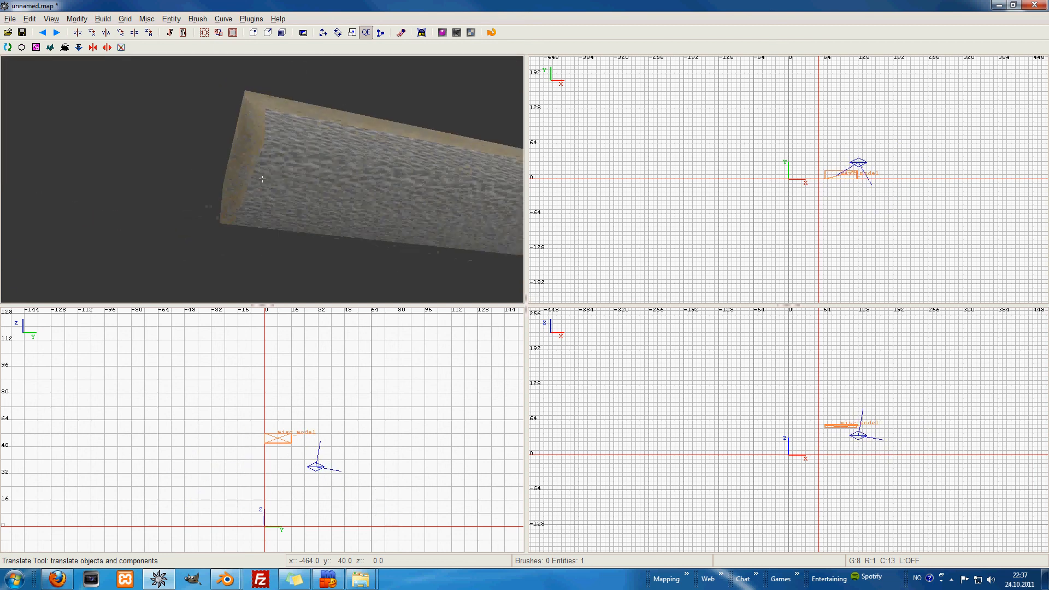
pyautogui.press('Down')
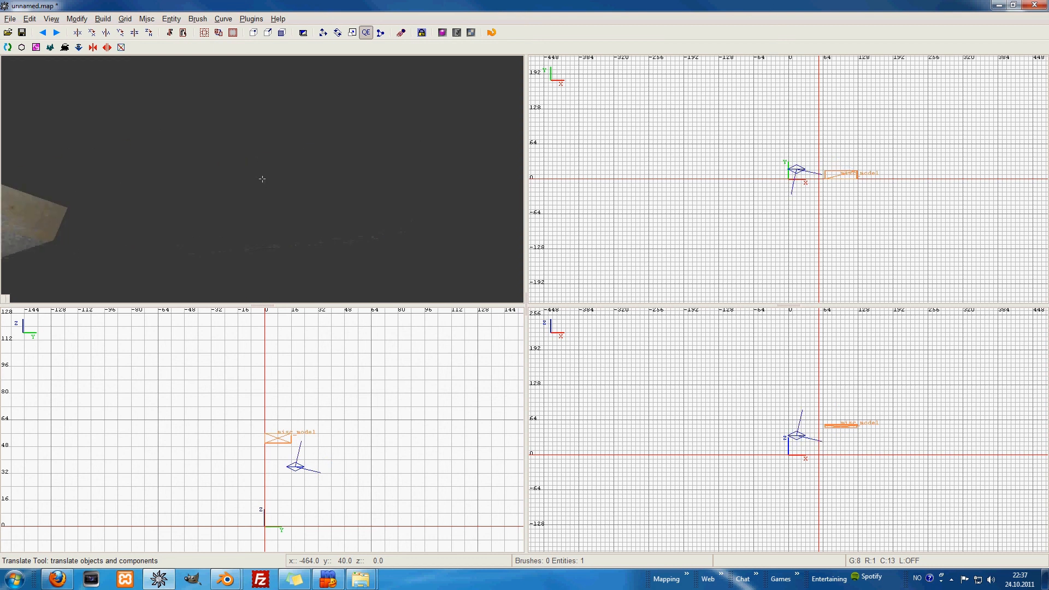
pyautogui.press('Up')
pyautogui.press('Right')
pyautogui.press('Up')
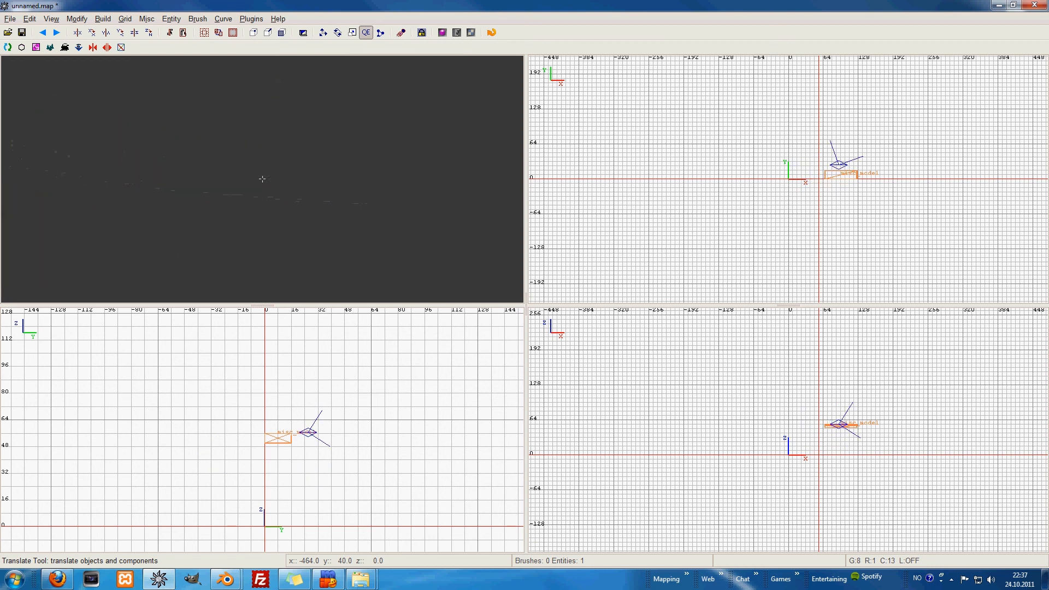
pyautogui.press('Down')
pyautogui.press('Down')
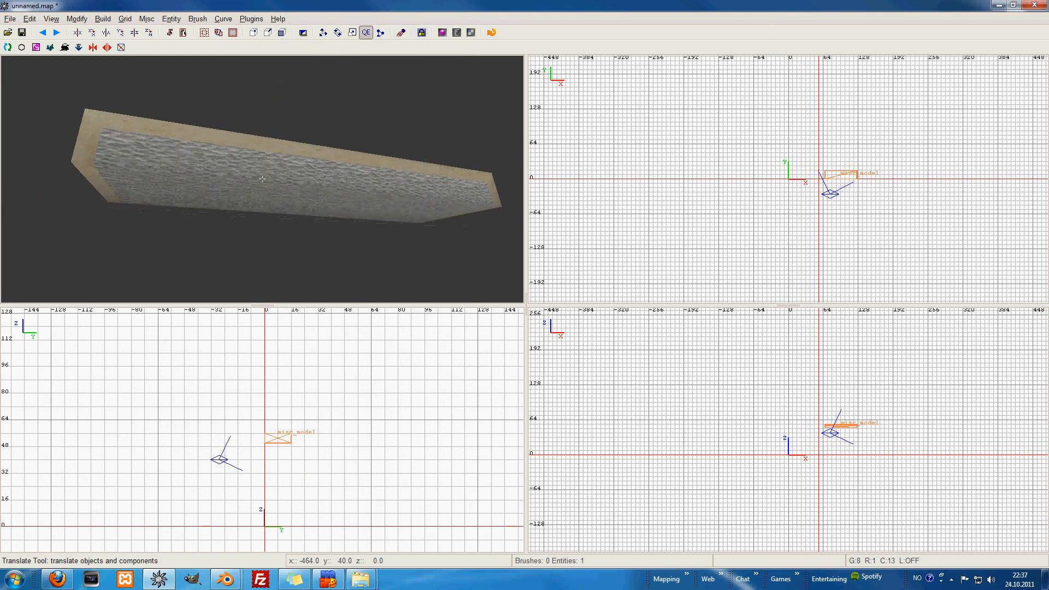